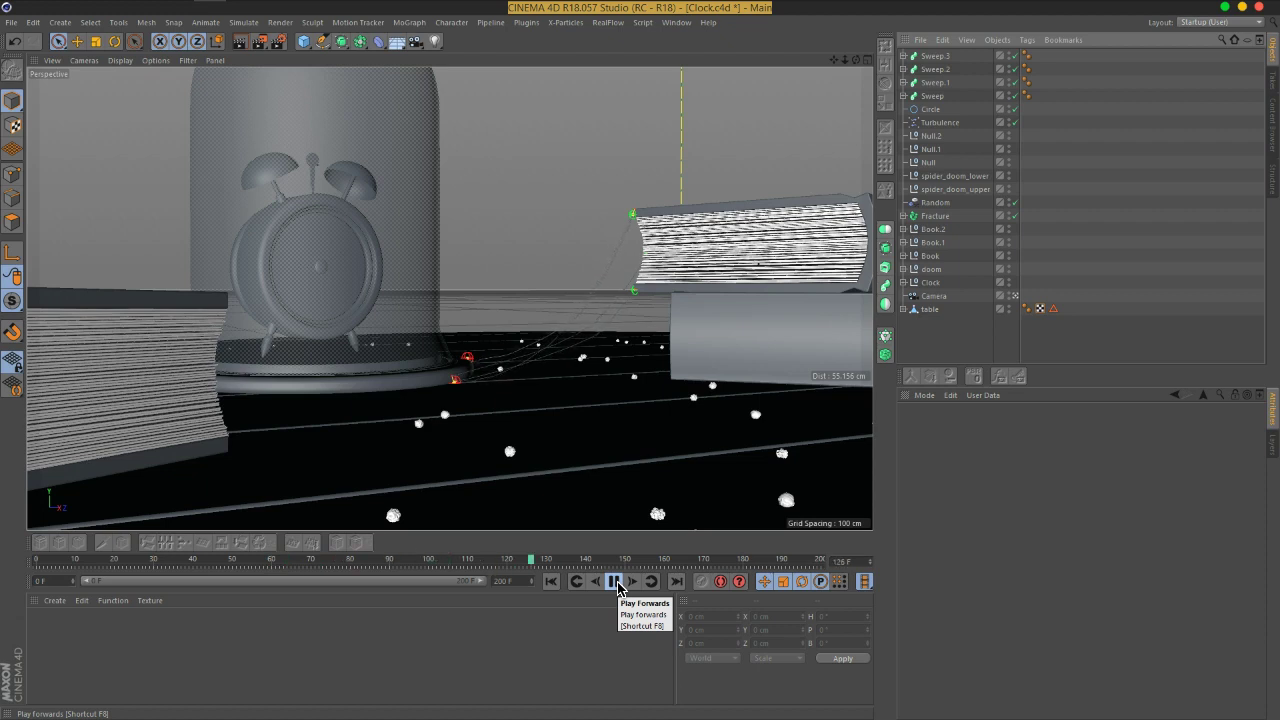
- Stop the playback and set the current shape as the initial state in the Spline Dynamics tags of Spline and Spline.1
{"action": "left_click", "coordinate": [617, 586]}
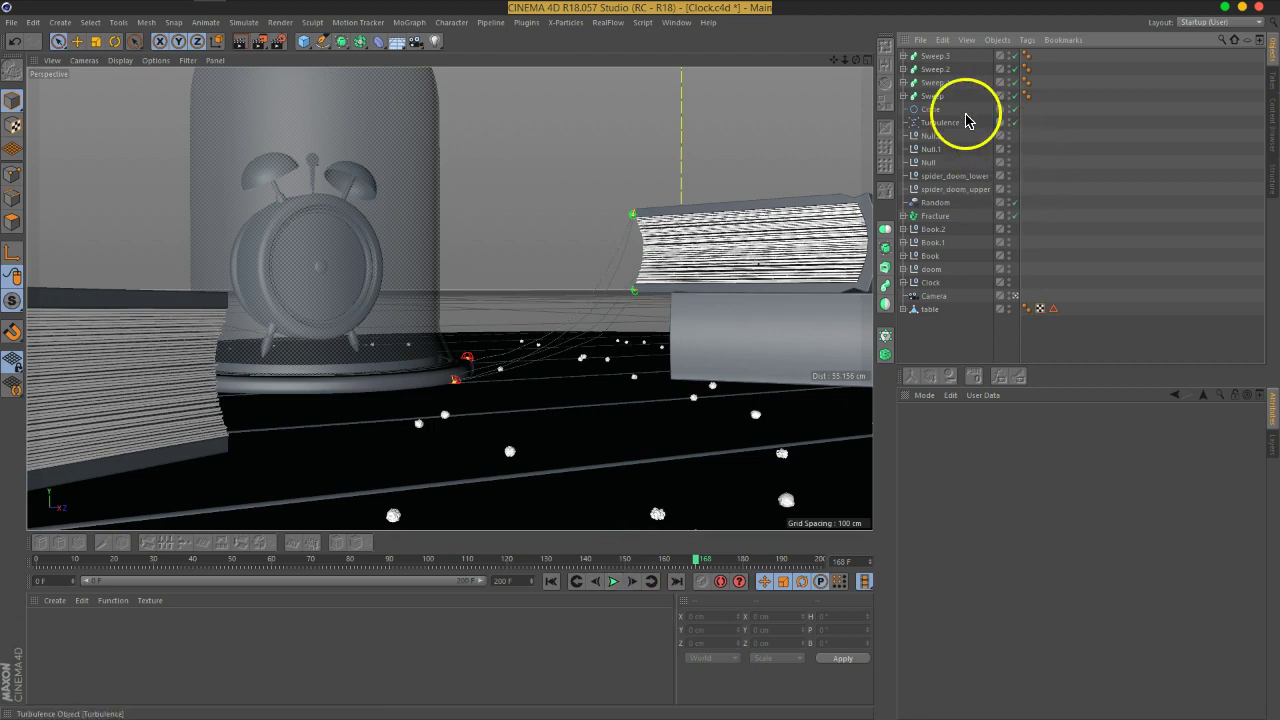
{"action": "left_click", "coordinate": [903, 95]}
{"action": "left_click", "coordinate": [1052, 121]}
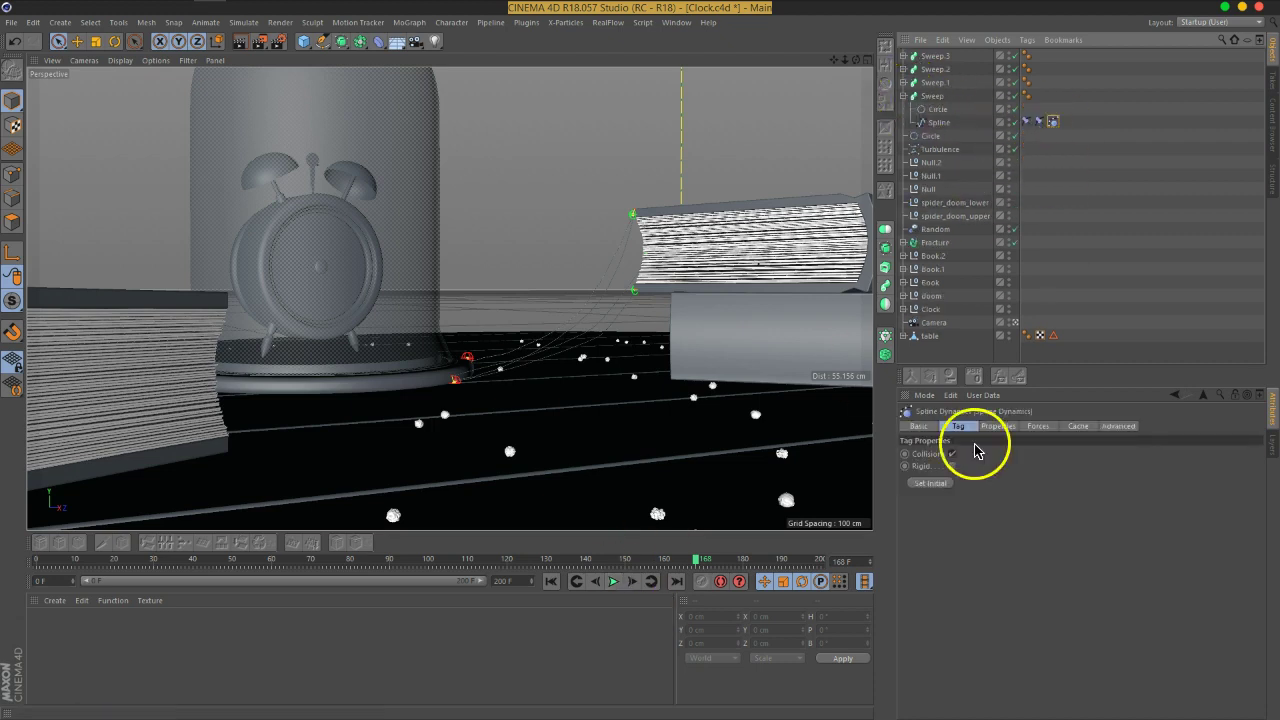
{"action": "left_click", "coordinate": [930, 484]}
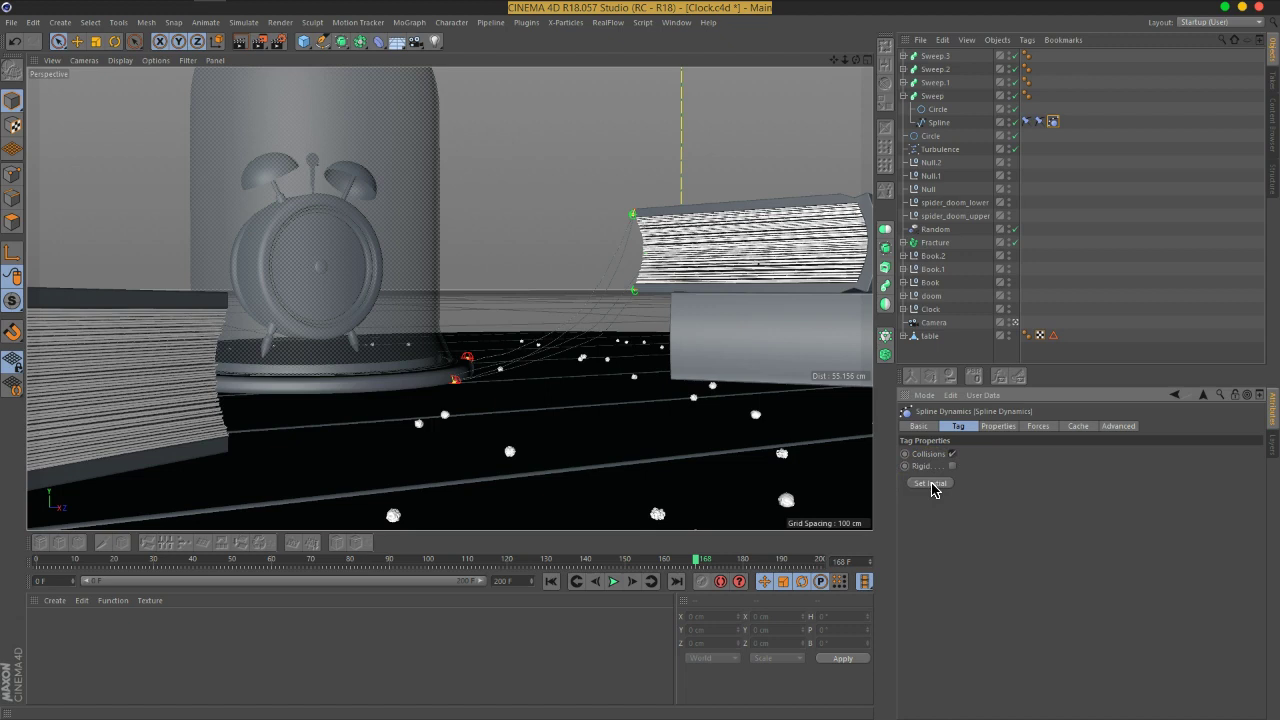
{"action": "left_click", "coordinate": [903, 82]}
{"action": "left_click", "coordinate": [1051, 107]}
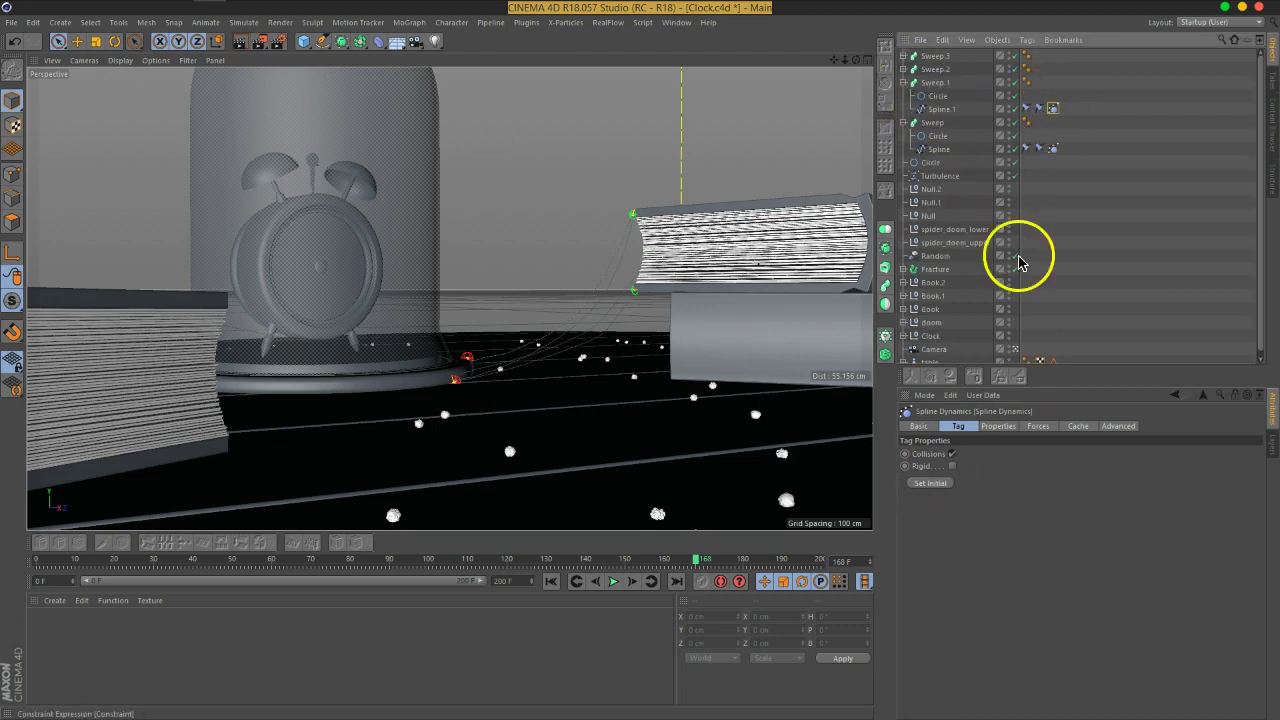
{"action": "left_click", "coordinate": [938, 483]}
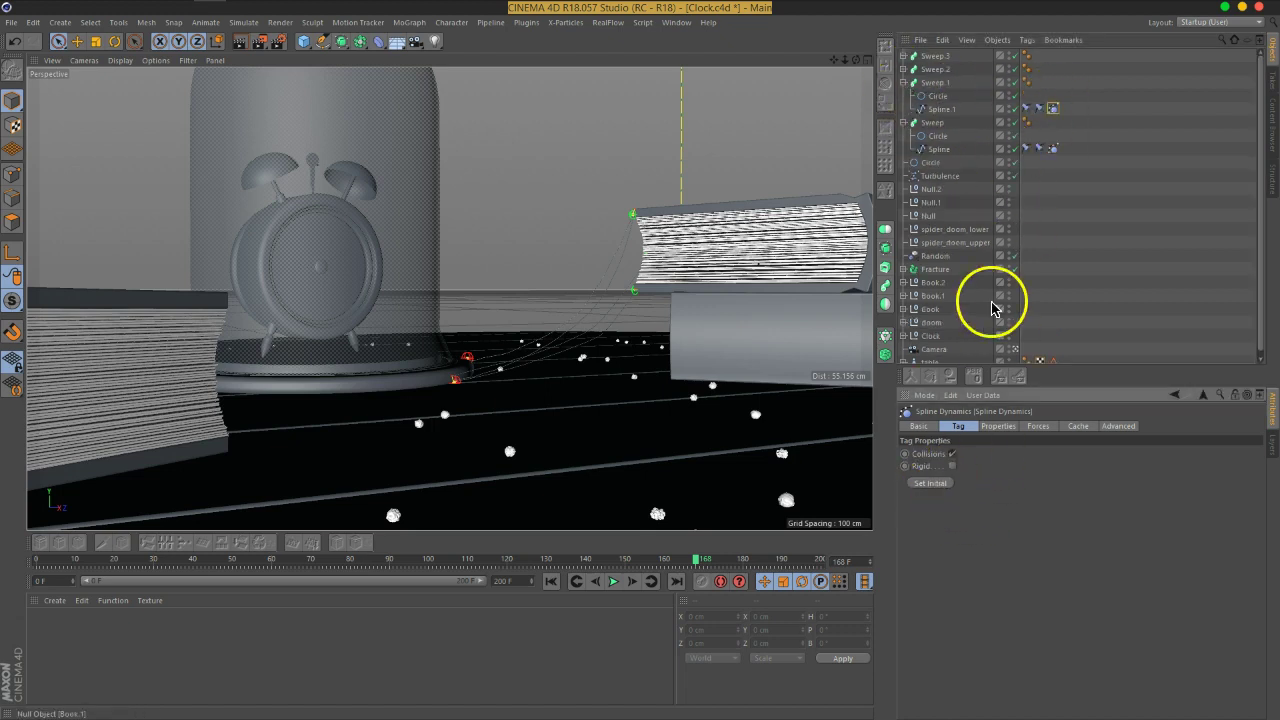
- Set the current shape as the initial state in the Spline Dynamics tags of Spline.2 and Spline.3
{"action": "left_click", "coordinate": [903, 69]}
{"action": "left_click", "coordinate": [1052, 95]}
{"action": "left_click", "coordinate": [930, 484]}
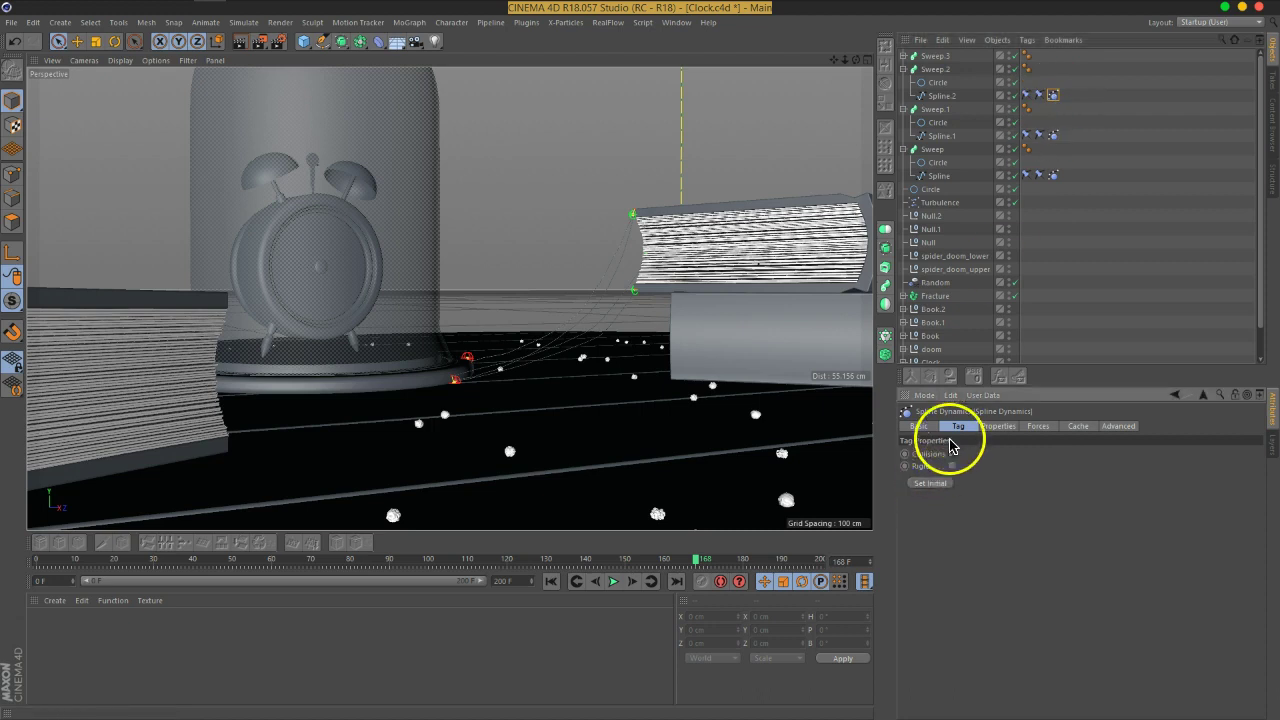
{"action": "left_click", "coordinate": [903, 56]}
{"action": "left_click", "coordinate": [1052, 84]}
{"action": "left_click", "coordinate": [931, 483]}
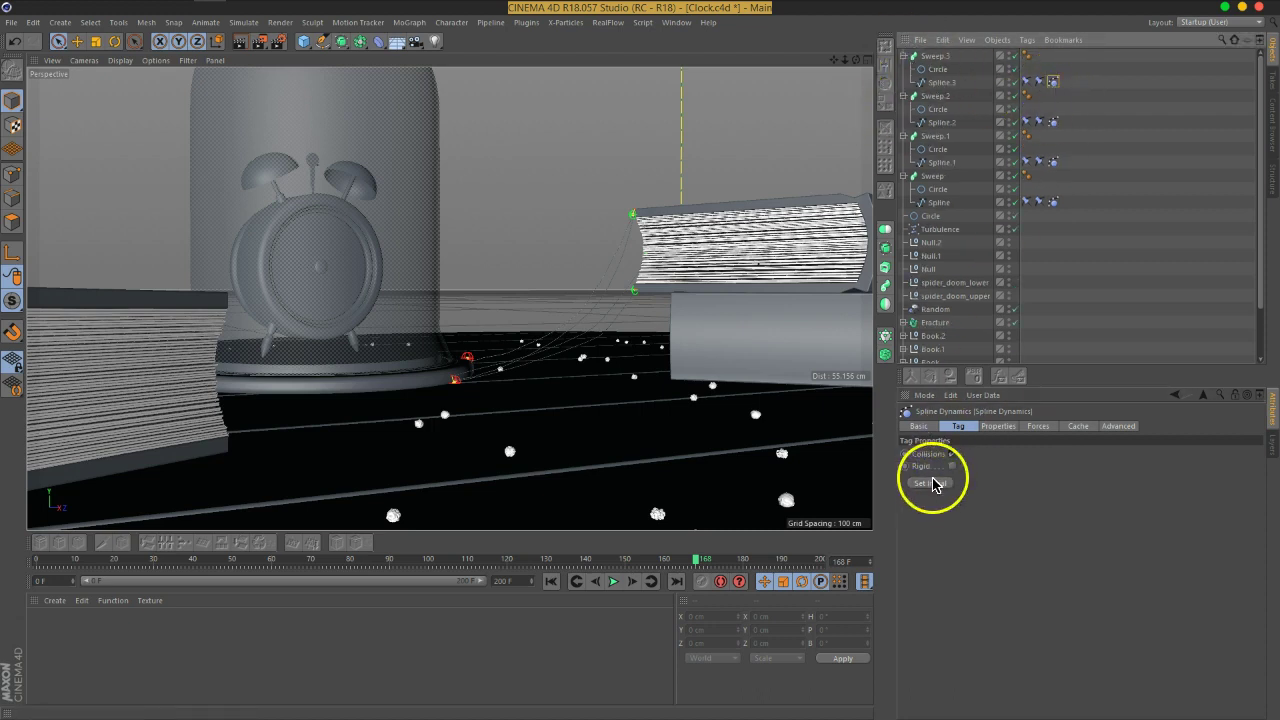
- Play the animation to check how the web strands move, then stop it and return to frame 0
{"action": "left_click", "coordinate": [616, 586]}
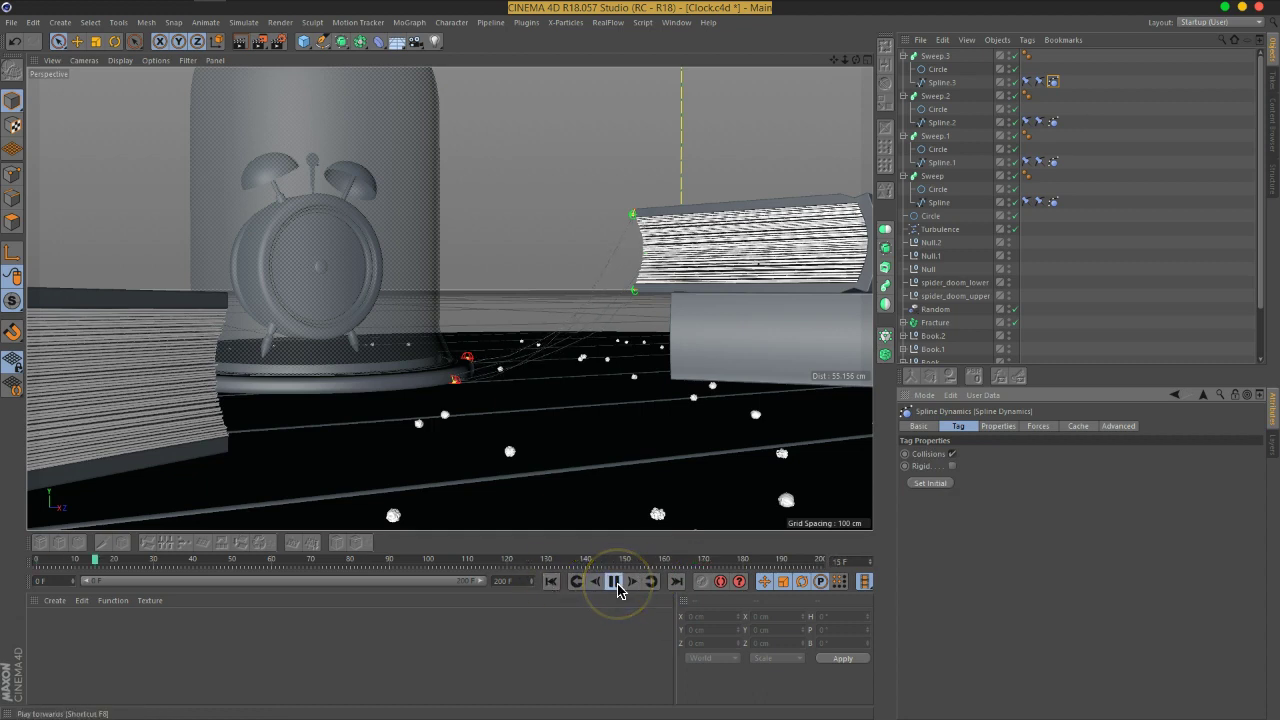
{"action": "left_click", "coordinate": [1112, 260]}
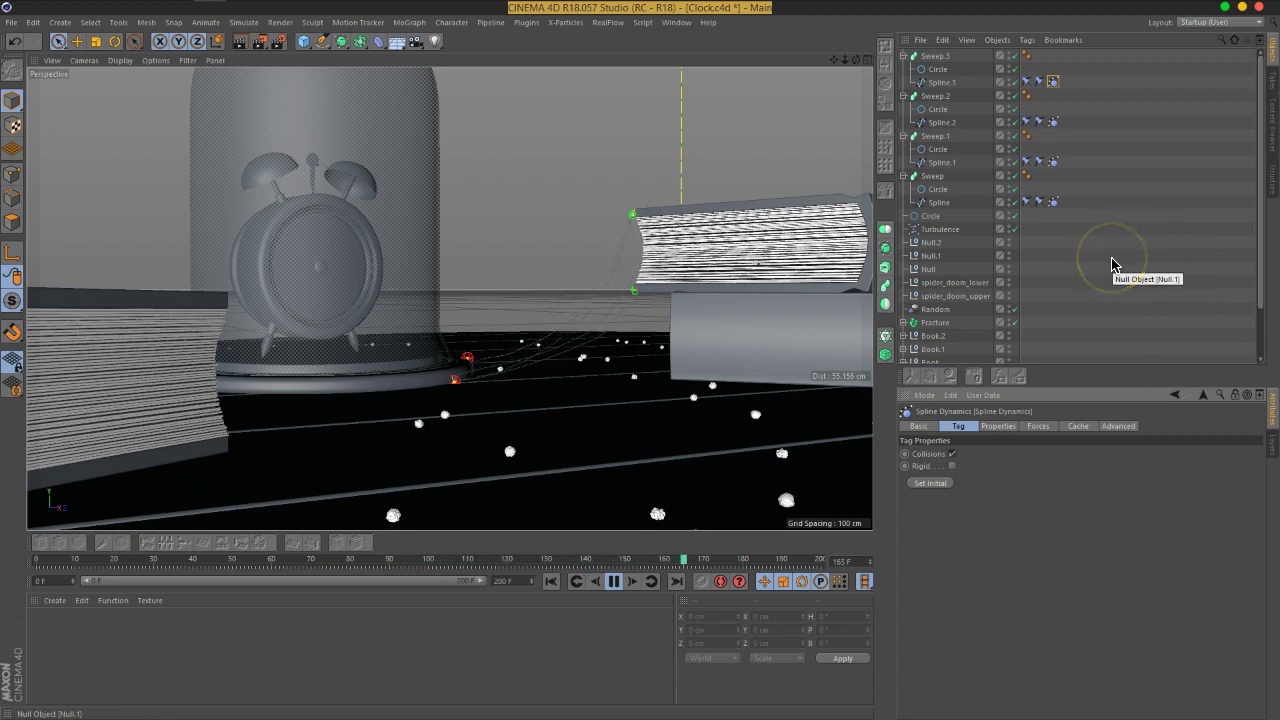
{"action": "left_click", "coordinate": [614, 581]}
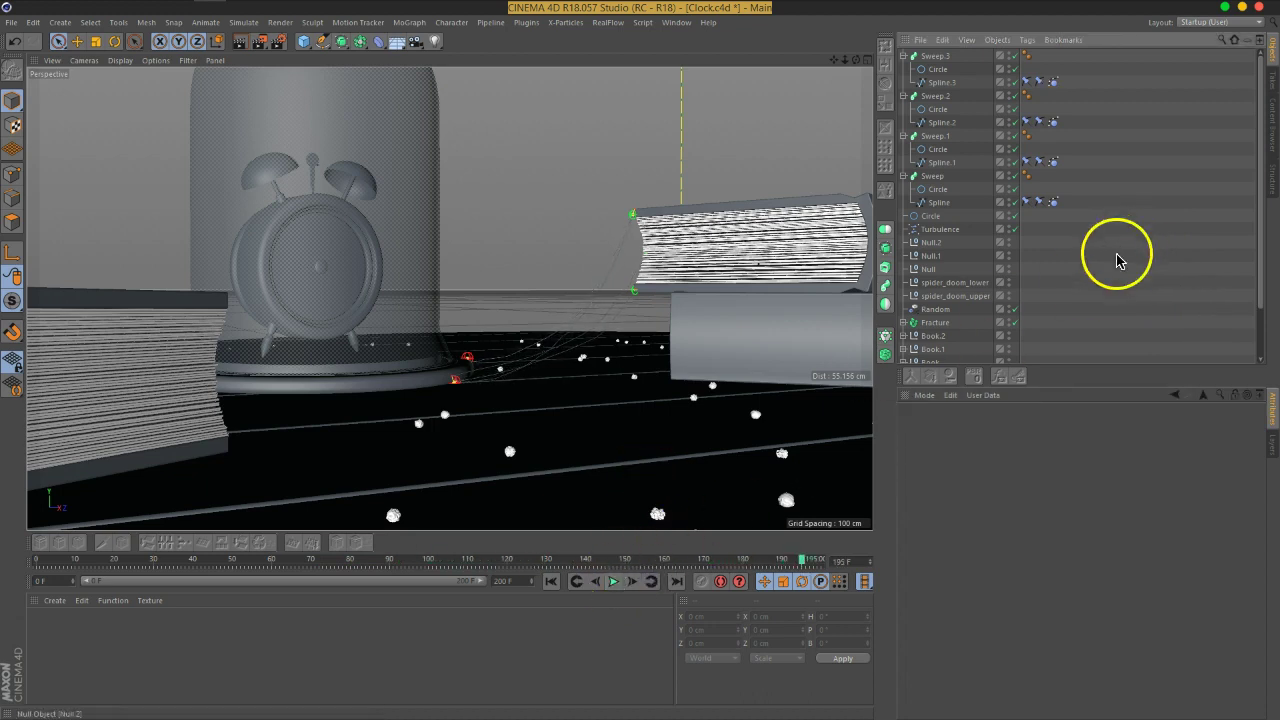
{"action": "left_click", "coordinate": [551, 581]}
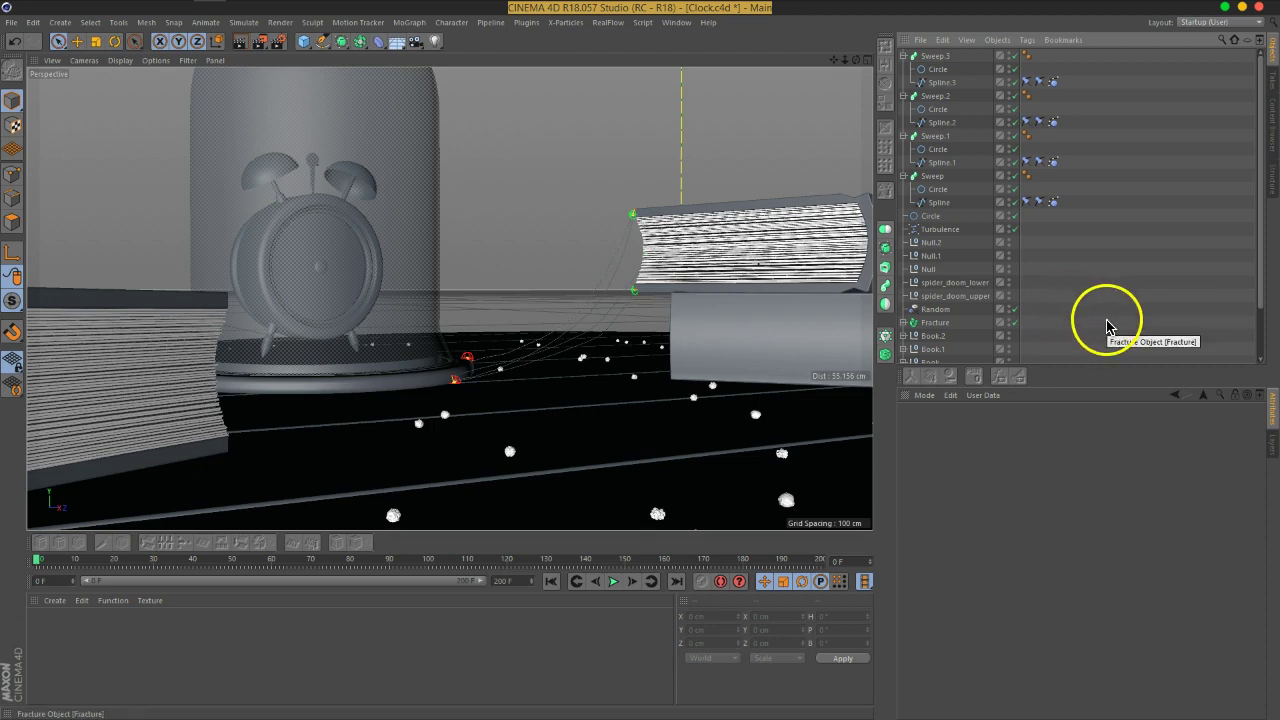
- Reframe the active camera so the whole glass dome and the stacked books fit in its view
{"action": "scroll", "coordinate": [1080, 282], "scroll_direction": "down", "scroll_amount": 3}
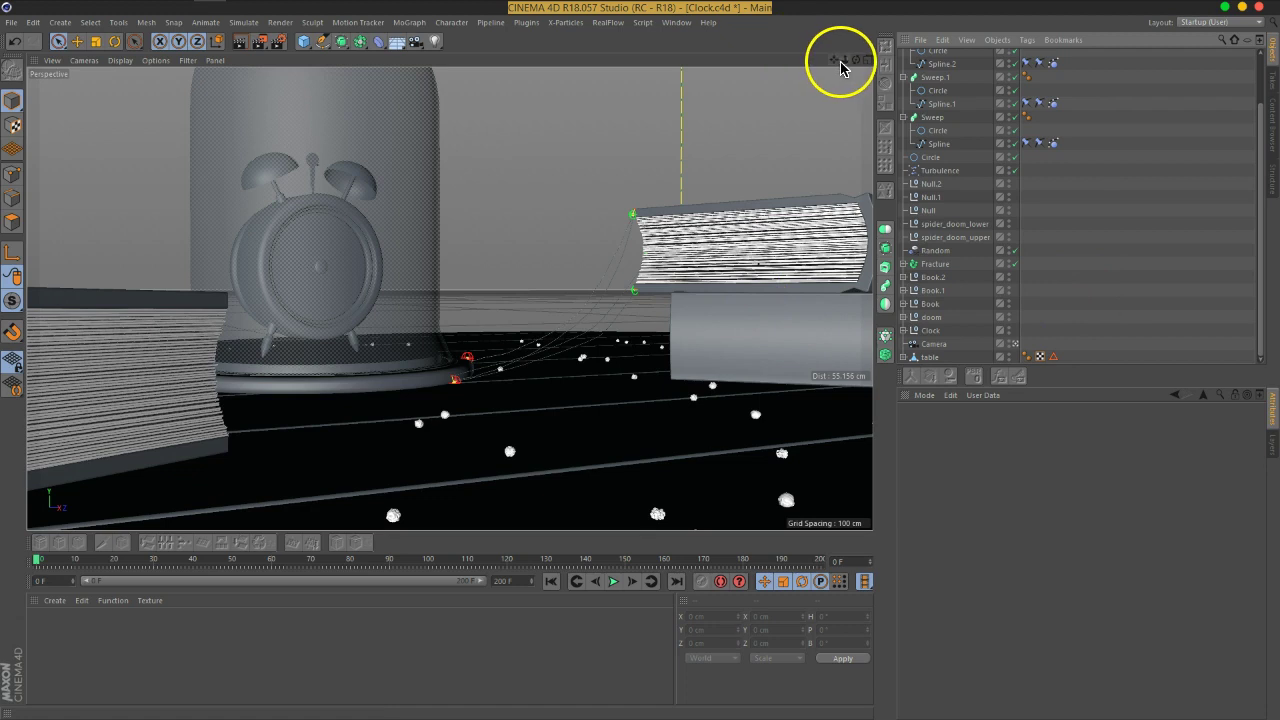
{"action": "mouse_move", "coordinate": [846, 52]}
{"action": "left_mouse_down"}
{"action": "mouse_move", "coordinate": [826, 72]}
{"action": "mouse_move", "coordinate": [832, 63]}
{"action": "left_mouse_up"}
{"action": "middle_click_drag", "start_coordinate": [684, 240], "coordinate": [674, 270], "text": "alt"}
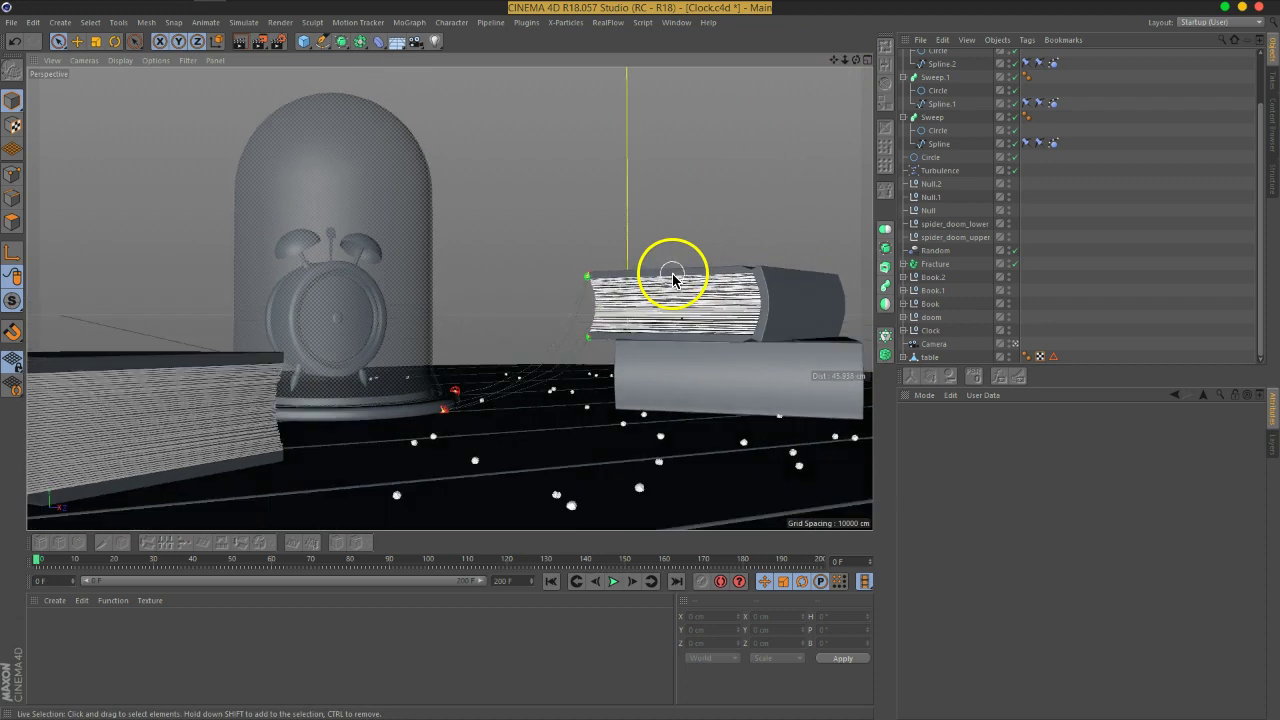
{"action": "mouse_move", "coordinate": [674, 270]}
{"action": "left_mouse_down", "text": "alt"}
{"action": "mouse_move", "coordinate": [653, 280]}
{"action": "mouse_move", "coordinate": [682, 285]}
{"action": "left_mouse_up", "text": "alt"}
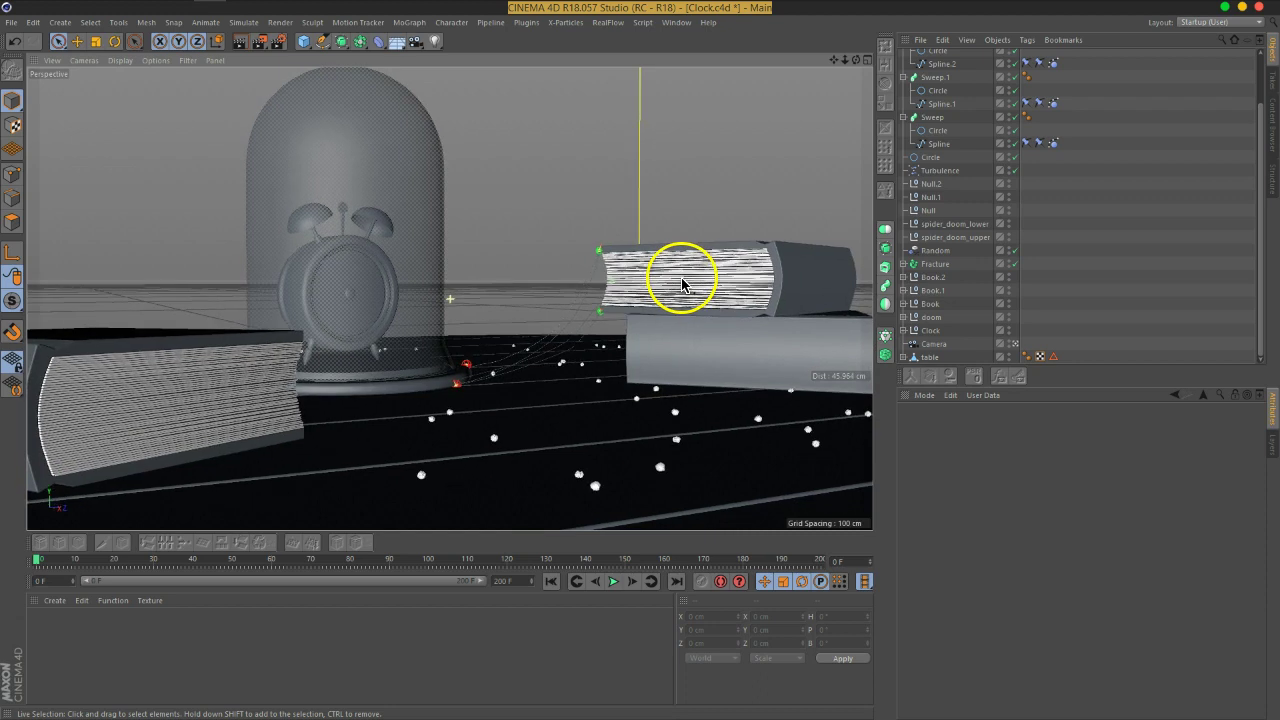
- Add a Protection tag to the Camera and switch out of the camera to the free perspective view
{"action": "right_click", "coordinate": [947, 344]}
{"action": "mouse_move", "coordinate": [990, 144]}
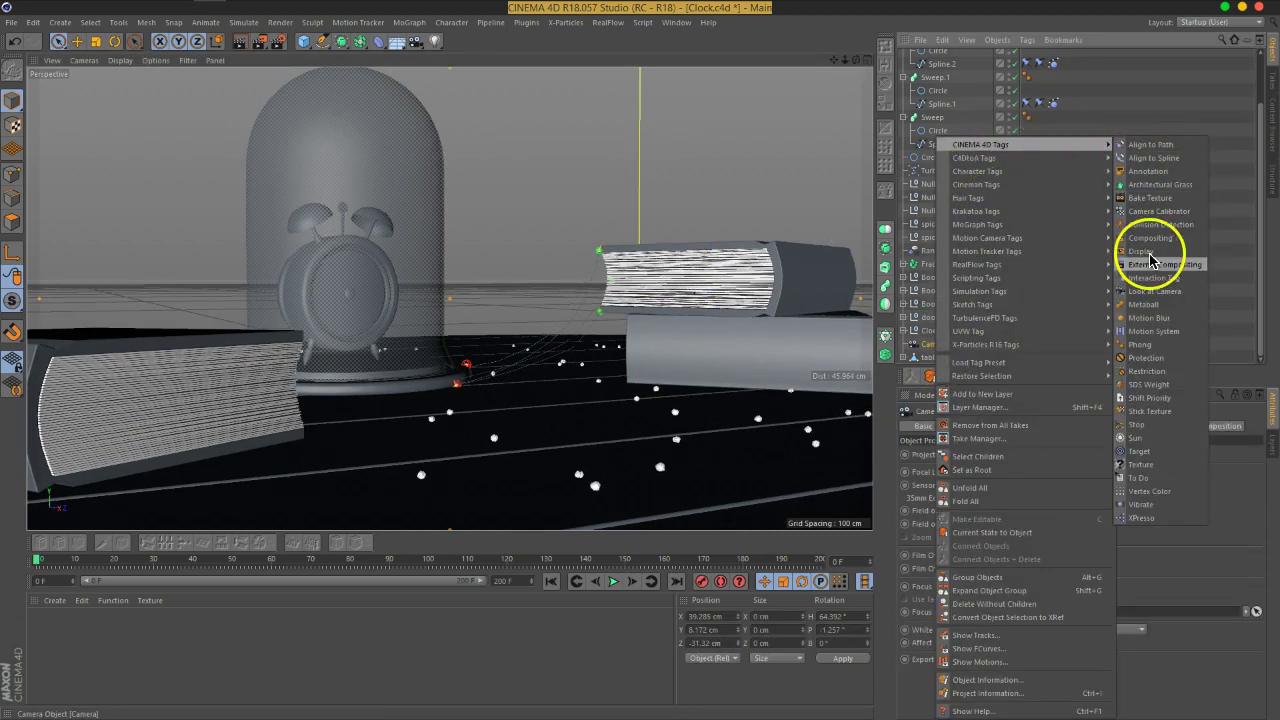
{"action": "left_click", "coordinate": [1148, 357]}
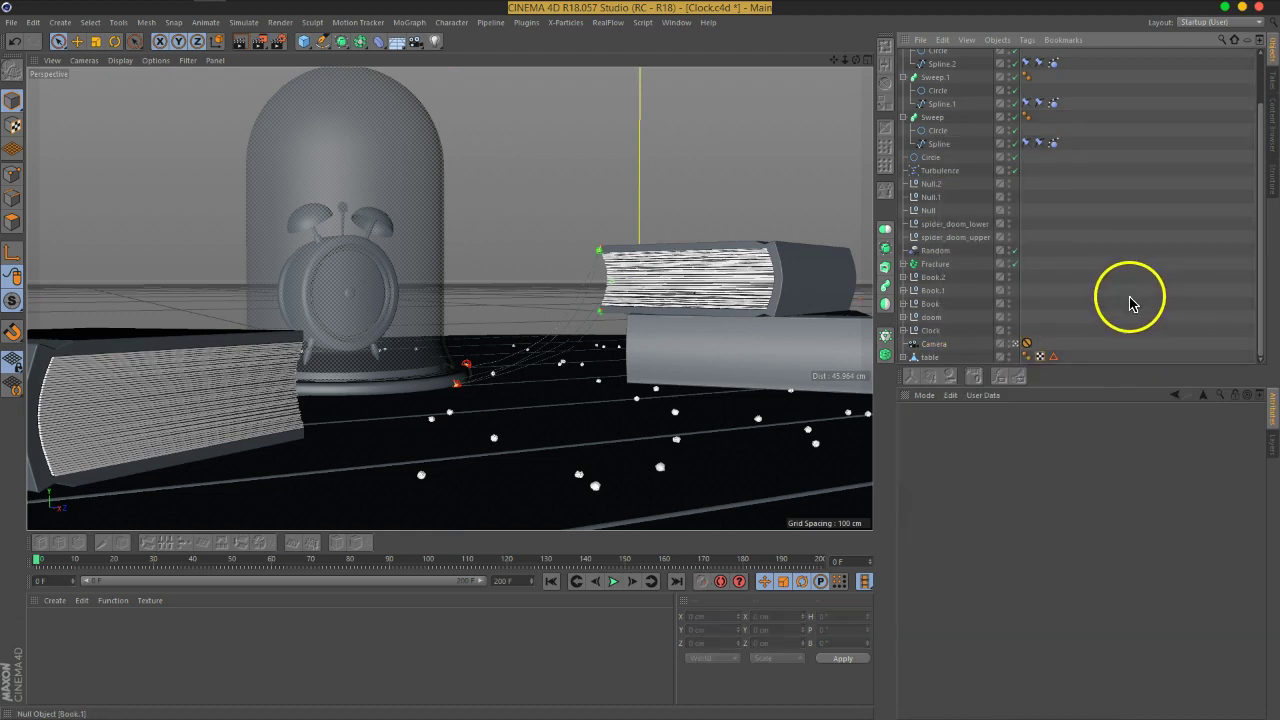
{"action": "left_click", "coordinate": [1014, 344]}
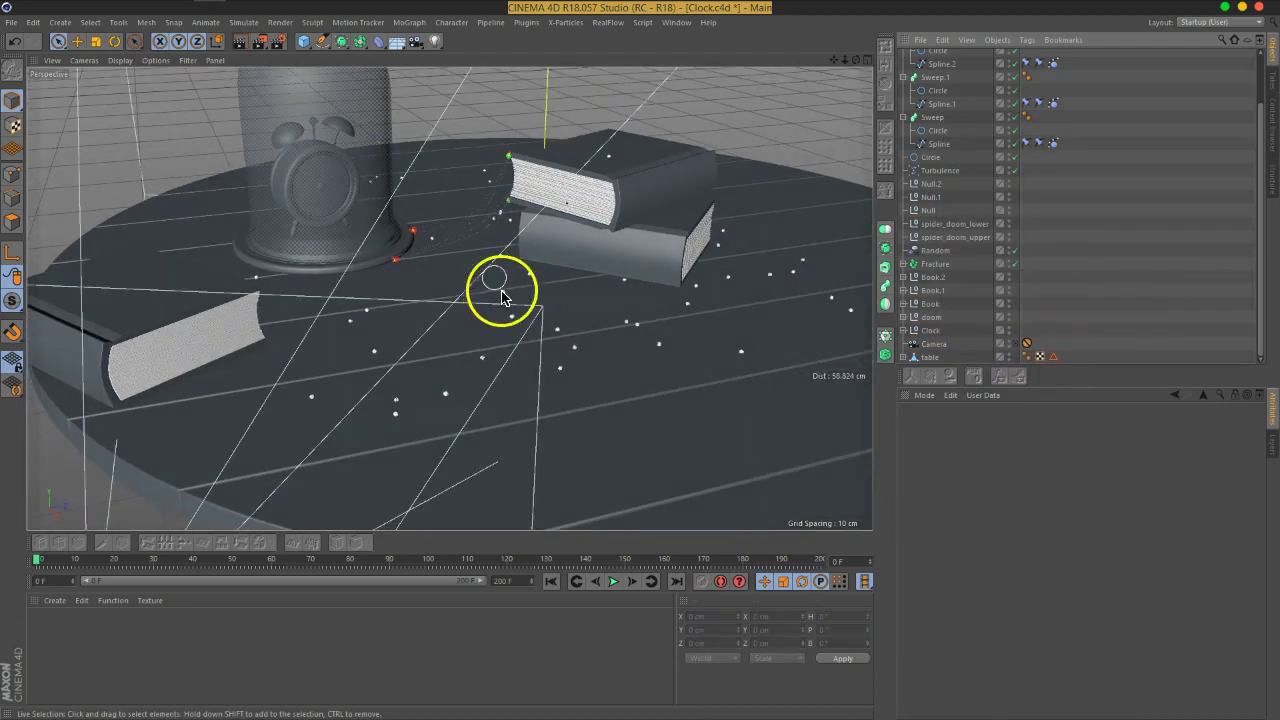
- Add an area light to the scene and move it along Z to about 33 cm
{"action": "scroll", "coordinate": [519, 257], "scroll_direction": "down", "scroll_amount": 10}
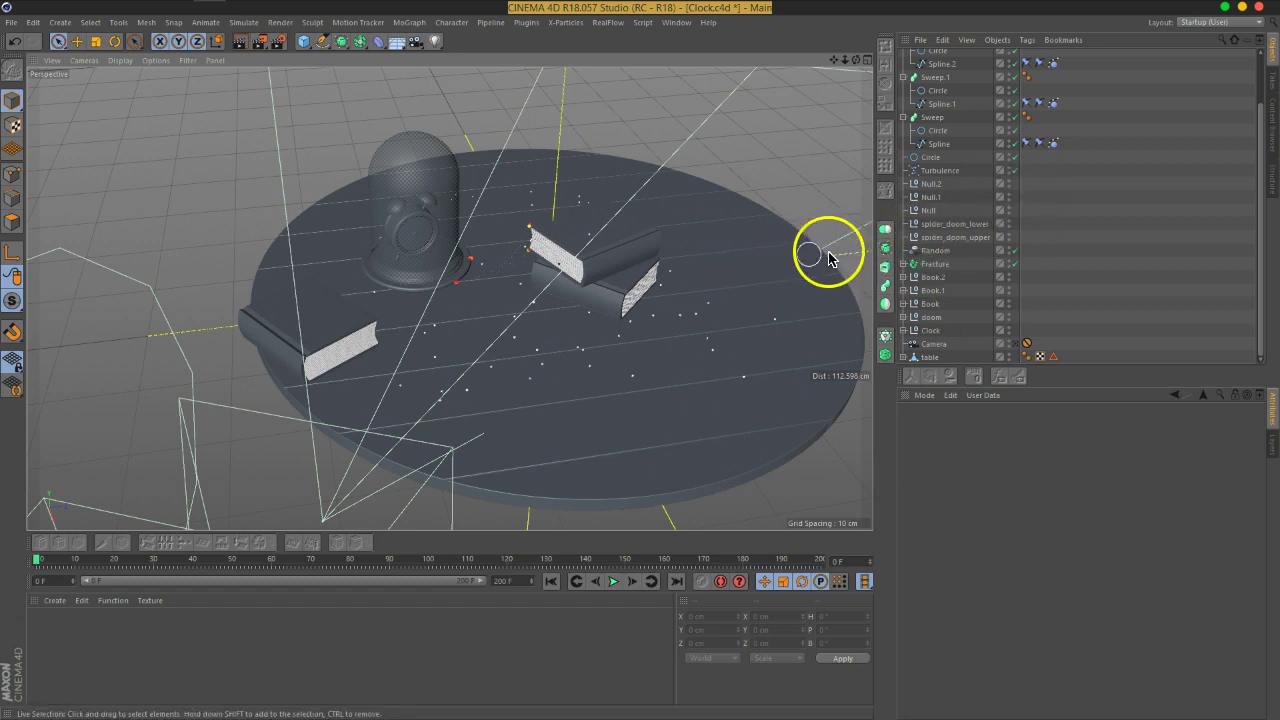
{"action": "left_click_drag", "start_coordinate": [434, 41], "coordinate": [545, 85]}
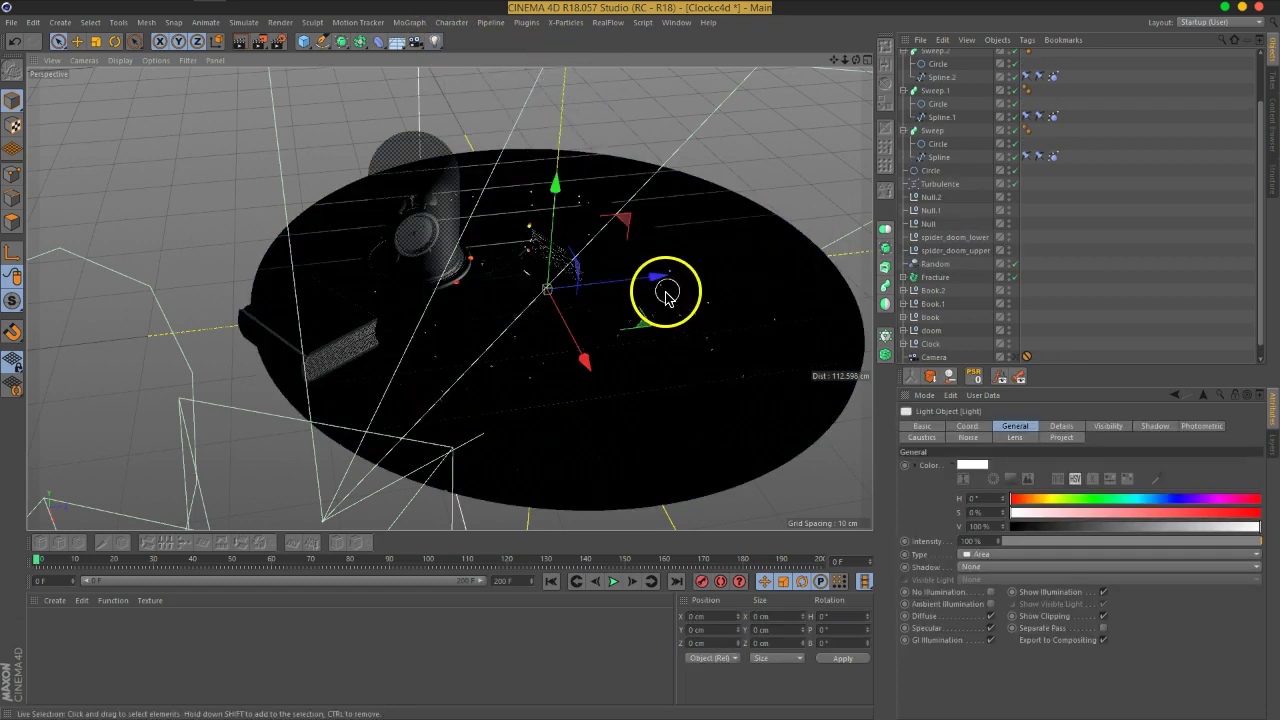
{"action": "middle_click_drag", "start_coordinate": [707, 276], "coordinate": [608, 289], "text": "alt"}
{"action": "left_click_drag", "start_coordinate": [563, 298], "coordinate": [791, 257]}
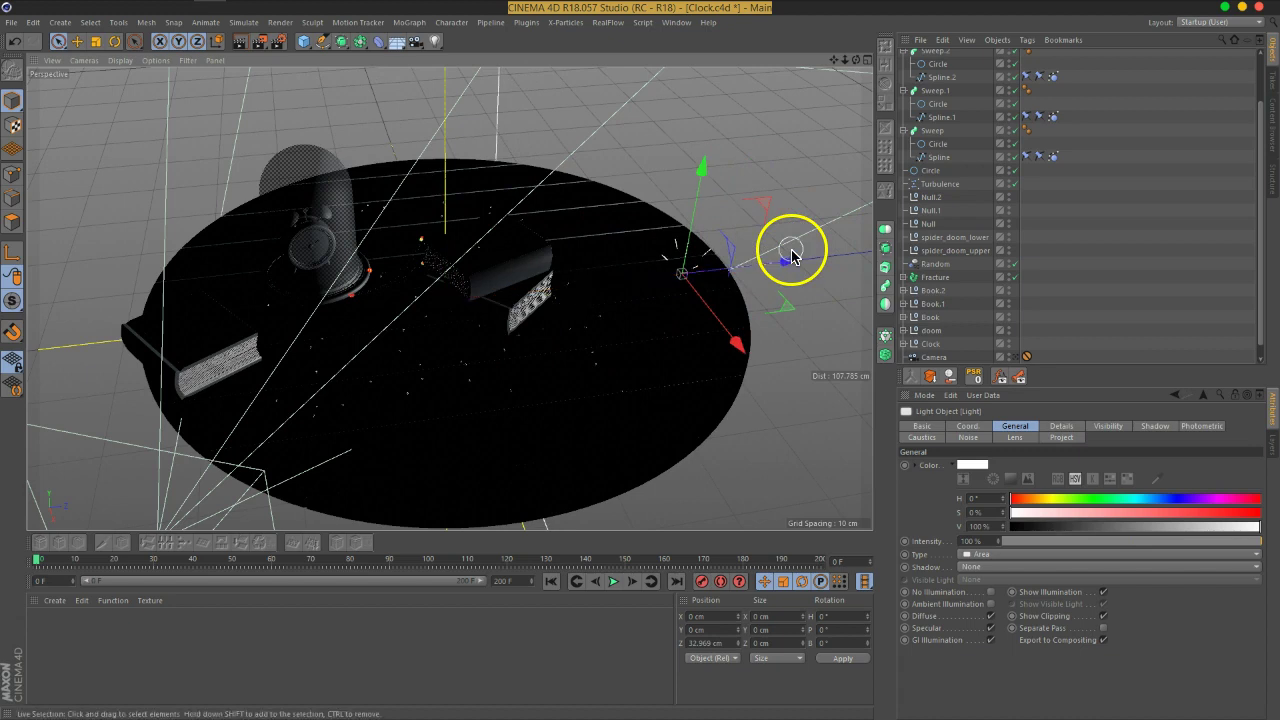
- Rotate the area light to a pitch of -150° and resize it to about 48.4 by 55 cm
{"action": "left_click", "coordinate": [115, 45]}
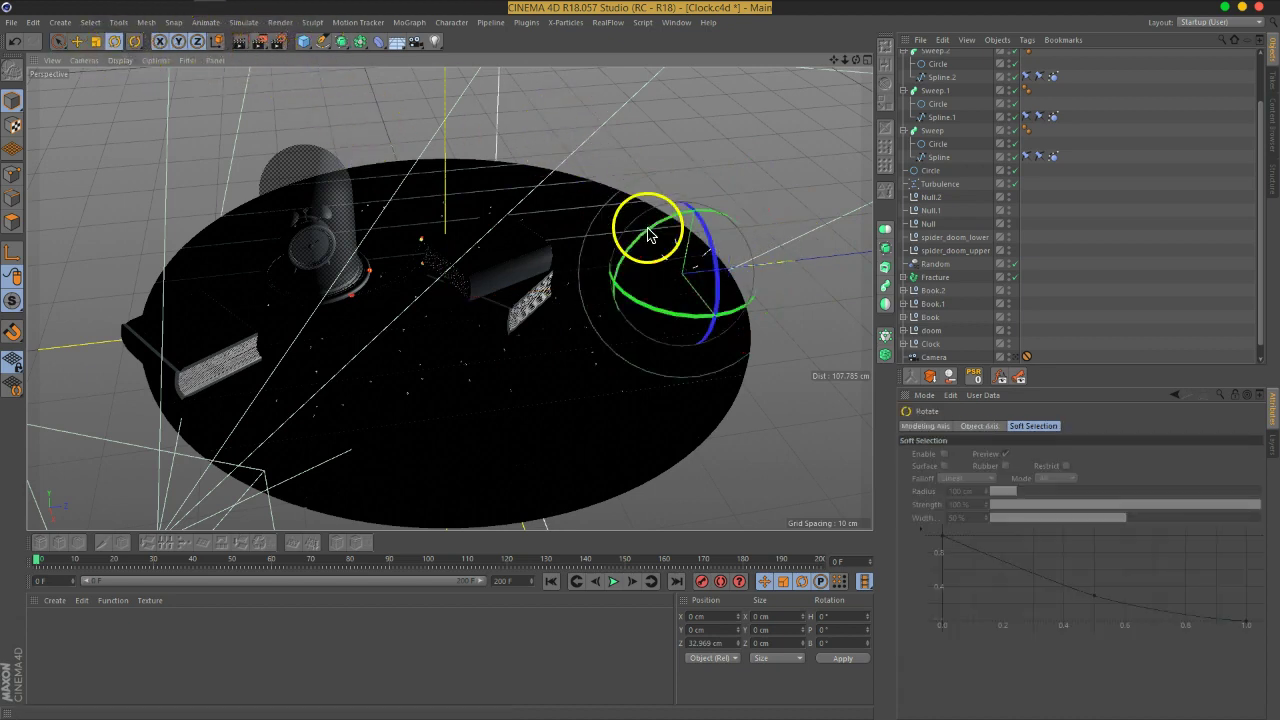
{"action": "left_click_drag", "start_coordinate": [645, 240], "coordinate": [851, 298]}
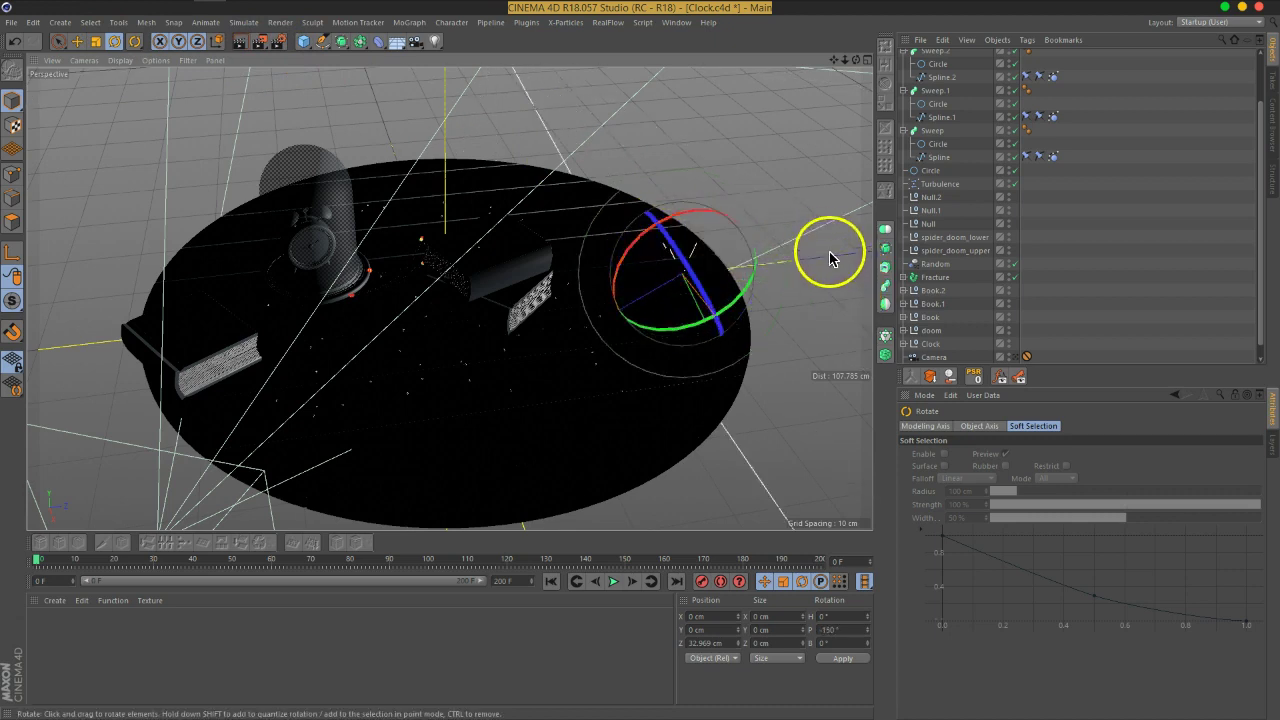
{"action": "left_click", "coordinate": [95, 41]}
{"action": "left_click_drag", "start_coordinate": [692, 198], "coordinate": [371, 343]}
{"action": "left_click_drag", "start_coordinate": [737, 206], "coordinate": [486, 400]}
- Move the area light above the far edge of the table, to about Y 28.6 cm and Z 40.1 cm
{"action": "left_click", "coordinate": [77, 41]}
{"action": "left_click_drag", "start_coordinate": [444, 314], "coordinate": [560, 277]}
{"action": "left_click_drag", "start_coordinate": [460, 351], "coordinate": [631, 294], "text": "alt"}
{"action": "left_click_drag", "start_coordinate": [703, 242], "coordinate": [757, 220], "text": "alt"}
{"action": "mouse_move", "coordinate": [591, 329]}
{"action": "left_mouse_down", "text": "alt"}
{"action": "mouse_move", "coordinate": [560, 294]}
{"action": "mouse_move", "coordinate": [561, 344]}
{"action": "mouse_move", "coordinate": [575, 336]}
{"action": "left_mouse_up", "text": "alt"}
- Add a Target tag to the Light object
{"action": "scroll", "coordinate": [985, 220], "scroll_direction": "up", "scroll_amount": 3}
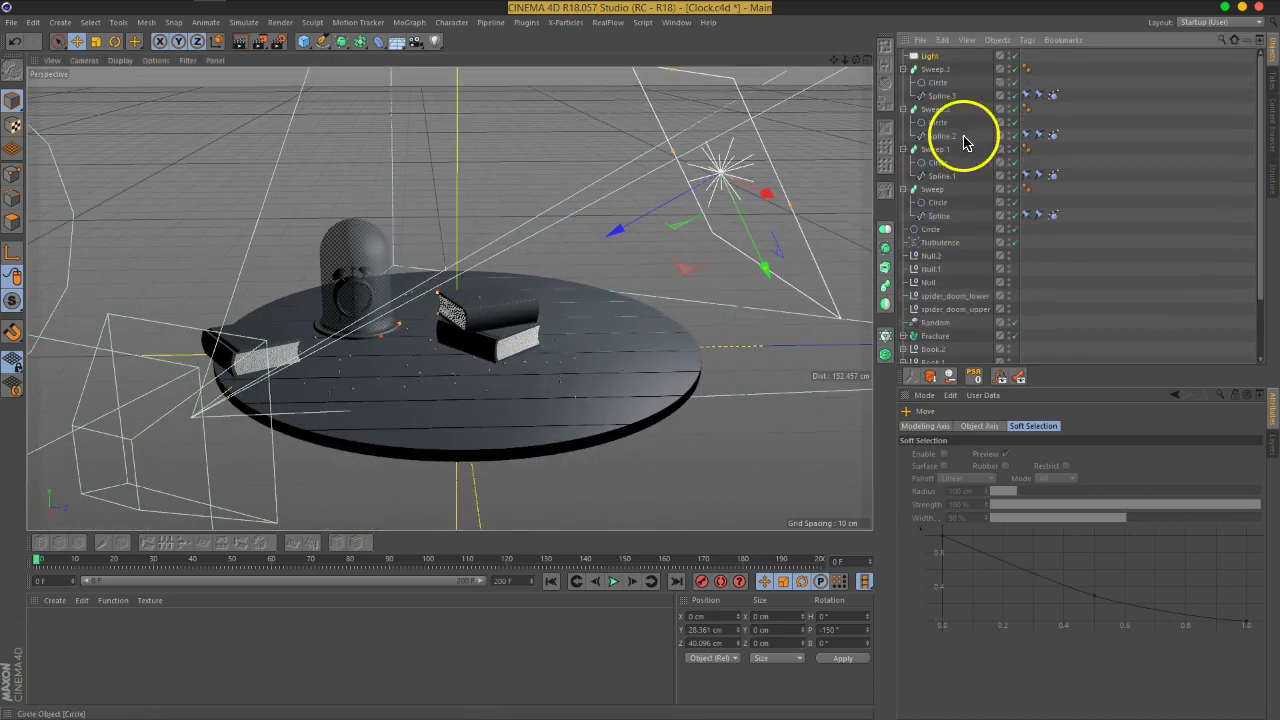
{"action": "right_click", "coordinate": [931, 65]}
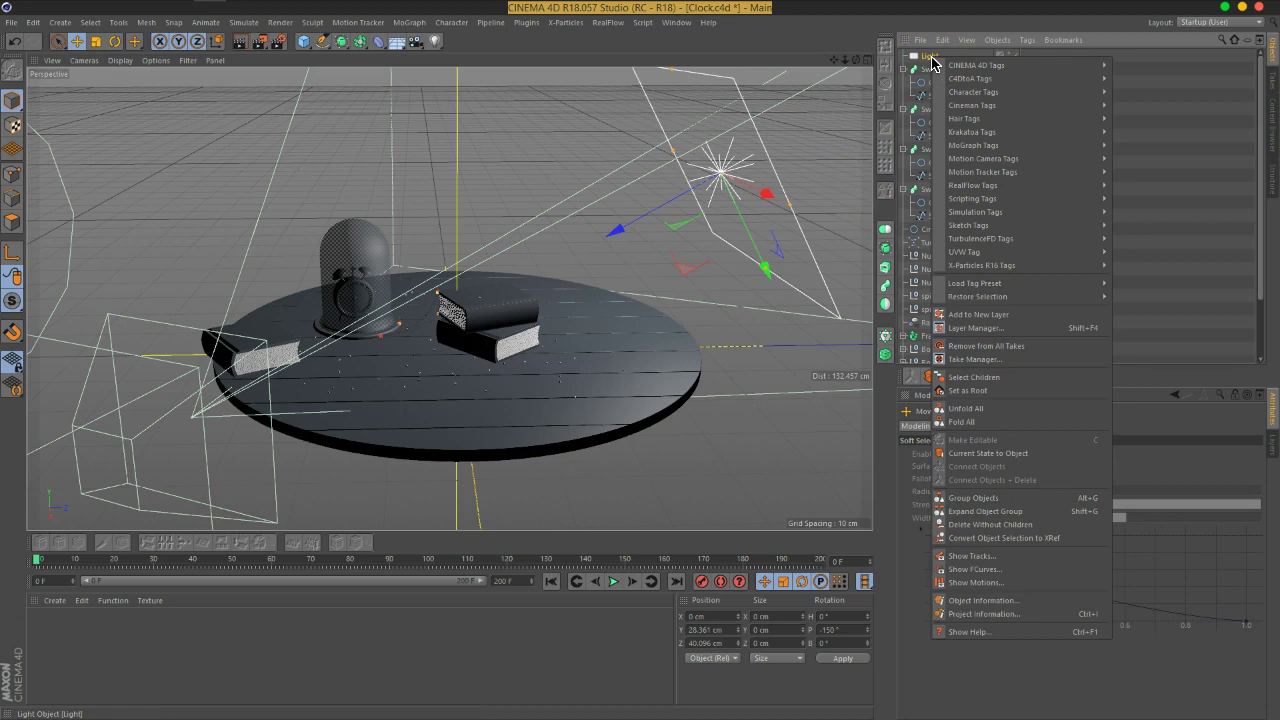
{"action": "mouse_move", "coordinate": [1029, 65]}
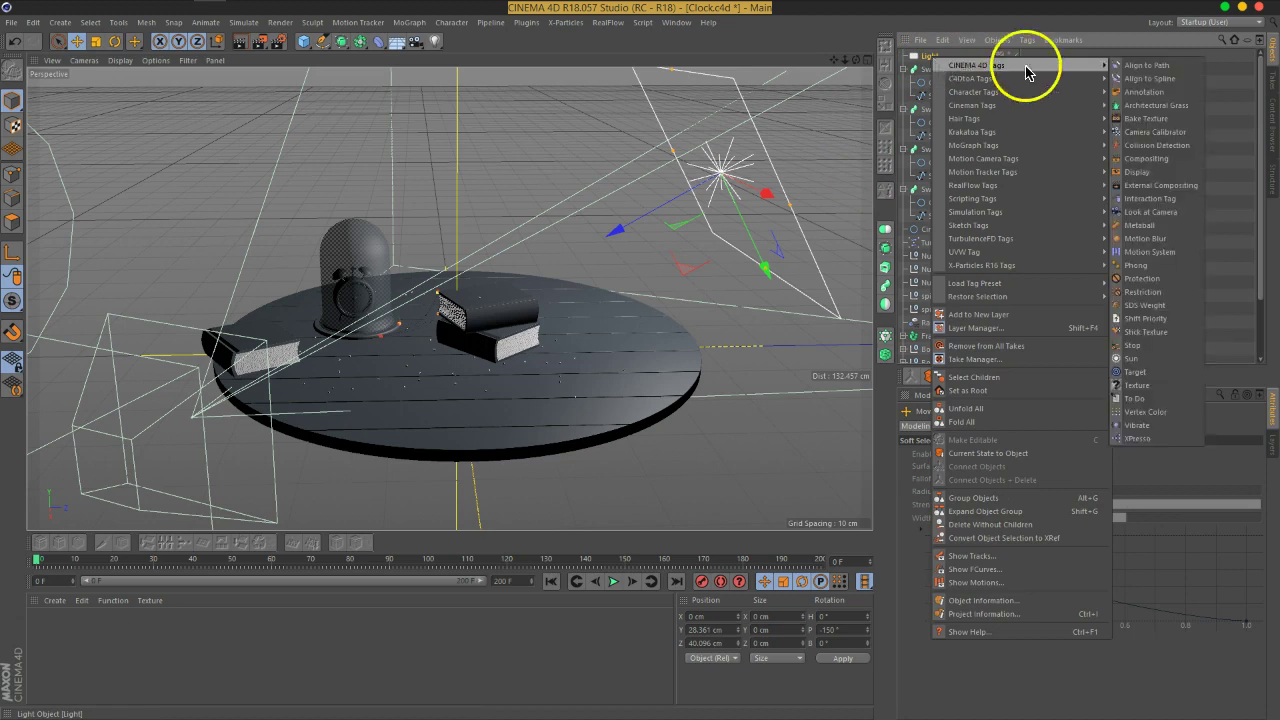
{"action": "left_click", "coordinate": [1163, 374]}
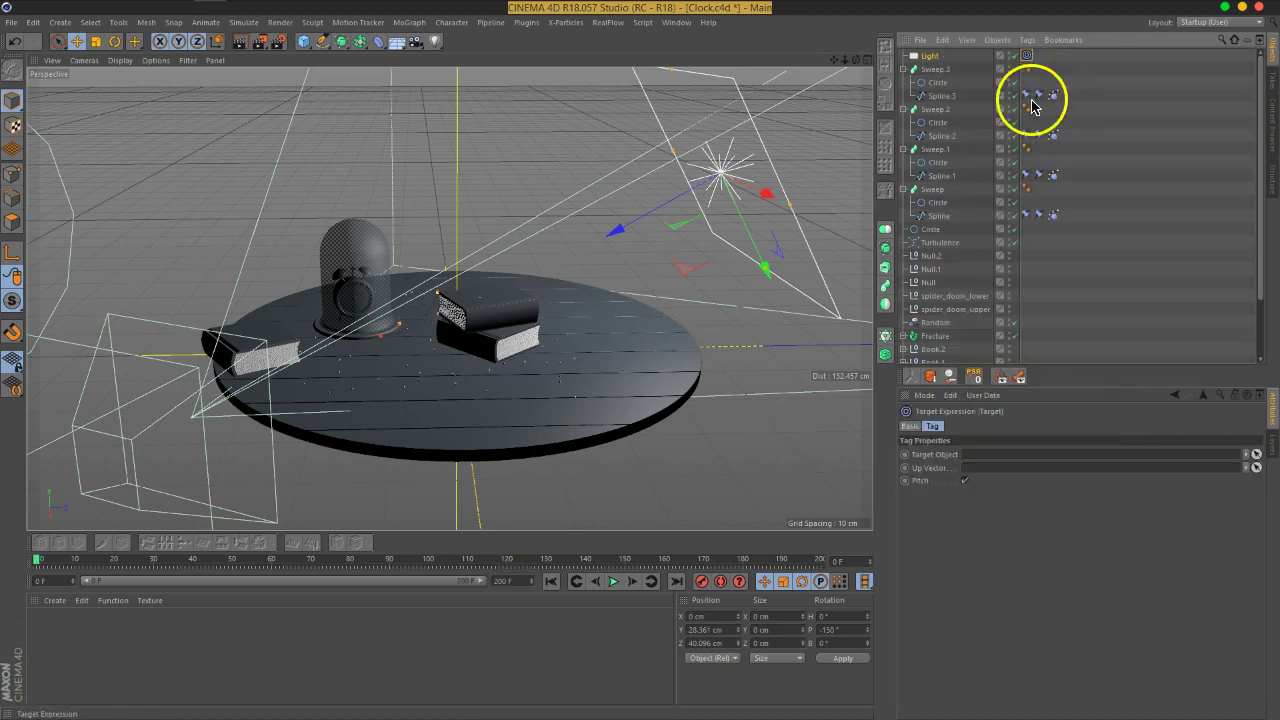
- Identify the upper stacked book's object and assign Book.1 as the target object of the light's Target tag
{"action": "left_click", "coordinate": [510, 318]}
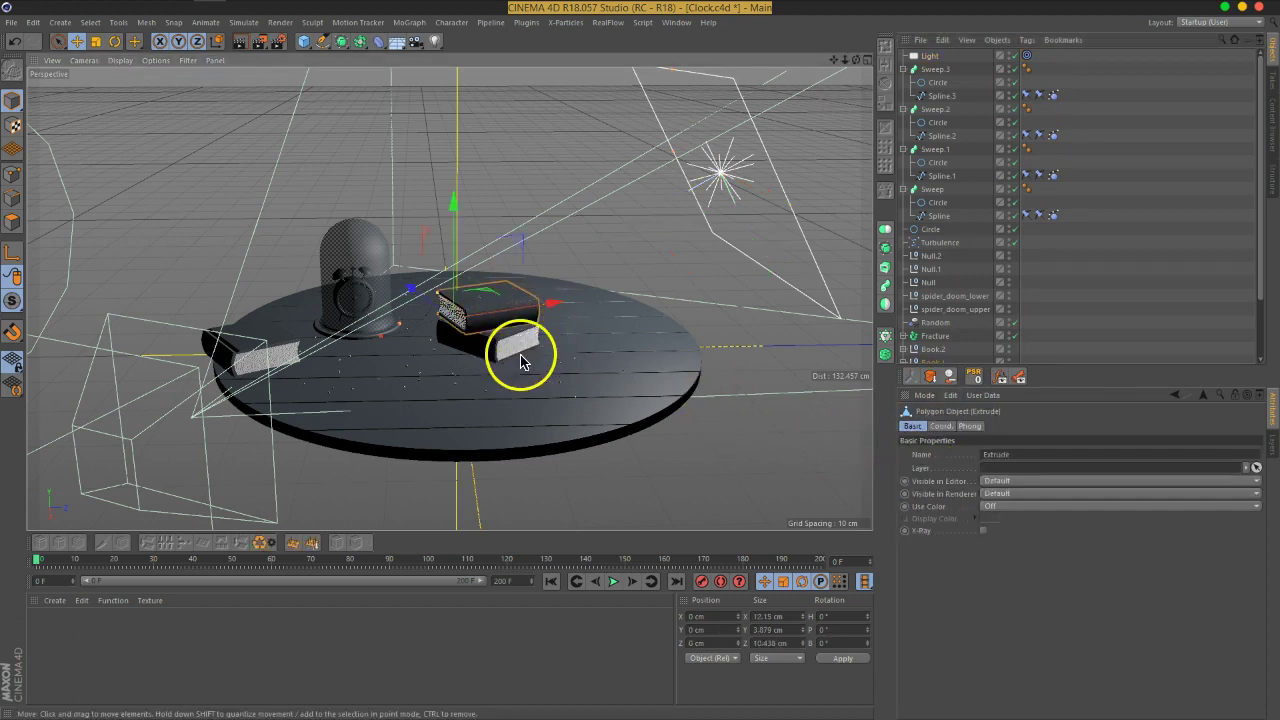
{"action": "scroll", "coordinate": [1034, 271], "scroll_direction": "down", "scroll_amount": 3}
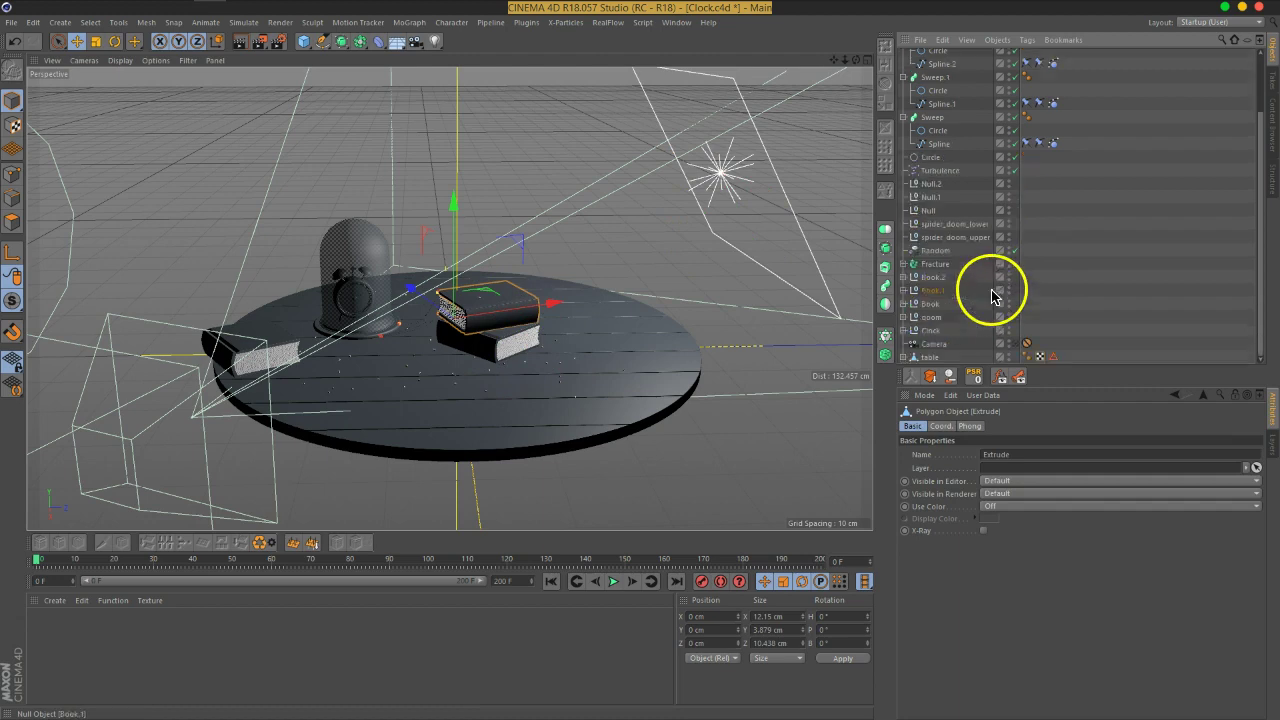
{"action": "scroll", "coordinate": [945, 311], "scroll_direction": "up", "scroll_amount": 3}
{"action": "left_click", "coordinate": [1030, 58]}
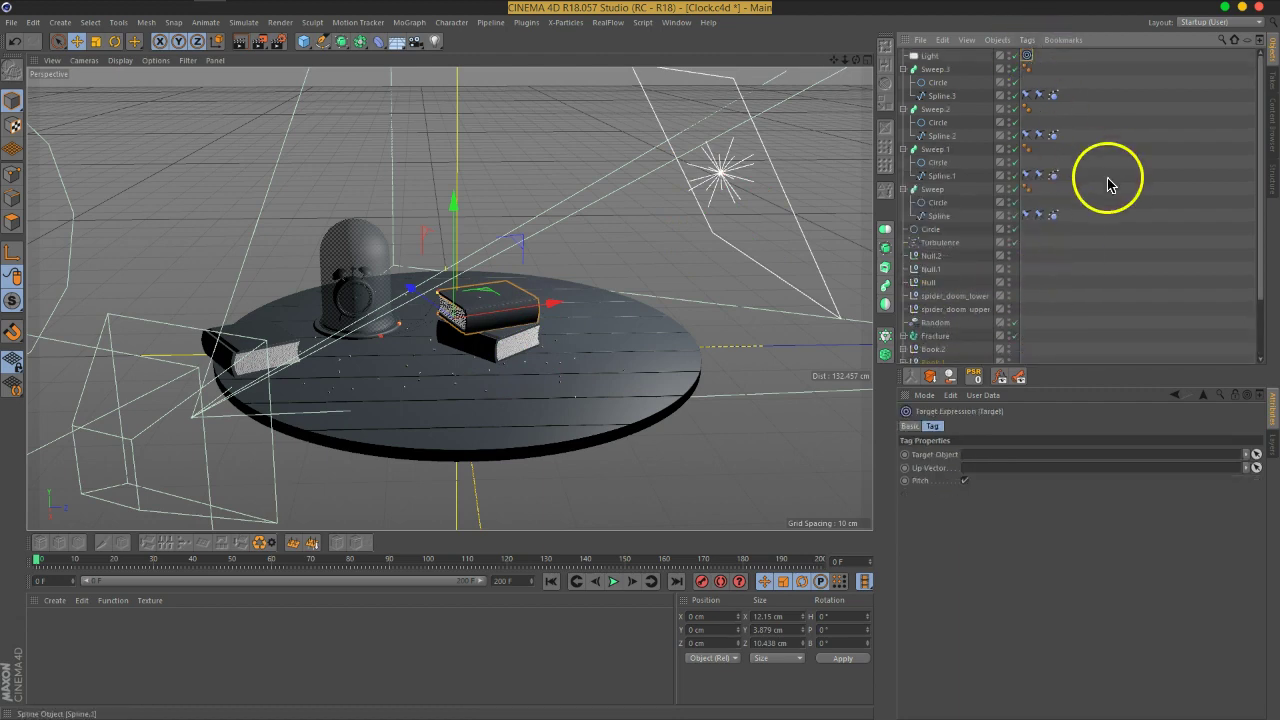
{"action": "scroll", "coordinate": [1050, 250], "scroll_direction": "down", "scroll_amount": 3}
{"action": "left_click_drag", "start_coordinate": [928, 292], "coordinate": [994, 452]}
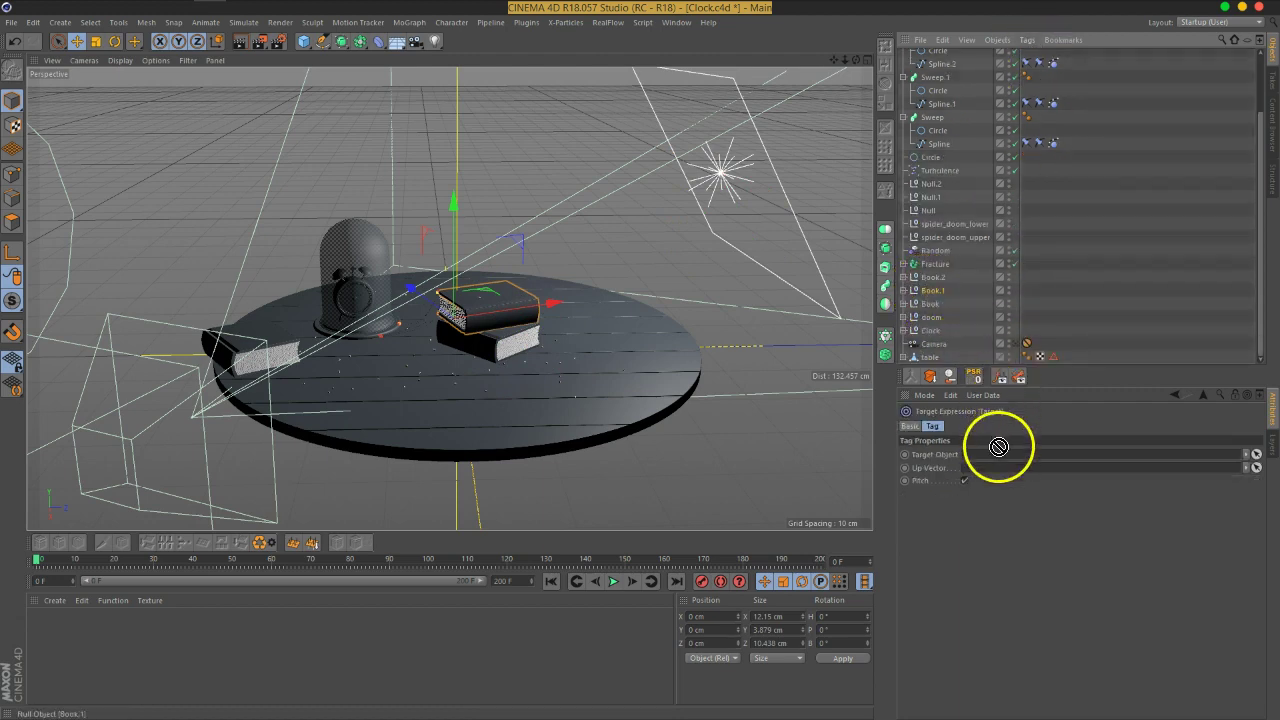
{"action": "left_click_drag", "start_coordinate": [803, 214], "coordinate": [623, 284], "text": "alt"}
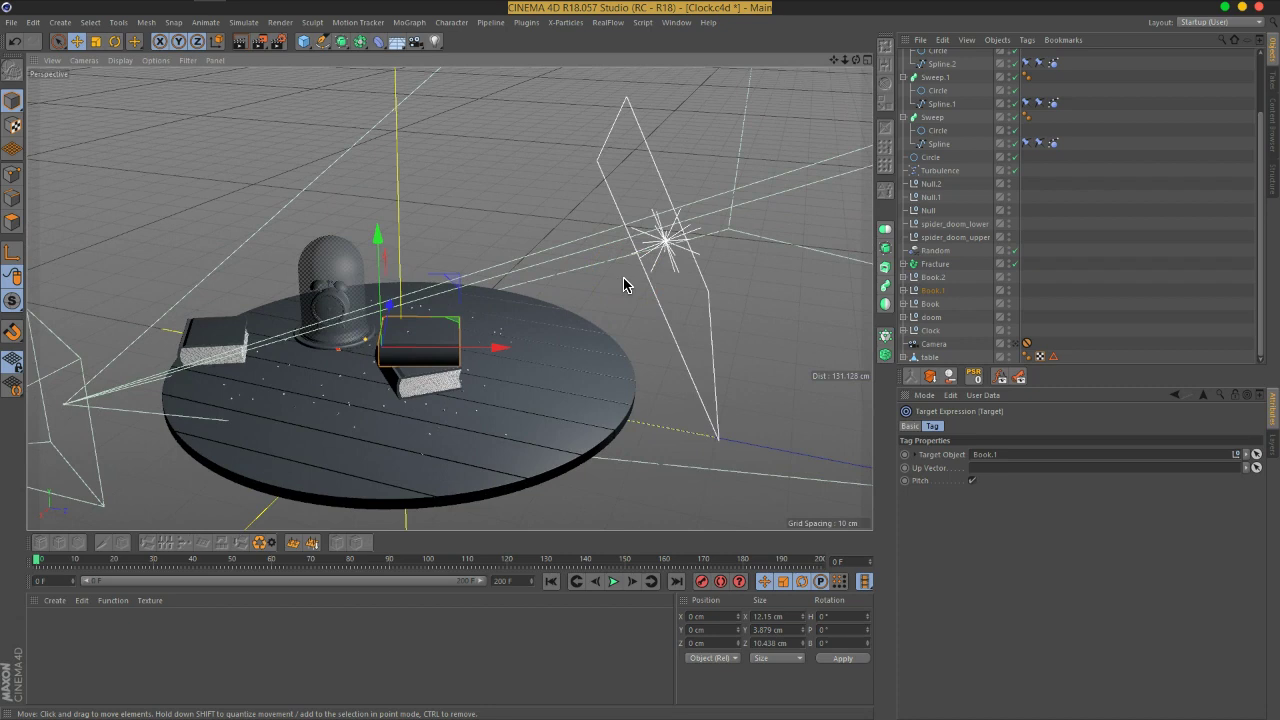
{"action": "left_click_drag", "start_coordinate": [627, 291], "coordinate": [652, 311], "text": "alt"}
- Change the light's area shape to Disc and enlarge it to an outer radius of about 34.4 cm
{"action": "left_click", "coordinate": [1065, 214]}
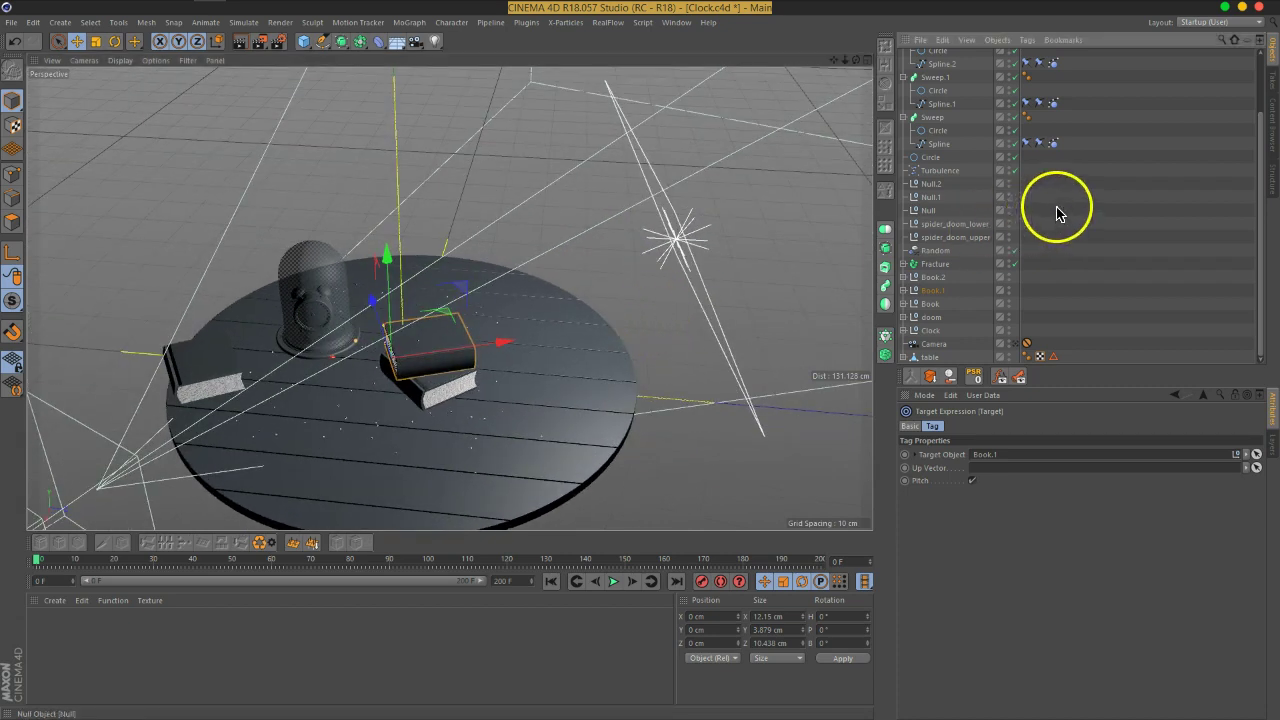
{"action": "scroll", "coordinate": [1080, 200], "scroll_direction": "up", "scroll_amount": 3}
{"action": "left_click", "coordinate": [936, 58]}
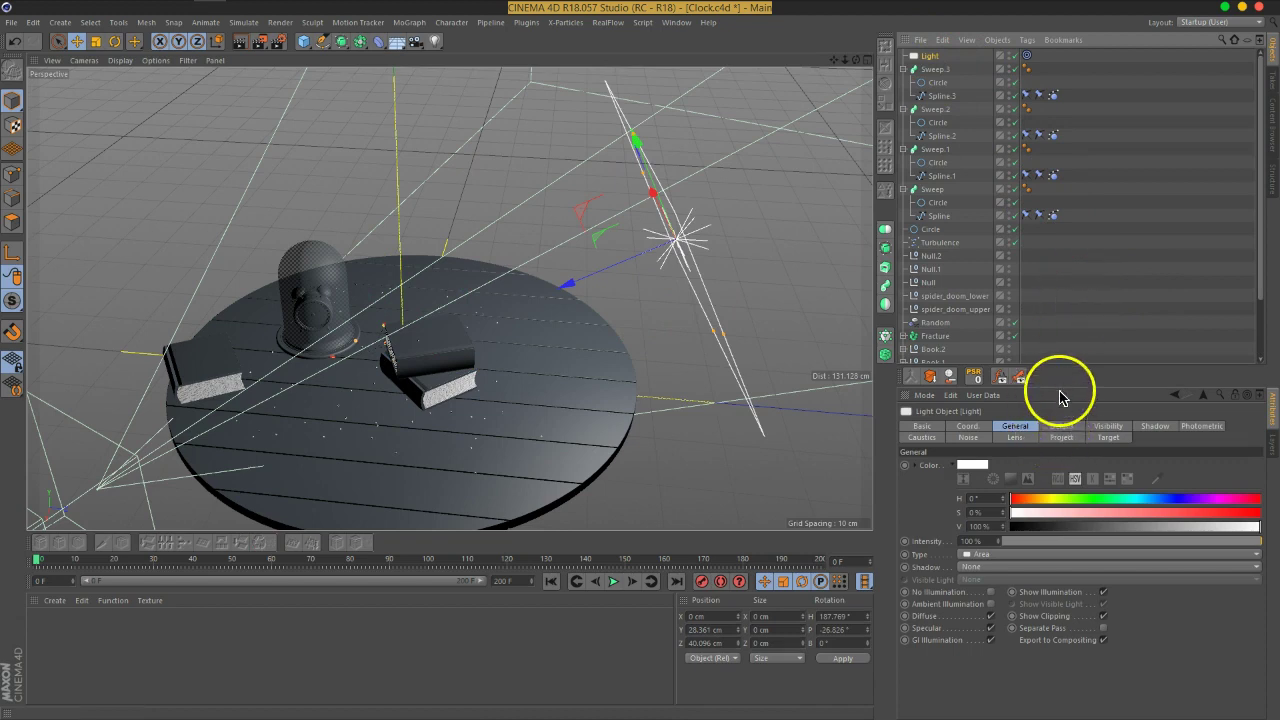
{"action": "left_click_drag", "start_coordinate": [1061, 366], "coordinate": [1051, 263]}
{"action": "left_click", "coordinate": [1061, 322]}
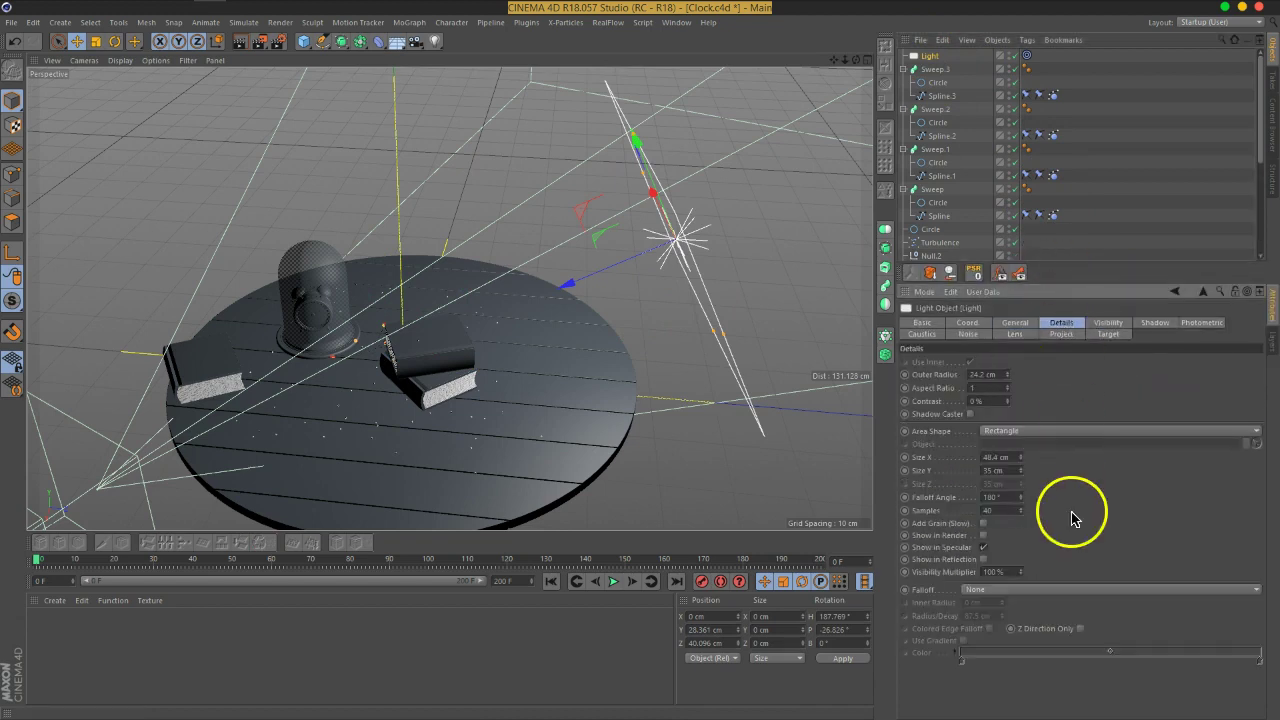
{"action": "left_click", "coordinate": [1017, 431]}
{"action": "left_click", "coordinate": [1019, 443]}
{"action": "left_click_drag", "start_coordinate": [760, 440], "coordinate": [794, 298], "text": "alt"}
{"action": "left_click_drag", "start_coordinate": [777, 386], "coordinate": [741, 380], "text": "alt"}
{"action": "left_click_drag", "start_coordinate": [706, 429], "coordinate": [634, 387], "text": "alt"}
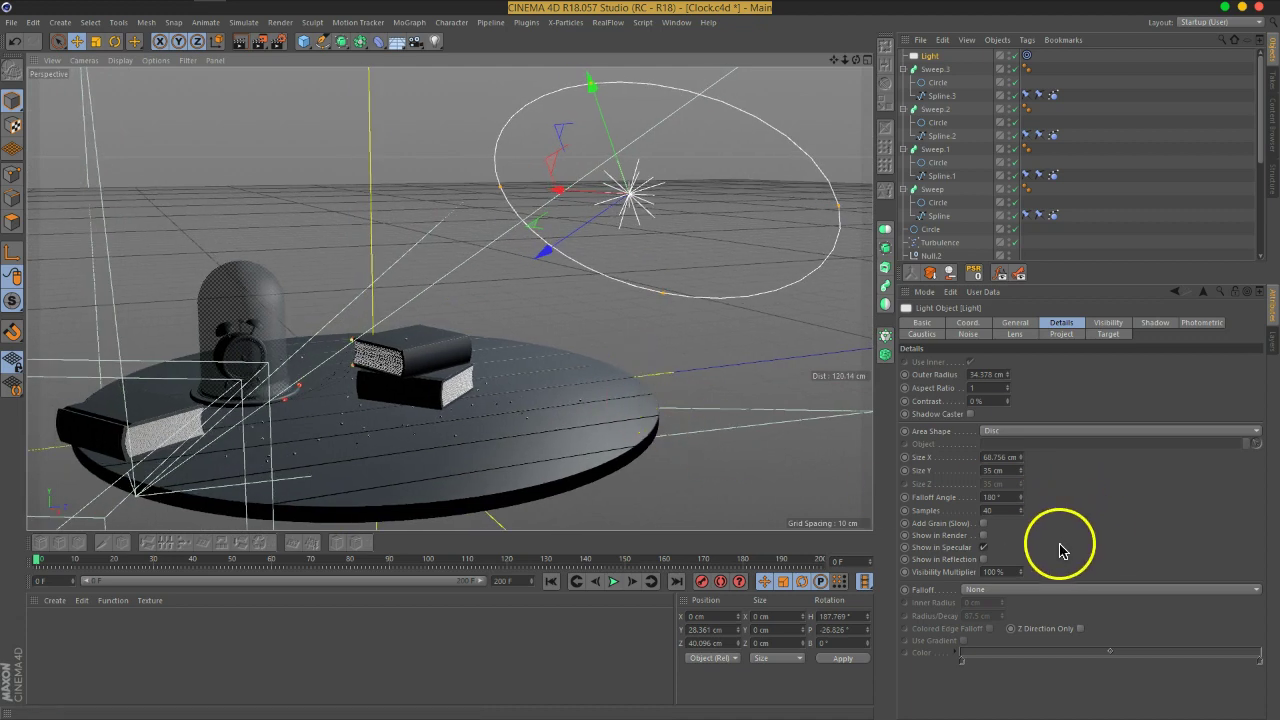
- Set the light's falloff to Linear with an inner radius of 46 cm and a radius/decay of 92.5 cm
{"action": "left_click", "coordinate": [978, 590]}
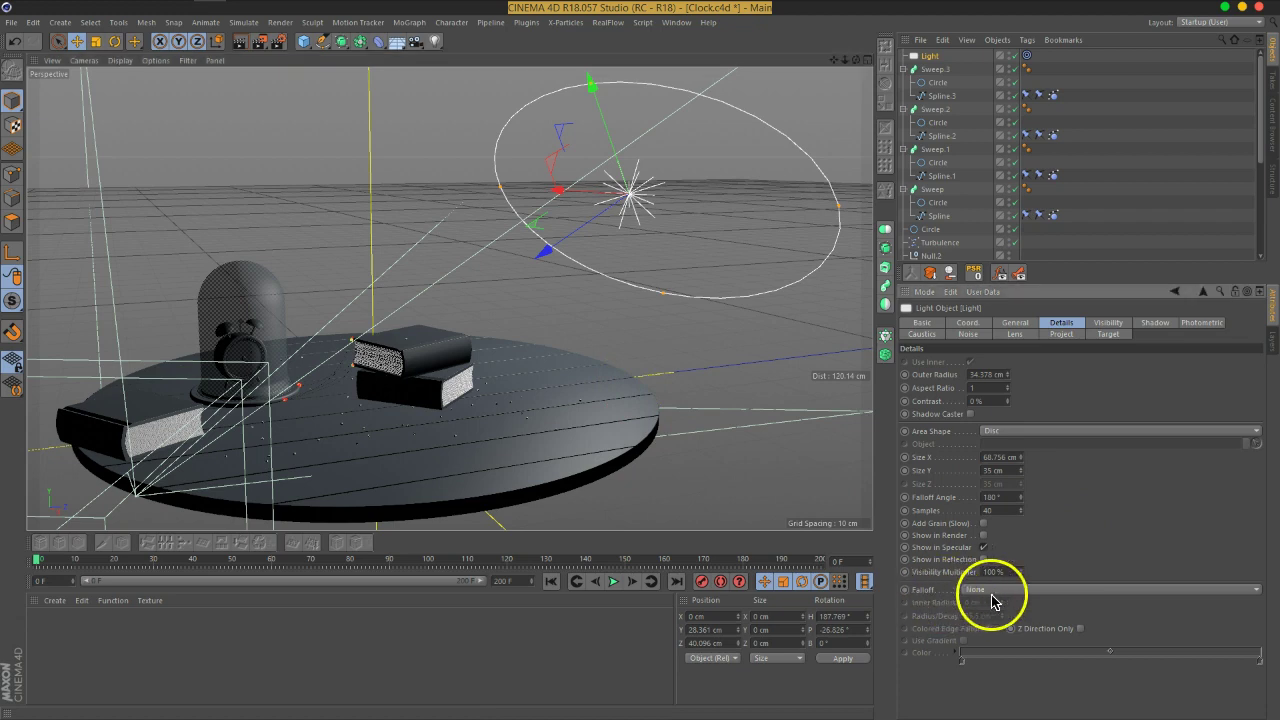
{"action": "left_click", "coordinate": [1005, 616]}
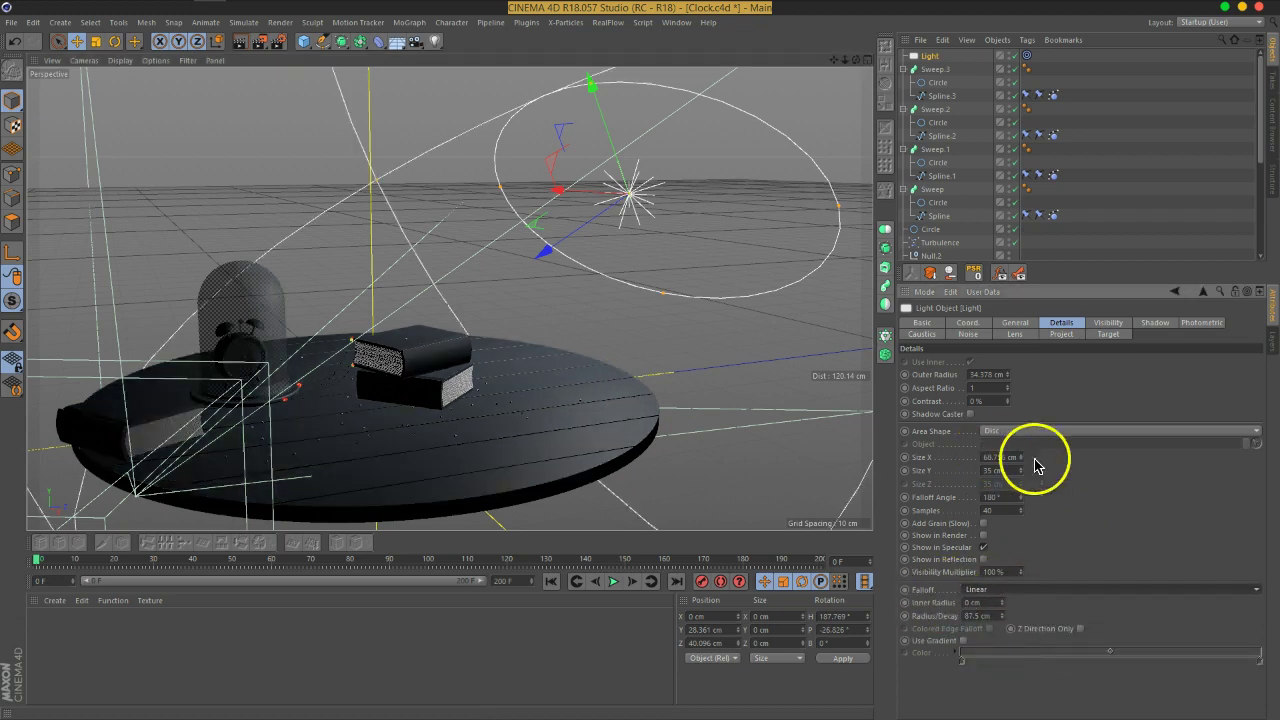
{"action": "mouse_move", "coordinate": [543, 367]}
{"action": "left_mouse_down", "text": "alt"}
{"action": "mouse_move", "coordinate": [498, 390]}
{"action": "mouse_move", "coordinate": [551, 371]}
{"action": "left_mouse_up", "text": "alt"}
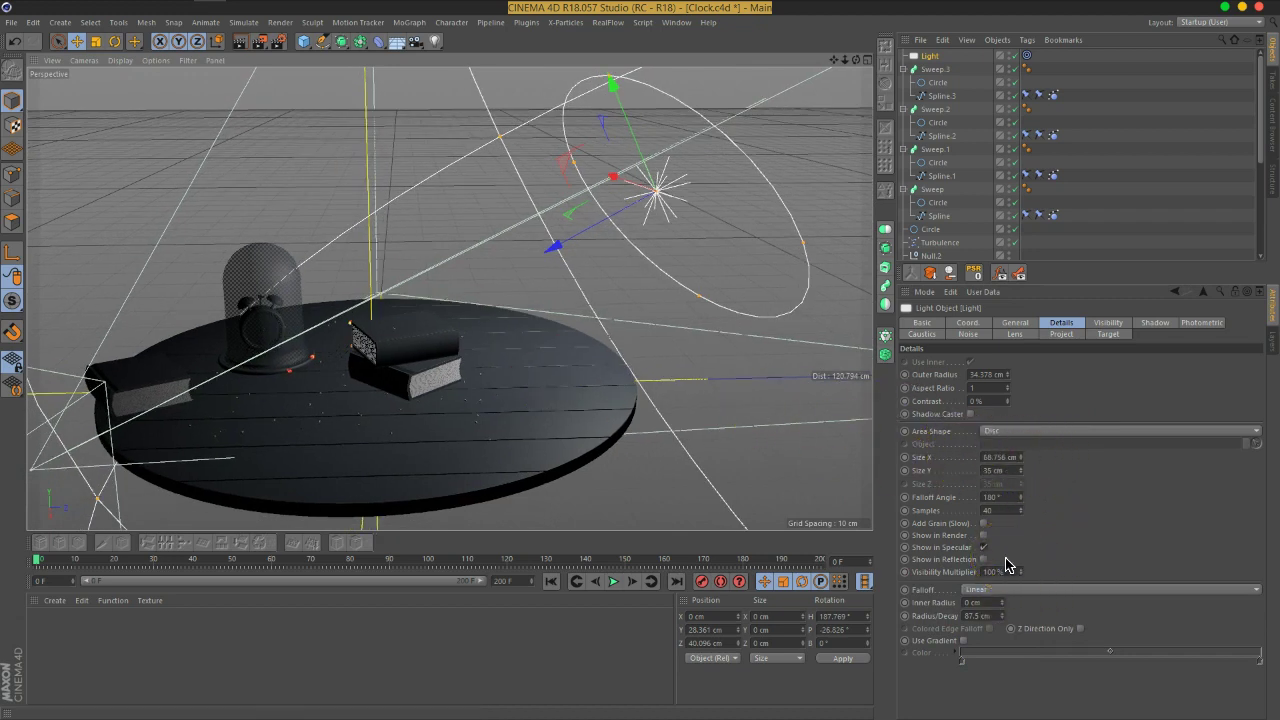
{"action": "mouse_move", "coordinate": [1005, 622]}
{"action": "left_mouse_down"}
{"action": "mouse_move", "coordinate": [1000, 612]}
{"action": "mouse_move", "coordinate": [1003, 640]}
{"action": "mouse_move", "coordinate": [1006, 614]}
{"action": "left_mouse_up"}
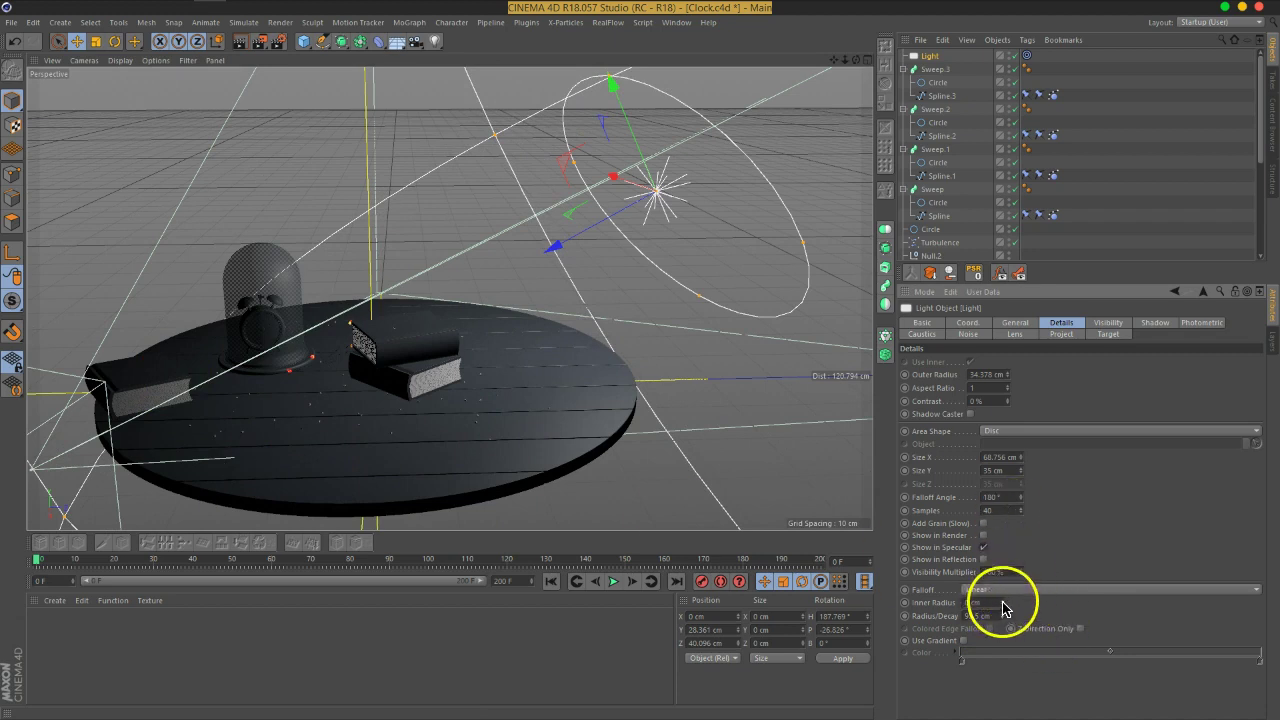
{"action": "mouse_move", "coordinate": [1003, 610]}
{"action": "left_mouse_down"}
{"action": "mouse_move", "coordinate": [1000, 557]}
{"action": "mouse_move", "coordinate": [1014, 586]}
{"action": "mouse_move", "coordinate": [1006, 578]}
{"action": "left_mouse_up"}
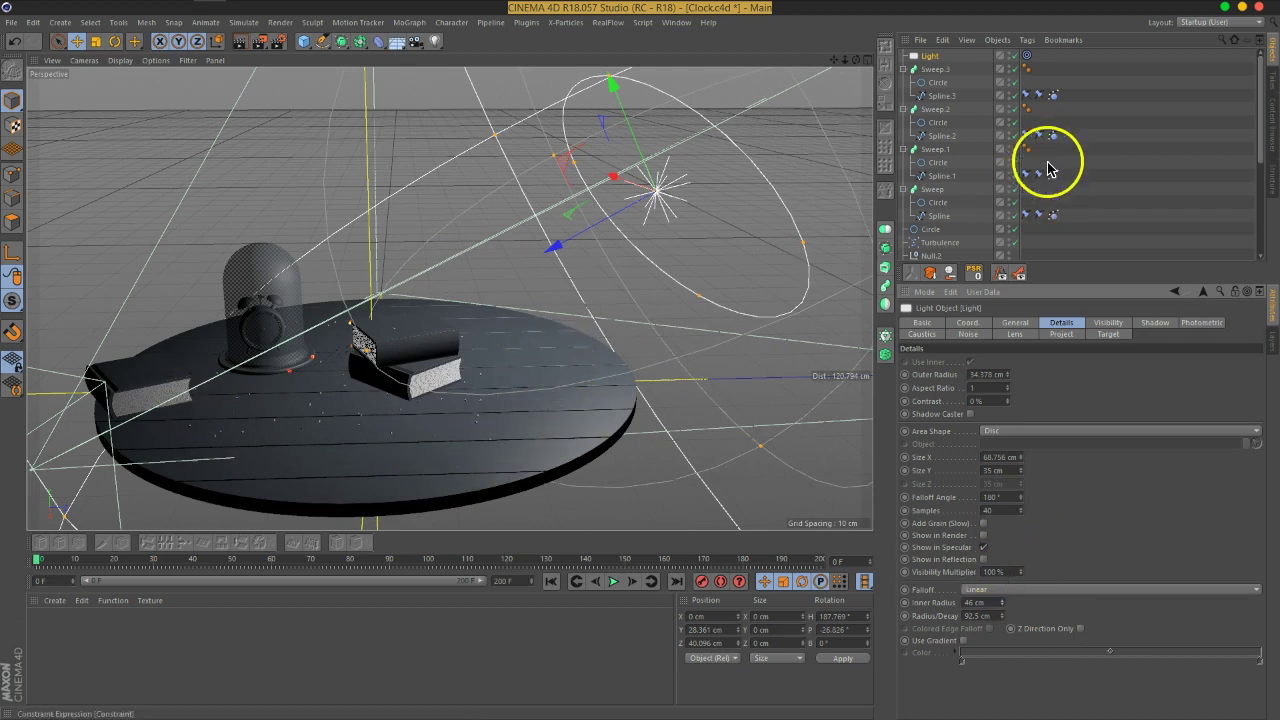
- Tint the light a pale orange with hue 24° and saturation 15%, and lower its intensity to 84%
{"action": "left_click", "coordinate": [1015, 322]}
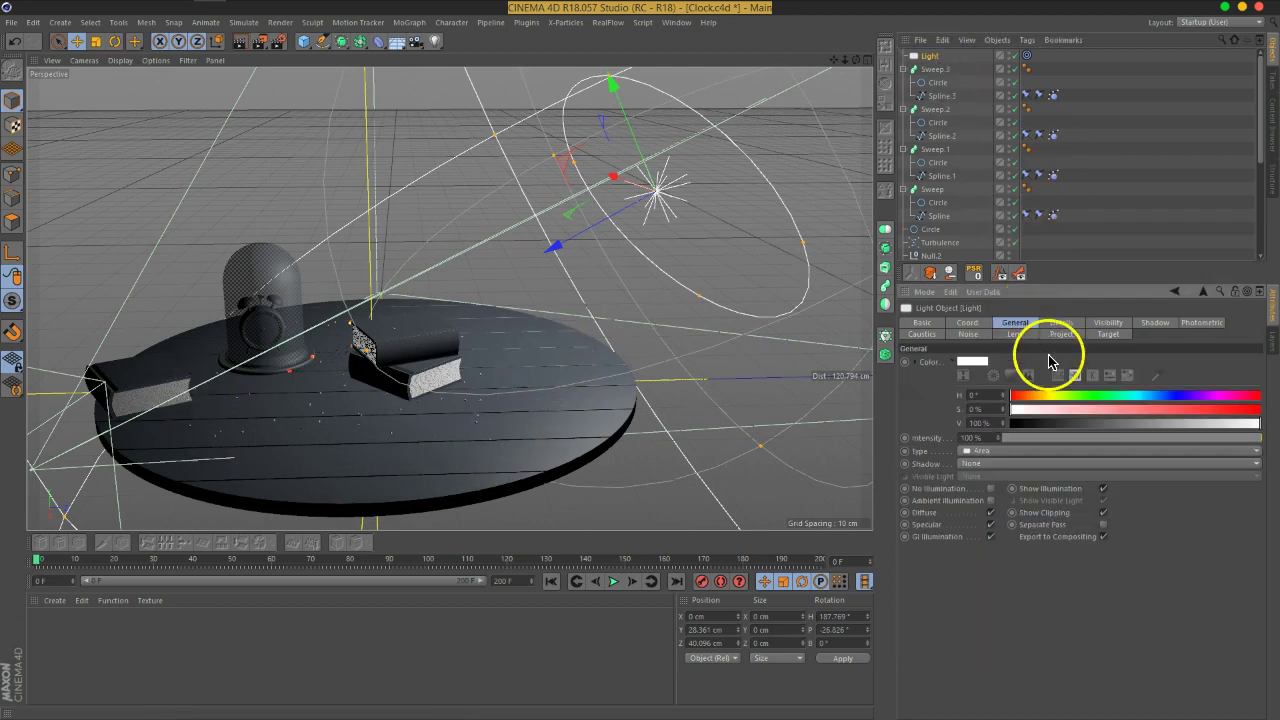
{"action": "left_click", "coordinate": [1028, 396]}
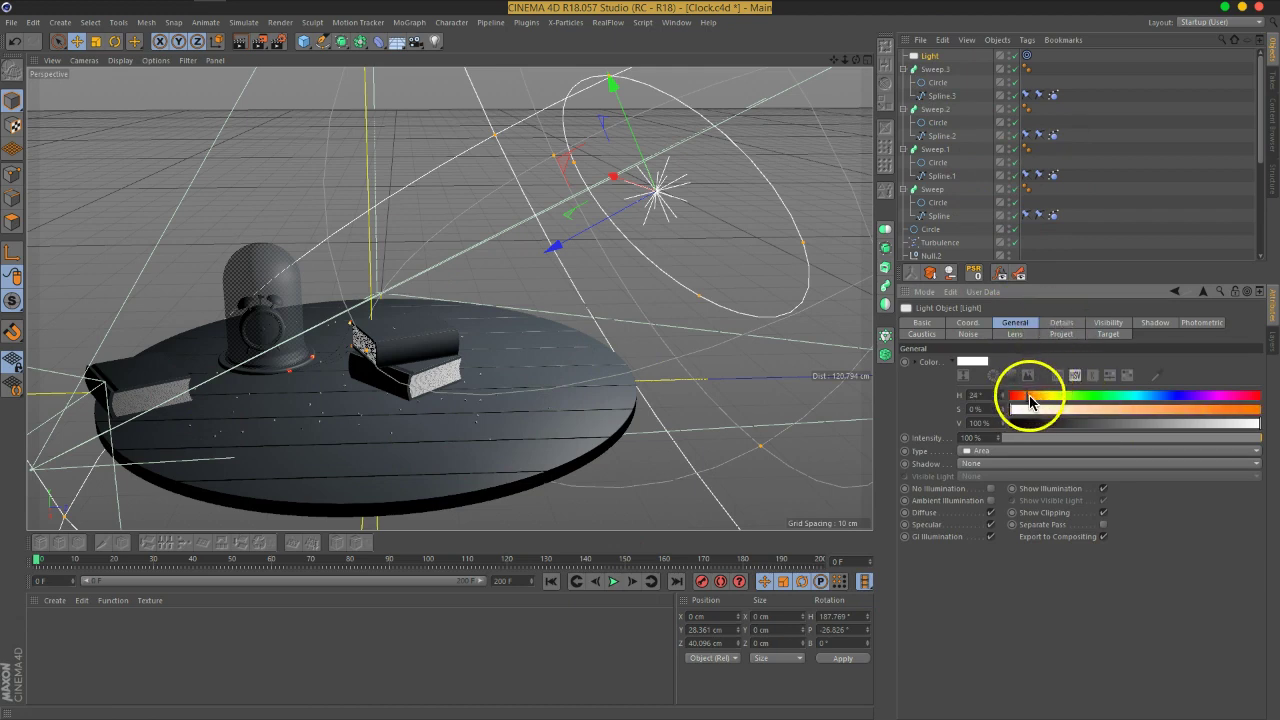
{"action": "left_click_drag", "start_coordinate": [1074, 410], "coordinate": [1069, 410]}
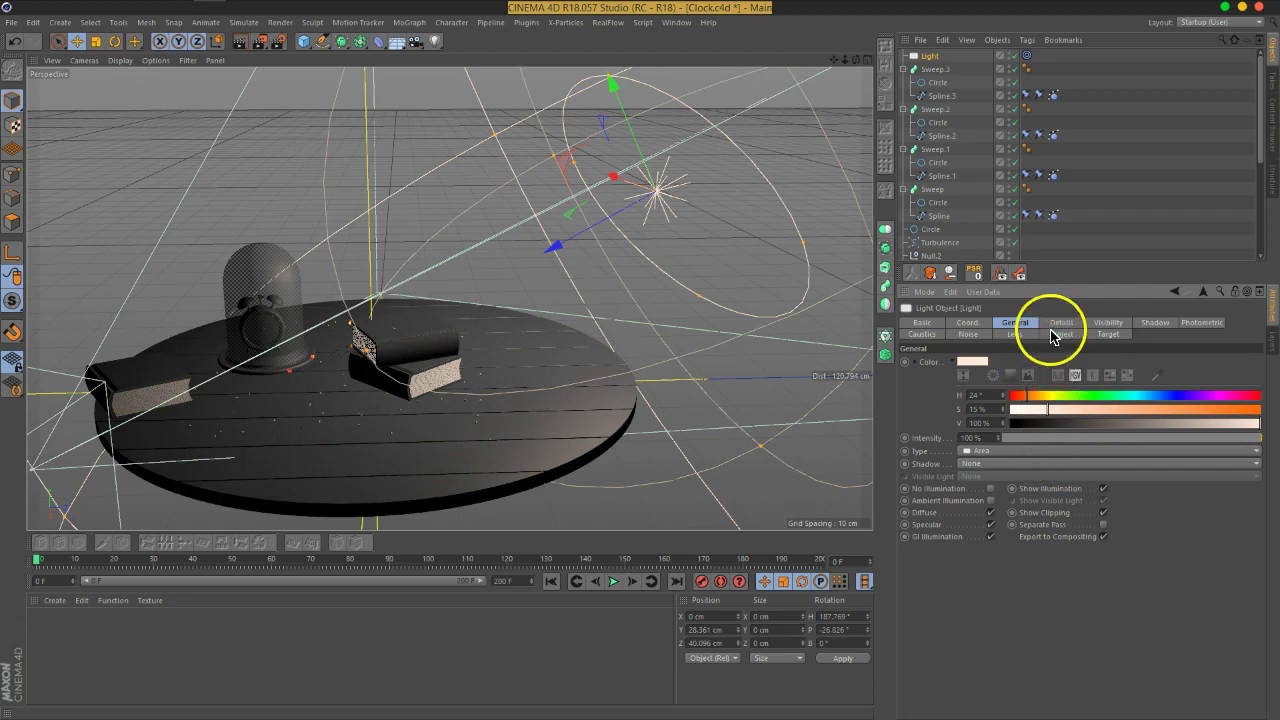
{"action": "left_click_drag", "start_coordinate": [1259, 447], "coordinate": [1211, 446]}
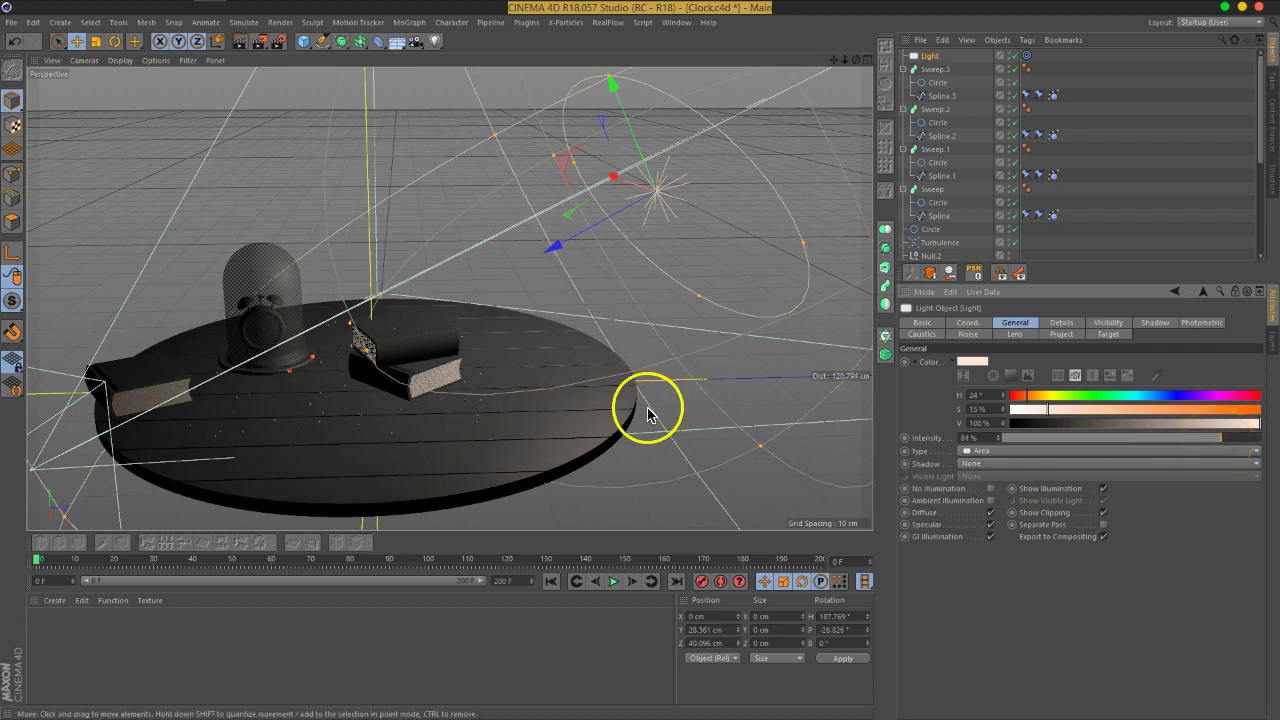
- Duplicate the light and place the copy on the opposite side of the table, at about X 33.8 cm and Z -88.8 cm
{"action": "left_click_drag", "start_coordinate": [634, 228], "coordinate": [628, 296], "text": "alt"}
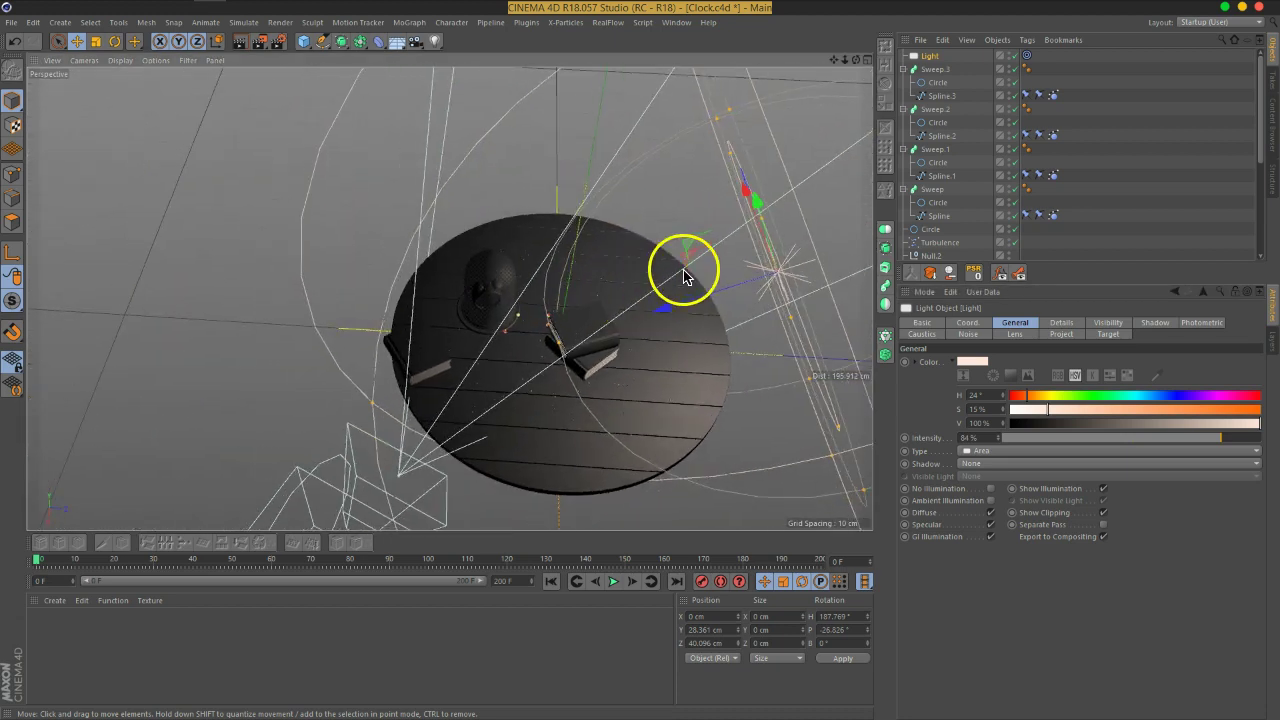
{"action": "left_click", "coordinate": [218, 44]}
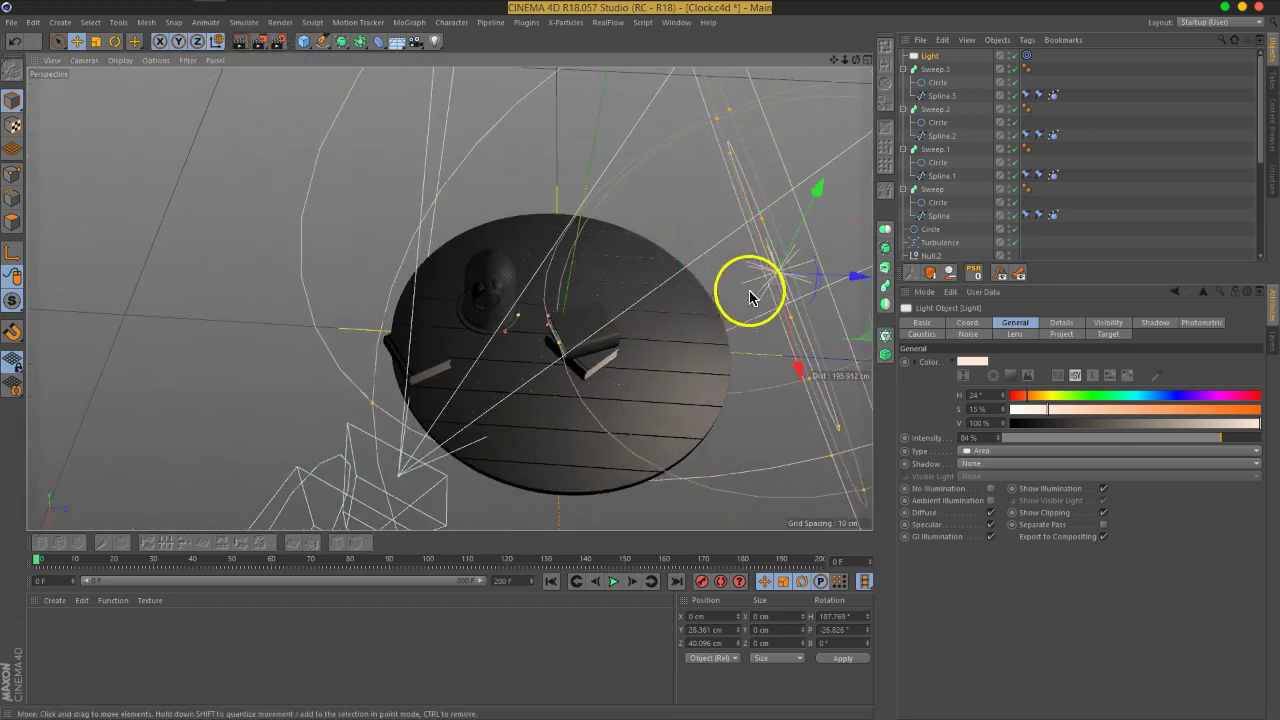
{"action": "left_click_drag", "start_coordinate": [854, 283], "coordinate": [288, 245]}
{"action": "left_click_drag", "start_coordinate": [486, 374], "coordinate": [537, 306], "text": "alt"}
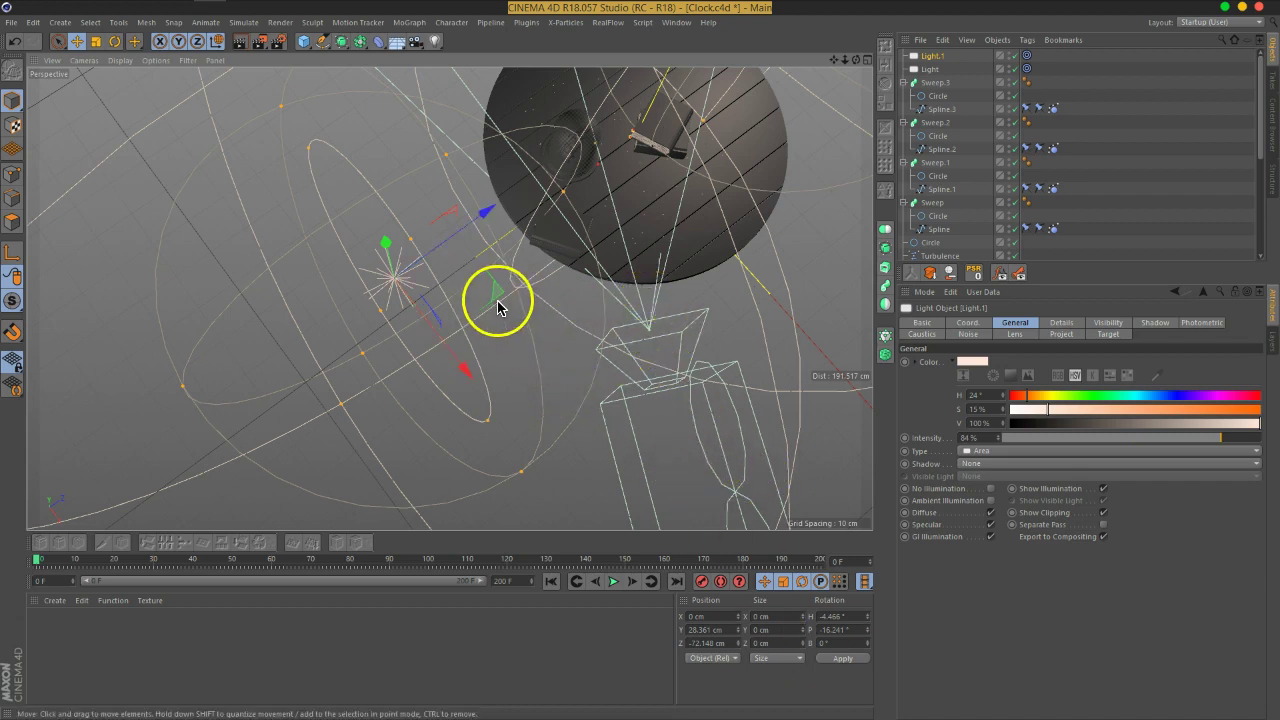
{"action": "left_click_drag", "start_coordinate": [494, 297], "coordinate": [532, 489]}
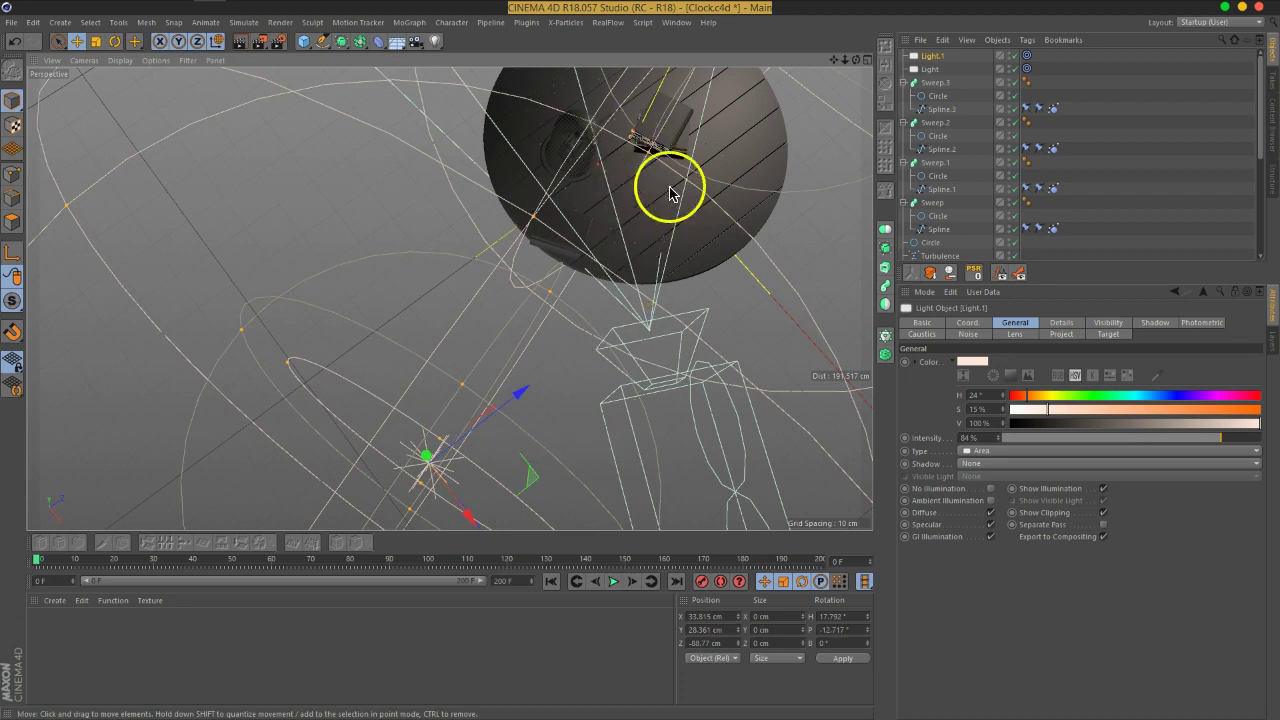
- Enlarge the copied light's falloff radius towards the books and set its color to a pale blue with hue 197°
{"action": "left_click", "coordinate": [659, 148]}
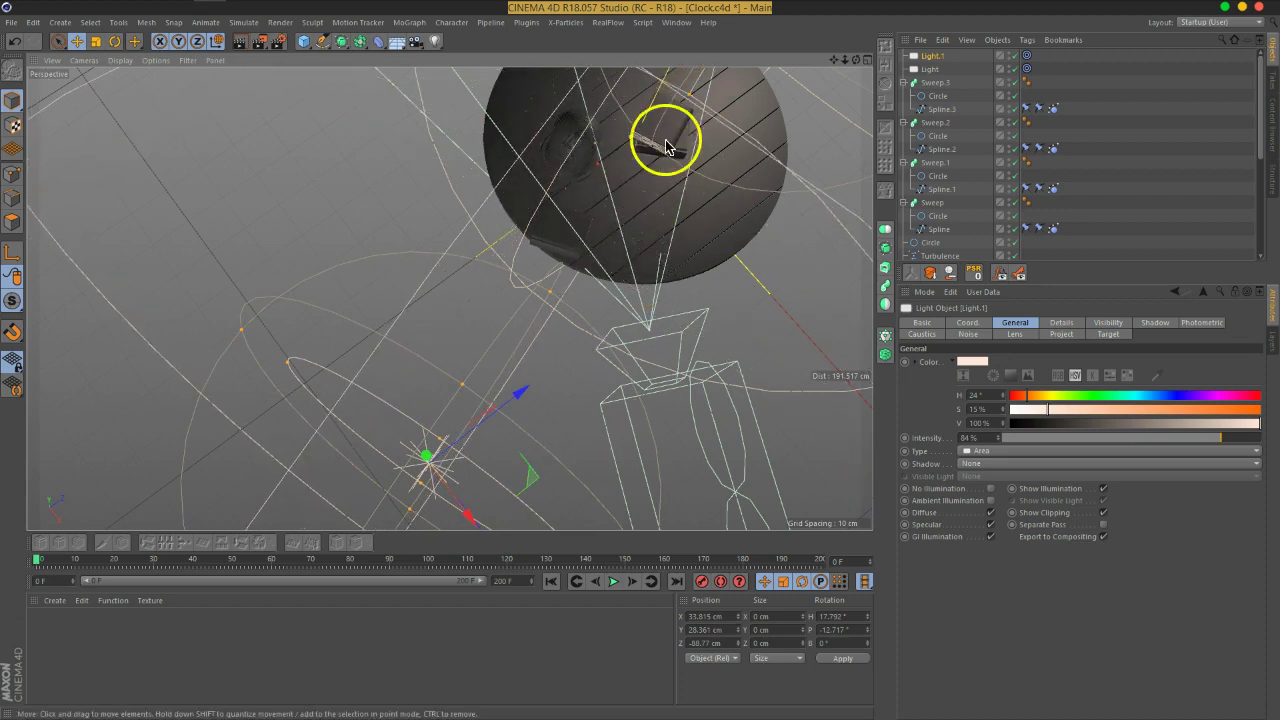
{"action": "left_click_drag", "start_coordinate": [536, 327], "coordinate": [608, 194]}
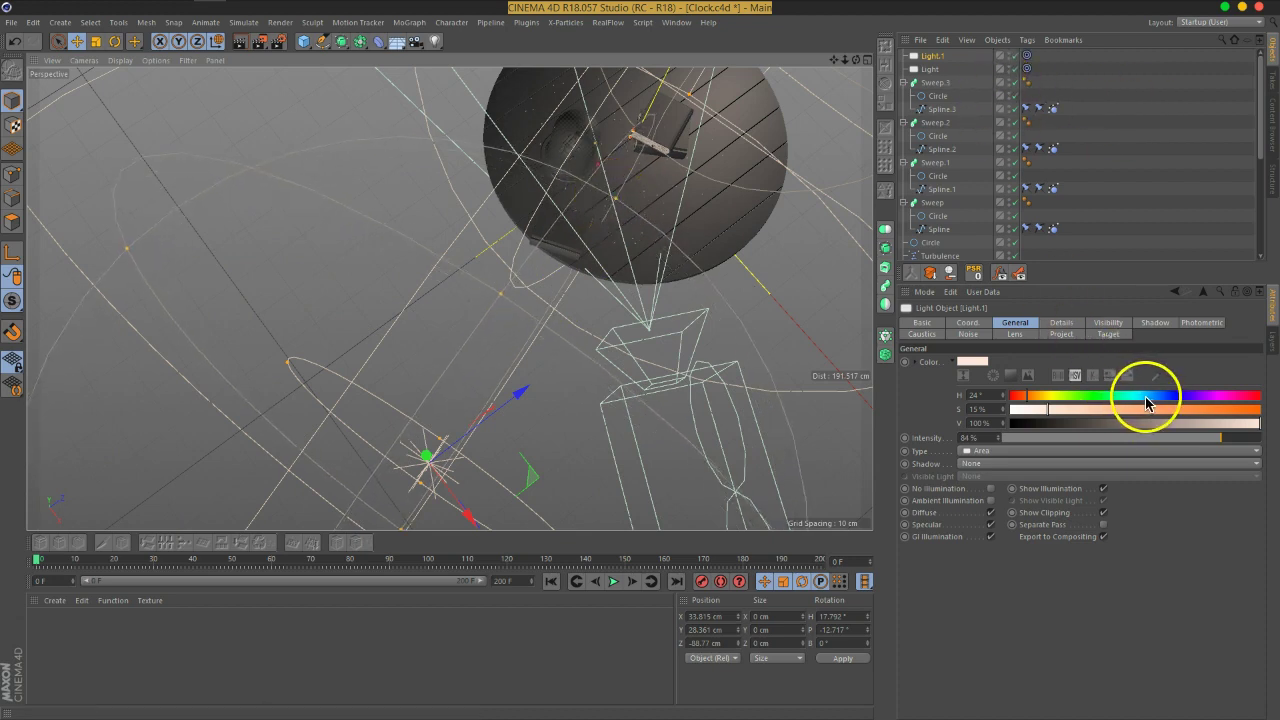
{"action": "left_click", "coordinate": [1146, 397]}
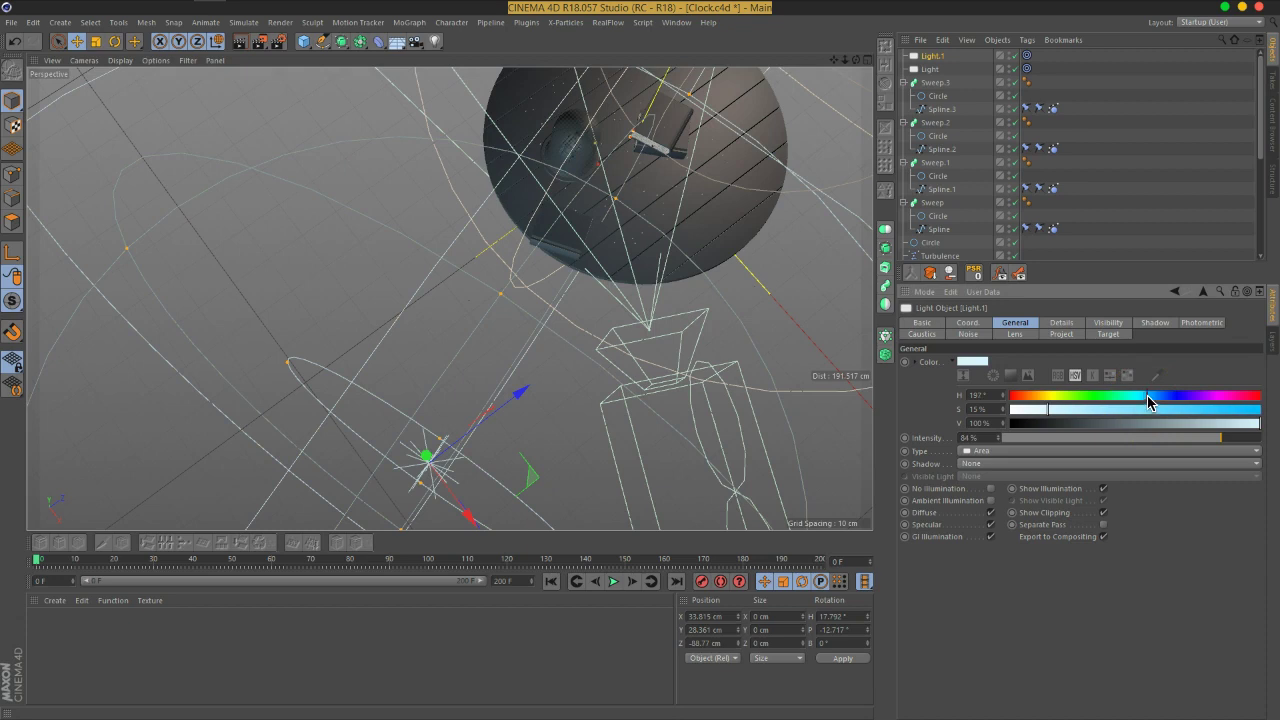
- Look through the scene's Camera object in the viewport
{"action": "left_click", "coordinate": [1122, 172]}
{"action": "scroll", "coordinate": [1120, 171], "scroll_direction": "down", "scroll_amount": 3}
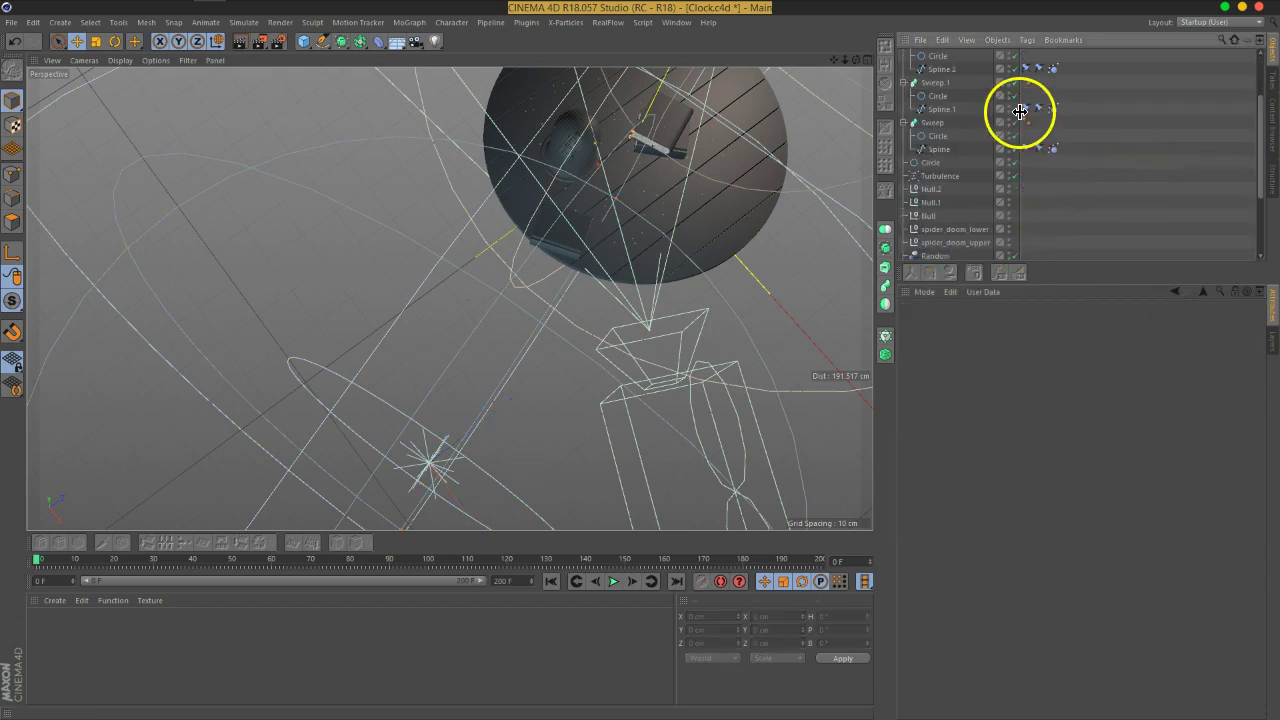
{"action": "scroll", "coordinate": [1022, 190], "scroll_direction": "down", "scroll_amount": 4}
{"action": "left_click", "coordinate": [1024, 240]}
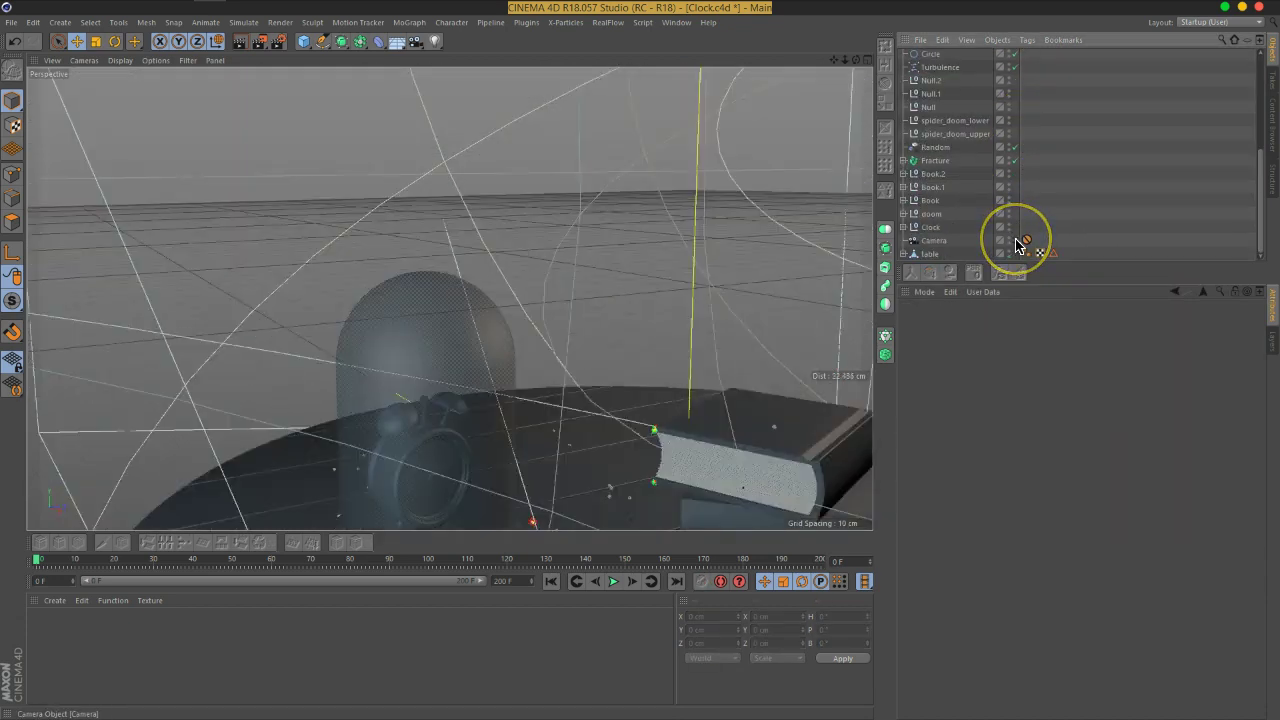
- Try raising Light.1's intensity to 100%, and undo the change
{"action": "scroll", "coordinate": [1090, 140], "scroll_direction": "up", "scroll_amount": 7}
{"action": "left_click", "coordinate": [928, 57]}
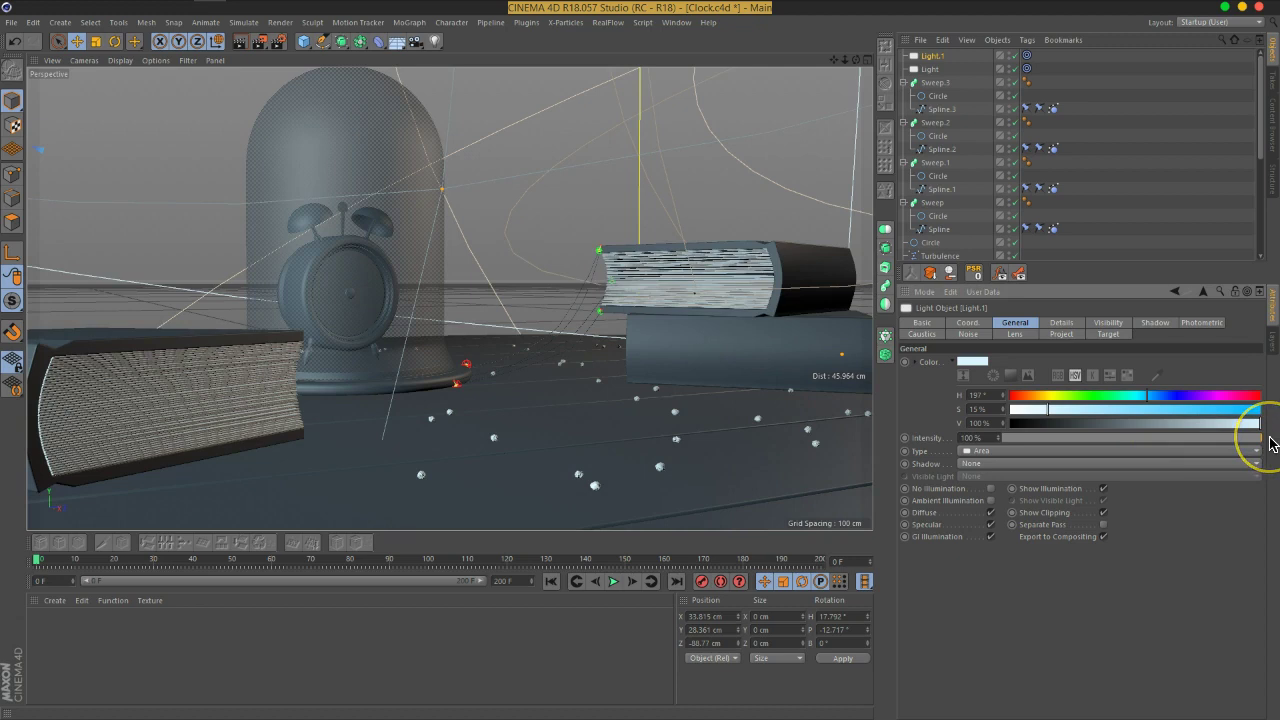
{"action": "left_click_drag", "start_coordinate": [1258, 438], "coordinate": [1220, 438]}
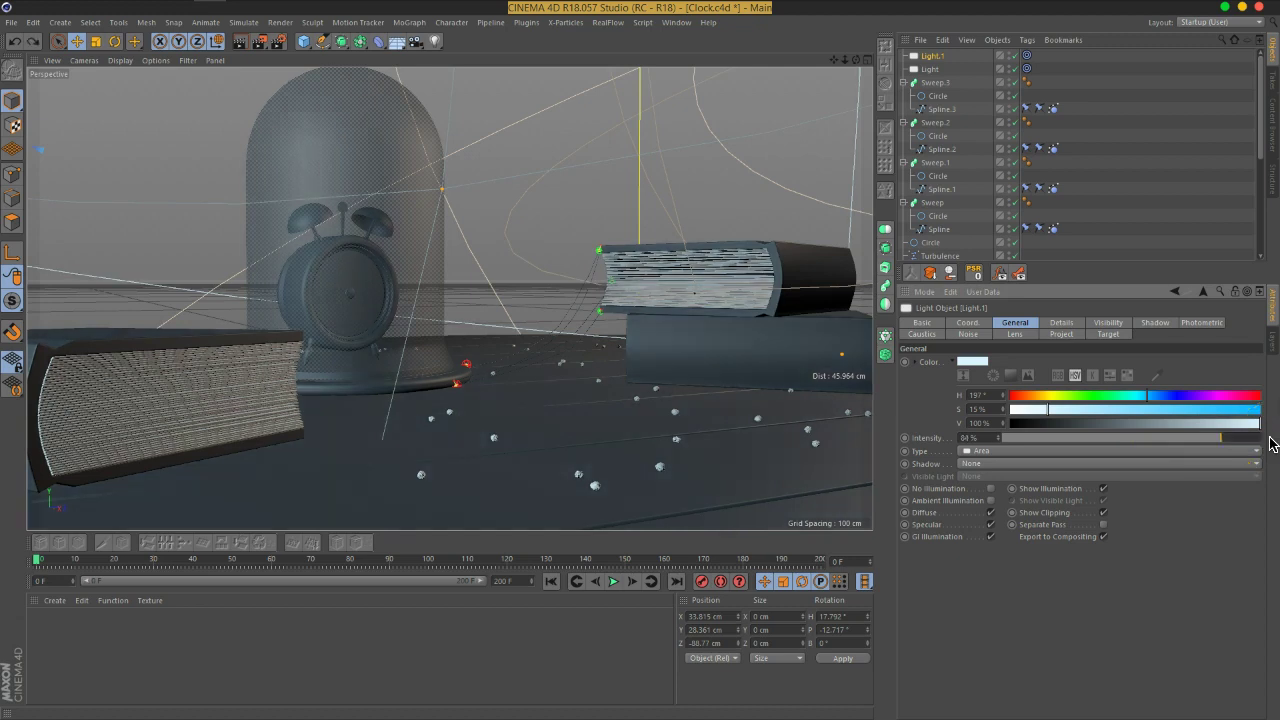
- Rename Light.1 as Blue_Light and the original light as Orange_Light
{"action": "double_click", "coordinate": [933, 57]}
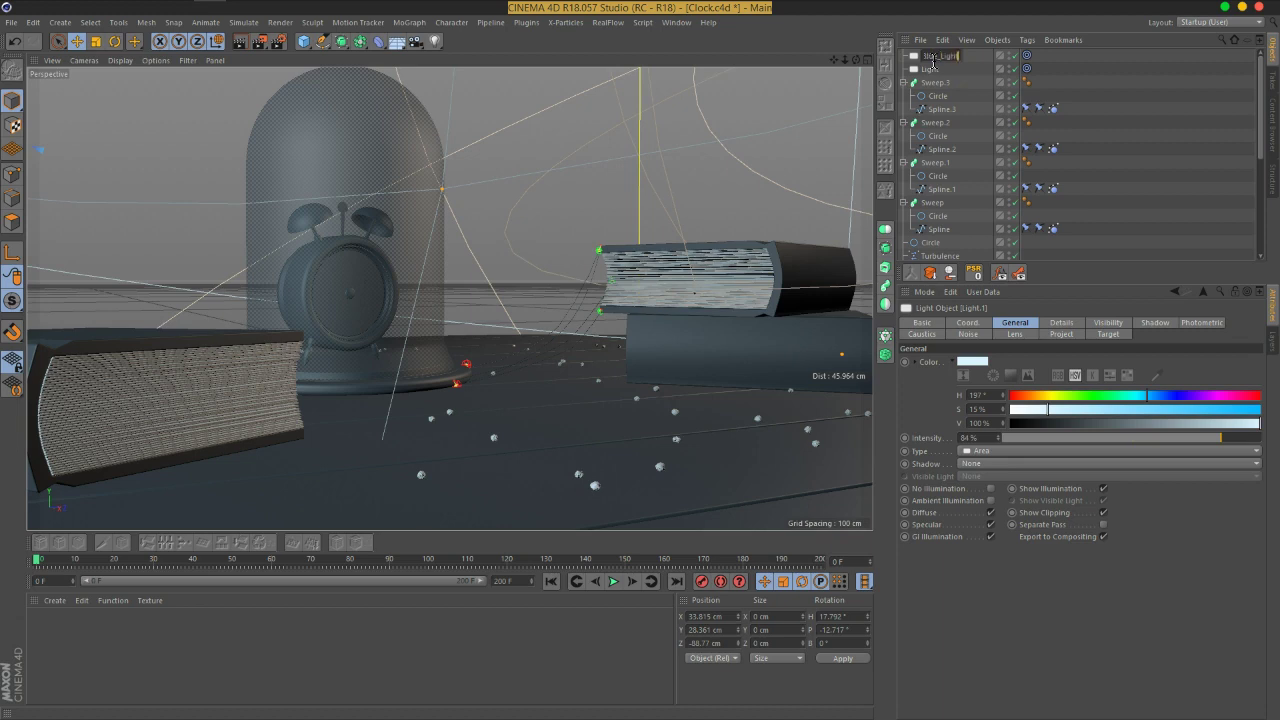
{"action": "type", "text": "Blue_Light"}
{"action": "key", "text": "Return"}
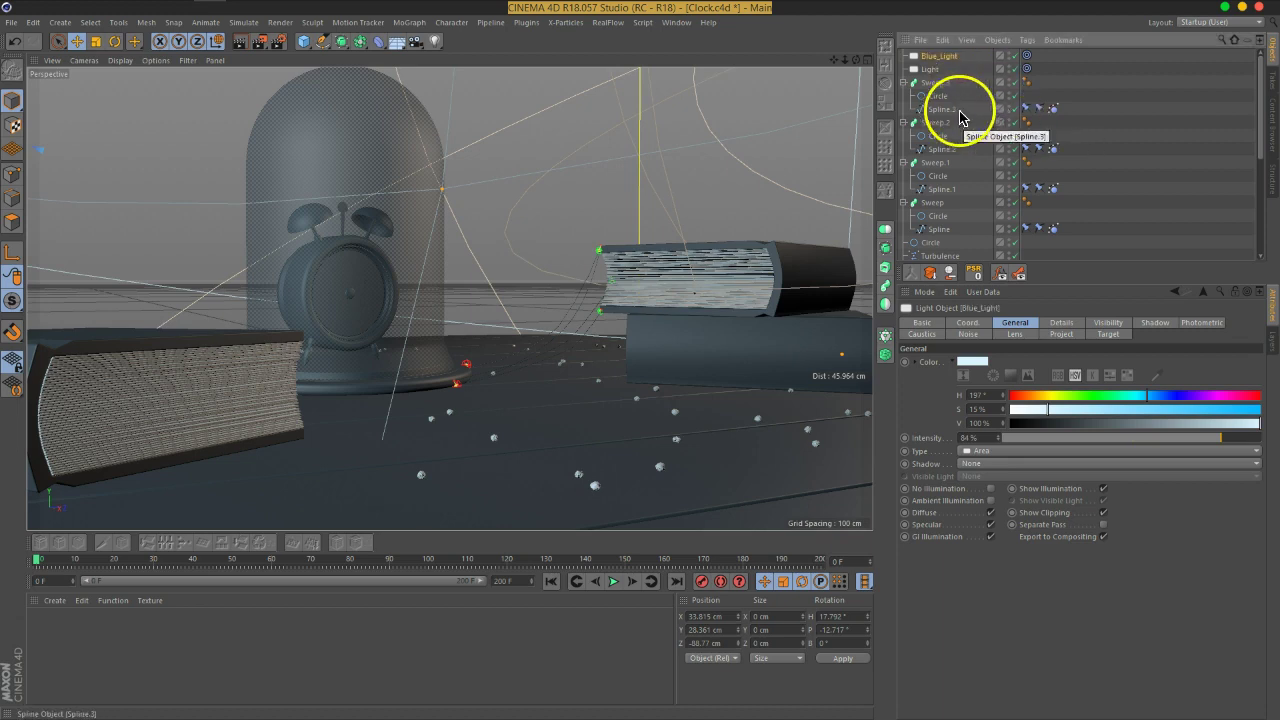
{"action": "left_click", "coordinate": [940, 68]}
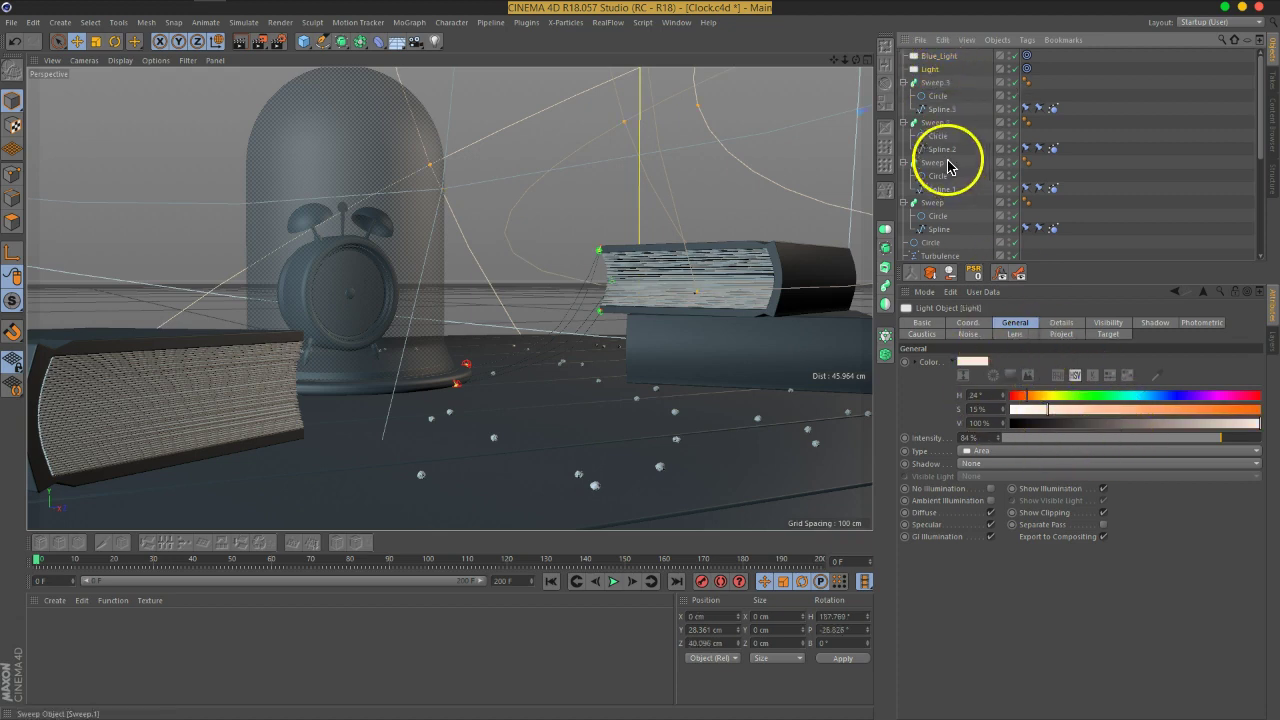
{"action": "double_click", "coordinate": [930, 69]}
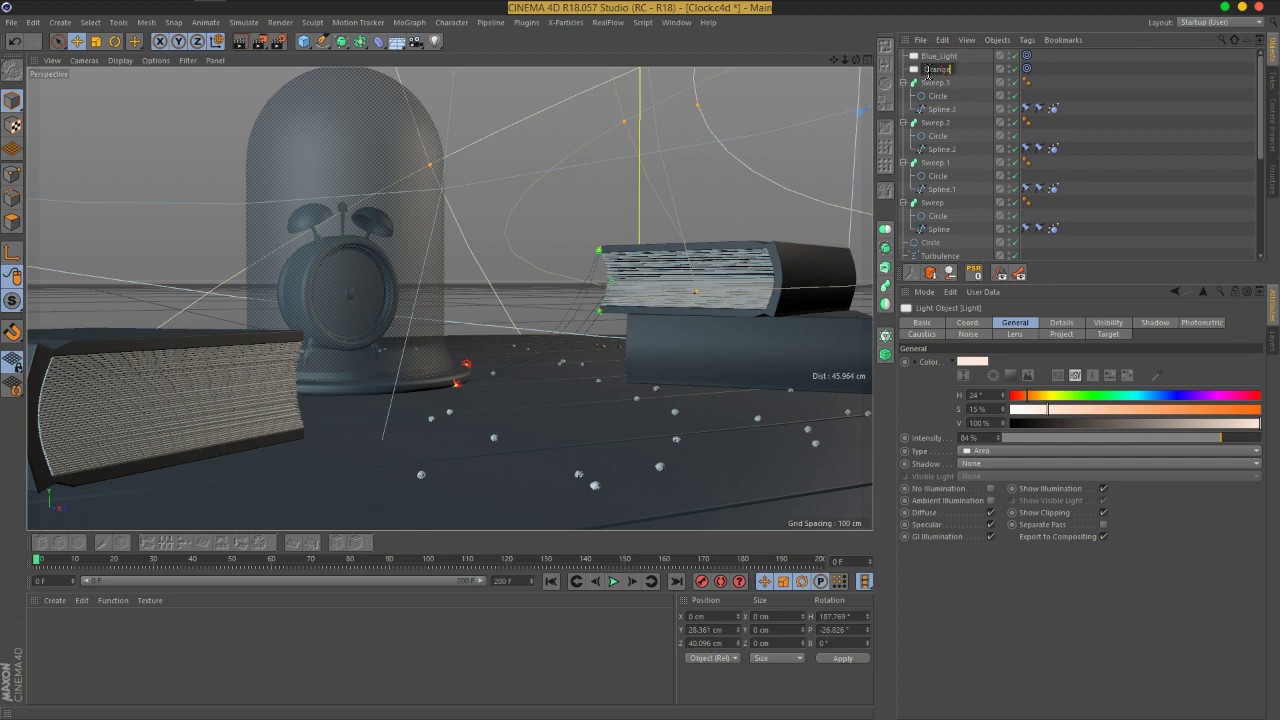
{"action": "type", "text": "Orange_Light"}
{"action": "key", "text": "Return"}
- Set Orange_Light's intensity to 100% and give both lights Shadow Maps (Soft) shadows
{"action": "left_click", "coordinate": [1200, 577]}
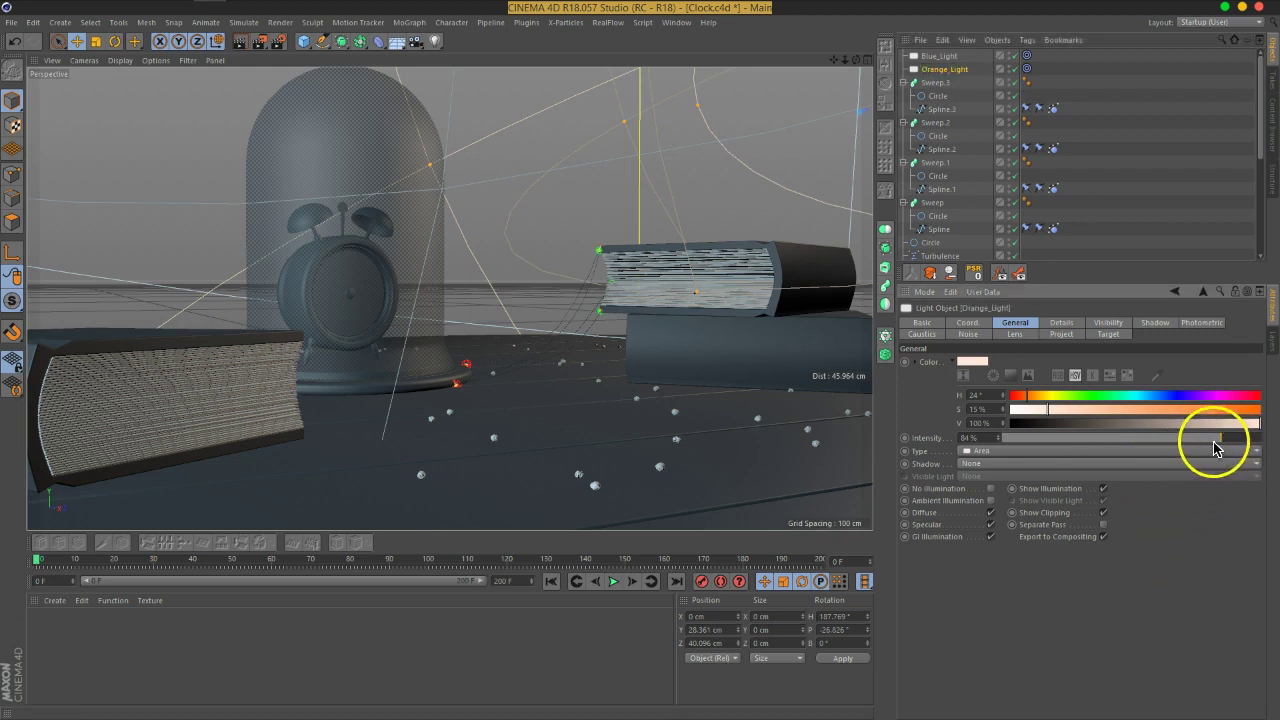
{"action": "left_click_drag", "start_coordinate": [1209, 441], "coordinate": [1266, 444]}
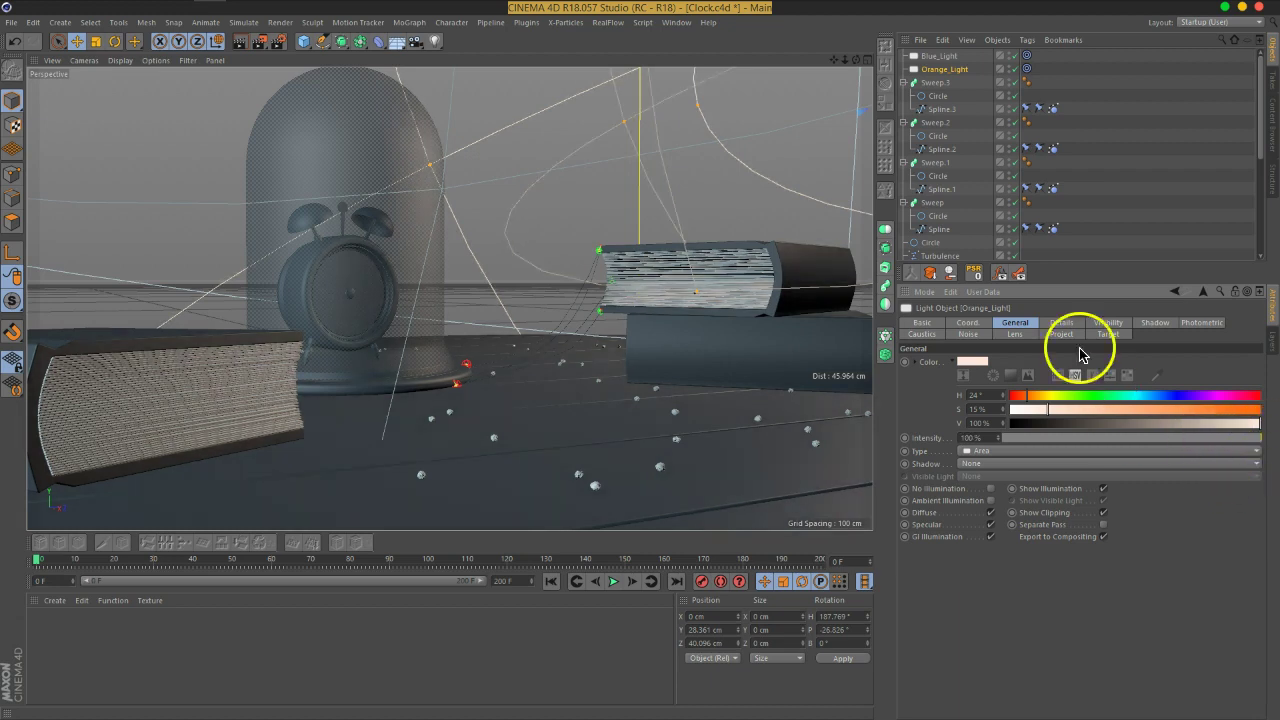
{"action": "left_click", "coordinate": [938, 57], "text": "shift"}
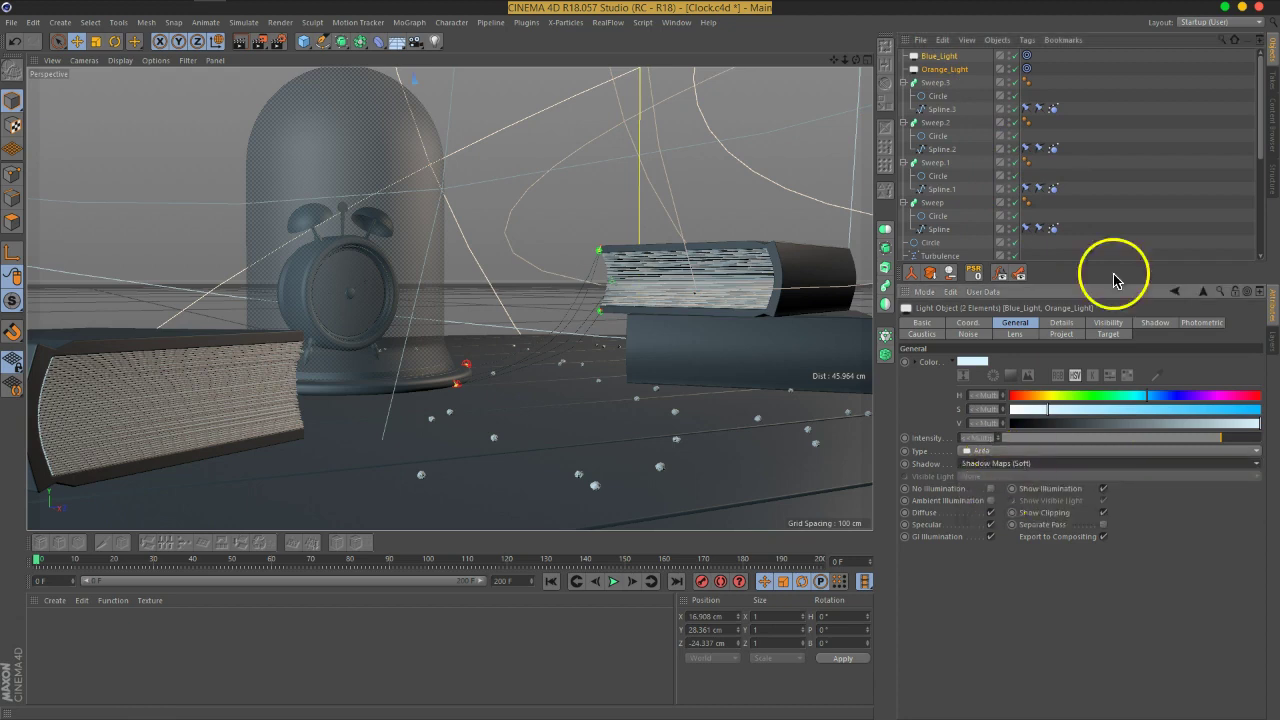
- Render a preview of the camera view in the viewport to check the lighting and shadows
{"action": "left_click", "coordinate": [1145, 168]}
{"action": "scroll", "coordinate": [1109, 186], "scroll_direction": "down", "scroll_amount": 5}
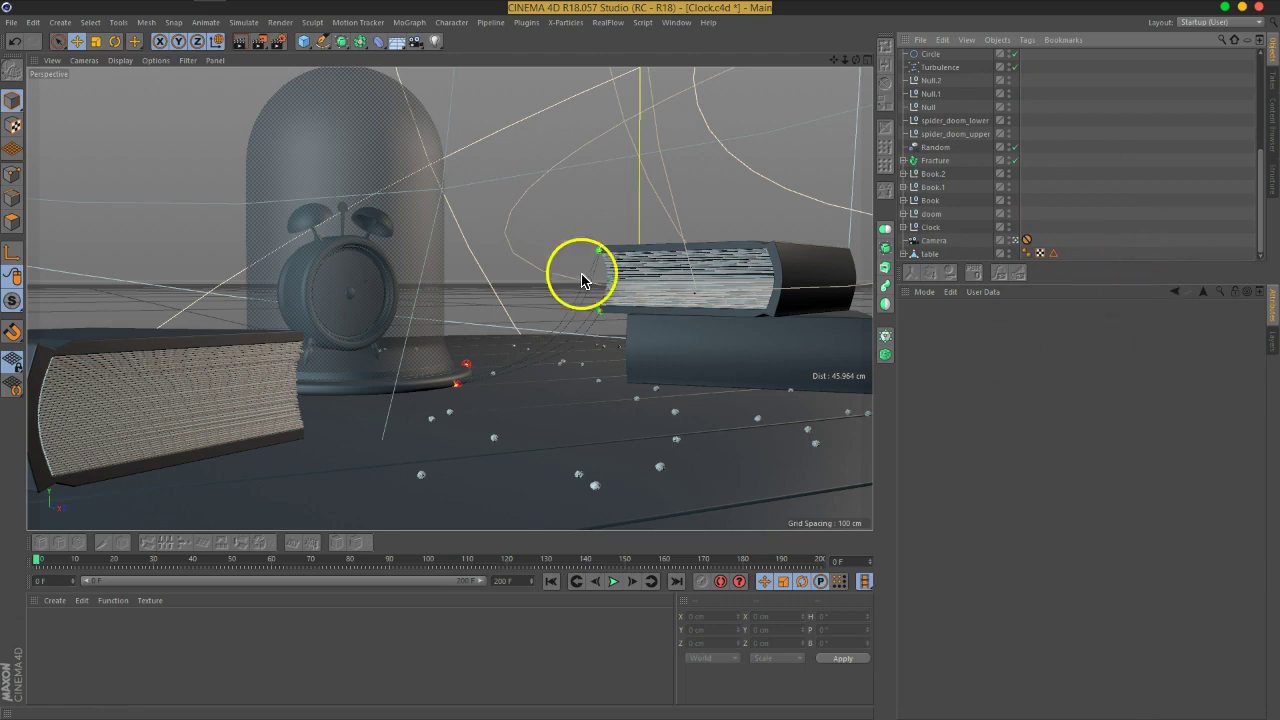
{"action": "left_click", "coordinate": [244, 43]}
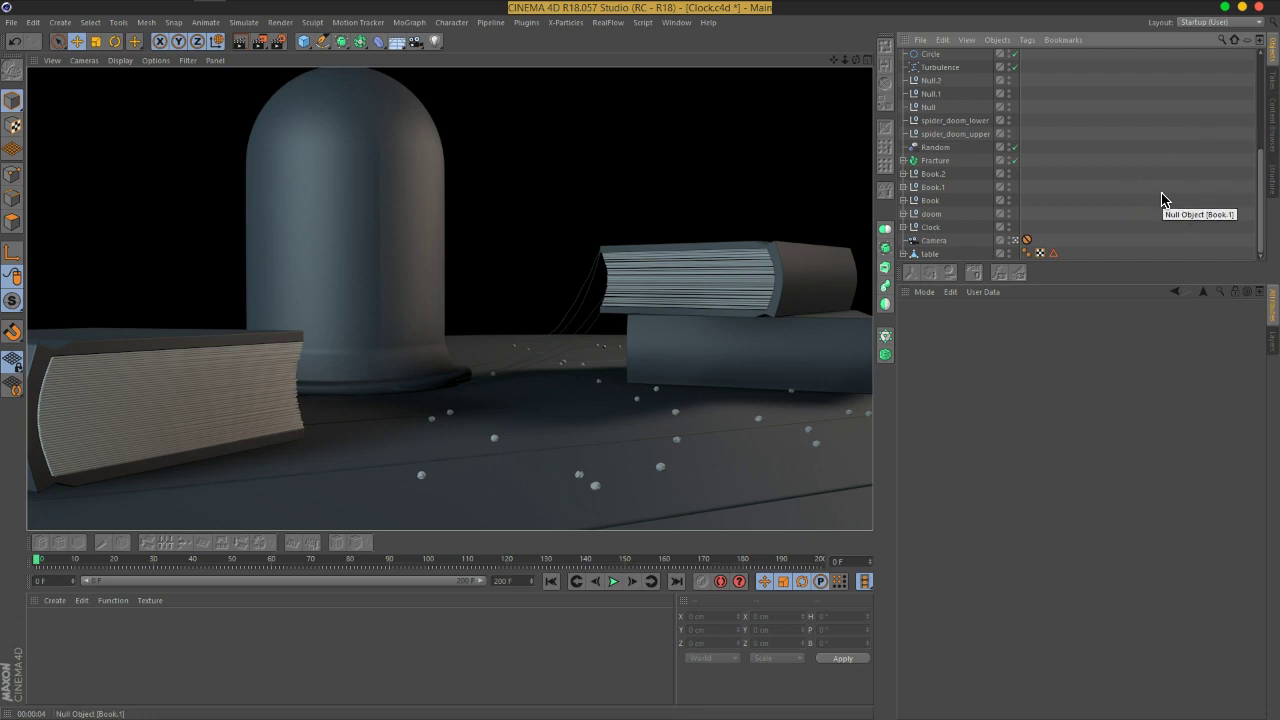
{"action": "left_click", "coordinate": [1155, 262]}
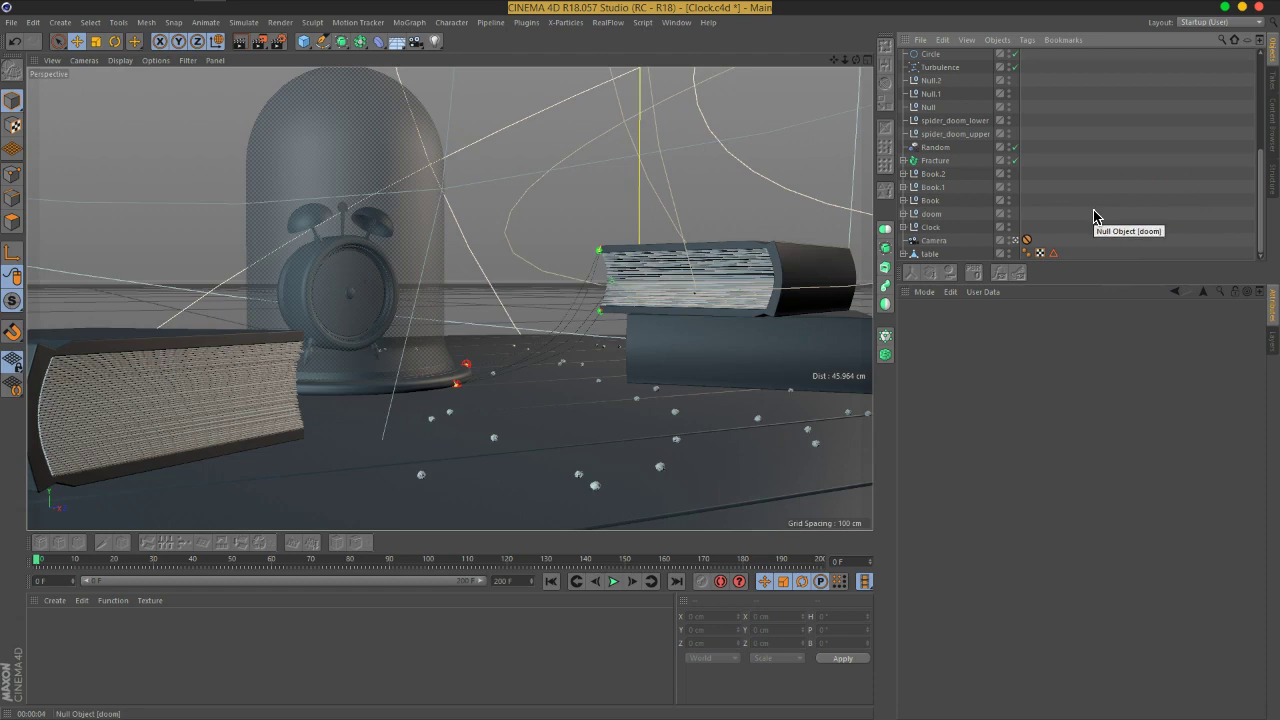
- Create a new material and name it override
{"action": "double_click", "coordinate": [52, 626]}
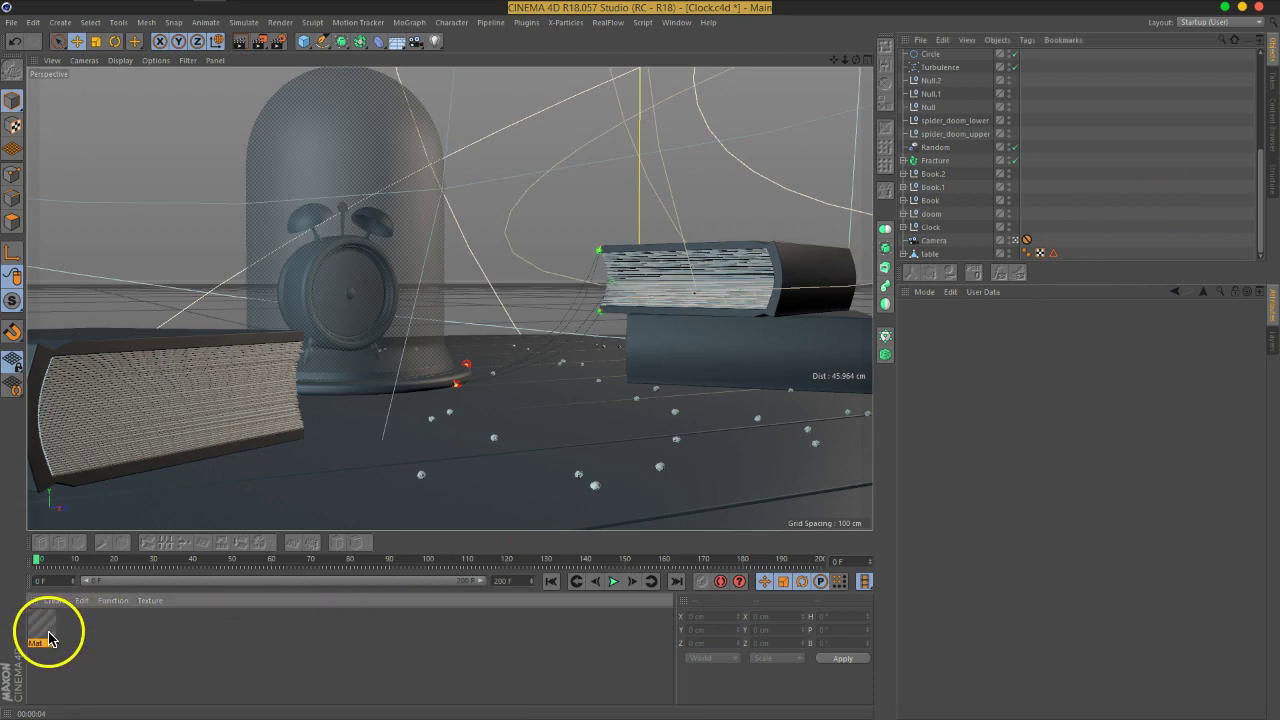
{"action": "left_click", "coordinate": [47, 652]}
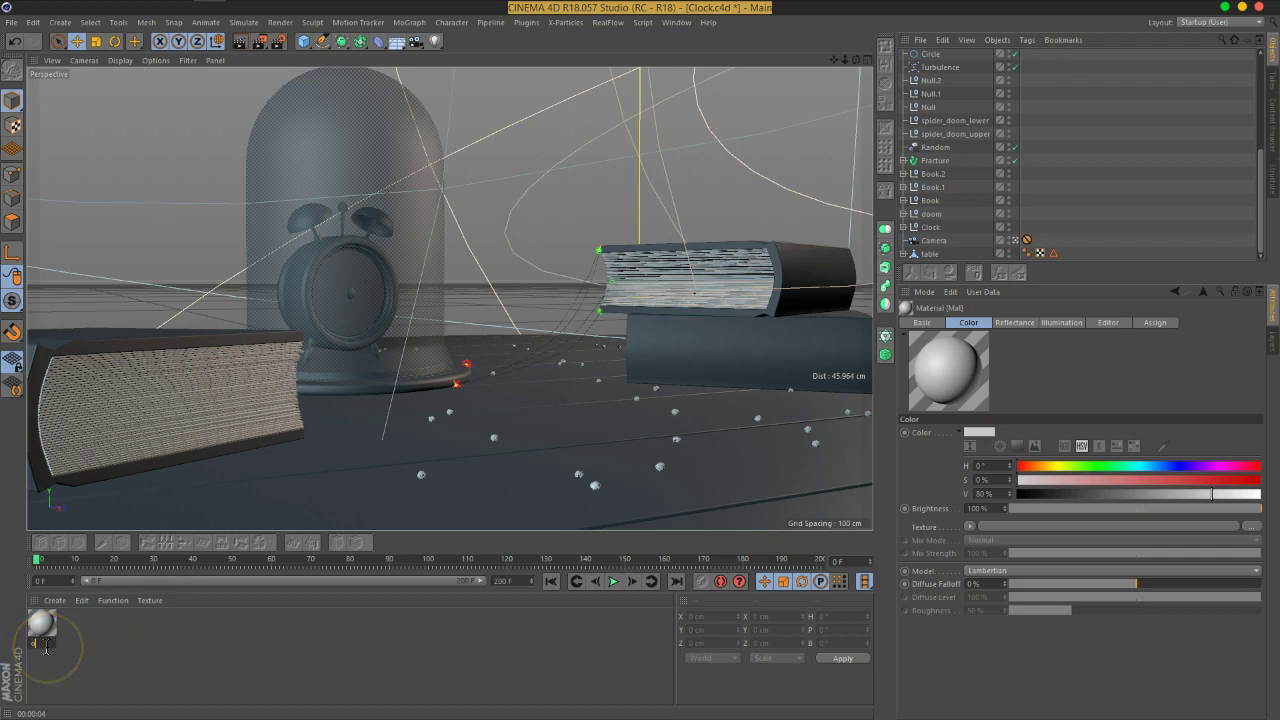
{"action": "type", "text": "override"}
{"action": "key", "text": "Return"}
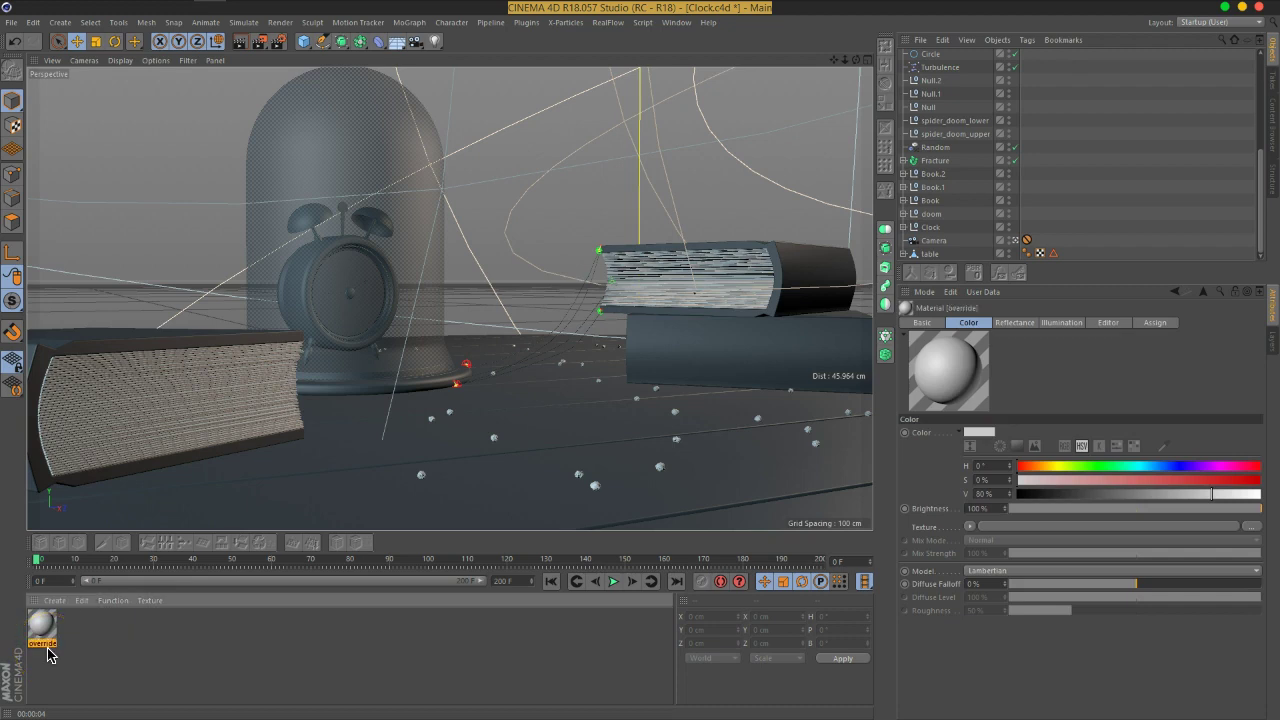
- Set the override material's colour value (V) to 50% for a mid-grey
{"action": "double_click", "coordinate": [42, 628]}
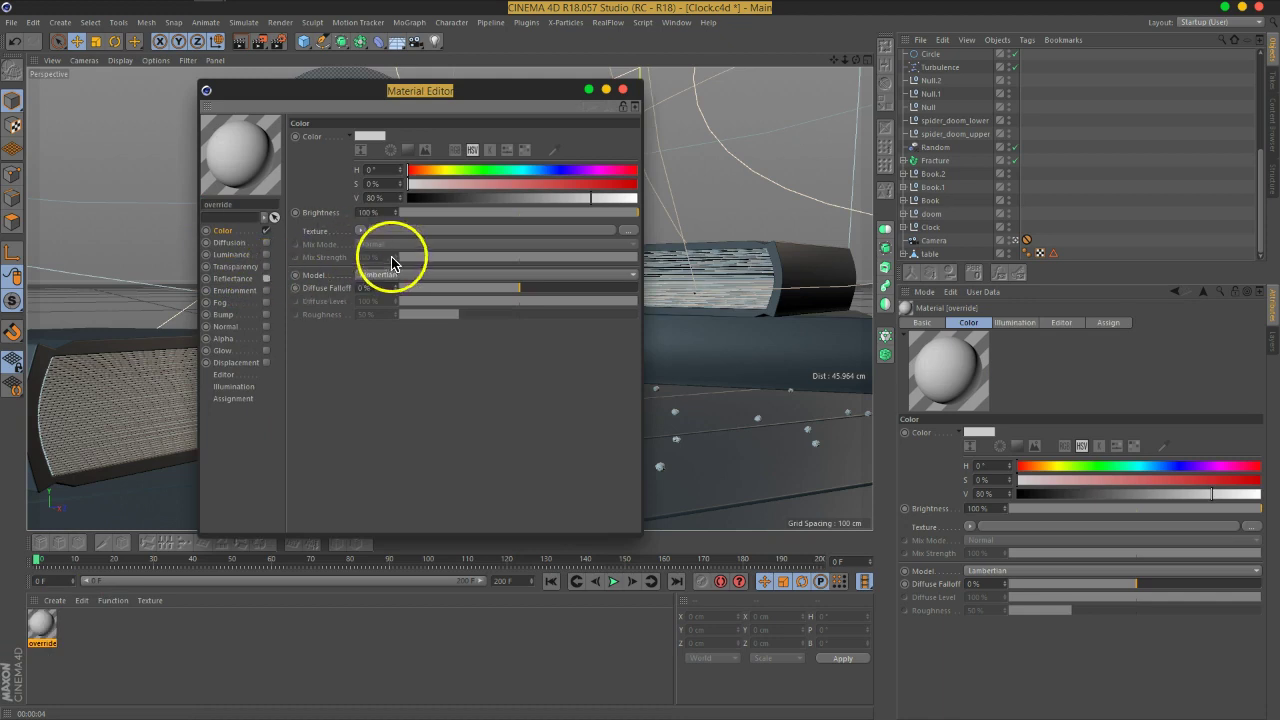
{"action": "left_click_drag", "start_coordinate": [450, 90], "coordinate": [862, 68]}
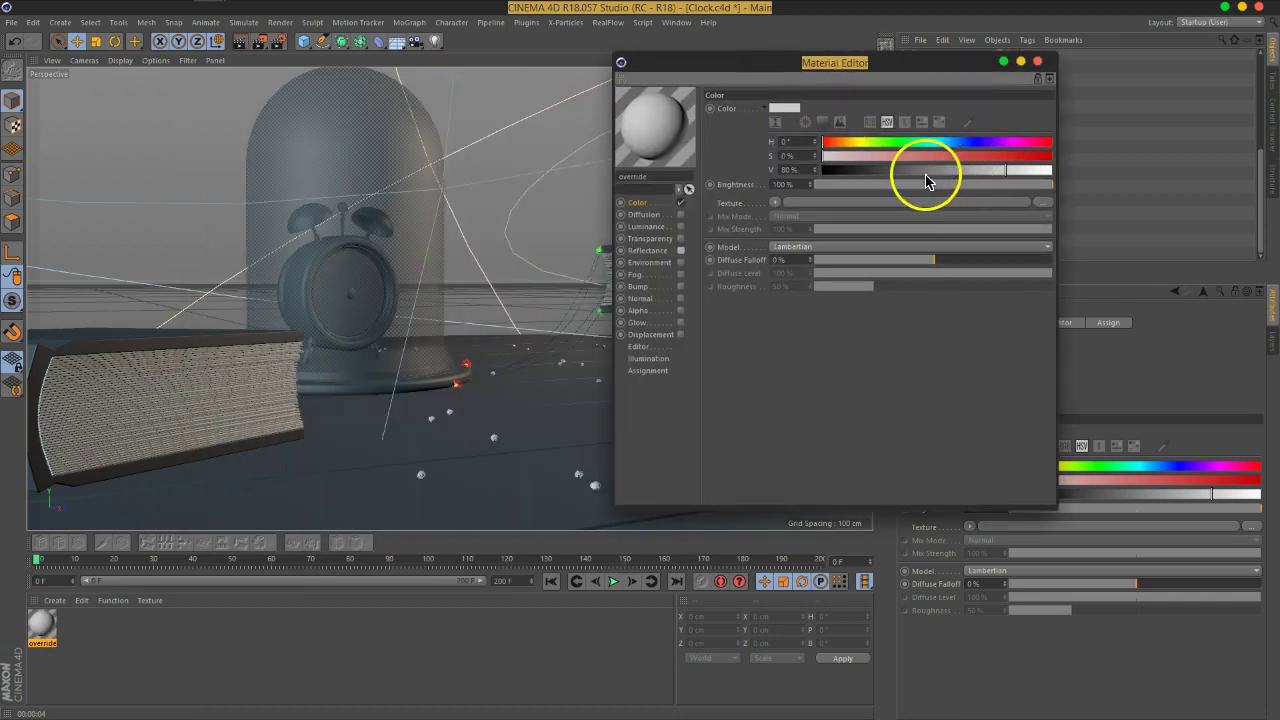
{"action": "type", "text": "50"}
{"action": "key", "text": "Return"}
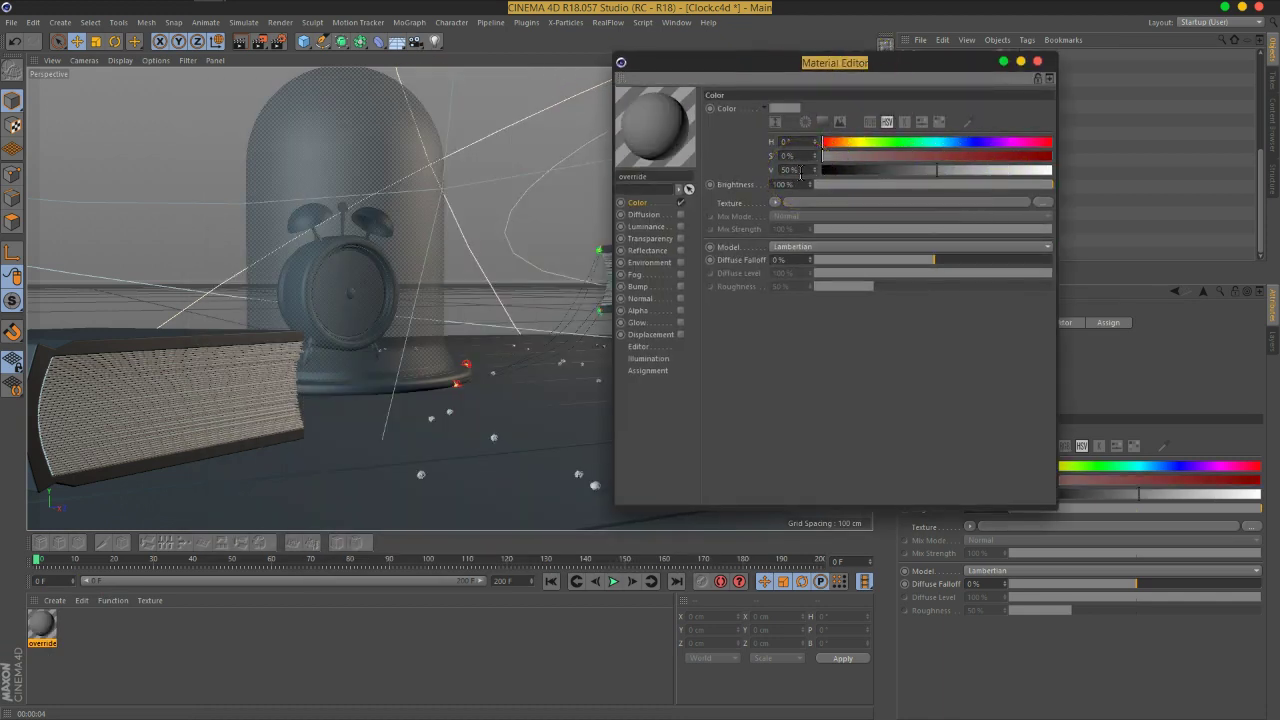
{"action": "left_click", "coordinate": [1037, 61]}
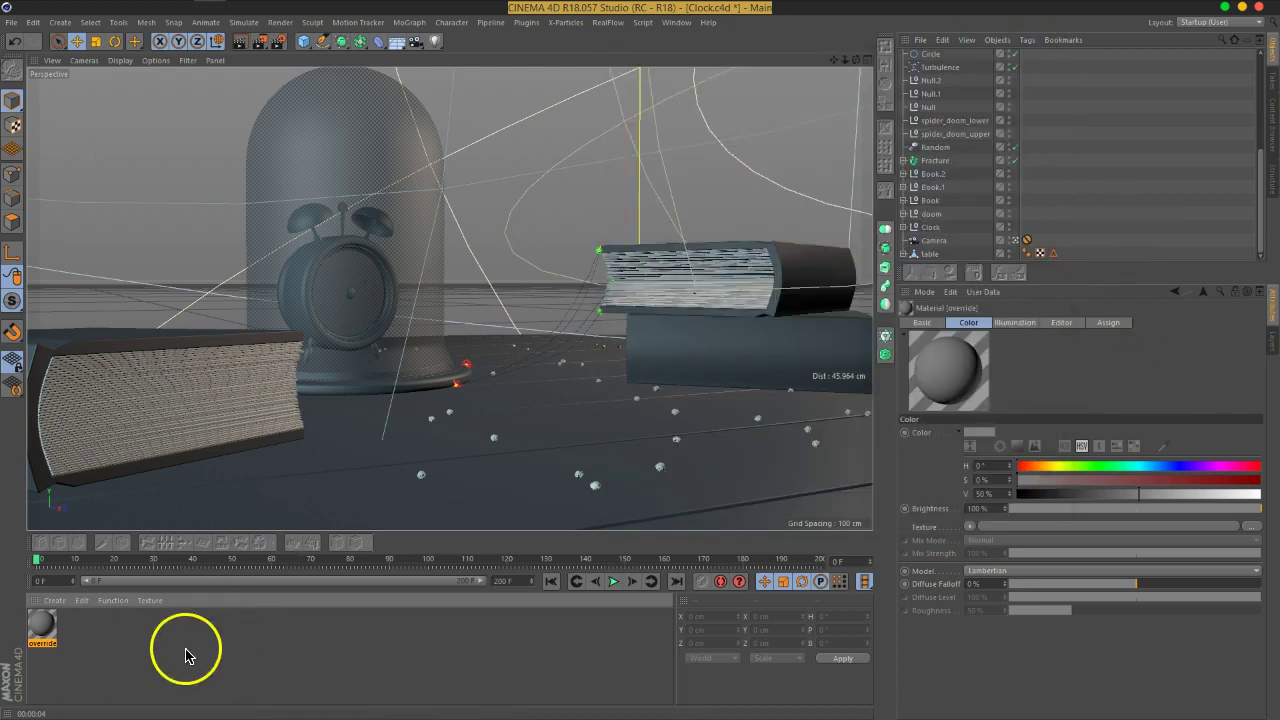
- Switch the renderer to Physical in the render settings
{"action": "left_click", "coordinate": [274, 42]}
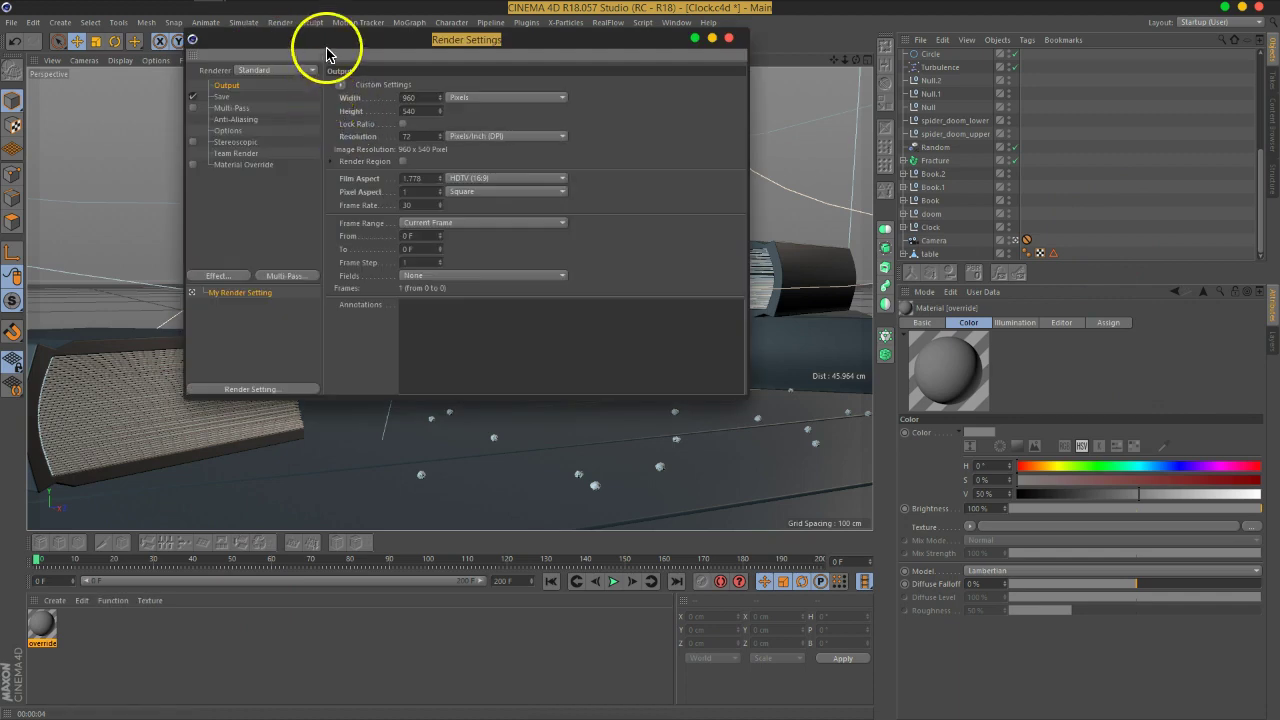
{"action": "left_click_drag", "start_coordinate": [326, 54], "coordinate": [740, 97]}
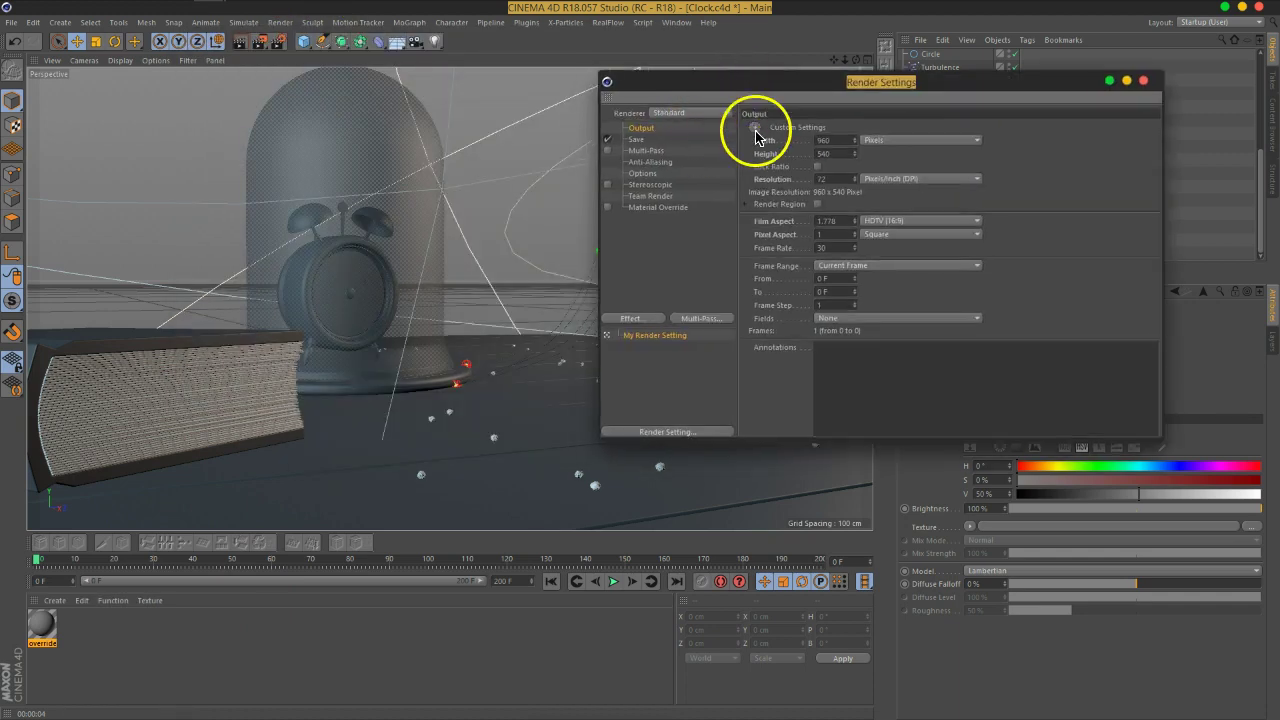
{"action": "left_click", "coordinate": [704, 122]}
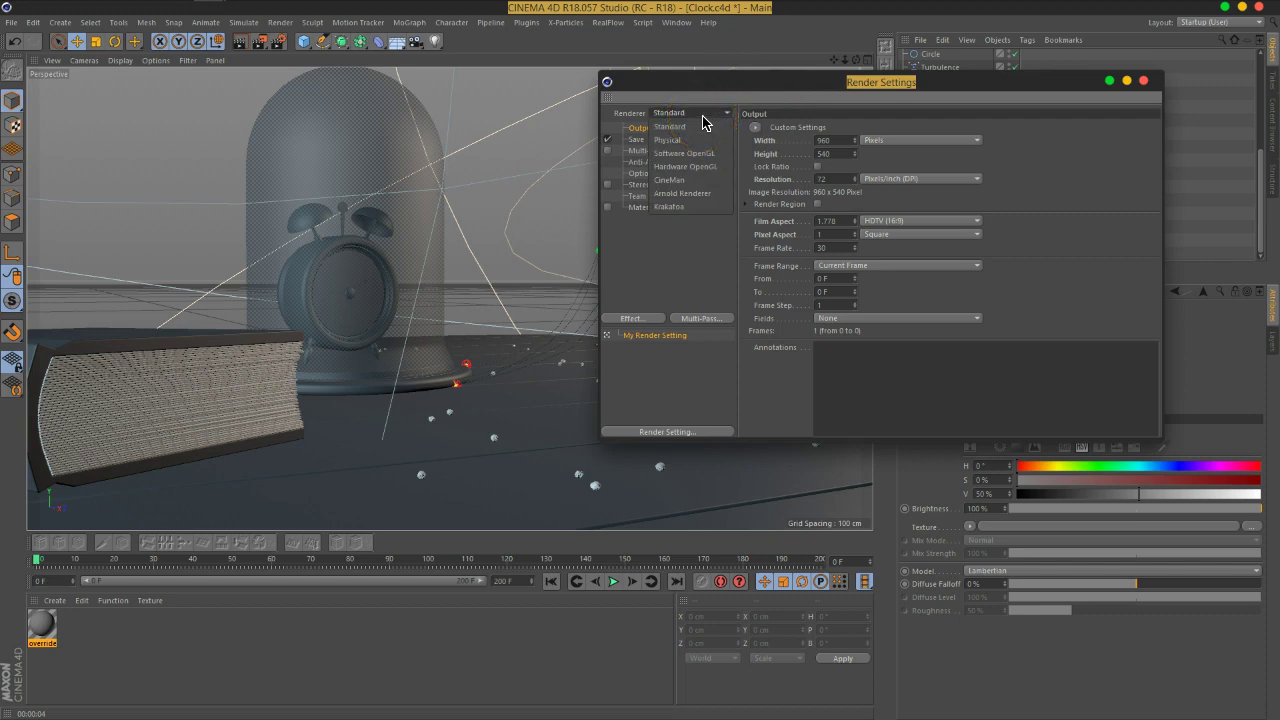
{"action": "left_click", "coordinate": [699, 128]}
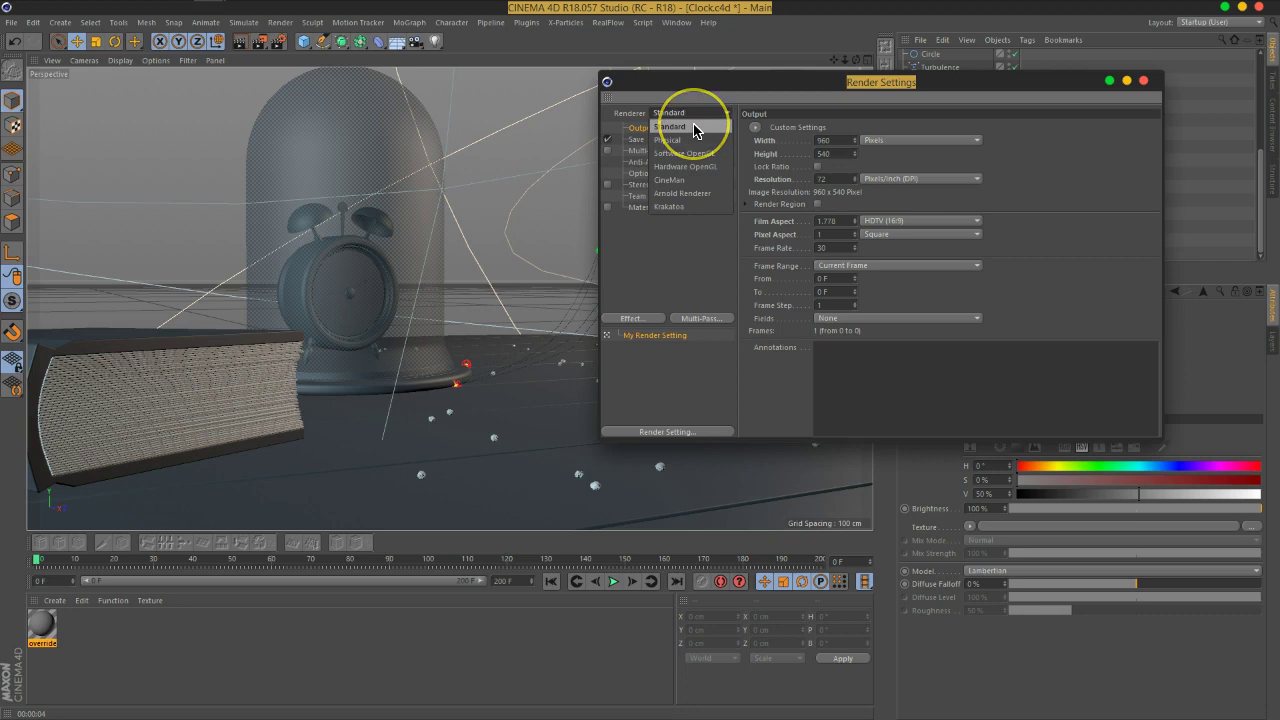
{"action": "left_click", "coordinate": [667, 140]}
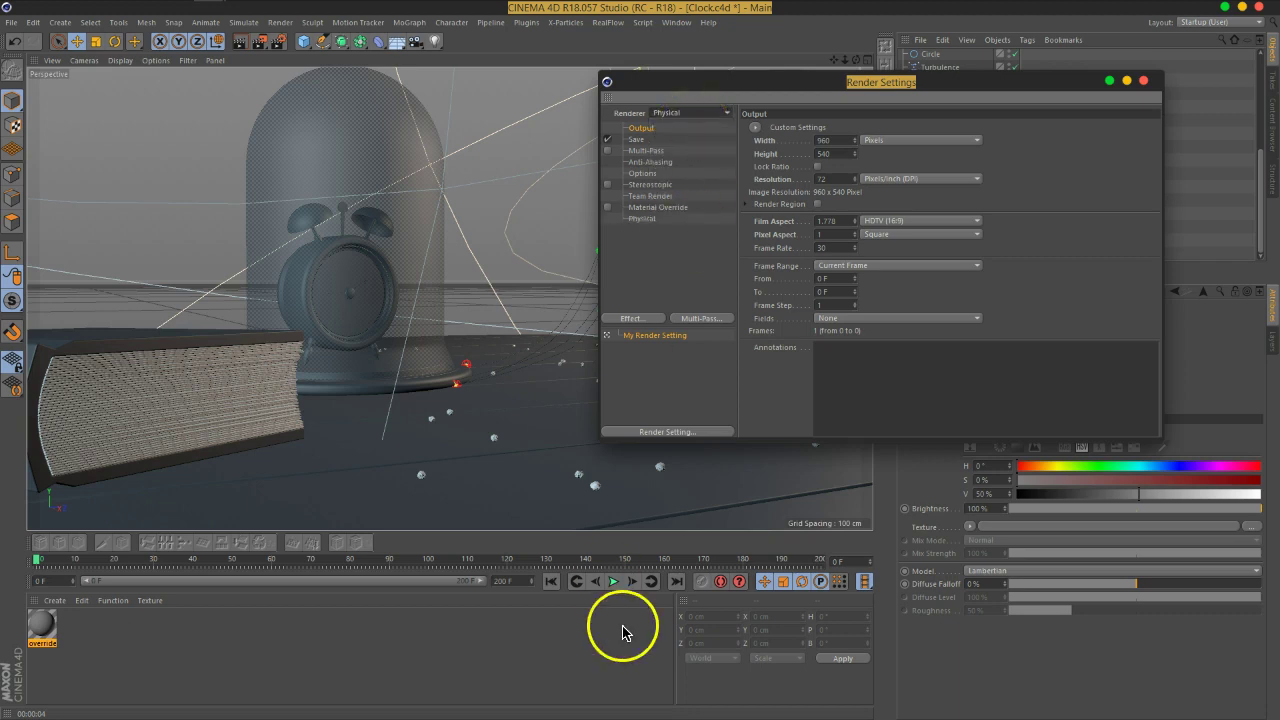
- Enable Material Override in the render settings and assign the override material as its custom material
{"action": "left_click", "coordinate": [650, 218]}
{"action": "left_click", "coordinate": [622, 208]}
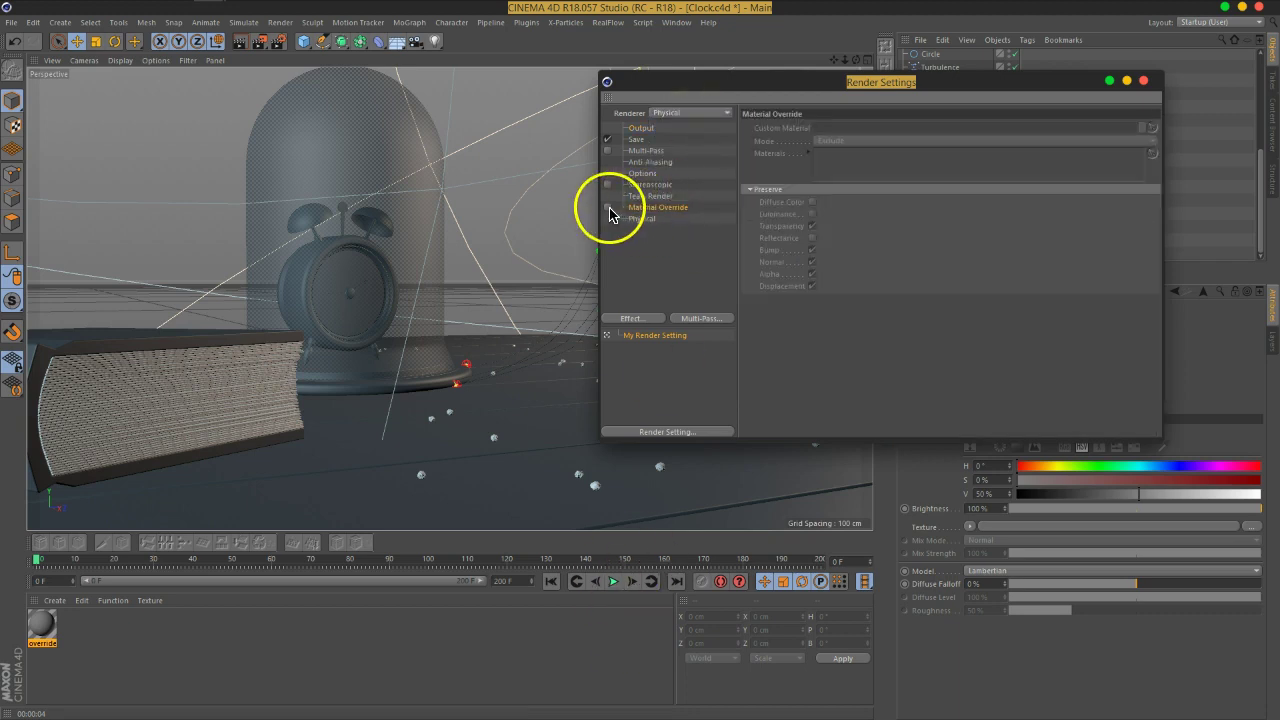
{"action": "left_click", "coordinate": [607, 208]}
{"action": "left_click_drag", "start_coordinate": [36, 636], "coordinate": [854, 131]}
- Render the camera view in the viewport to check the scene with the override material
{"action": "left_click", "coordinate": [241, 42]}
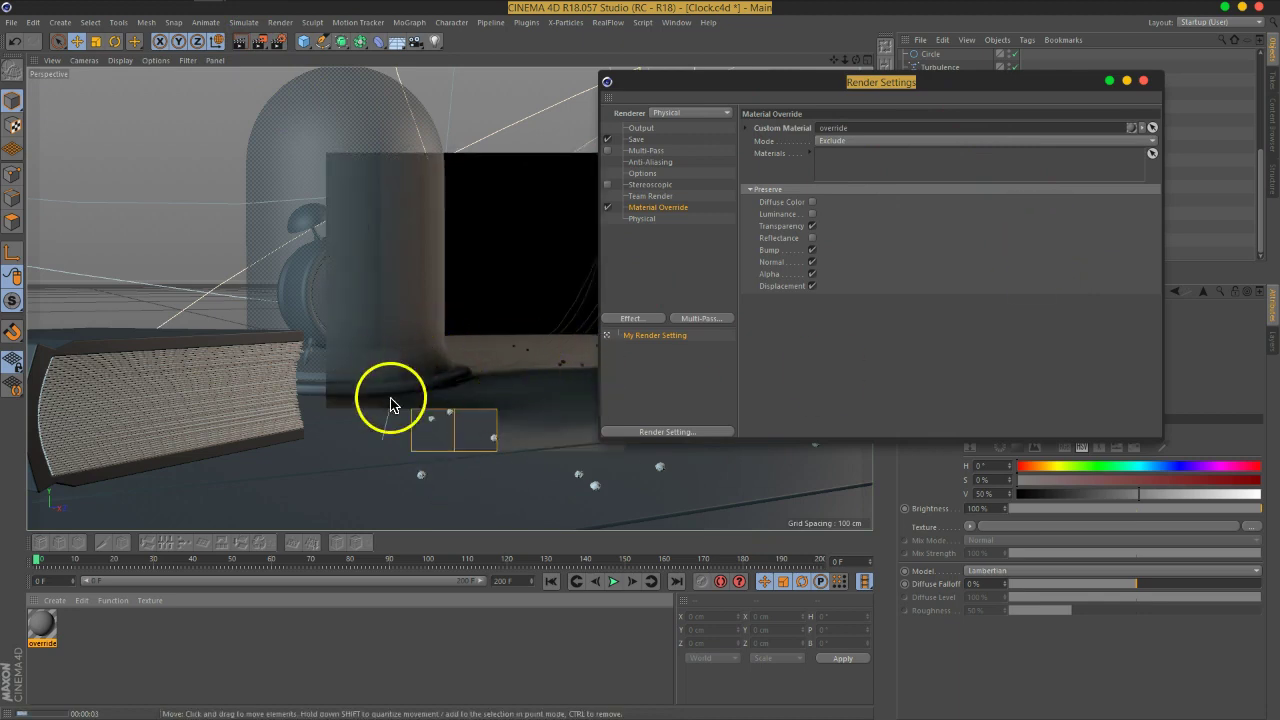
{"action": "left_click_drag", "start_coordinate": [871, 80], "coordinate": [988, 35]}
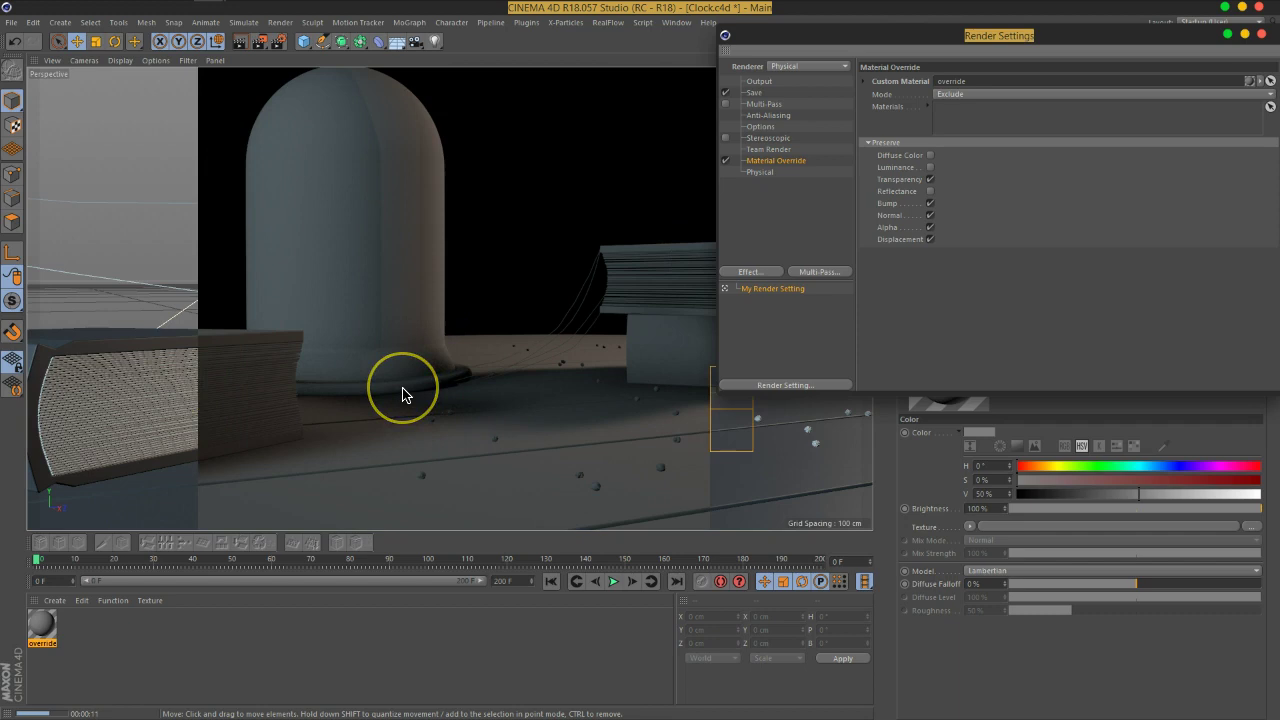
{"action": "left_click_drag", "start_coordinate": [410, 398], "coordinate": [428, 373]}
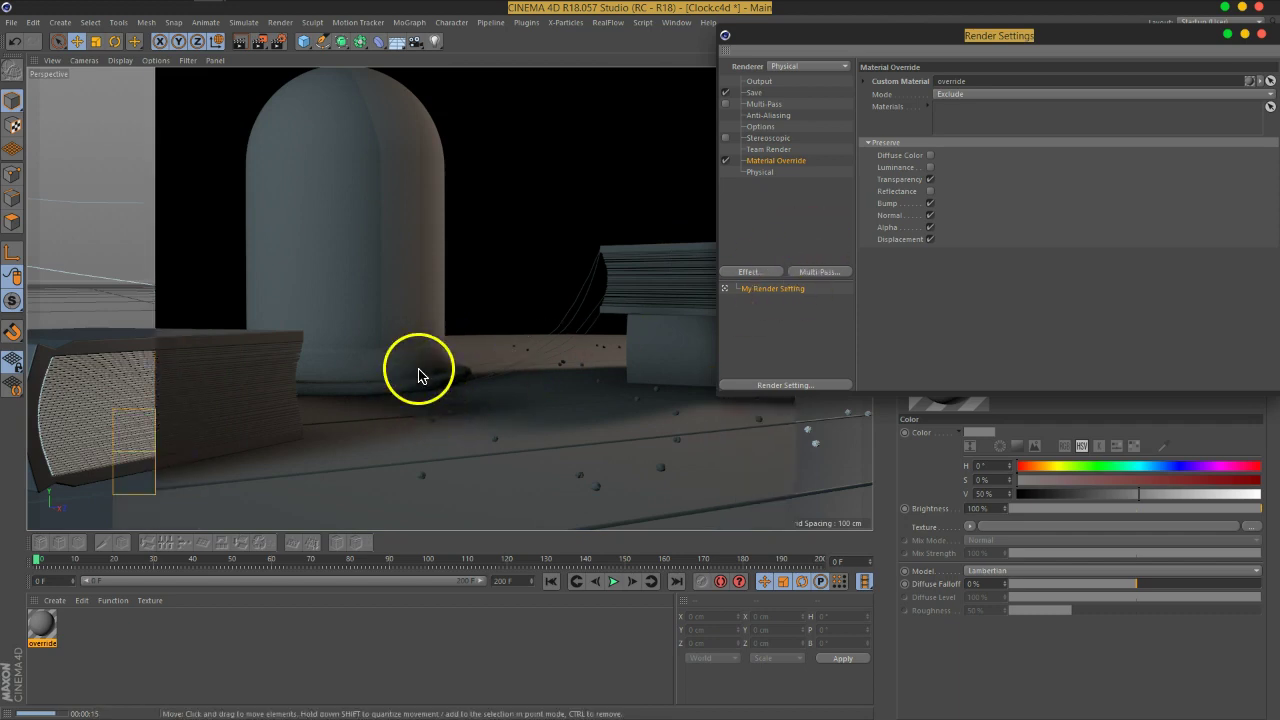
- Set the Physical renderer's sampler to Fixed with 6 sampling subdivisions and test-render the viewport
{"action": "left_click", "coordinate": [776, 172]}
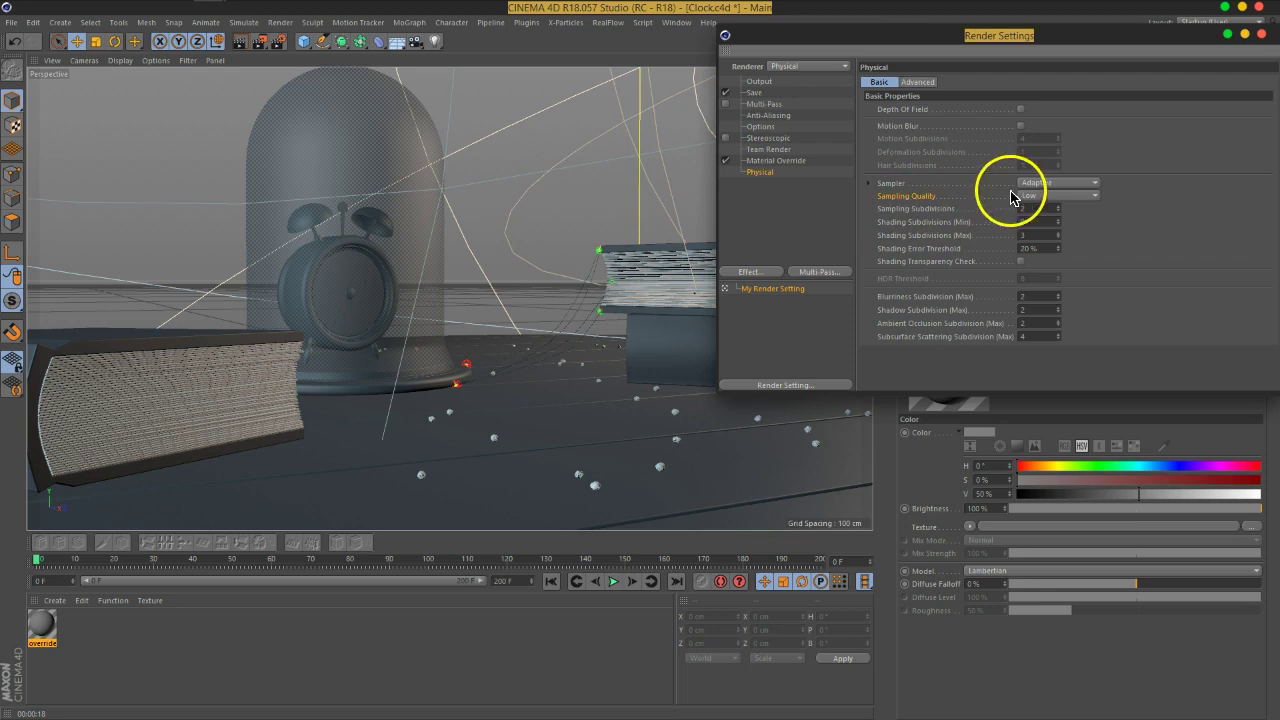
{"action": "left_click", "coordinate": [1060, 184]}
{"action": "left_click", "coordinate": [1040, 197]}
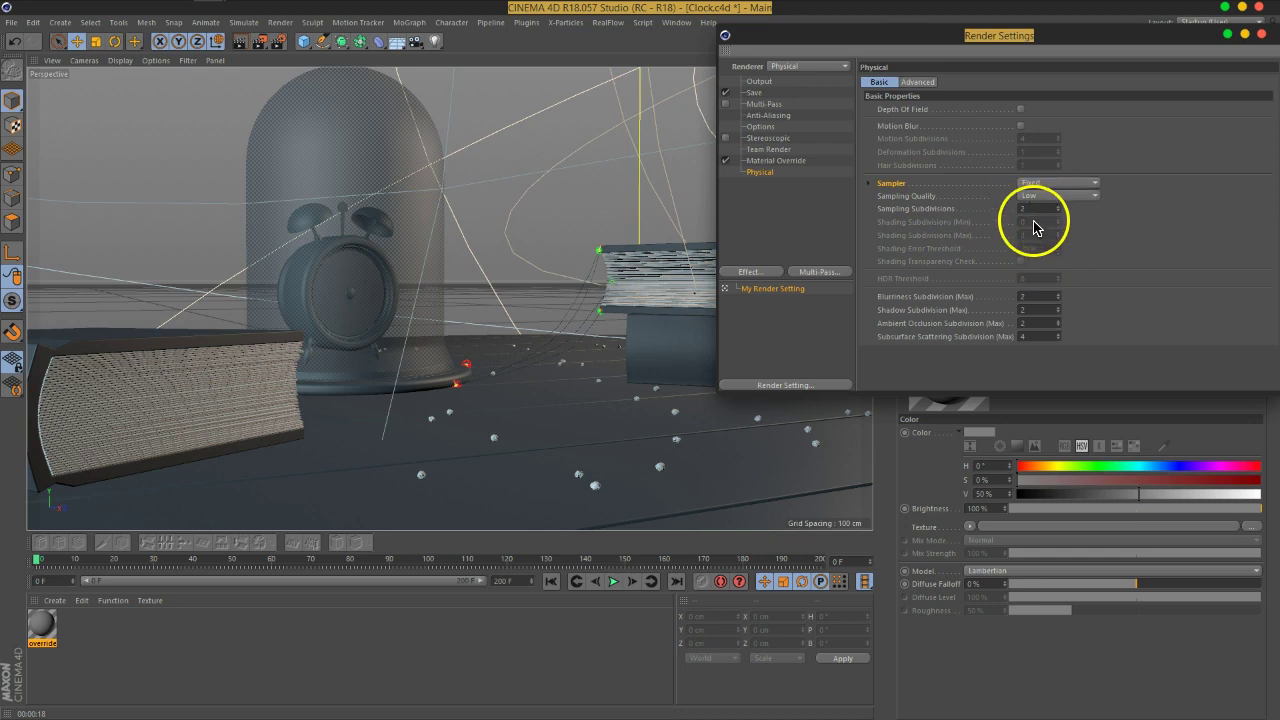
{"action": "left_click", "coordinate": [241, 41]}
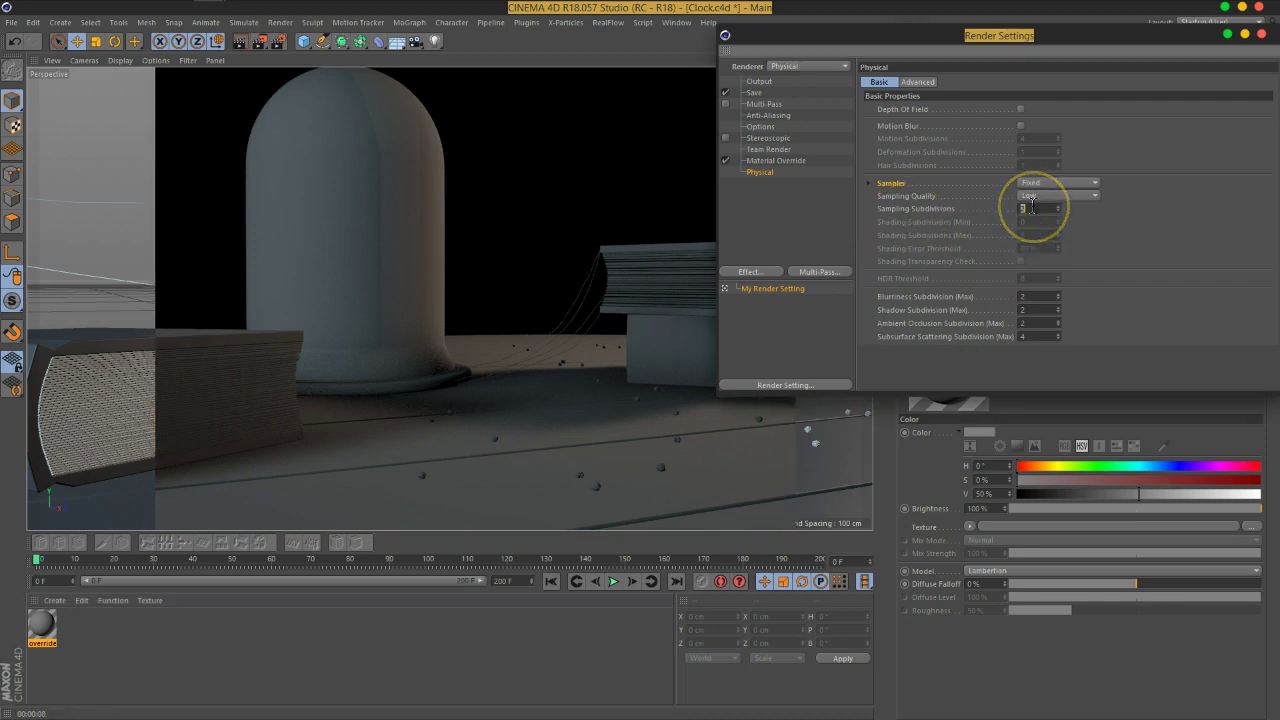
{"action": "left_click", "coordinate": [242, 43]}
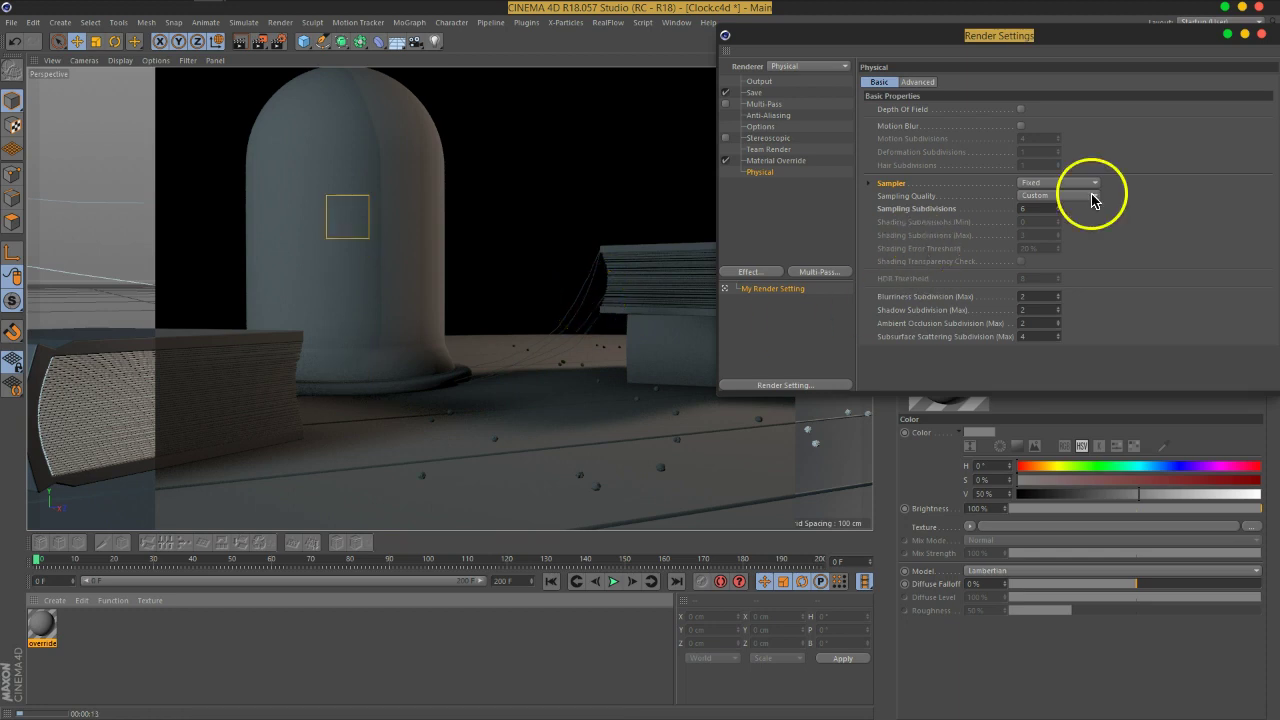
- Set Sampling Subdivisions and Shadow Subdivision (Max) to 4, test-render the view and close the render settings
{"action": "double_click", "coordinate": [1035, 209]}
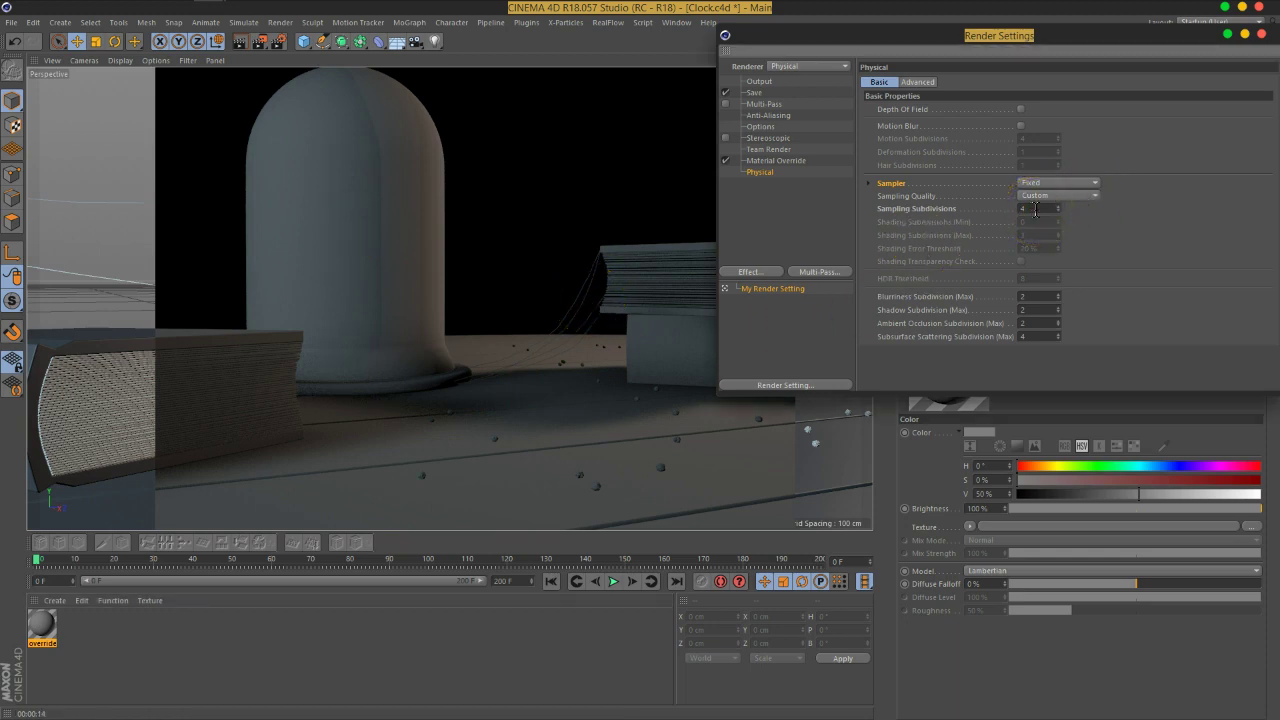
{"action": "type", "text": "4"}
{"action": "key", "text": "Return"}
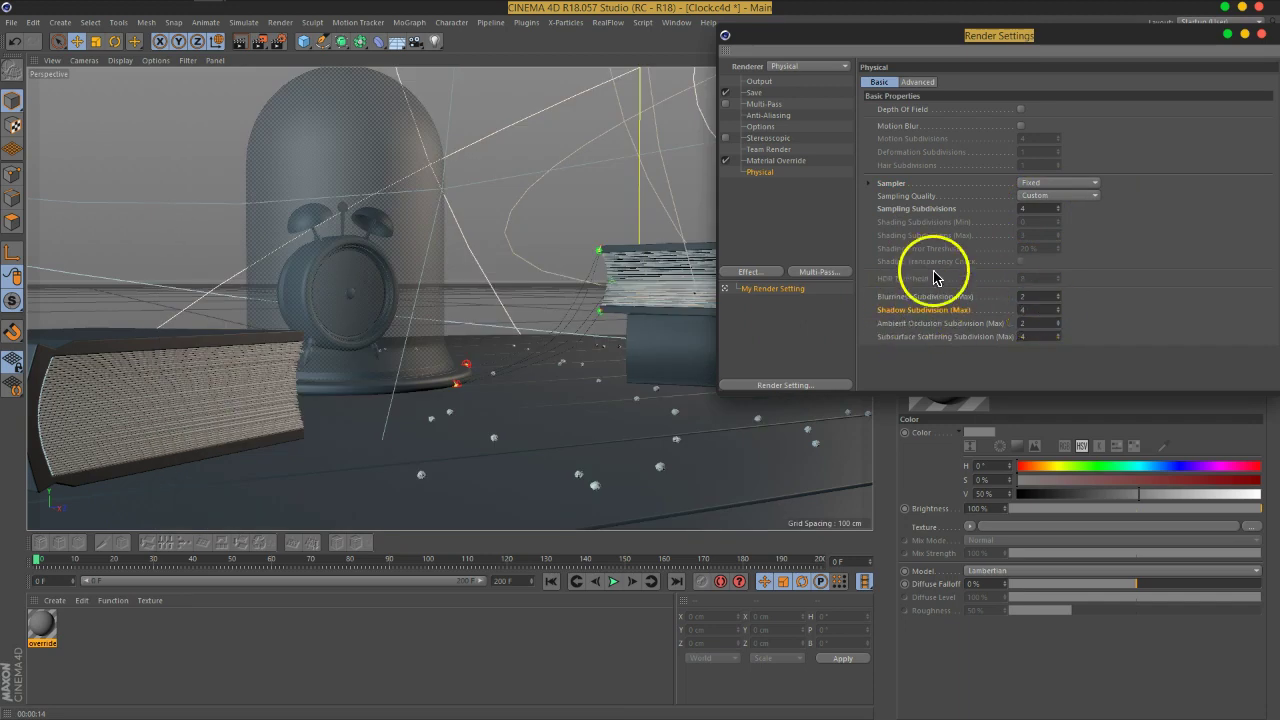
{"action": "left_click", "coordinate": [241, 42]}
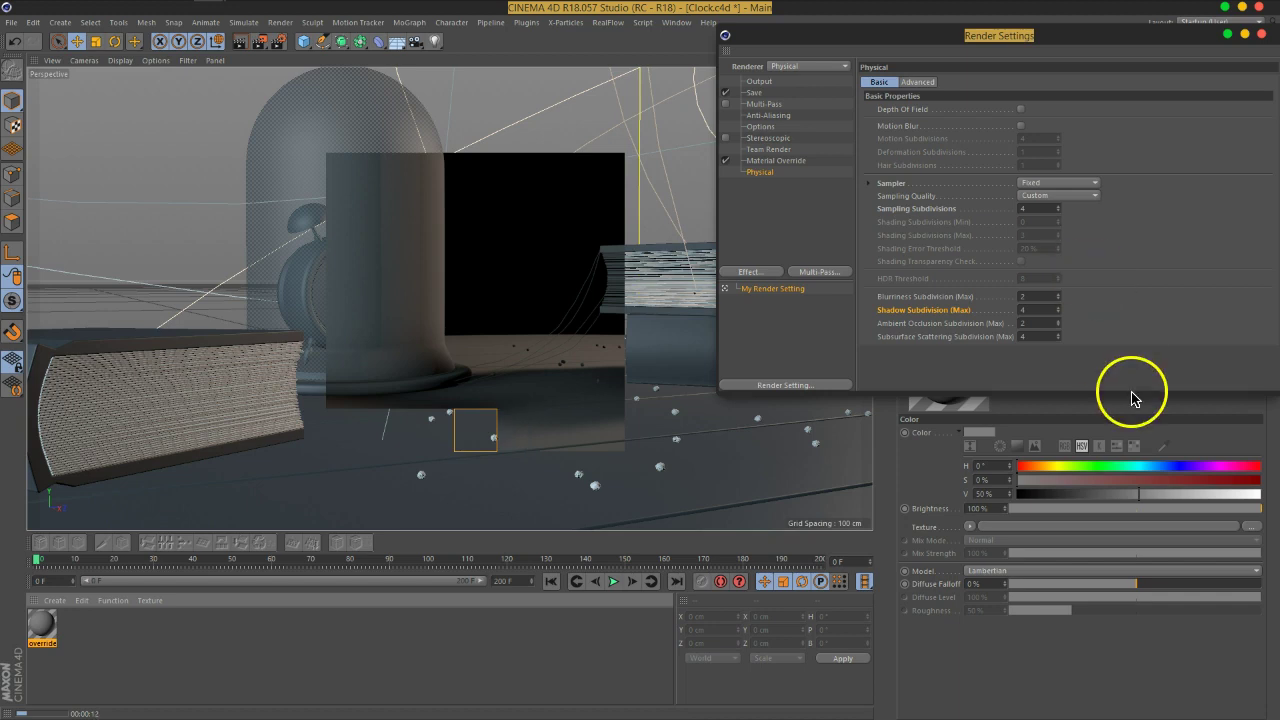
{"action": "left_click", "coordinate": [1261, 34]}
- Leave the camera view to examine the Fracture debris scattered on the table up close, and return to the camera
{"action": "left_click", "coordinate": [1026, 240]}
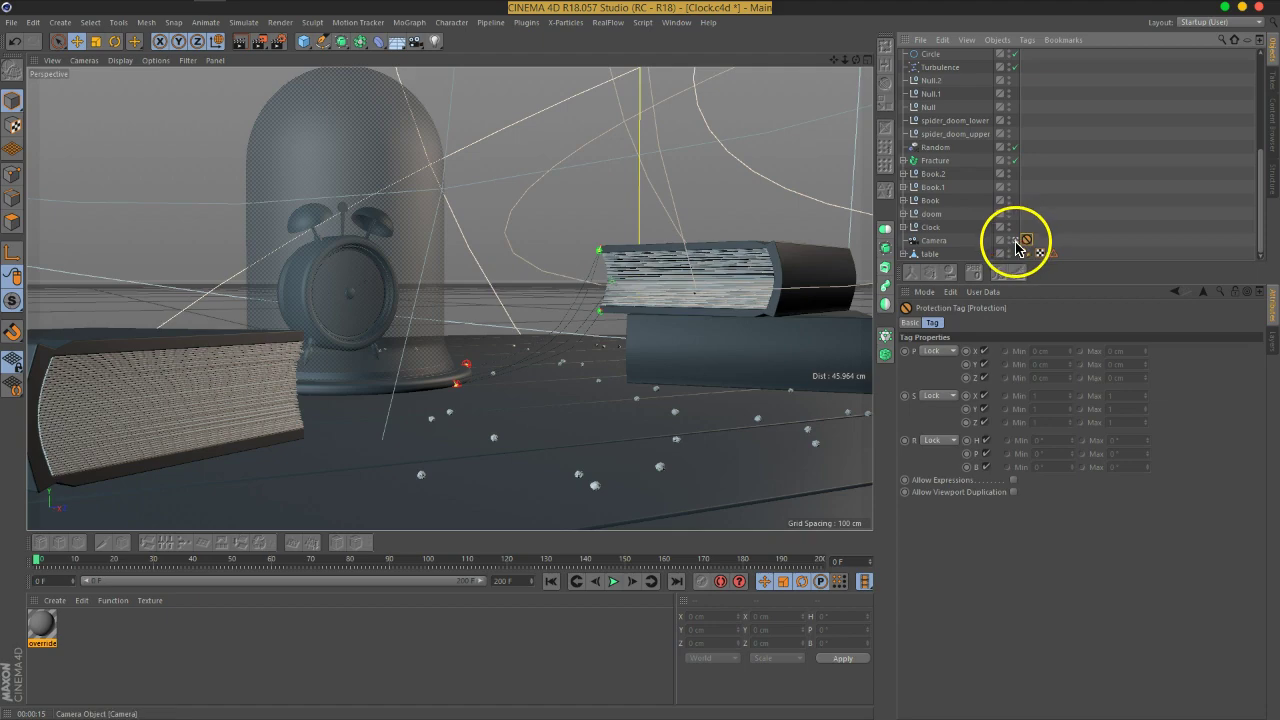
{"action": "left_click", "coordinate": [1015, 240]}
{"action": "left_click_drag", "start_coordinate": [597, 470], "coordinate": [610, 383], "text": "alt"}
{"action": "scroll", "coordinate": [610, 343], "scroll_direction": "up", "scroll_amount": 10}
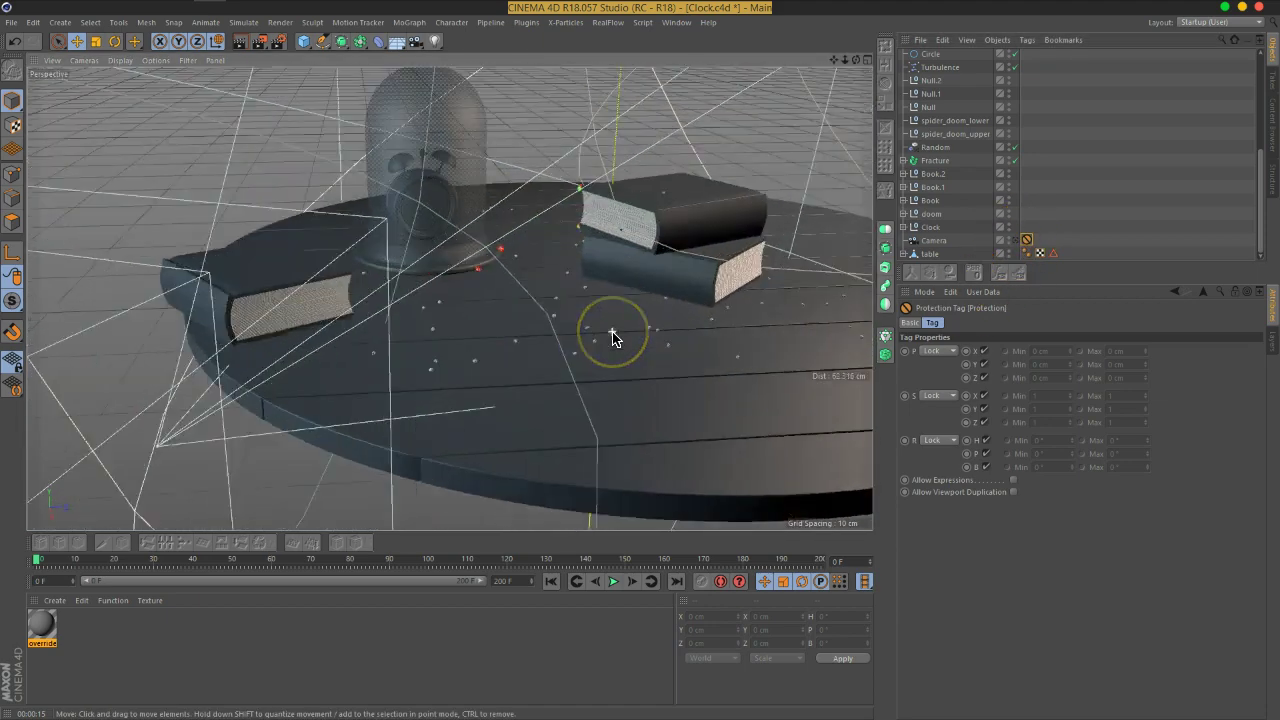
{"action": "scroll", "coordinate": [570, 340], "scroll_direction": "up", "scroll_amount": 3}
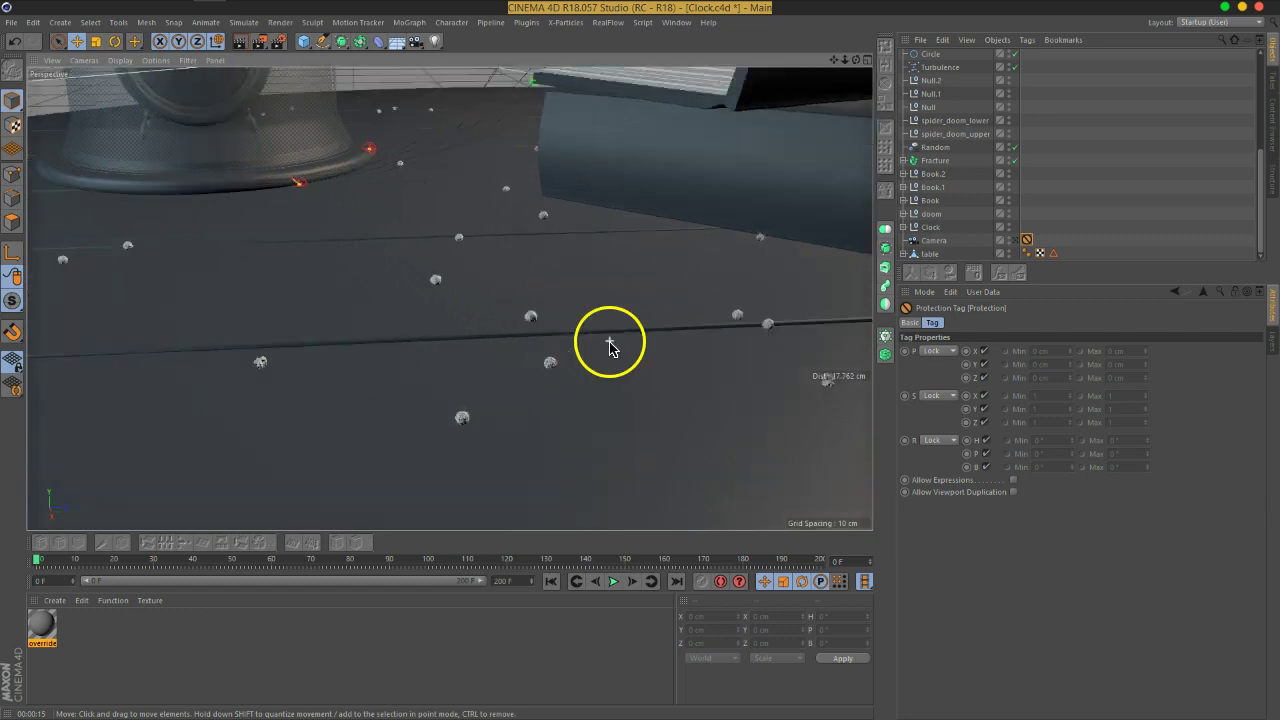
{"action": "left_click", "coordinate": [937, 160]}
{"action": "left_click_drag", "start_coordinate": [703, 407], "coordinate": [678, 387], "text": "alt"}
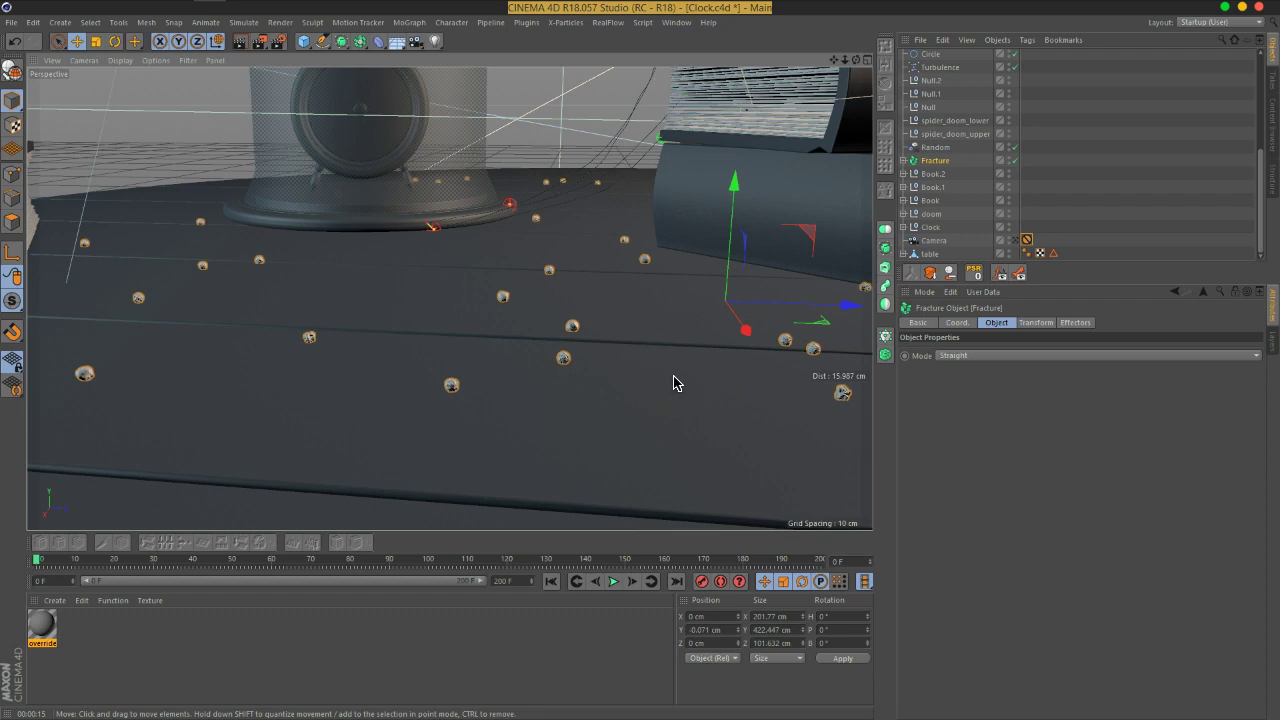
{"action": "left_click", "coordinate": [1017, 244]}
{"action": "left_click", "coordinate": [1080, 166]}
{"action": "left_click", "coordinate": [634, 463]}
{"action": "left_click", "coordinate": [660, 469]}
{"action": "left_click", "coordinate": [503, 511]}
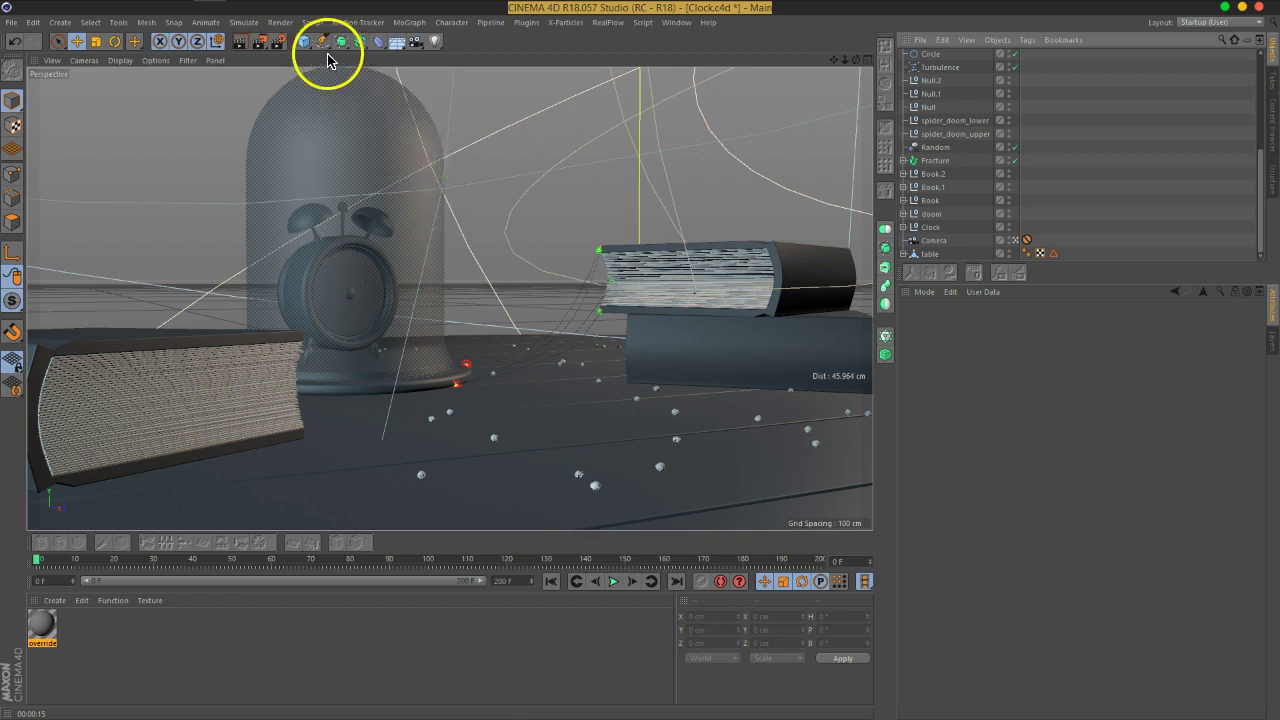
- Add the Ambient Occlusion effect to the render settings and test-render the viewport
{"action": "left_click", "coordinate": [282, 56]}
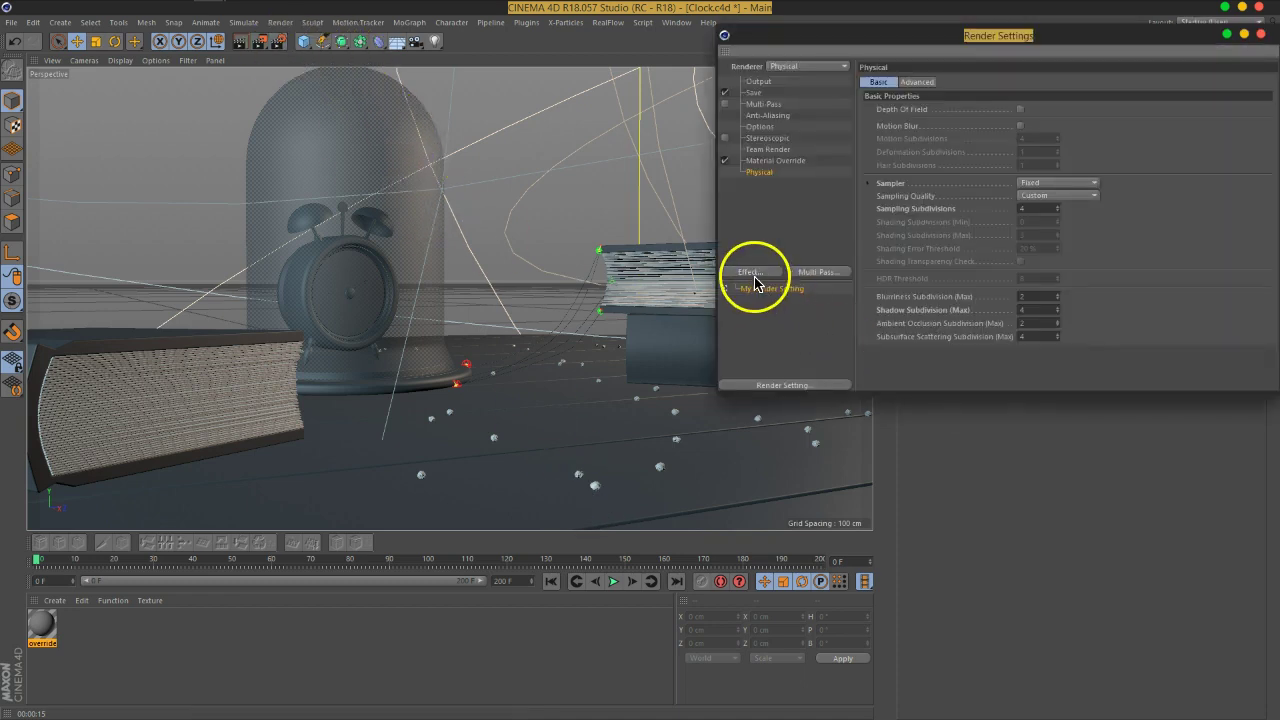
{"action": "left_click", "coordinate": [757, 273]}
{"action": "left_click", "coordinate": [823, 354]}
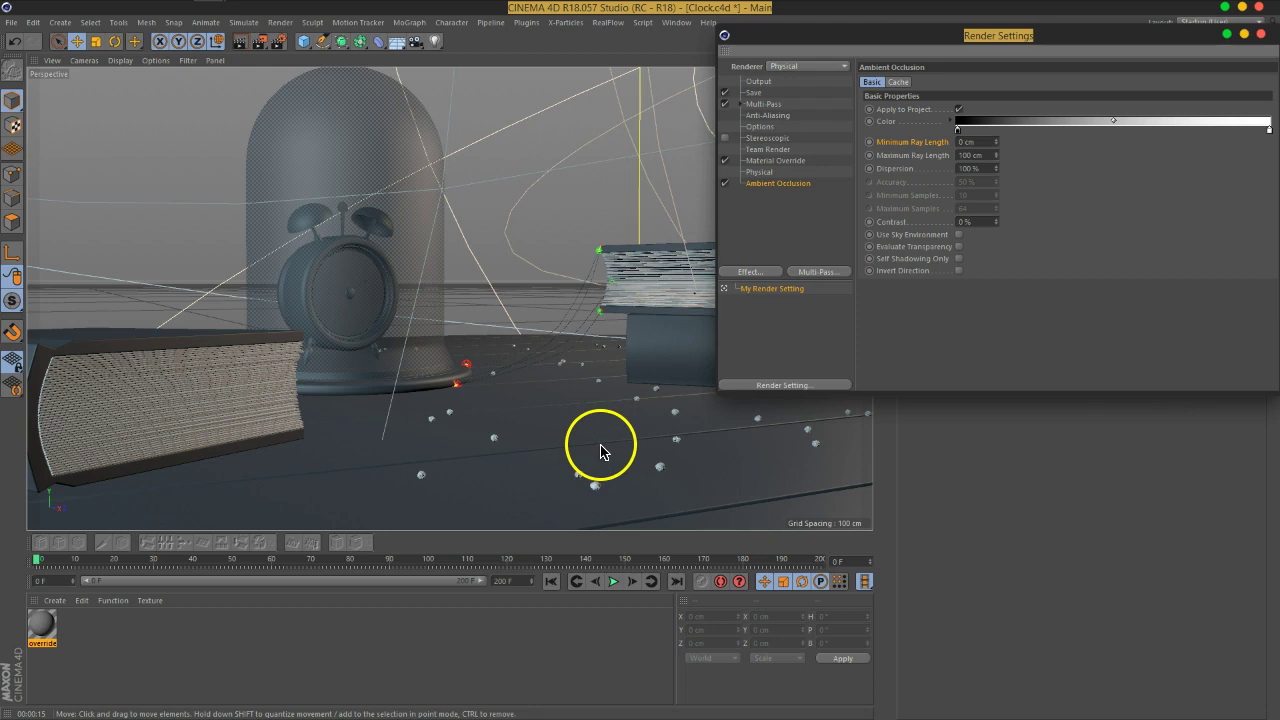
{"action": "left_click", "coordinate": [241, 41]}
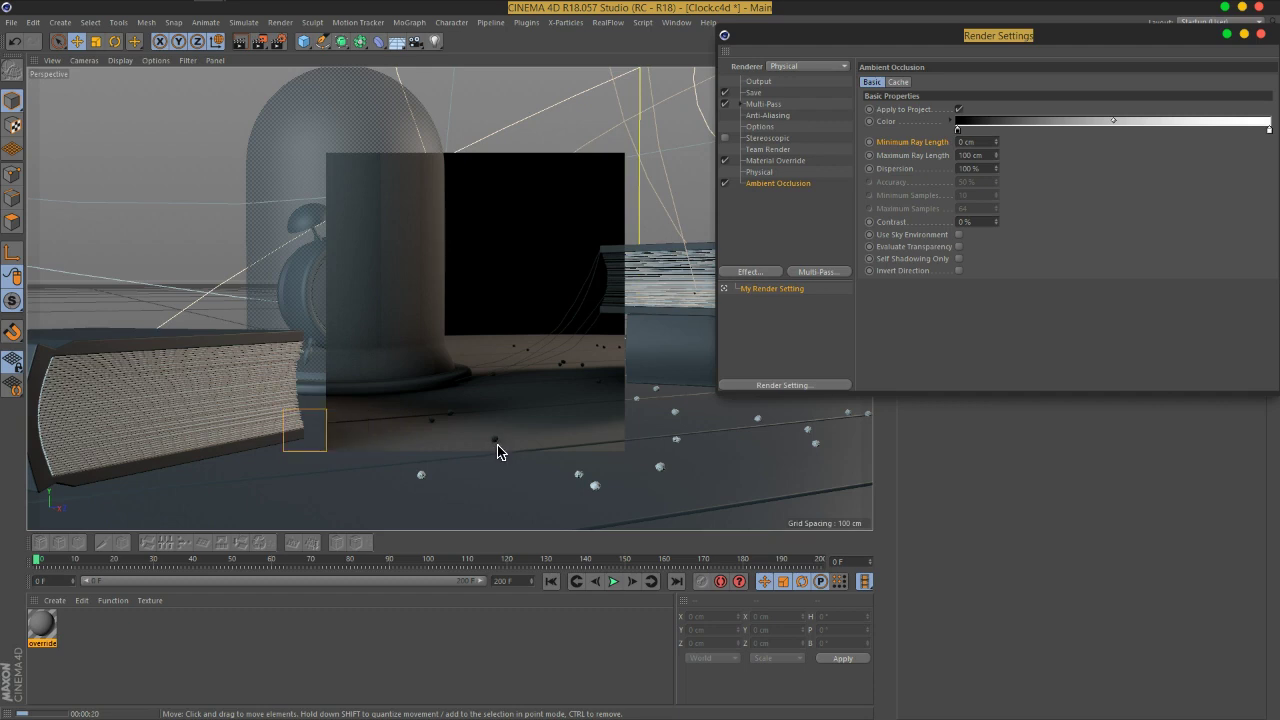
- Set the ambient occlusion's maximum ray length to 10 cm and contrast to 23%, and render a region of the tabletop debris
{"action": "double_click", "coordinate": [985, 155]}
{"action": "type", "text": "10"}
{"action": "key", "text": "Return"}
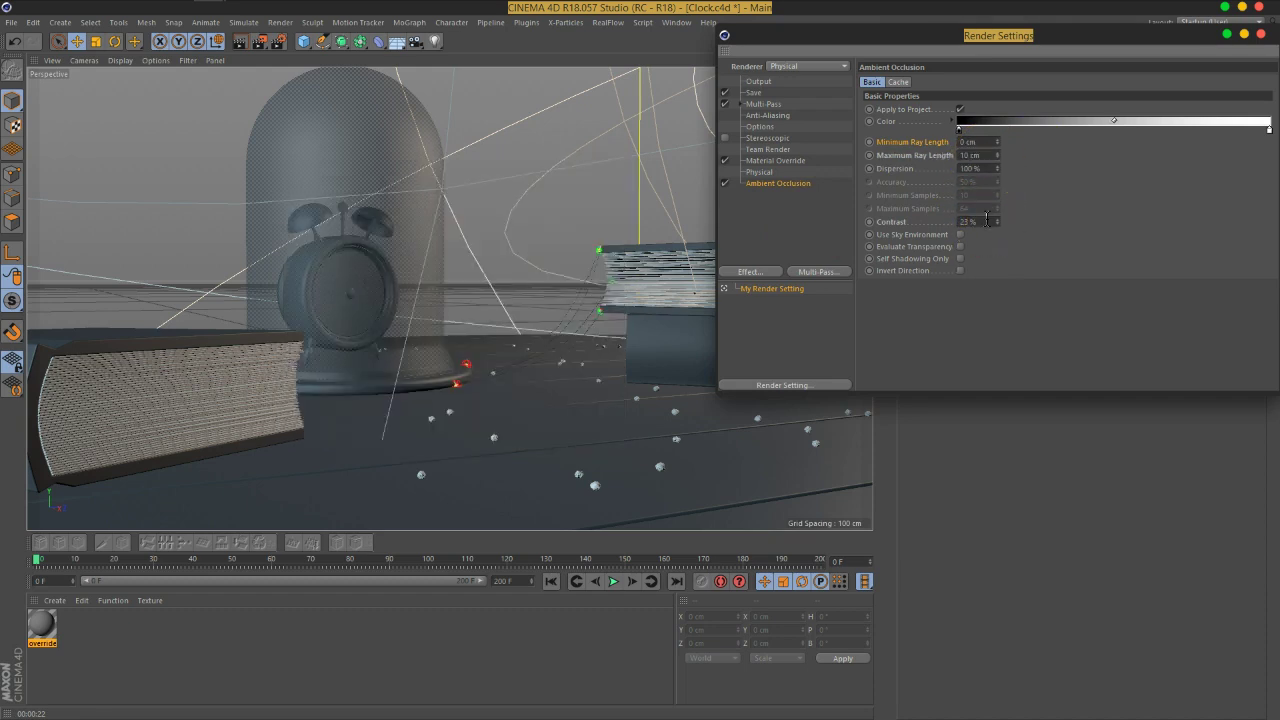
{"action": "left_click_drag", "start_coordinate": [259, 41], "coordinate": [526, 376]}
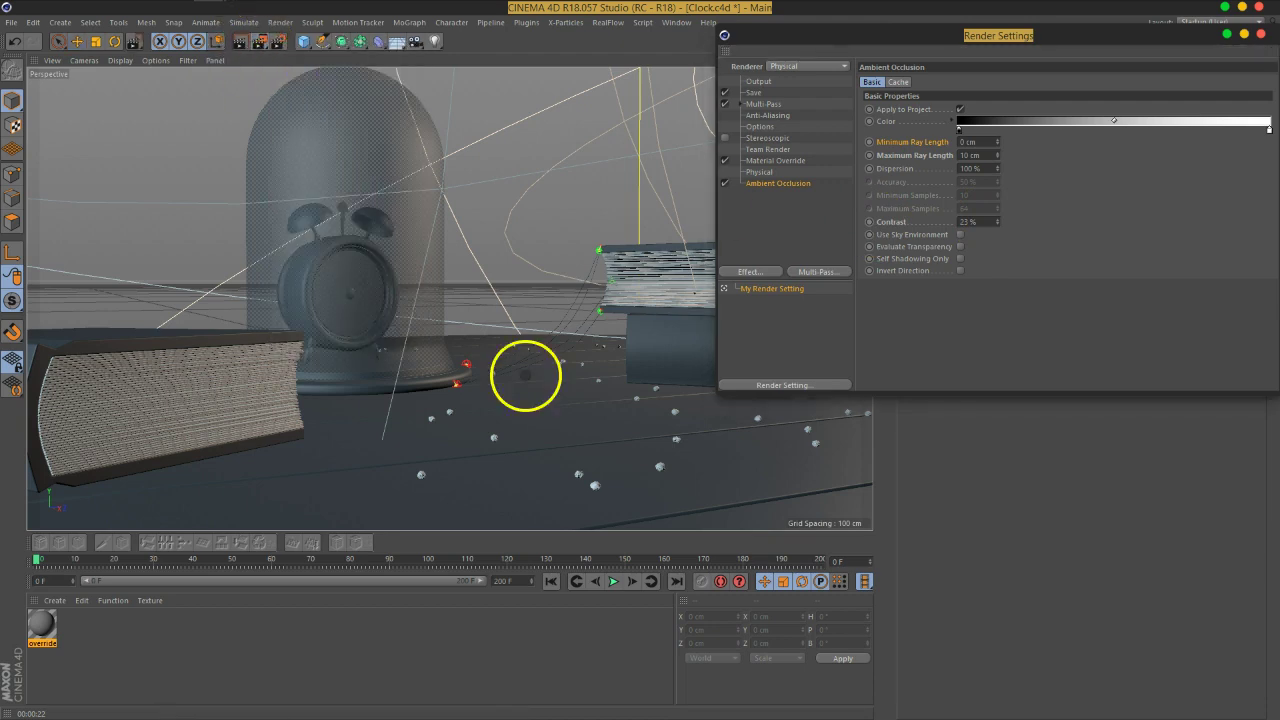
{"action": "left_click_drag", "start_coordinate": [693, 417], "coordinate": [412, 527]}
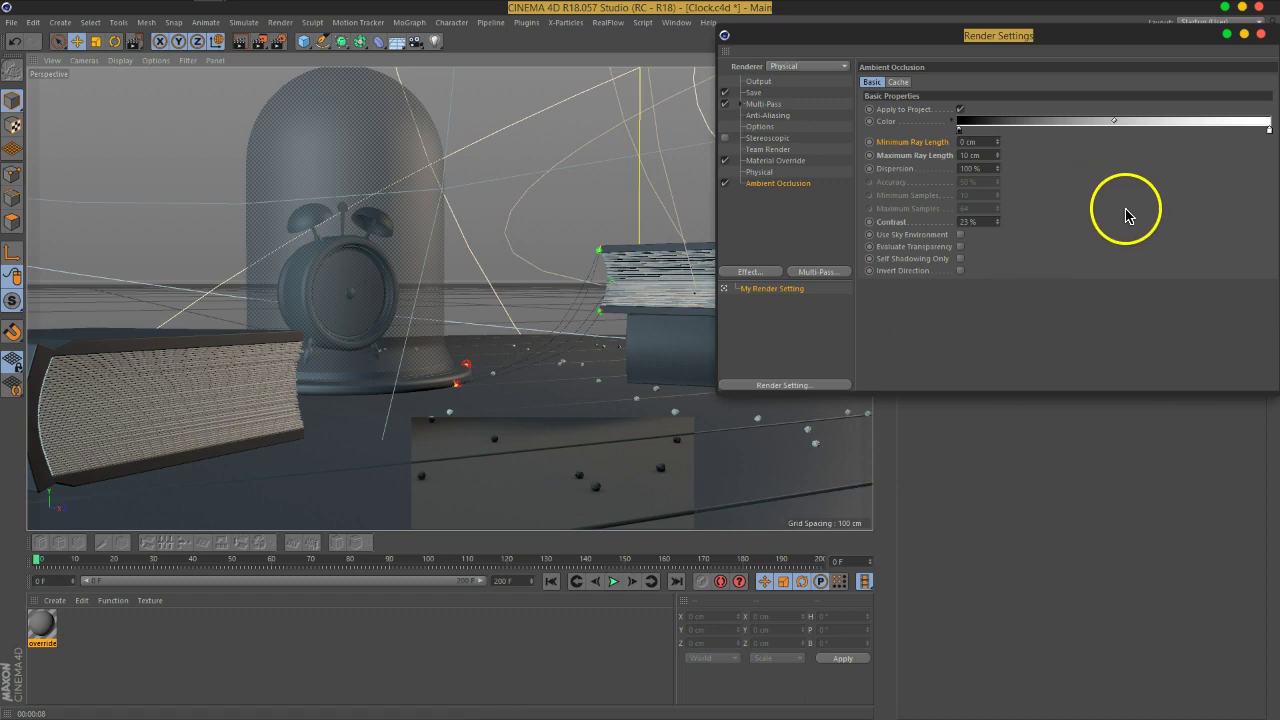
- Reduce the ambient occlusion's maximum ray length to 2 cm and close the render settings
{"action": "double_click", "coordinate": [970, 155]}
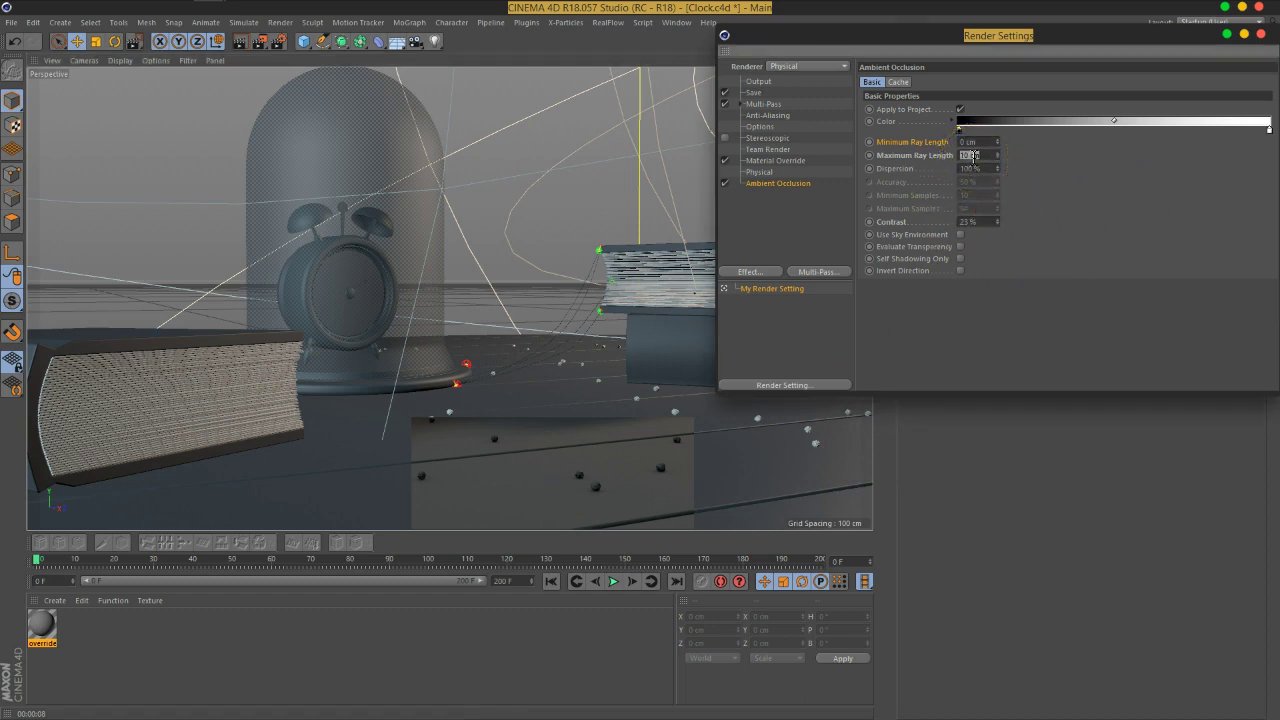
{"action": "type", "text": "2"}
{"action": "key", "text": "Return"}
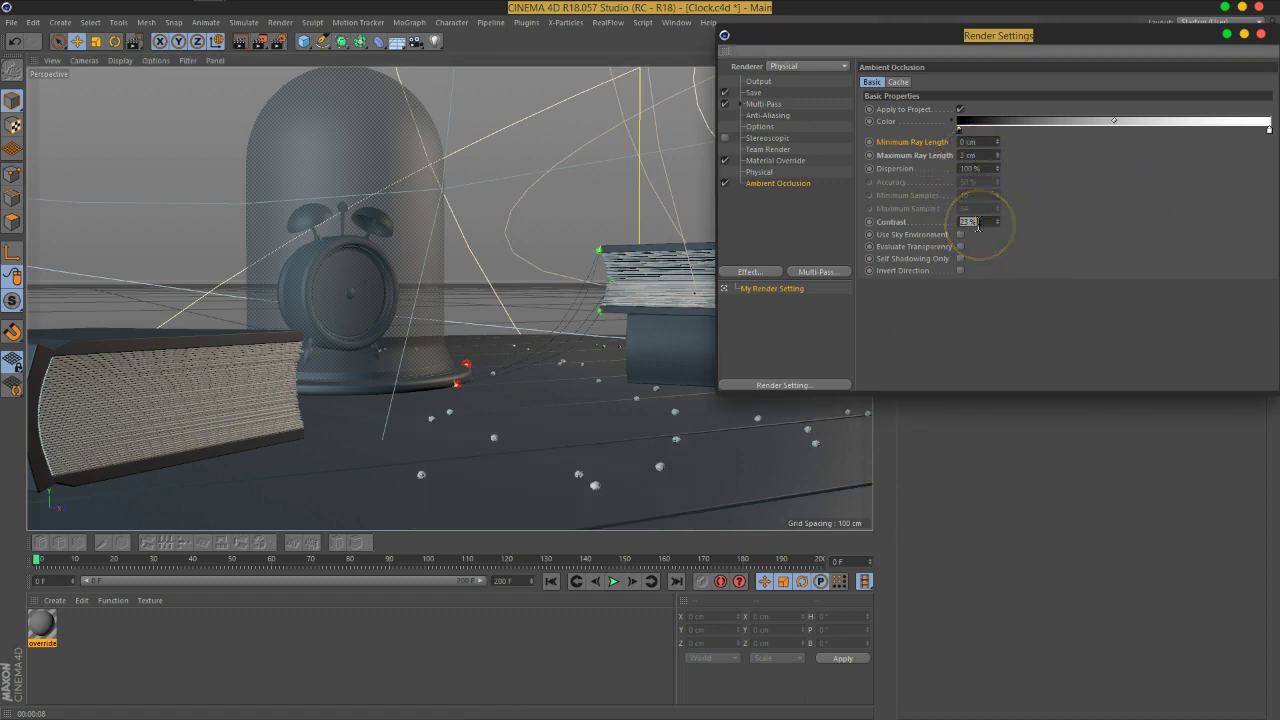
{"action": "left_click", "coordinate": [1261, 34]}
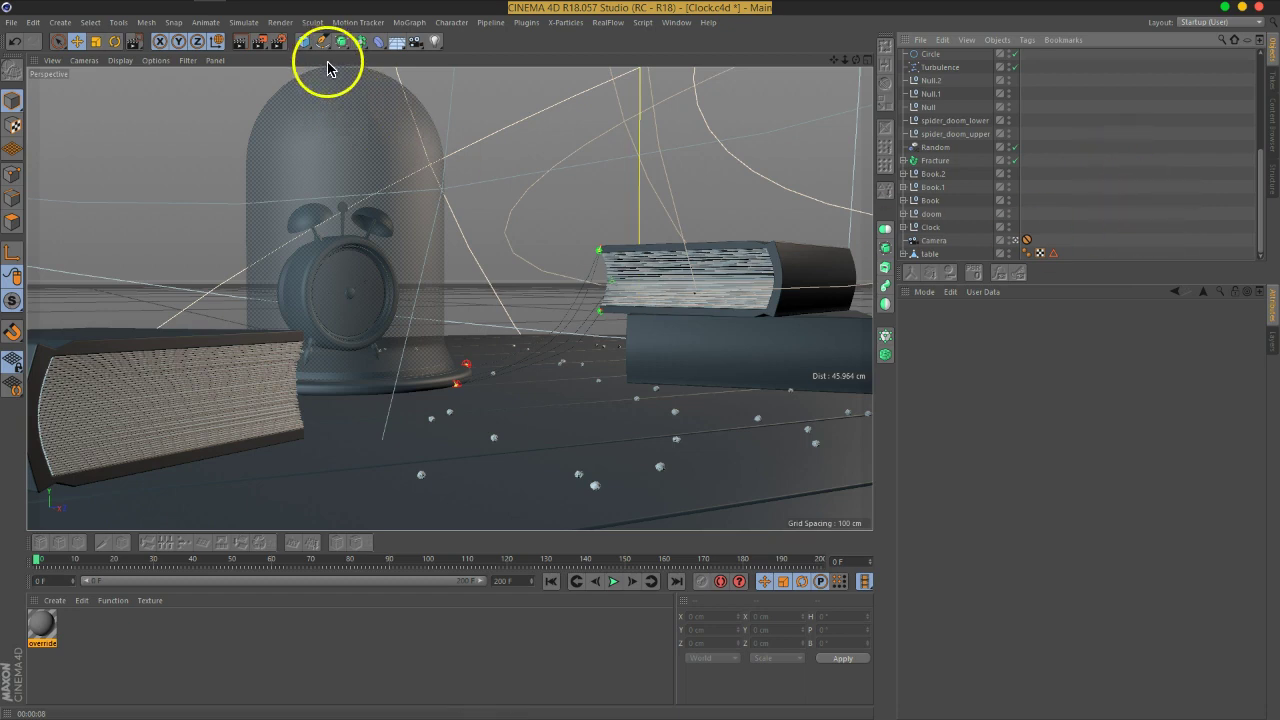
- Add a Sky object to the scene
{"action": "left_click_drag", "start_coordinate": [397, 41], "coordinate": [456, 79]}
{"action": "scroll", "coordinate": [1100, 163], "scroll_direction": "up", "scroll_amount": 5}
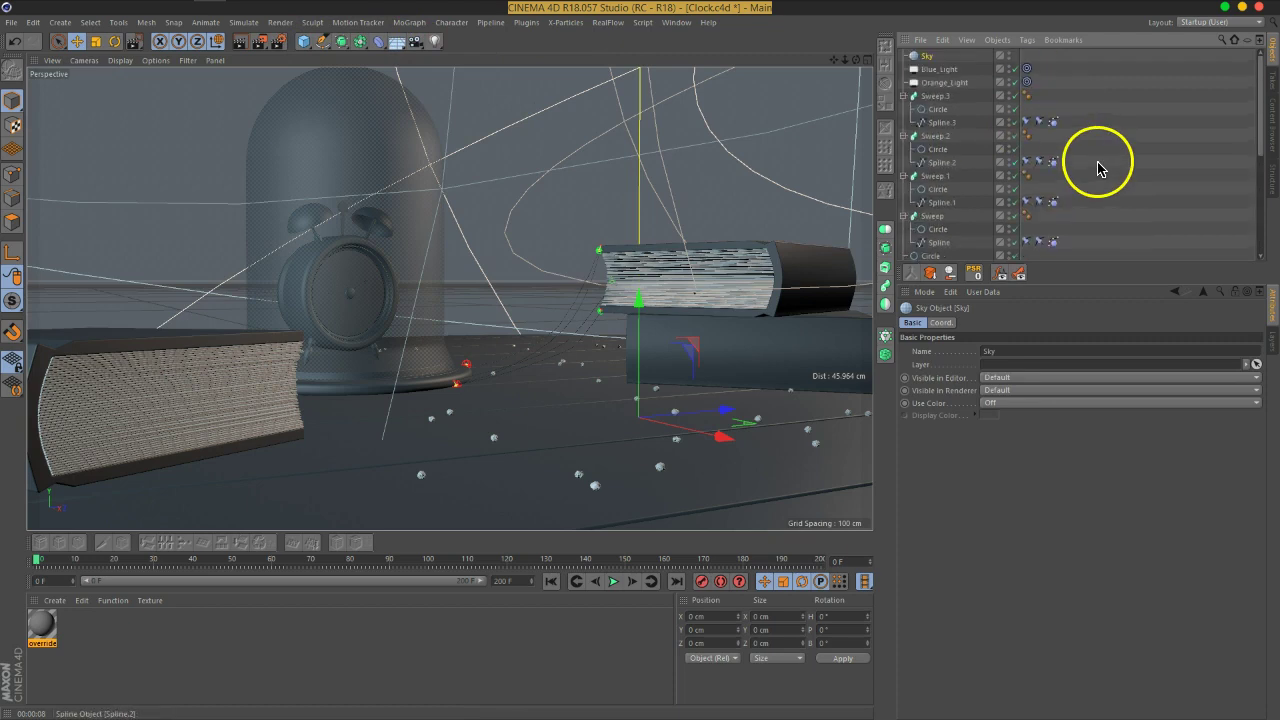
- Collapse the hierarchies of the four Sweep objects in the object list
{"action": "left_click", "coordinate": [903, 135]}
{"action": "left_click", "coordinate": [903, 148]}
{"action": "left_click", "coordinate": [903, 161]}
{"action": "left_click", "coordinate": [903, 95]}
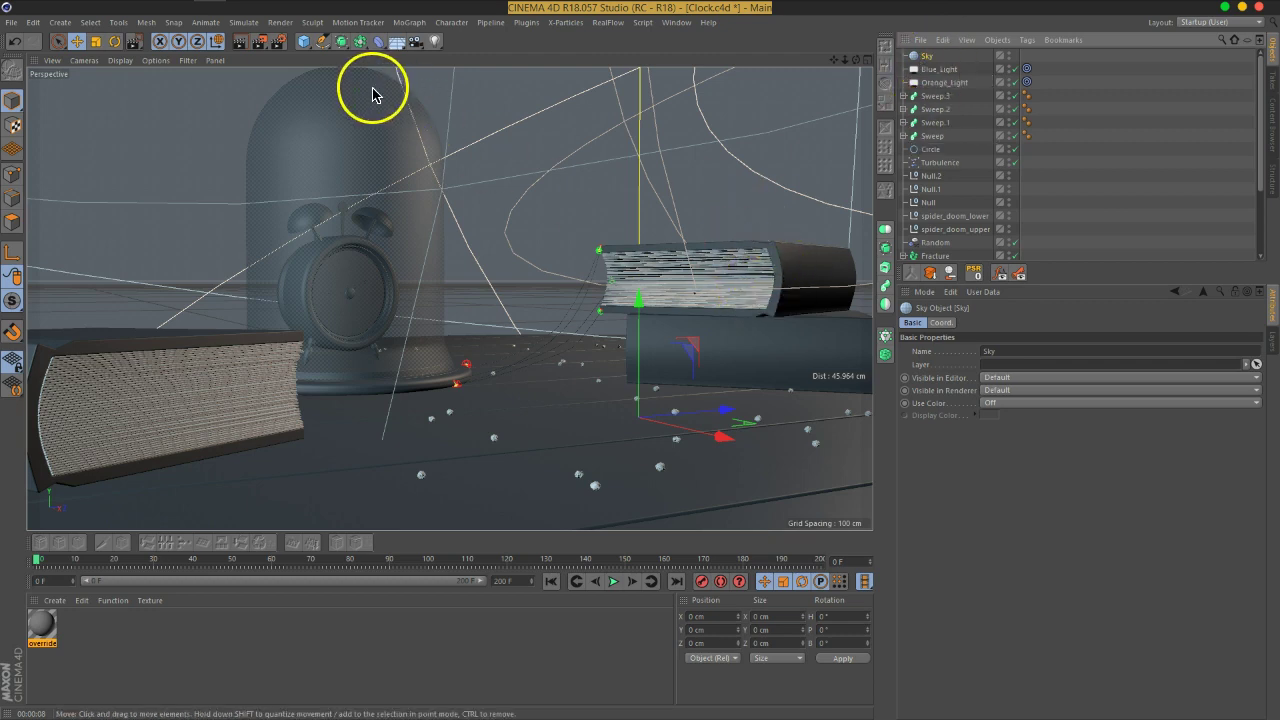
- Create a new material and name it HDRI
{"action": "double_click", "coordinate": [114, 651]}
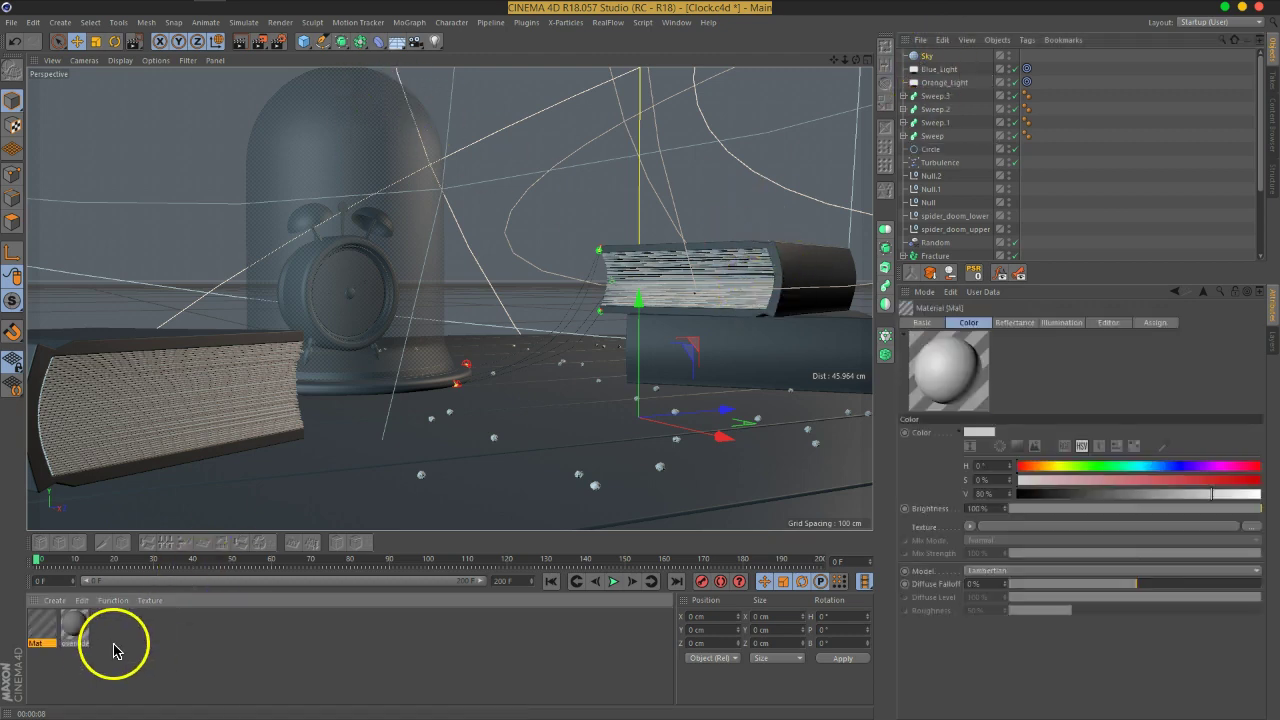
{"action": "double_click", "coordinate": [42, 643]}
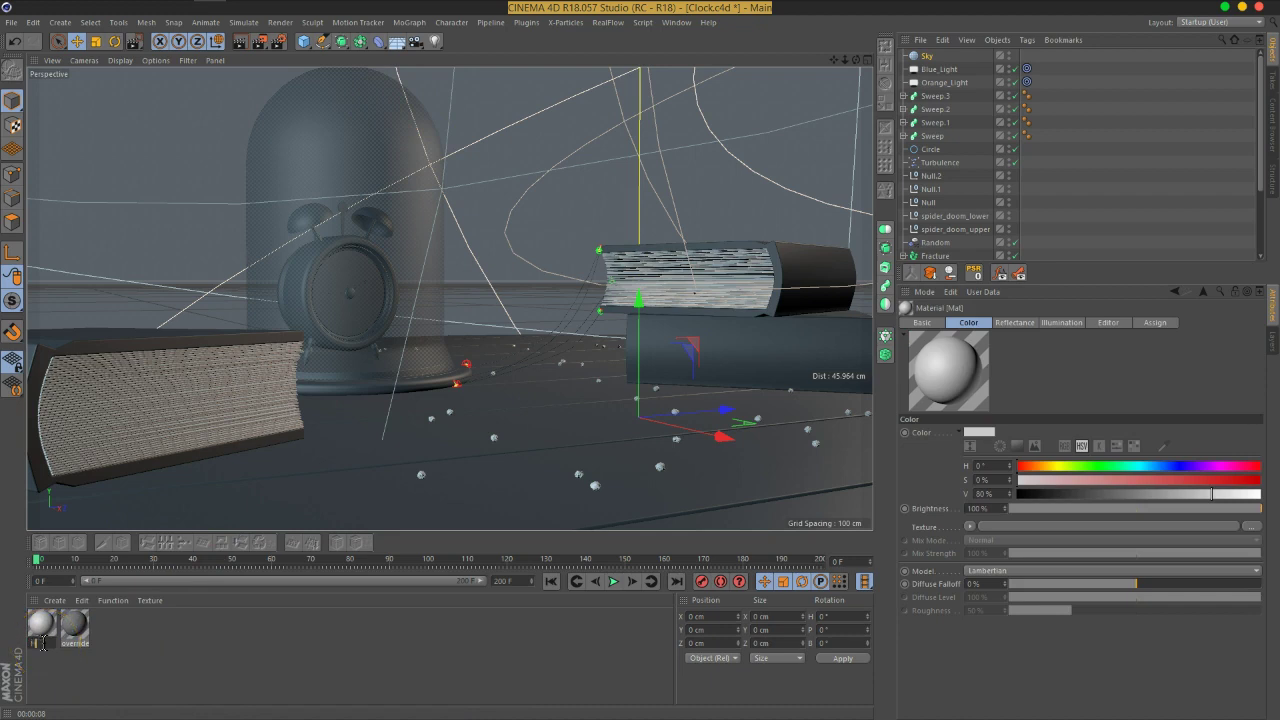
{"action": "type", "text": "HDRI"}
{"action": "key", "text": "Return"}
- Disable the Color and Reflectance channels of the HDRI material and enable its Luminance channel
{"action": "double_click", "coordinate": [42, 624]}
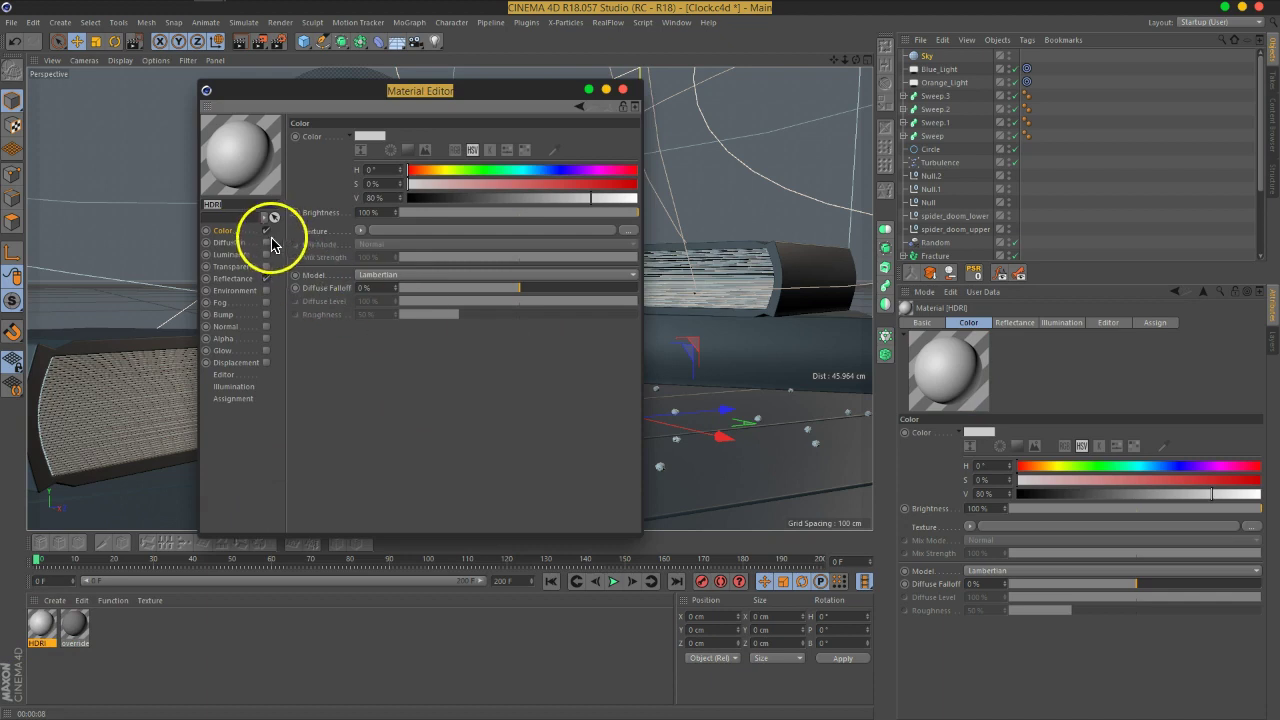
{"action": "left_click", "coordinate": [266, 231]}
{"action": "left_click", "coordinate": [266, 279]}
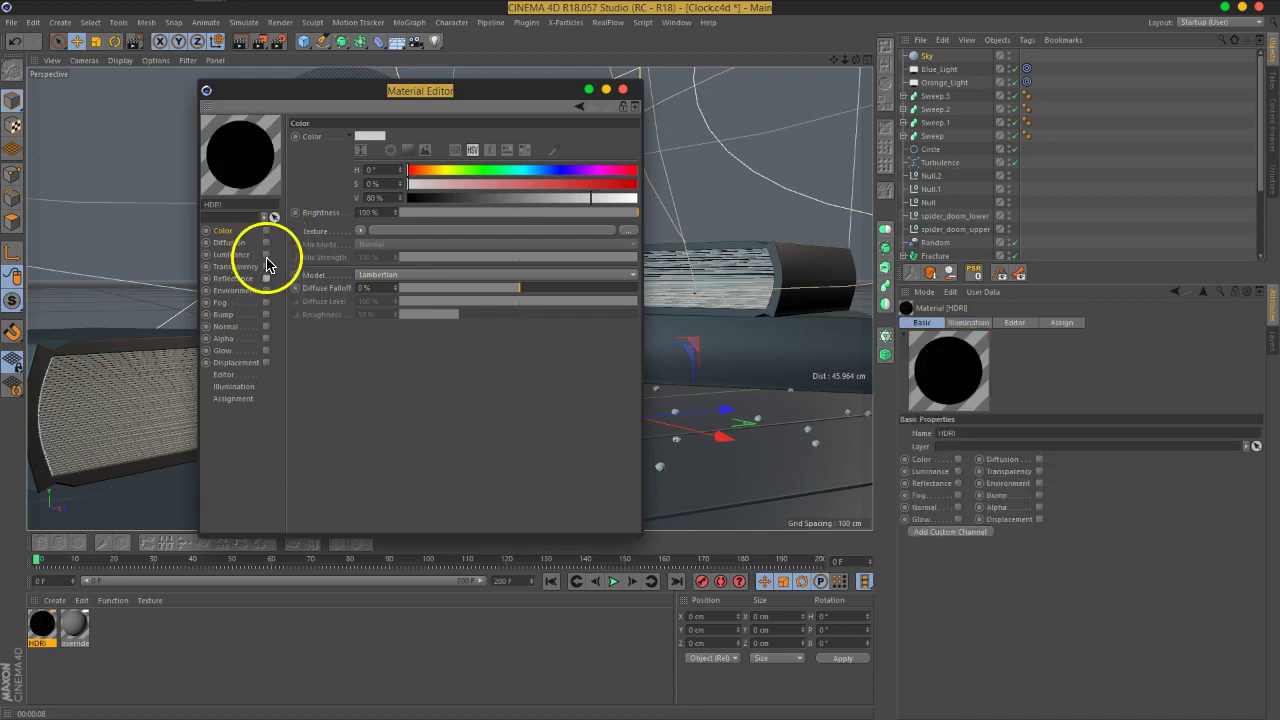
{"action": "left_click", "coordinate": [266, 255]}
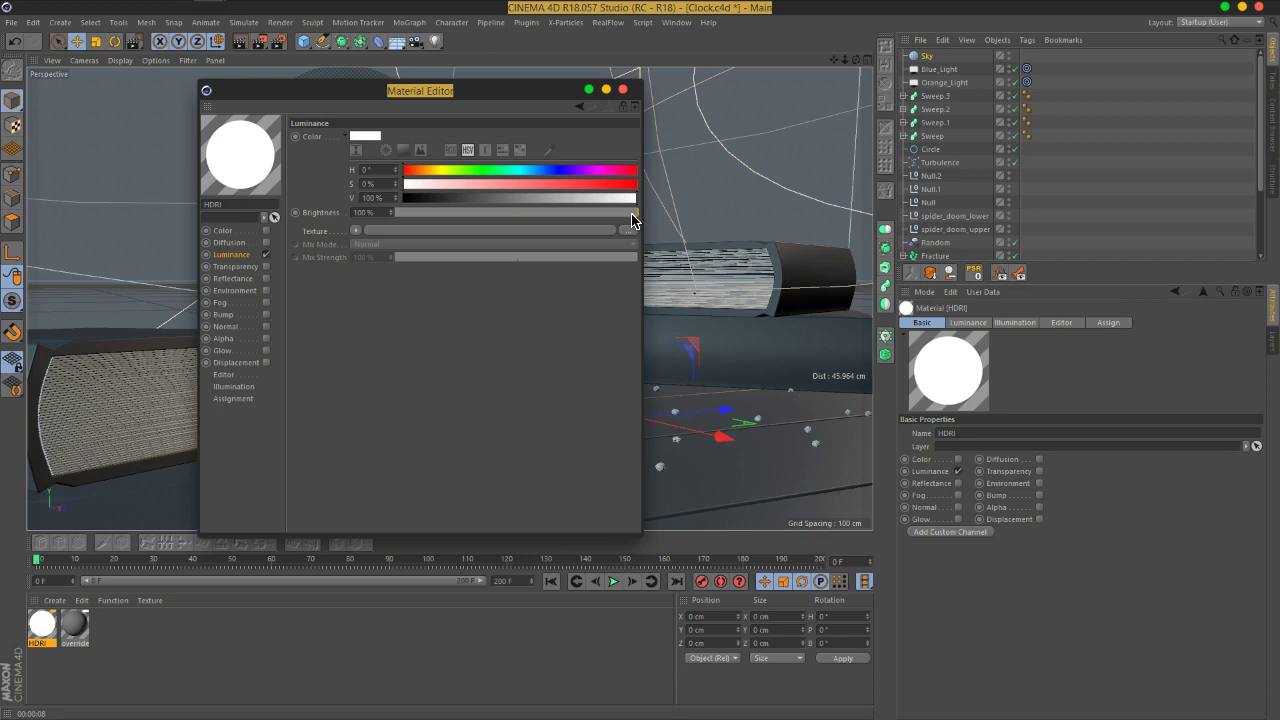
- Start loading an image as the Luminance texture and browse to the sIBL Lights folder inside sIBL LightinfKit
{"action": "left_click", "coordinate": [630, 228]}
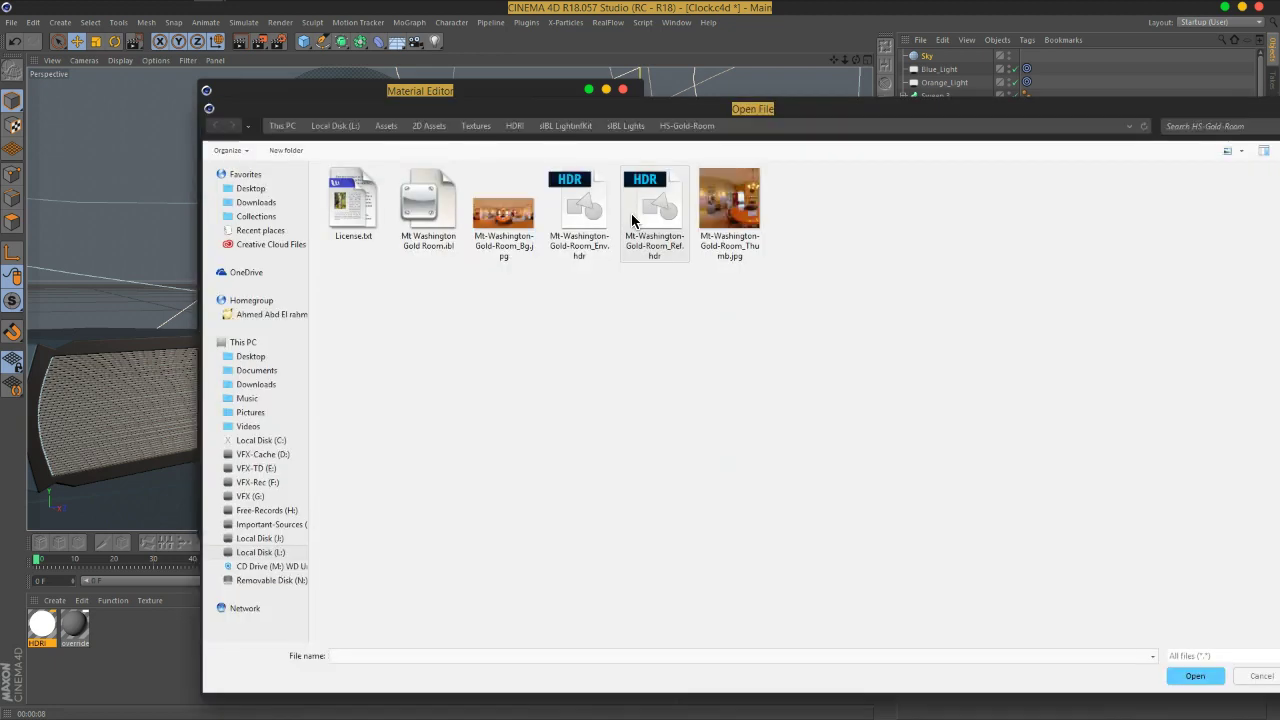
{"action": "left_click_drag", "start_coordinate": [615, 110], "coordinate": [540, 76]}
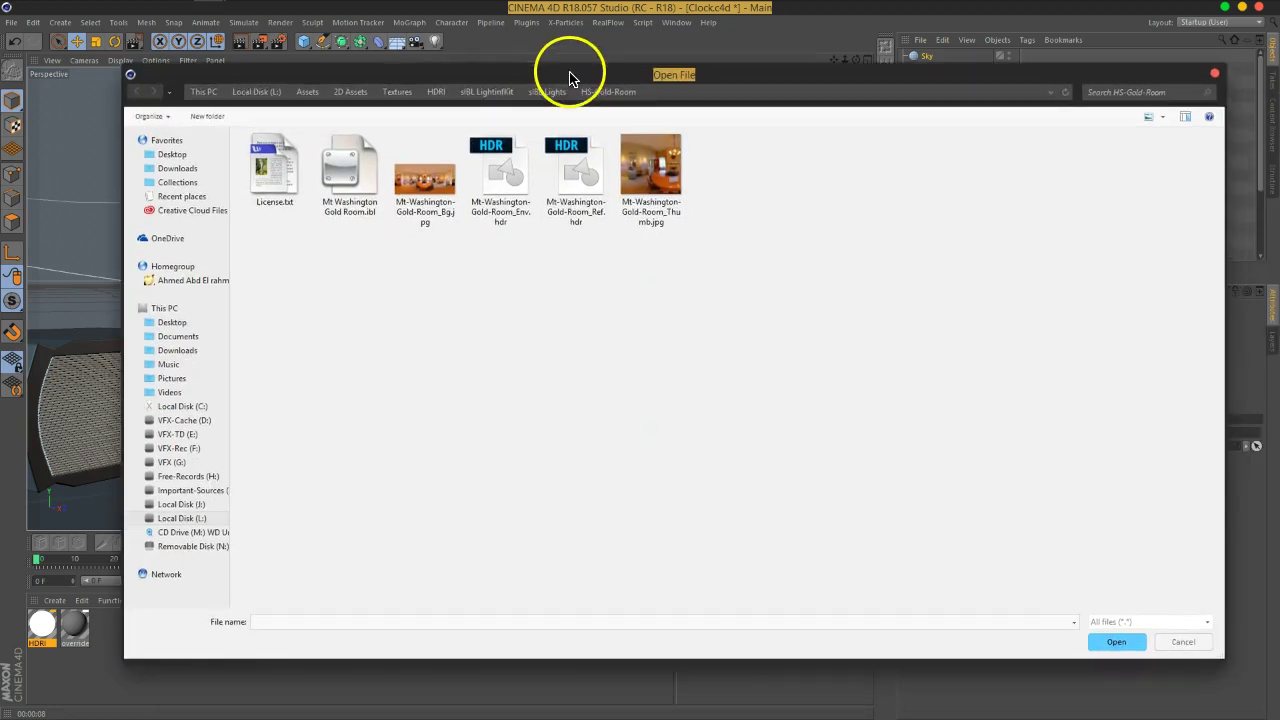
{"action": "left_click", "coordinate": [499, 98]}
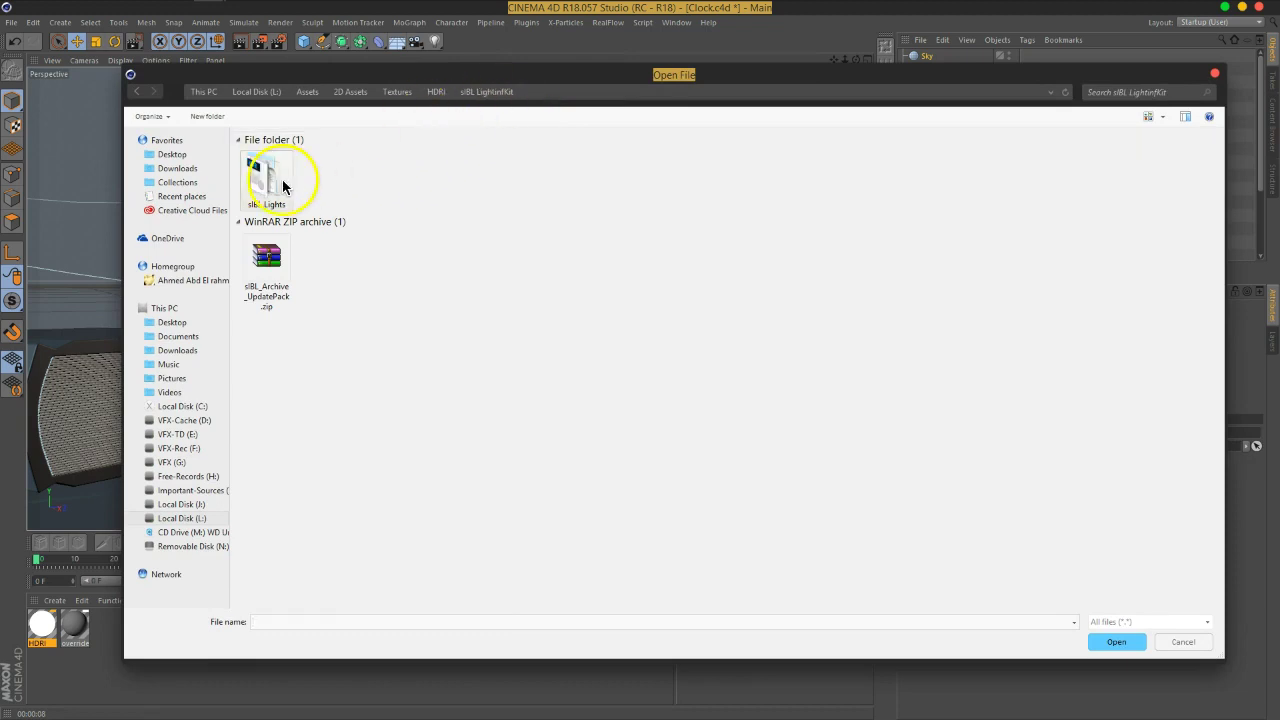
{"action": "double_click", "coordinate": [283, 187]}
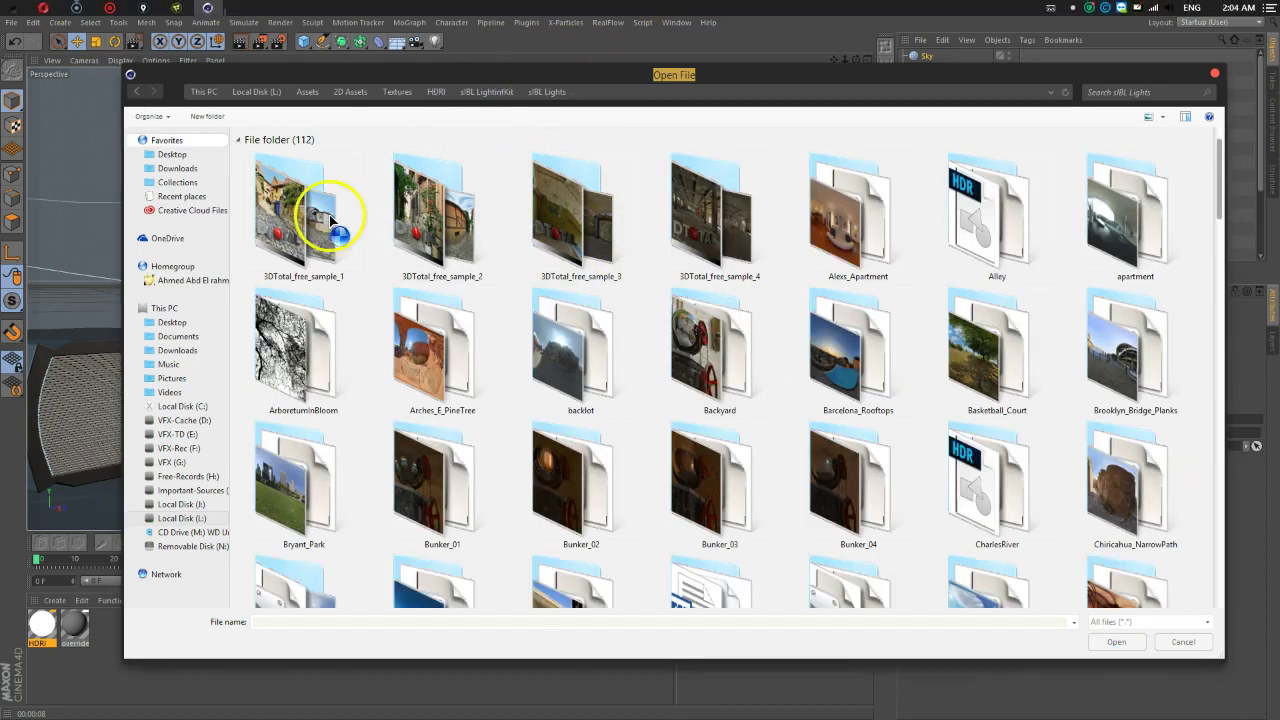
{"action": "left_click", "coordinate": [457, 270]}
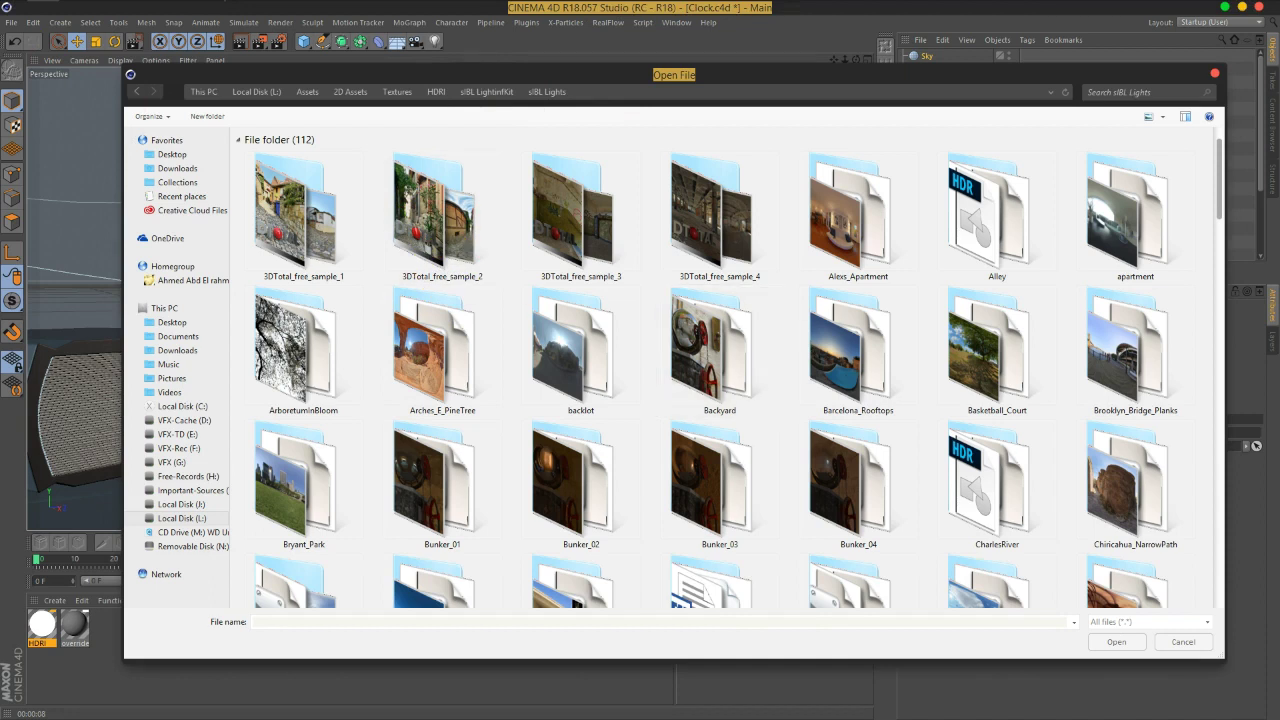
- Switch to the Opera browser, search the web for "sibl hdri" in a new tab and open the sIBL Archive on hdrlabs.com
{"action": "key", "text": "alt+Tab"}
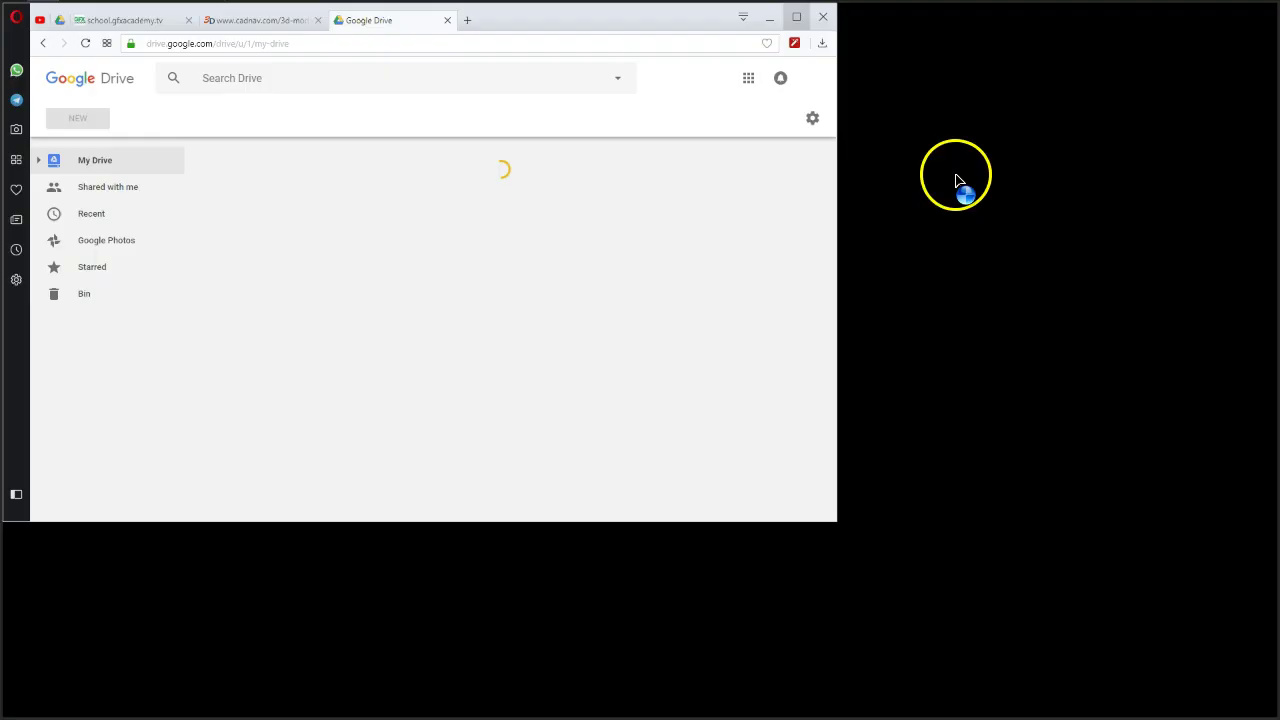
{"action": "key", "text": "super+Up"}
{"action": "left_click", "coordinate": [464, 10]}
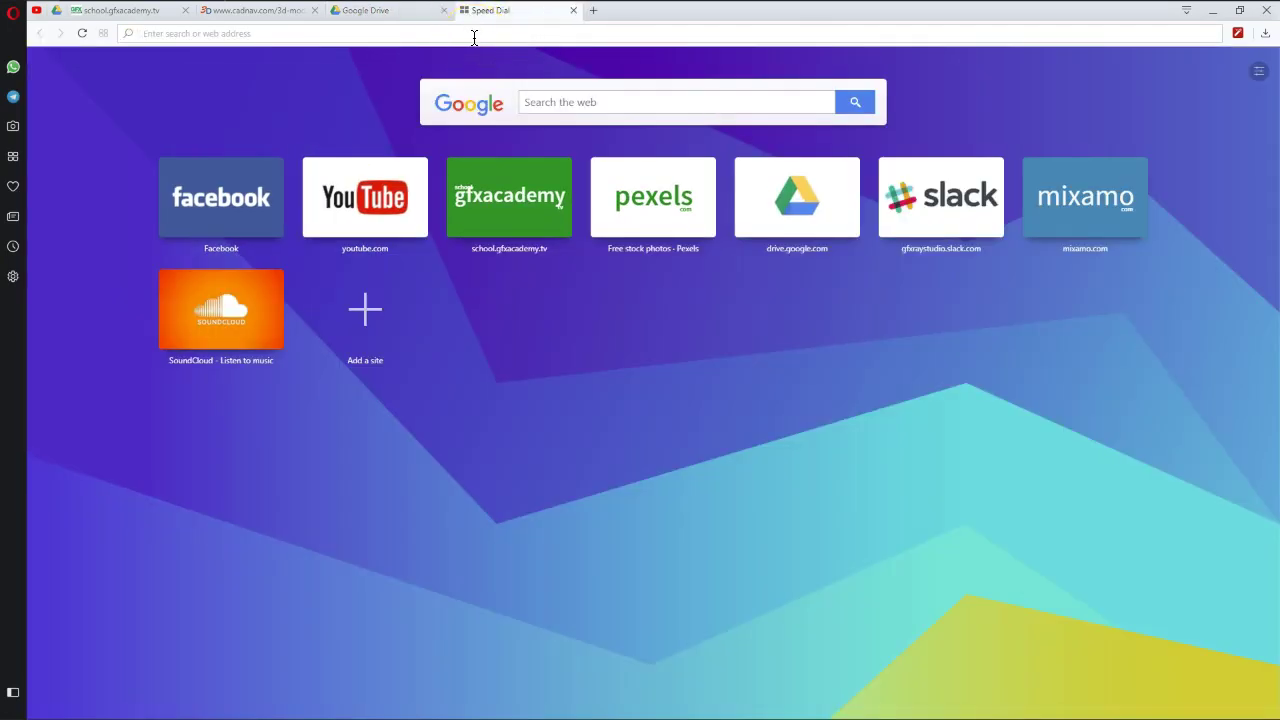
{"action": "left_click", "coordinate": [474, 37]}
{"action": "type", "text": "si"}
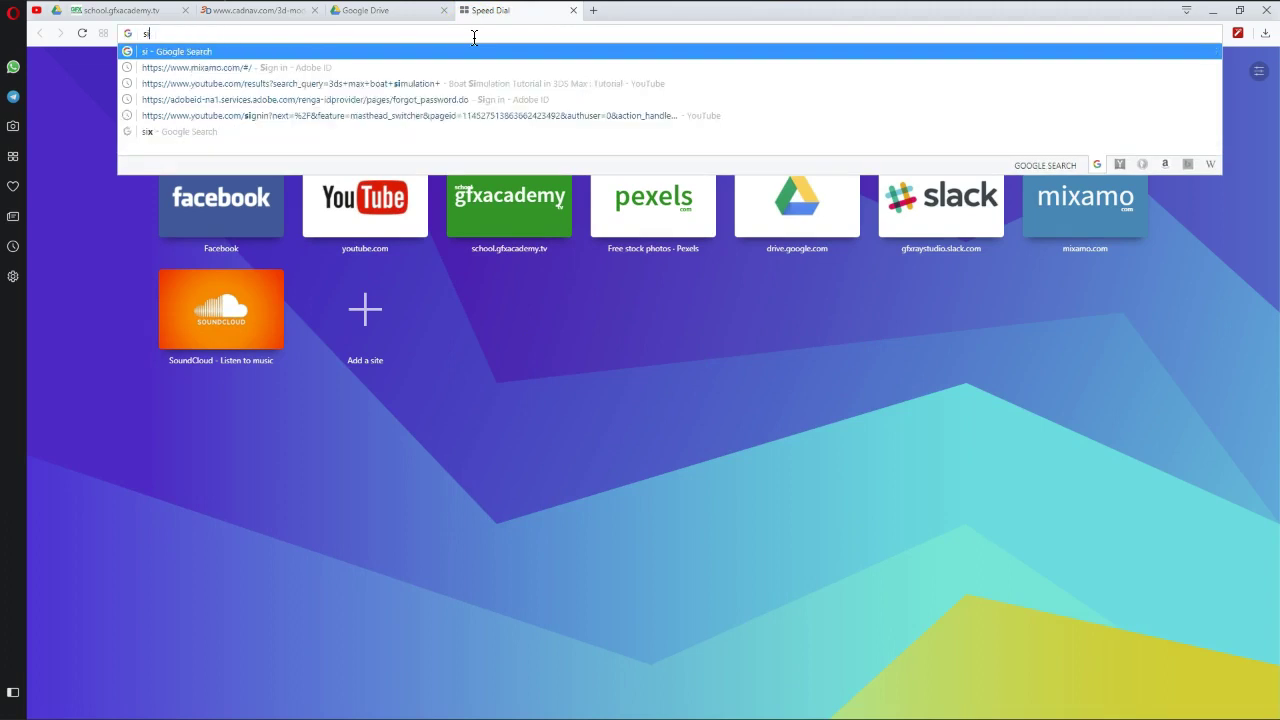
{"action": "type", "text": "bl hdri"}
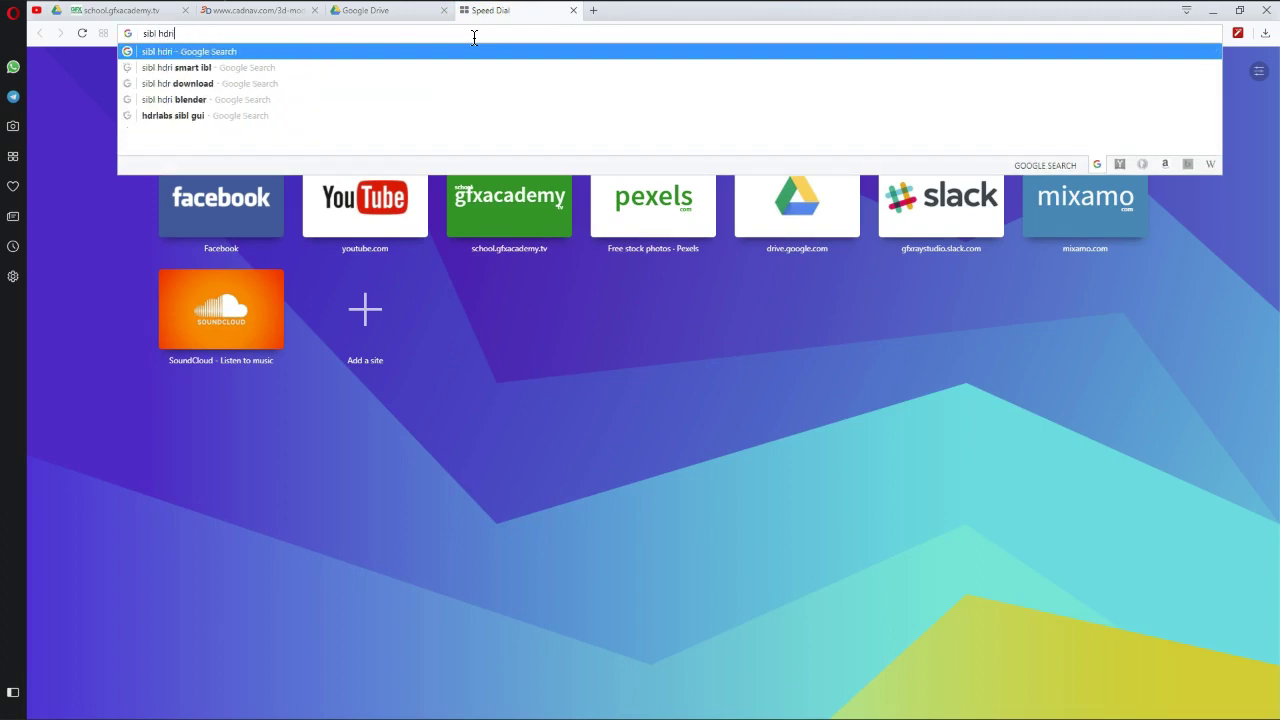
{"action": "key", "text": "Return"}
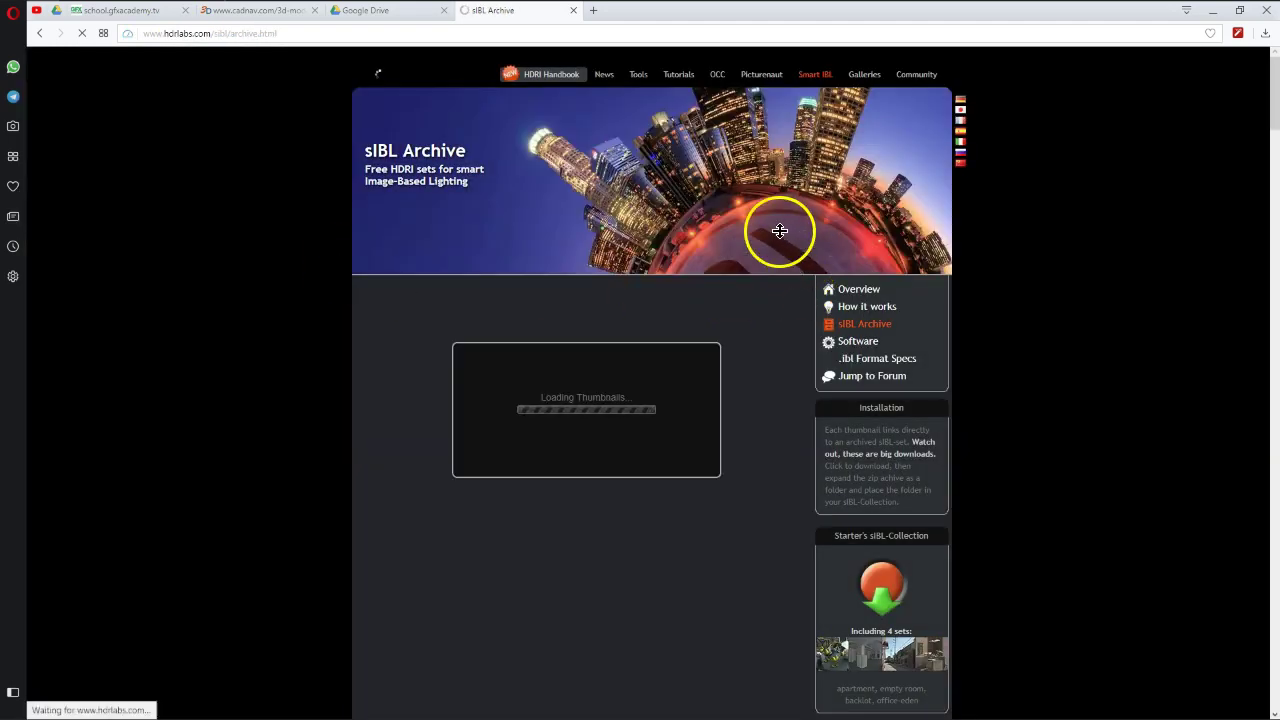
- Look through the free HDRI sets of the sIBL Archive down to the Lightsmith Collection's studio lights
{"action": "scroll", "coordinate": [781, 238], "scroll_direction": "down", "scroll_amount": 3}
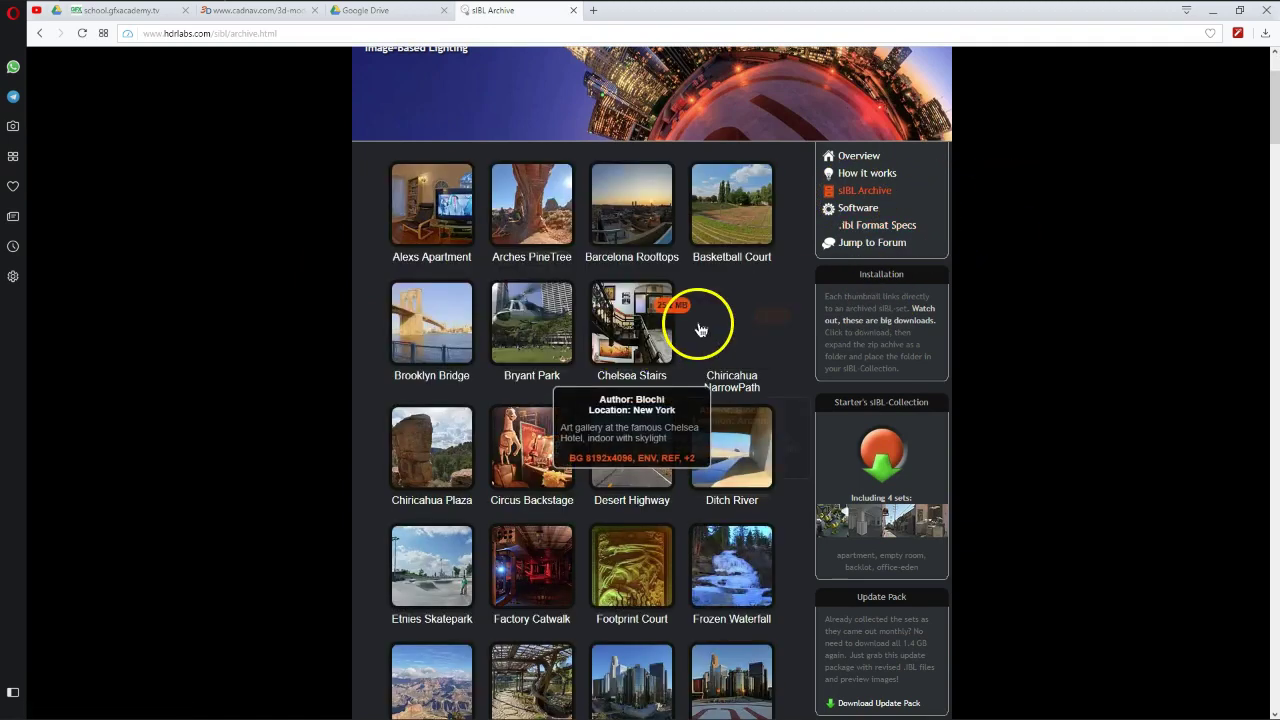
{"action": "scroll", "coordinate": [457, 294], "scroll_direction": "down", "scroll_amount": 5}
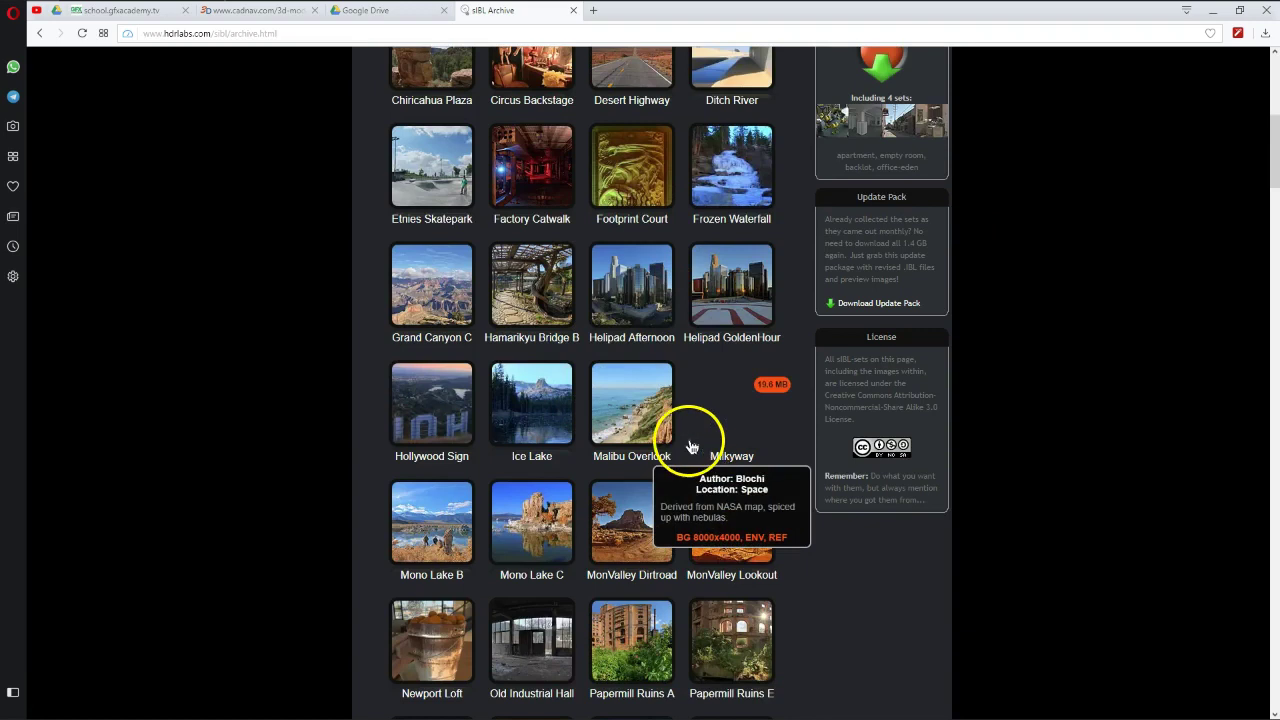
{"action": "scroll", "coordinate": [697, 438], "scroll_direction": "down", "scroll_amount": 4}
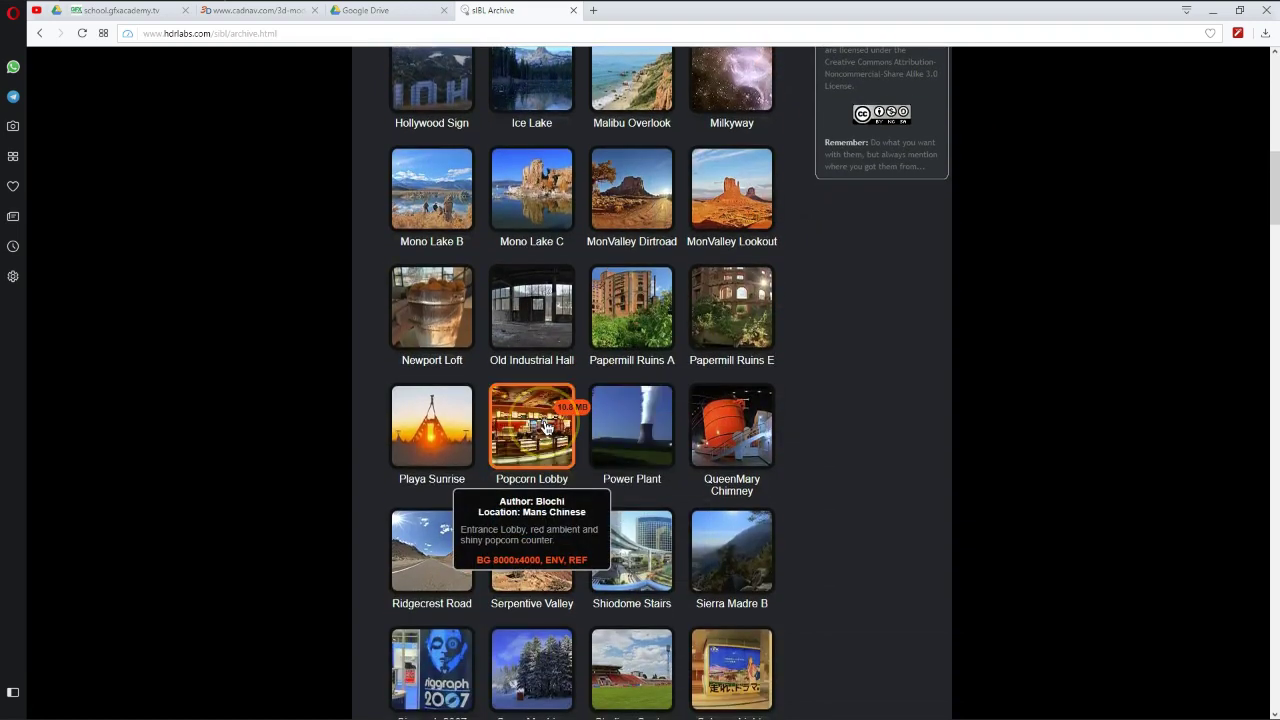
{"action": "scroll", "coordinate": [954, 363], "scroll_direction": "down", "scroll_amount": 4}
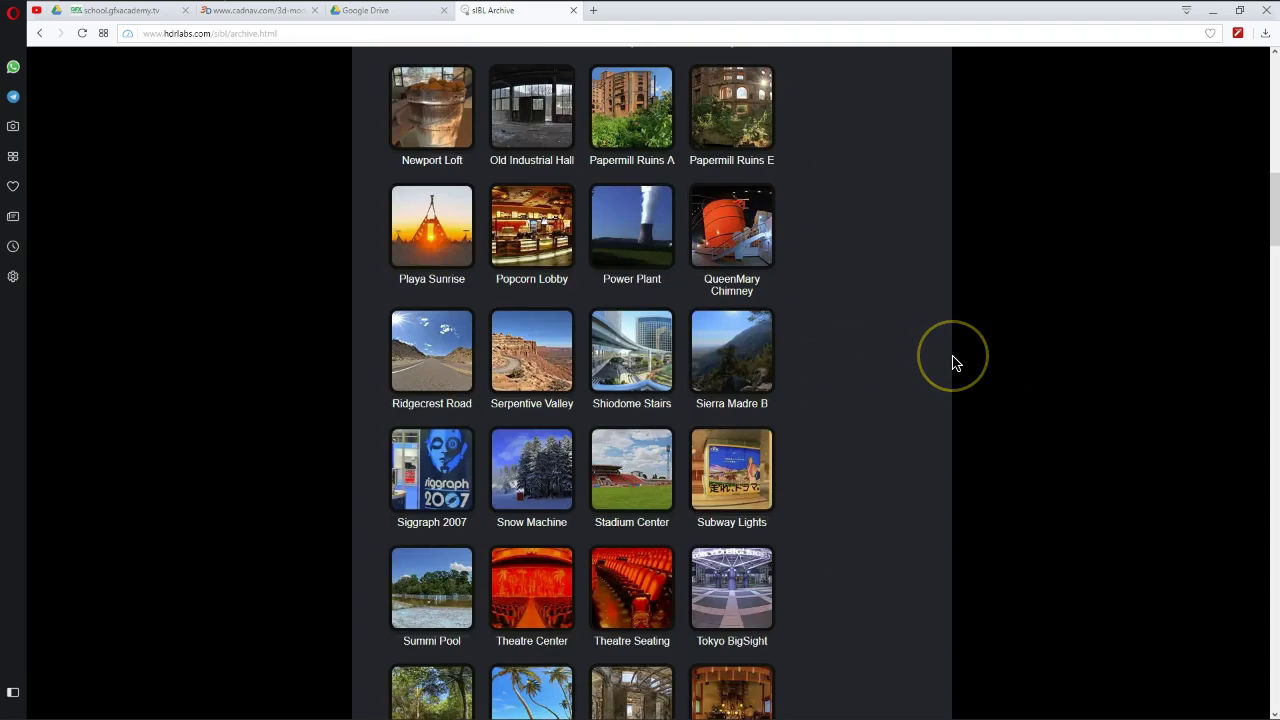
{"action": "scroll", "coordinate": [954, 363], "scroll_direction": "down", "scroll_amount": 10}
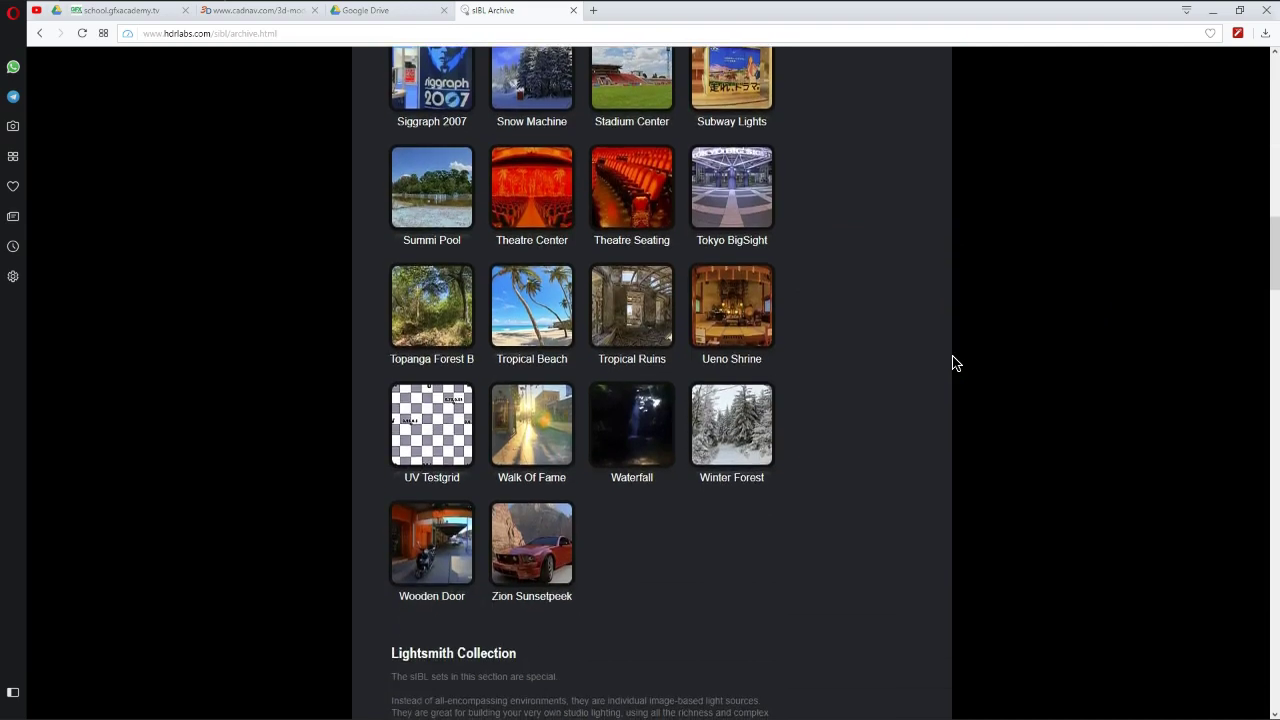
{"action": "scroll", "coordinate": [954, 363], "scroll_direction": "down", "scroll_amount": 2}
{"action": "scroll", "coordinate": [954, 363], "scroll_direction": "up", "scroll_amount": 2}
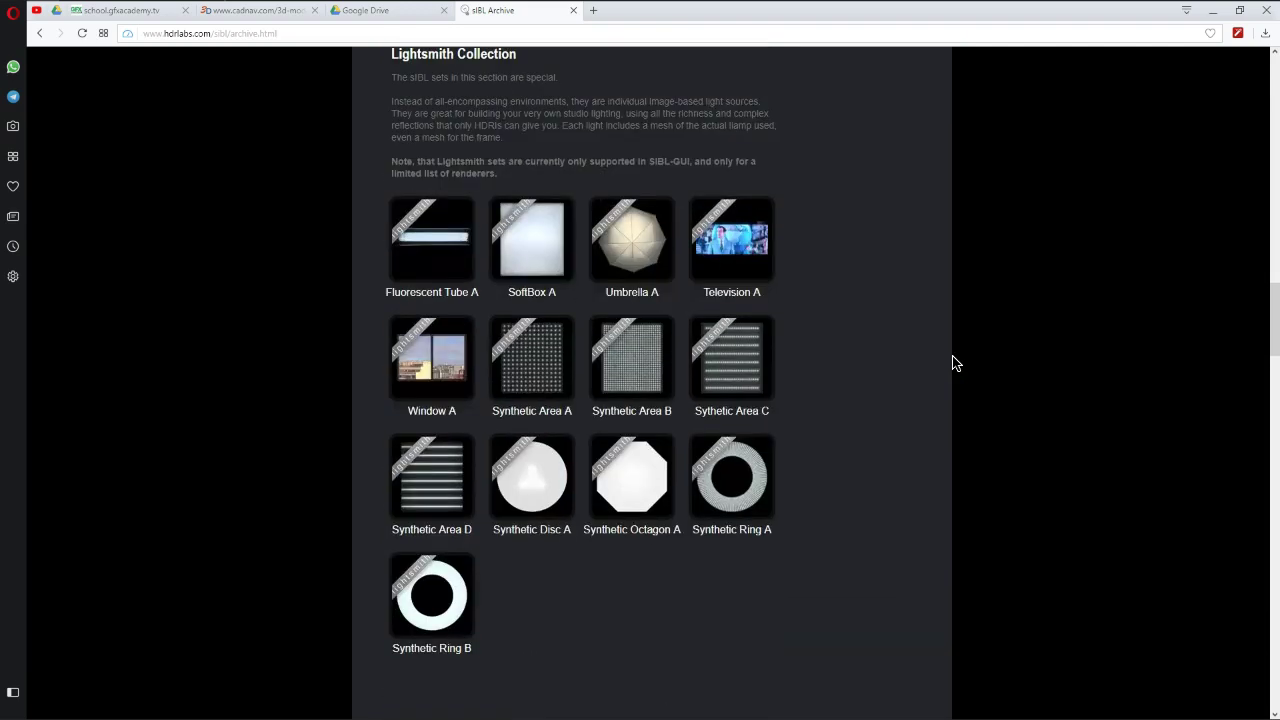
{"action": "mouse_move", "coordinate": [509, 476]}
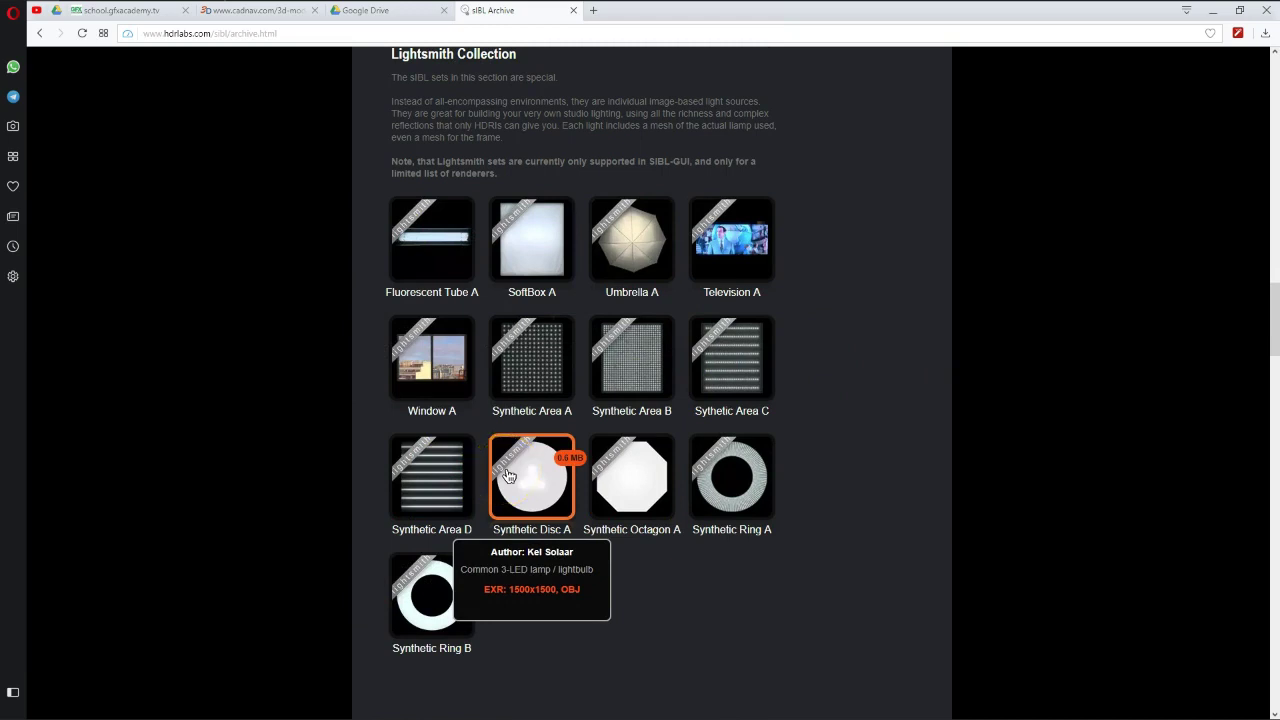
- Go back over the archive's environment sets, examining the details of Old Industrial Hall, Factory Catwalk and Circus Backstage
{"action": "scroll", "coordinate": [849, 323], "scroll_direction": "up", "scroll_amount": 3}
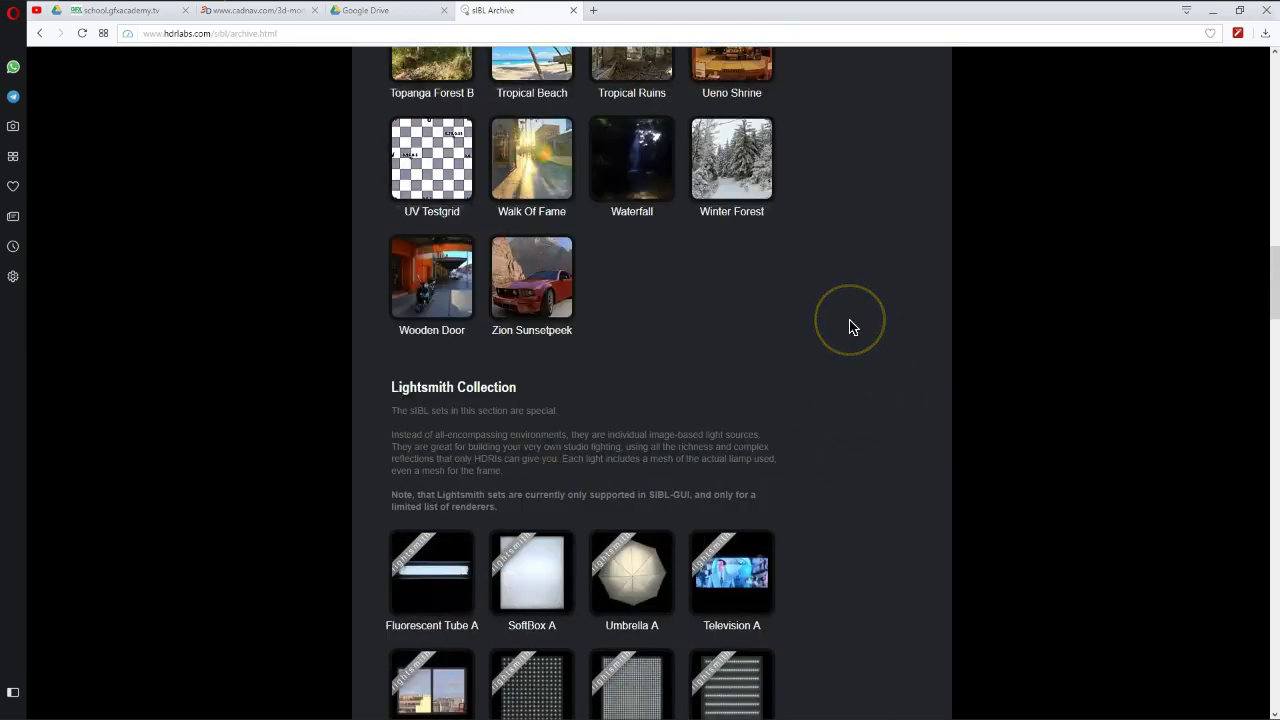
{"action": "scroll", "coordinate": [850, 330], "scroll_direction": "up", "scroll_amount": 1}
{"action": "scroll", "coordinate": [828, 445], "scroll_direction": "up", "scroll_amount": 1}
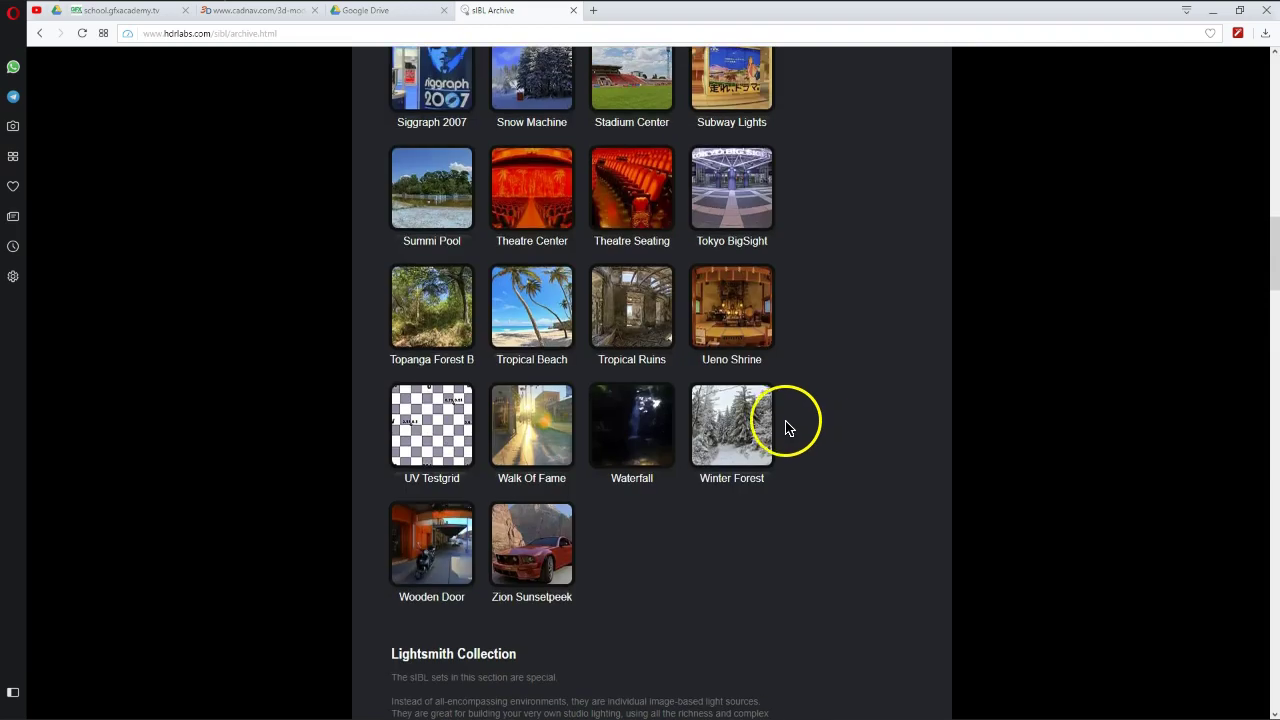
{"action": "scroll", "coordinate": [785, 422], "scroll_direction": "up", "scroll_amount": 4}
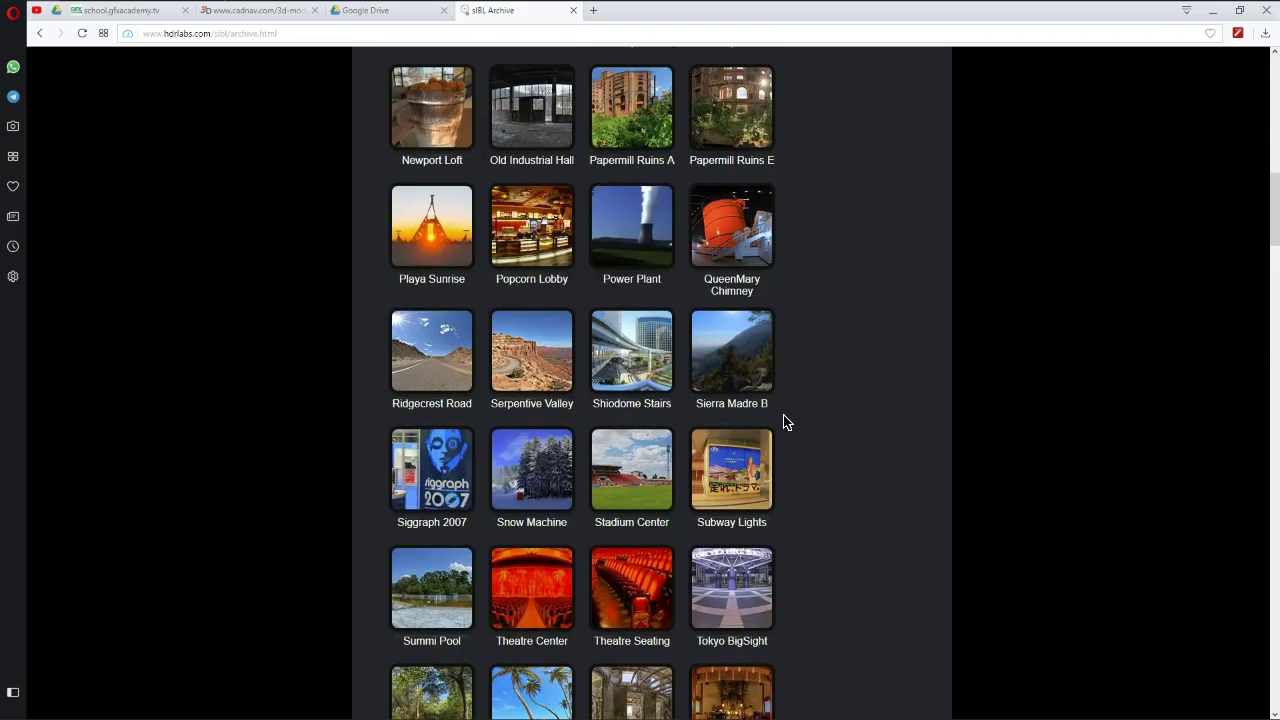
{"action": "scroll", "coordinate": [785, 422], "scroll_direction": "up", "scroll_amount": 2}
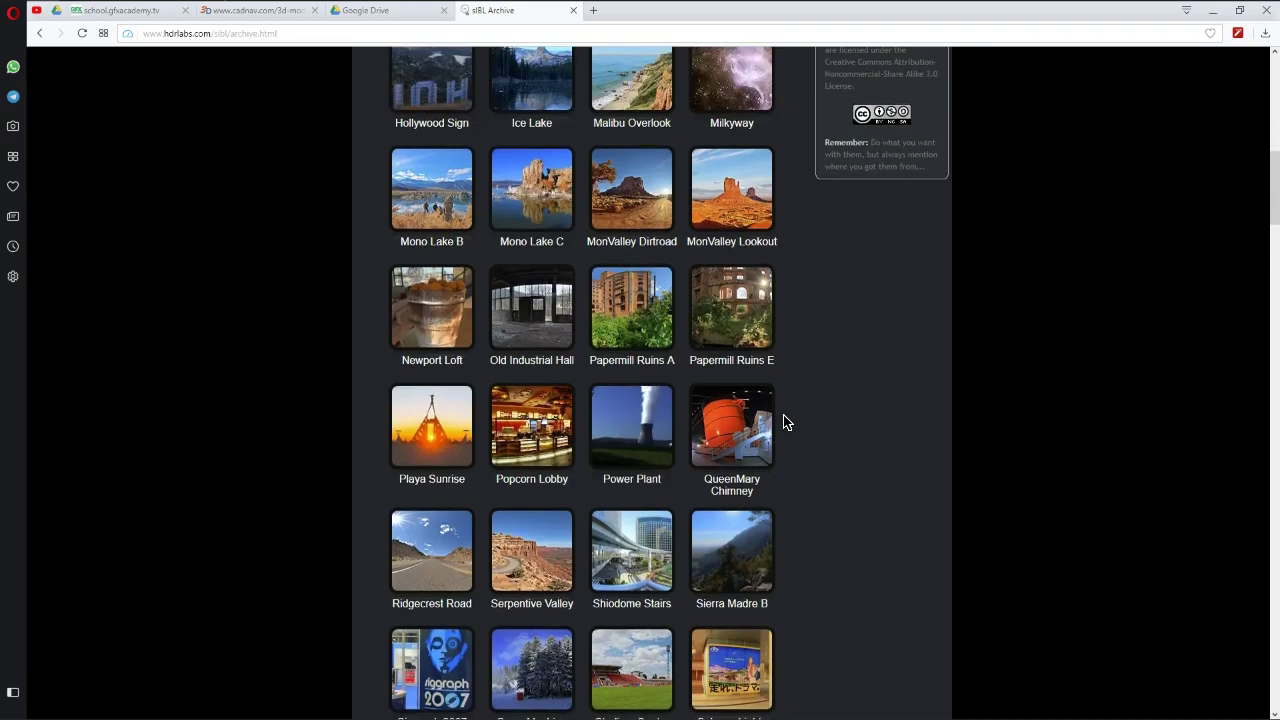
{"action": "scroll", "coordinate": [785, 422], "scroll_direction": "up", "scroll_amount": 1}
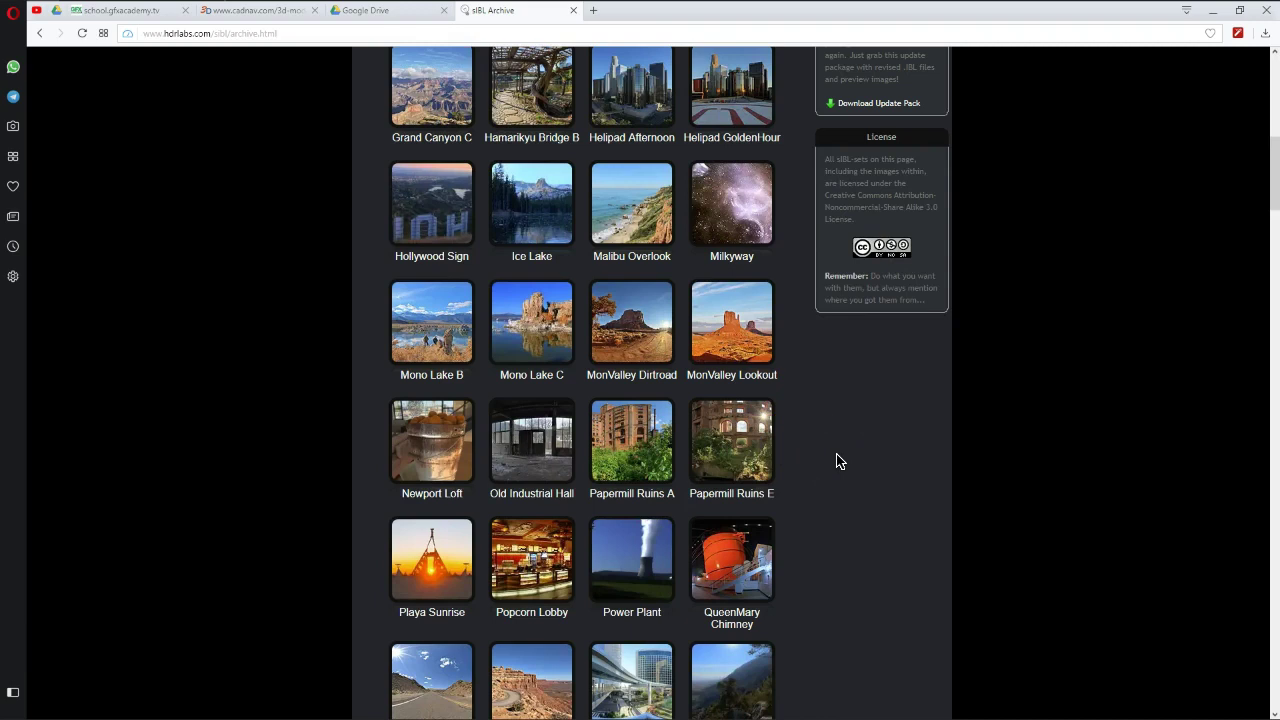
{"action": "mouse_move", "coordinate": [551, 506]}
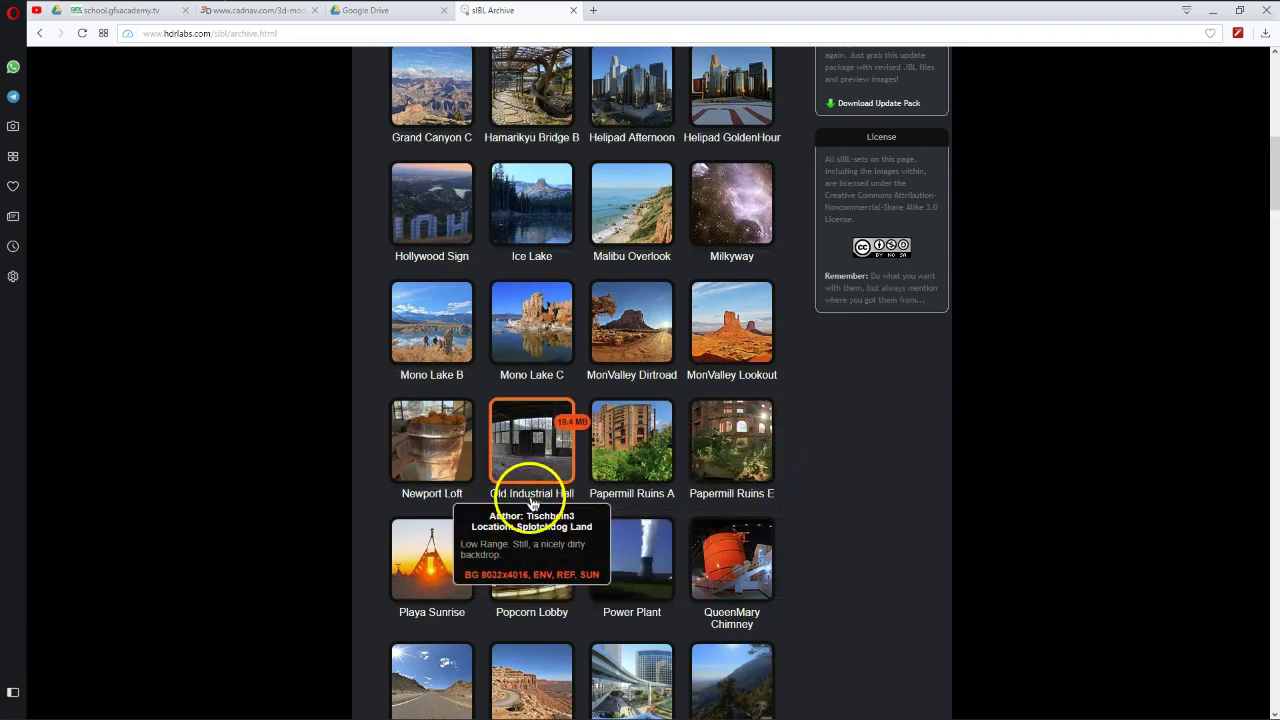
{"action": "scroll", "coordinate": [537, 497], "scroll_direction": "up", "scroll_amount": 3}
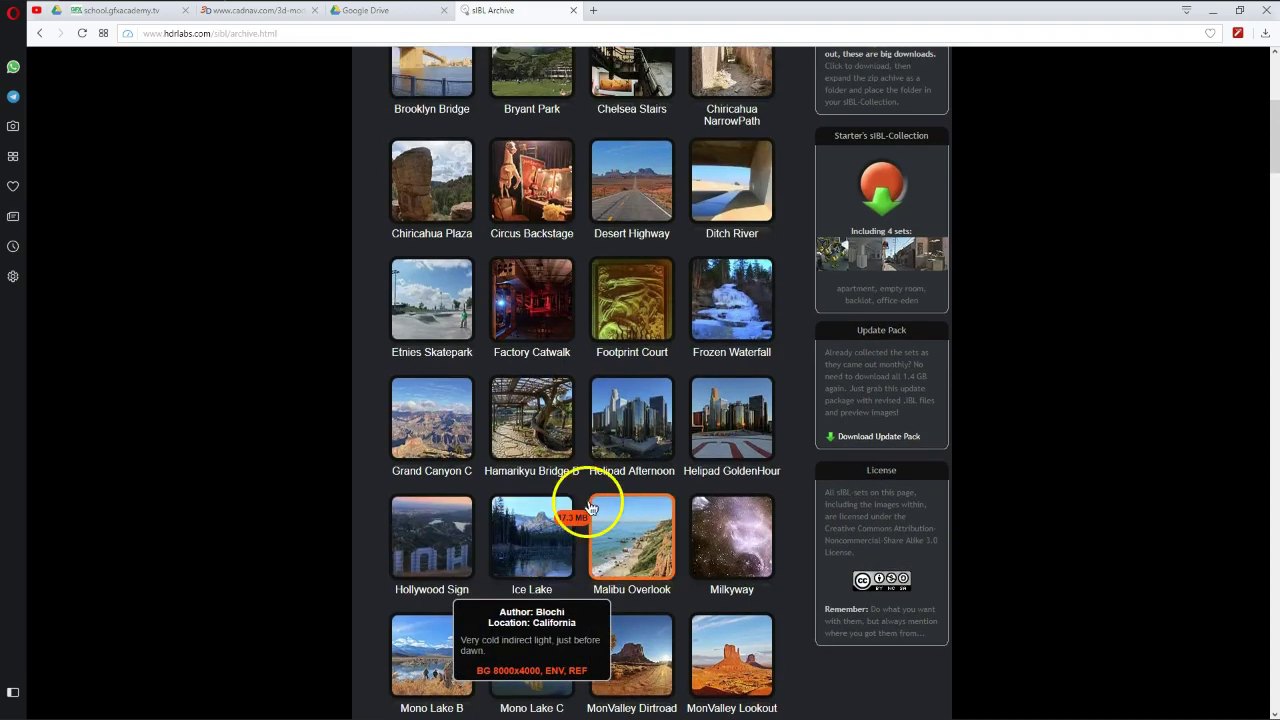
{"action": "mouse_move", "coordinate": [543, 358]}
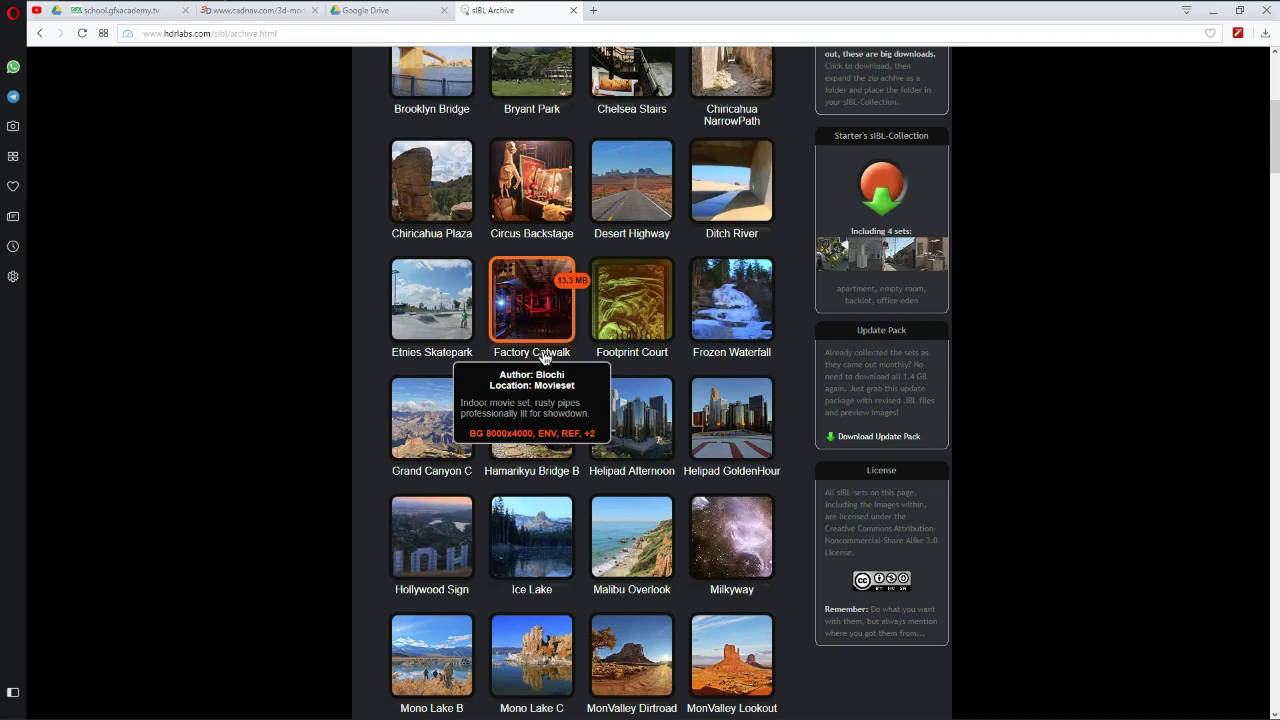
{"action": "scroll", "coordinate": [543, 358], "scroll_direction": "up", "scroll_amount": 1}
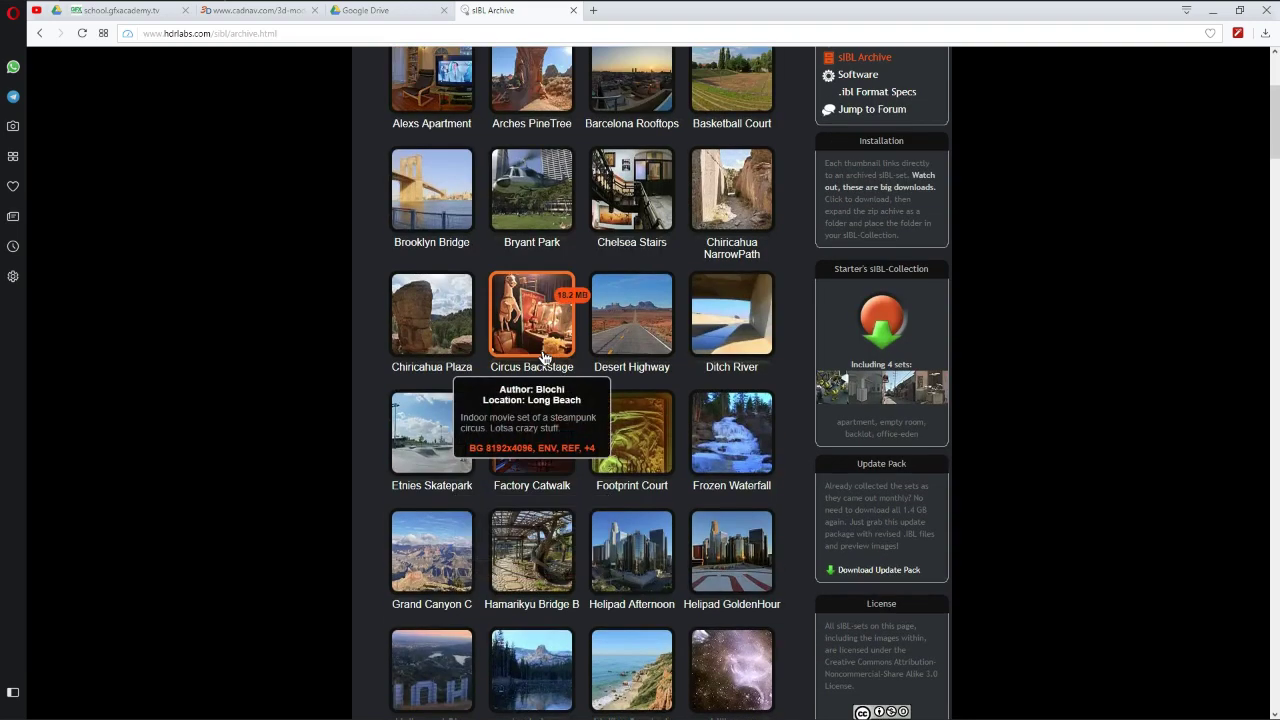
{"action": "scroll", "coordinate": [543, 358], "scroll_direction": "up", "scroll_amount": 2}
{"action": "scroll", "coordinate": [543, 358], "scroll_direction": "down", "scroll_amount": 3}
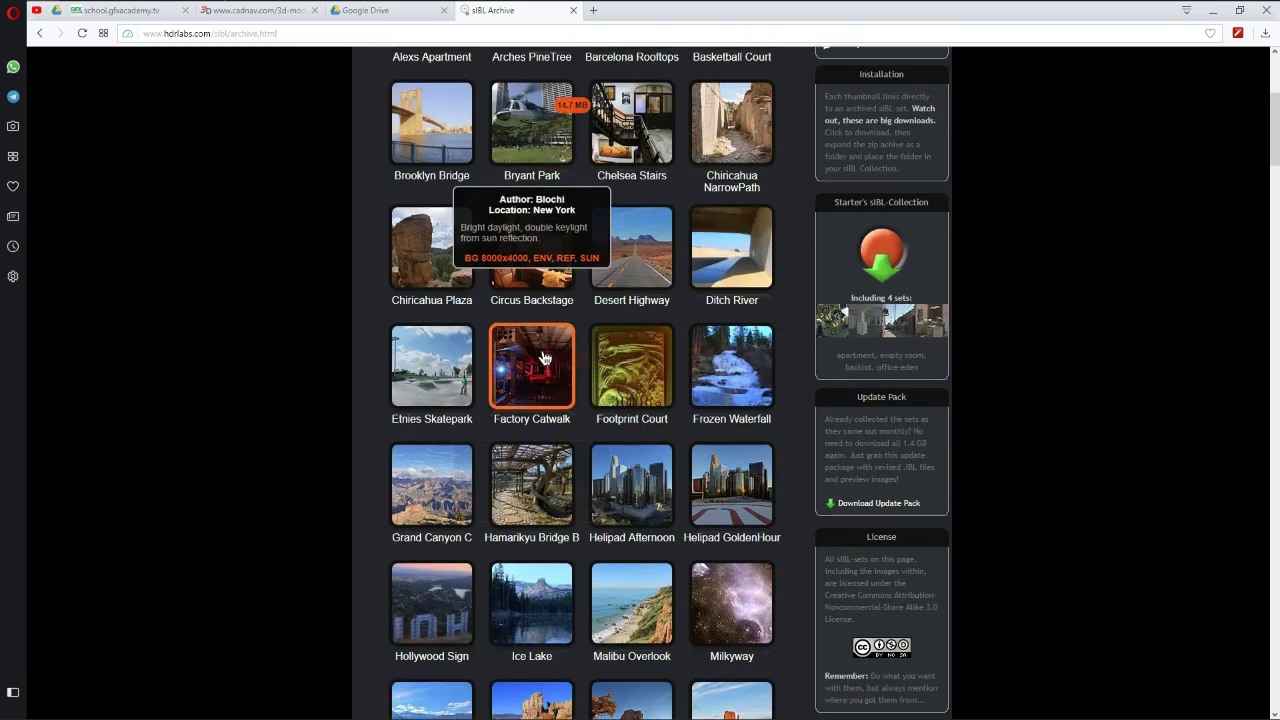
{"action": "scroll", "coordinate": [543, 358], "scroll_direction": "down", "scroll_amount": 3}
{"action": "scroll", "coordinate": [543, 358], "scroll_direction": "down", "scroll_amount": 3}
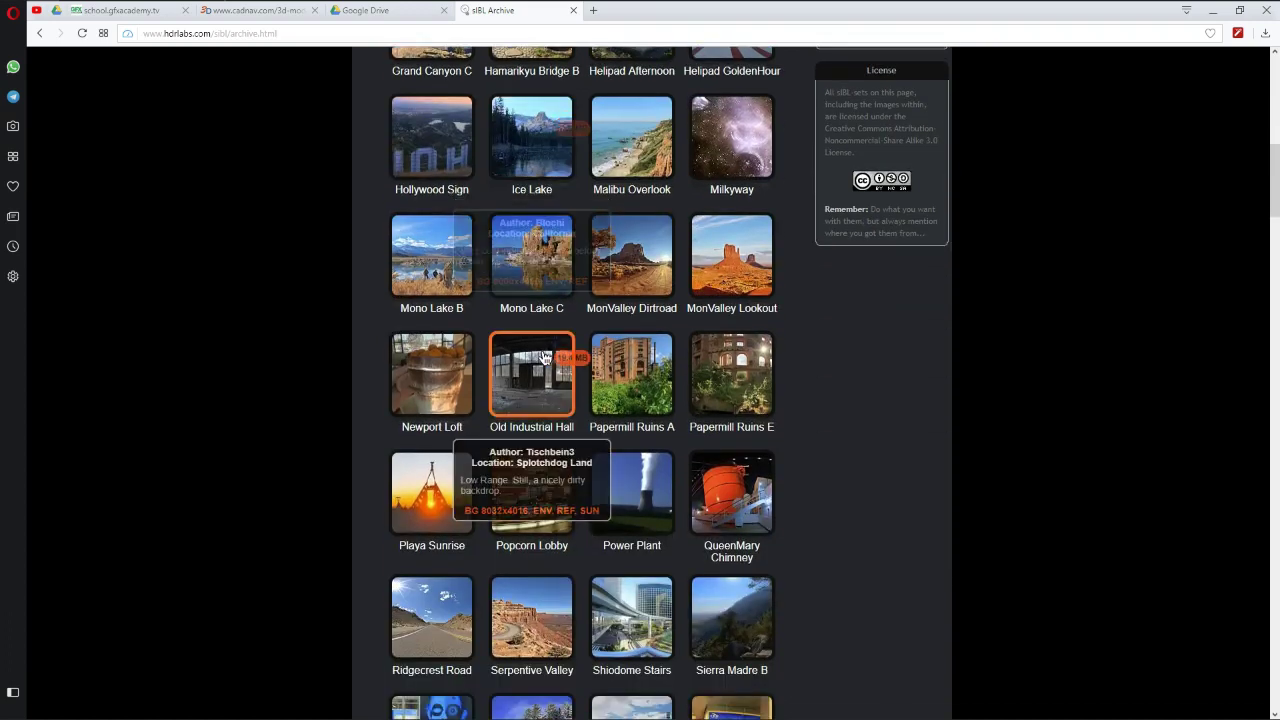
{"action": "scroll", "coordinate": [543, 358], "scroll_direction": "down", "scroll_amount": 1}
{"action": "scroll", "coordinate": [543, 358], "scroll_direction": "down", "scroll_amount": 3}
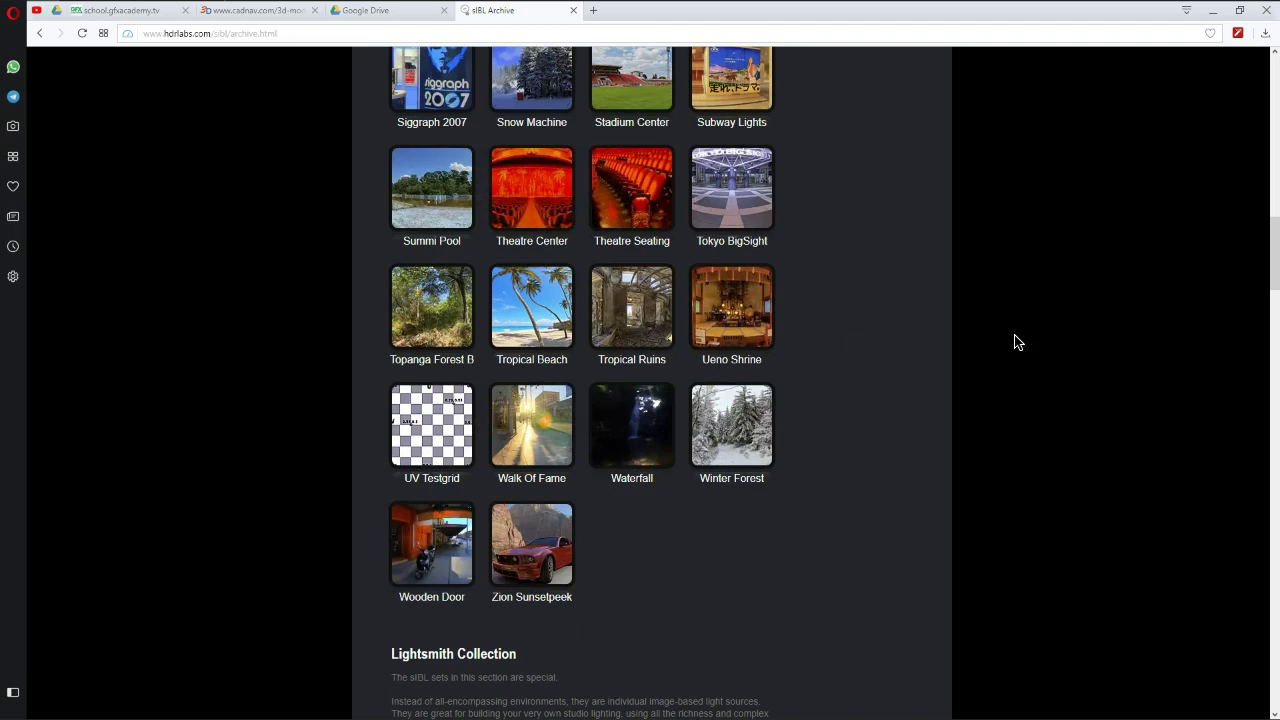
- Look over the rest of the archive page, including its update pack and starter collection, and switch back to Cinema 4D's image file dialog
{"action": "scroll", "coordinate": [1017, 342], "scroll_direction": "down", "scroll_amount": 2}
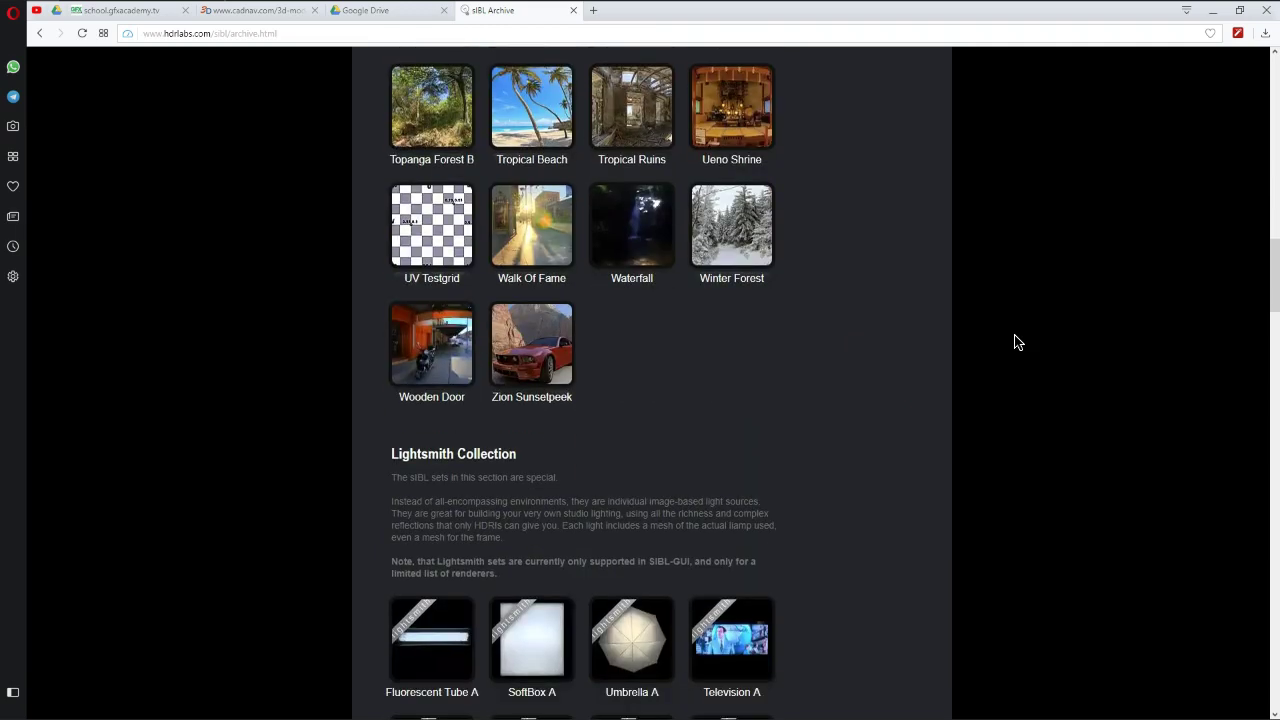
{"action": "scroll", "coordinate": [1014, 340], "scroll_direction": "up", "scroll_amount": 20}
{"action": "scroll", "coordinate": [940, 417], "scroll_direction": "down", "scroll_amount": 3}
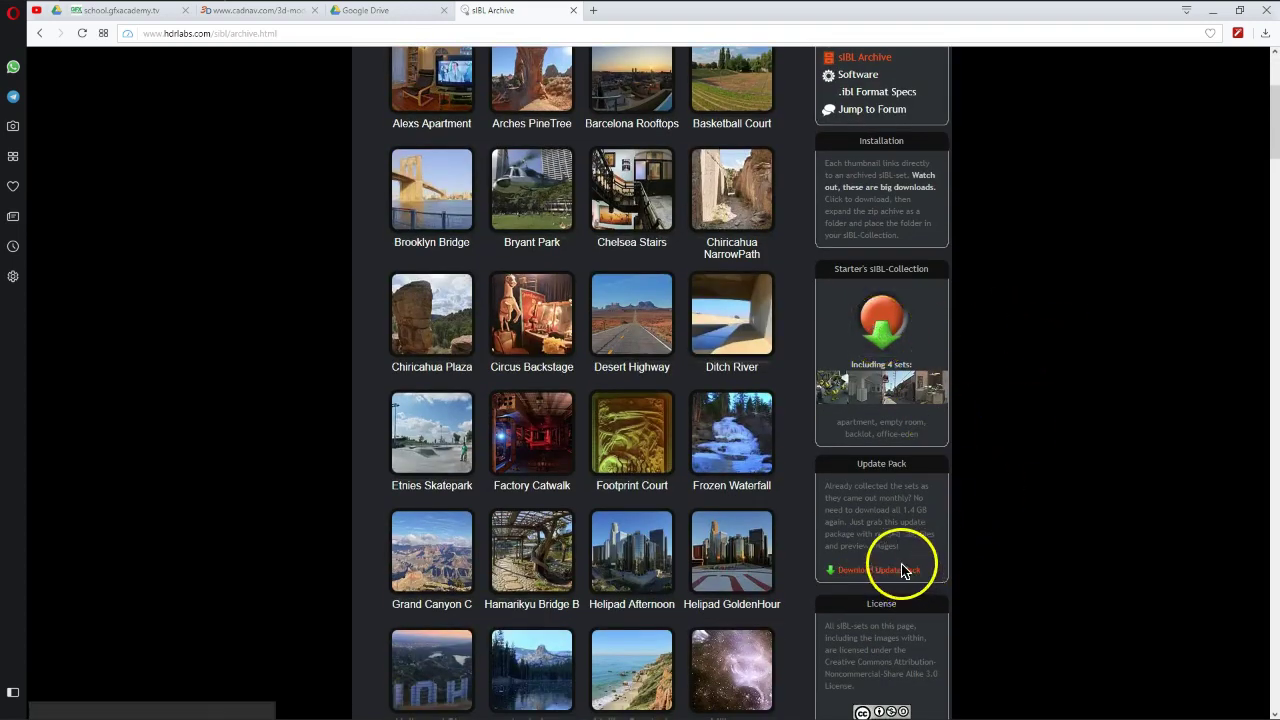
{"action": "scroll", "coordinate": [1017, 309], "scroll_direction": "up", "scroll_amount": 3}
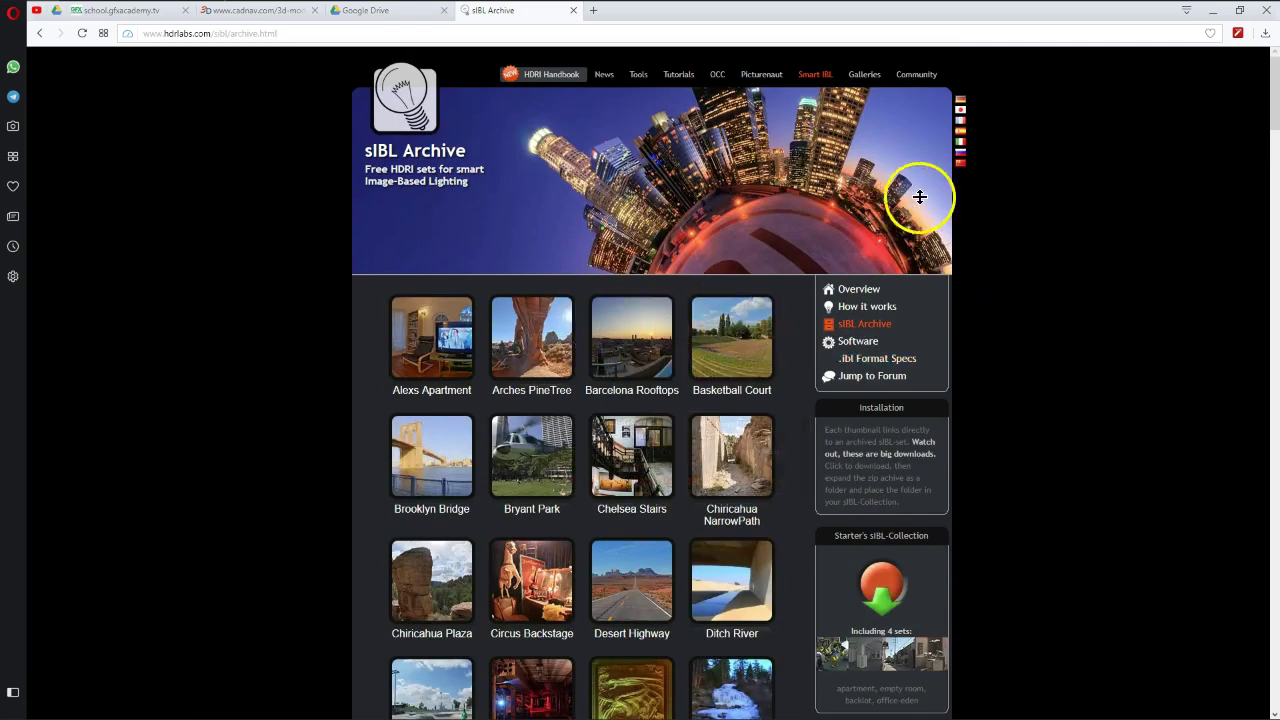
{"action": "mouse_move", "coordinate": [208, 8]}
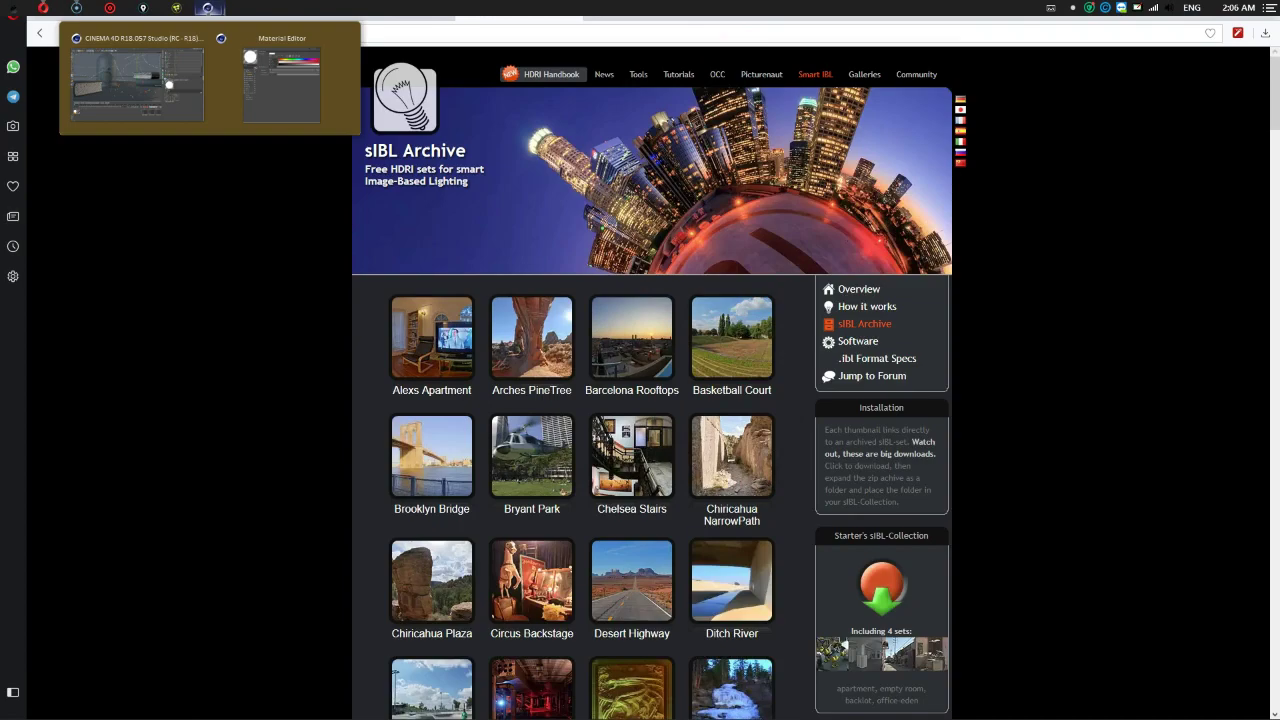
{"action": "left_click", "coordinate": [177, 70]}
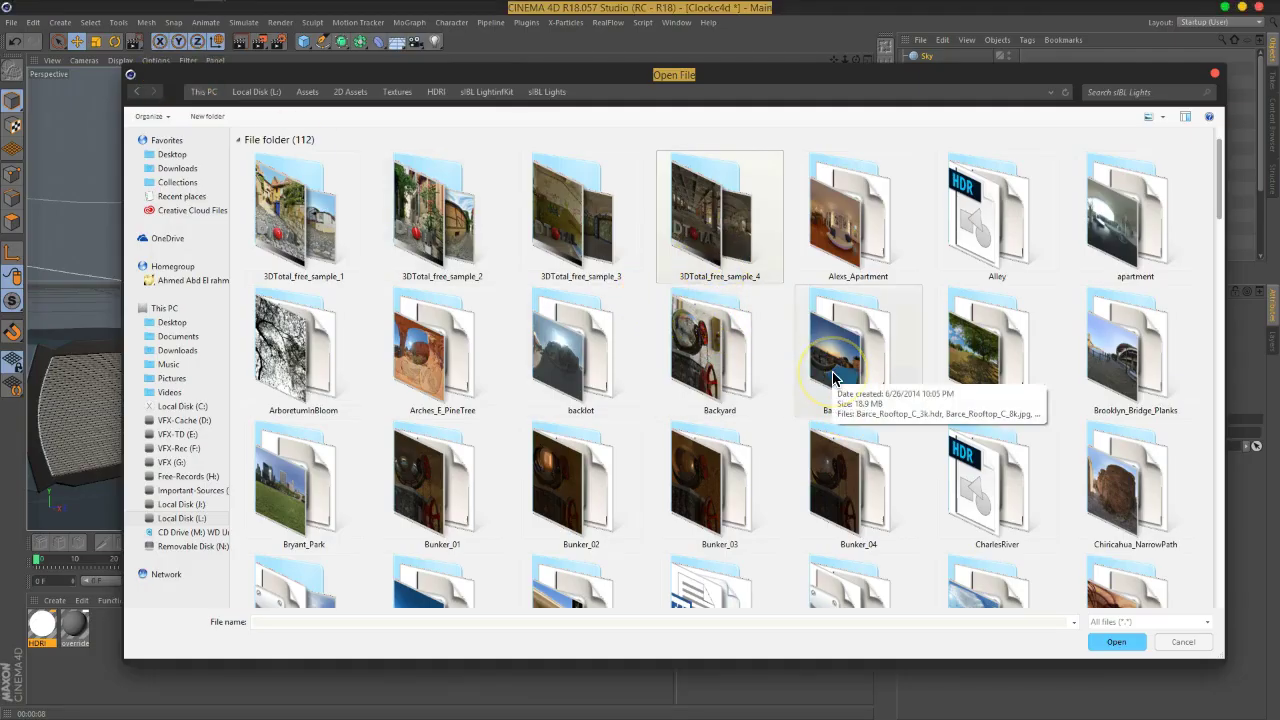
- Open the Bunker_02 folder from the sIBL Lights collection and enlarge its file thumbnails
{"action": "scroll", "coordinate": [833, 378], "scroll_direction": "down", "scroll_amount": 2}
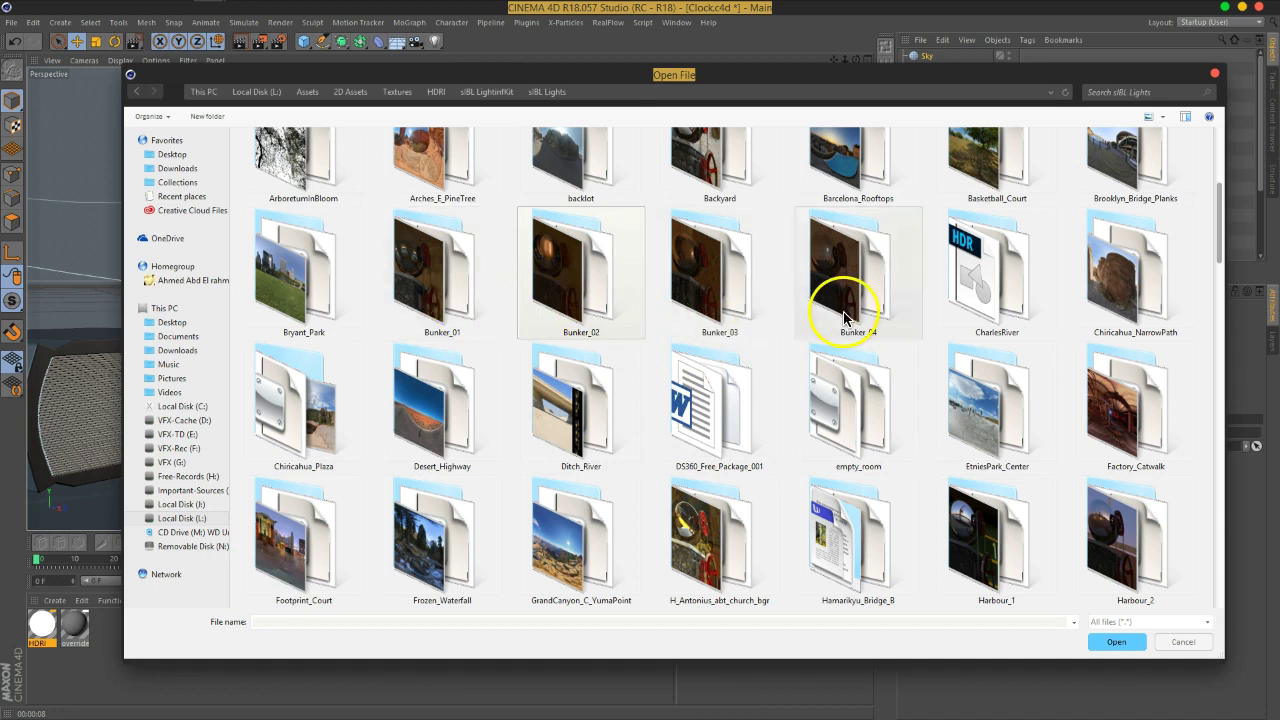
{"action": "double_click", "coordinate": [561, 290]}
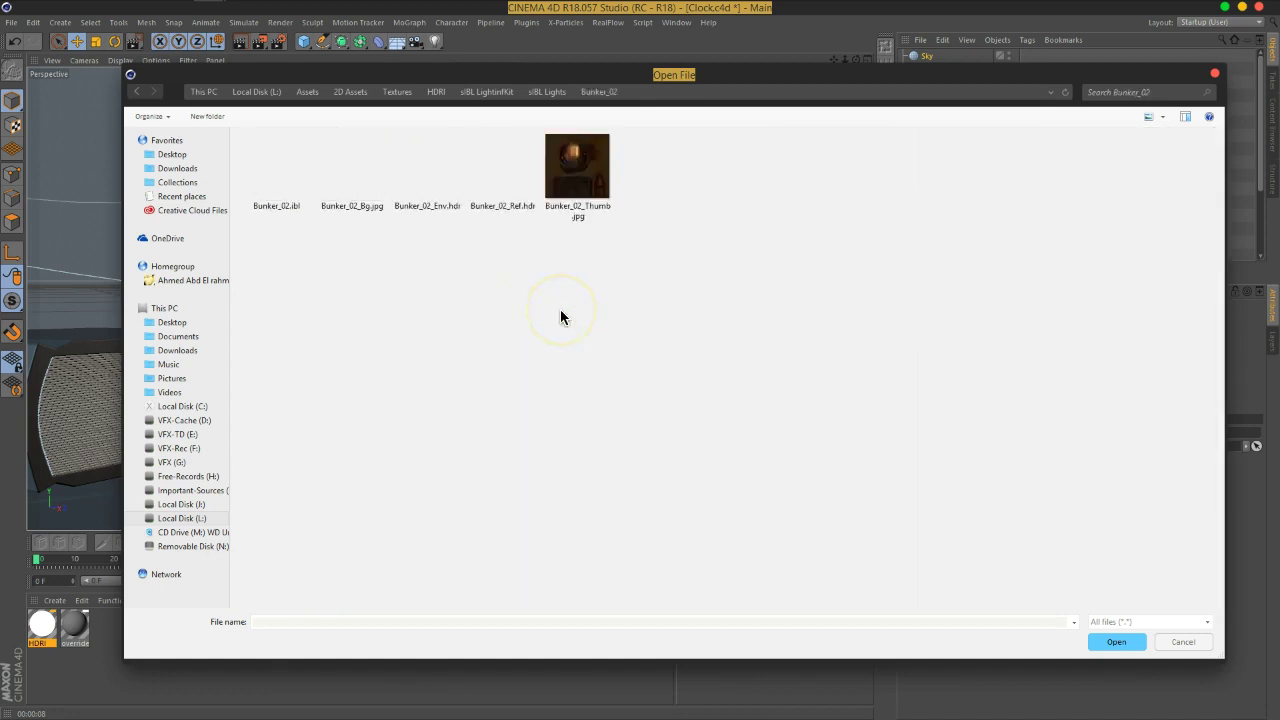
{"action": "scroll", "coordinate": [560, 317], "scroll_direction": "up", "scroll_amount": 2, "text": "ctrl"}
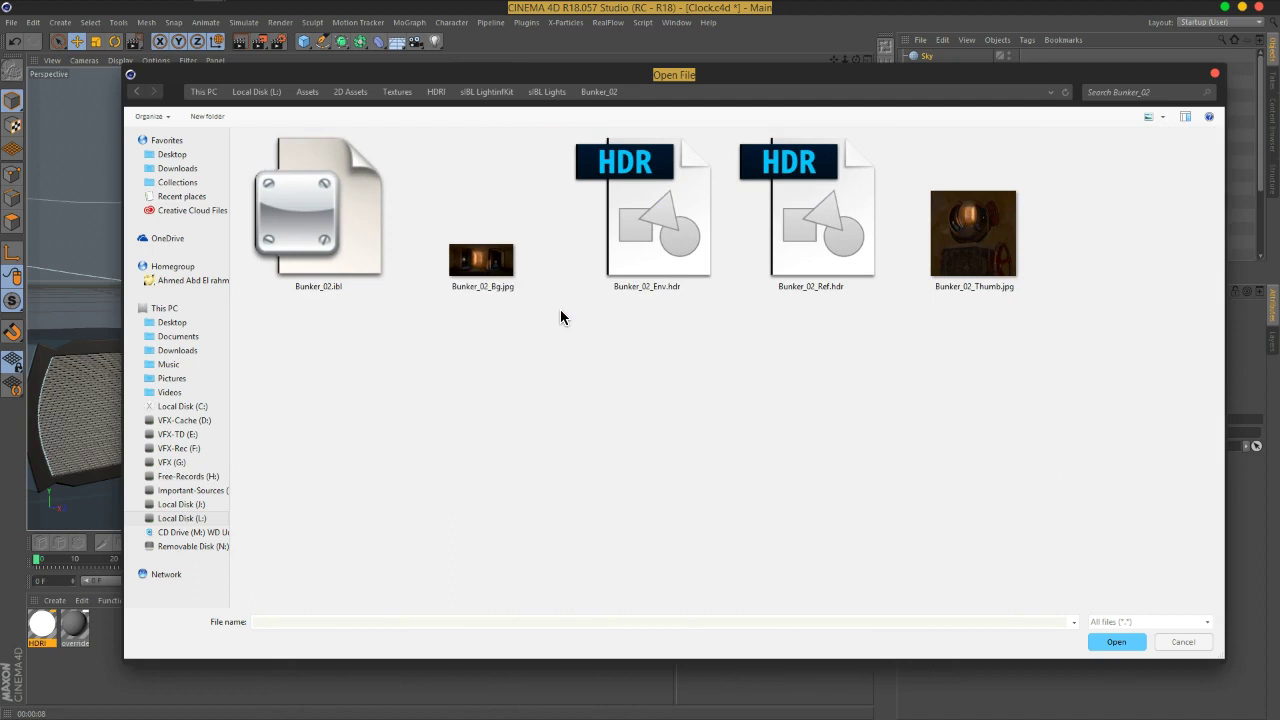
- Preview Bunker_02_Bg.jpg at actual size in Windows Photo Viewer, examine its window light, and close the viewer
{"action": "right_click", "coordinate": [505, 282]}
{"action": "left_click", "coordinate": [380, 312]}
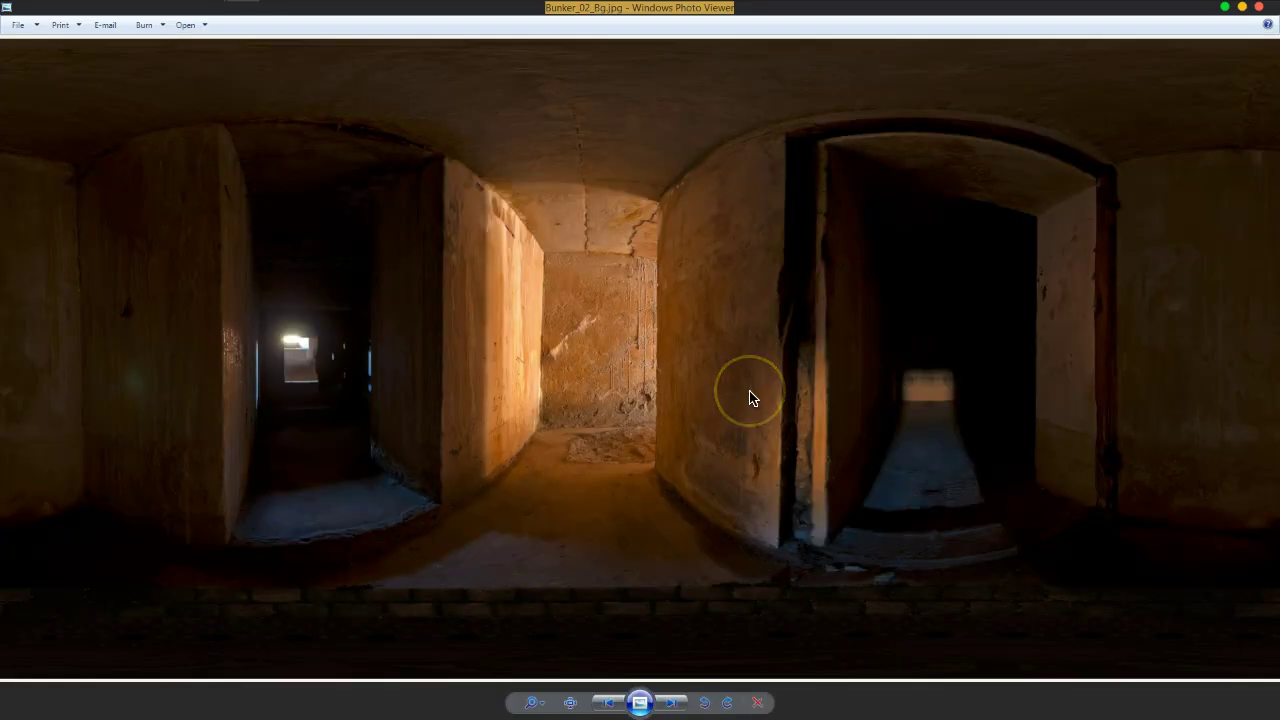
{"action": "left_click", "coordinate": [570, 702]}
{"action": "left_click_drag", "start_coordinate": [598, 574], "coordinate": [606, 357]}
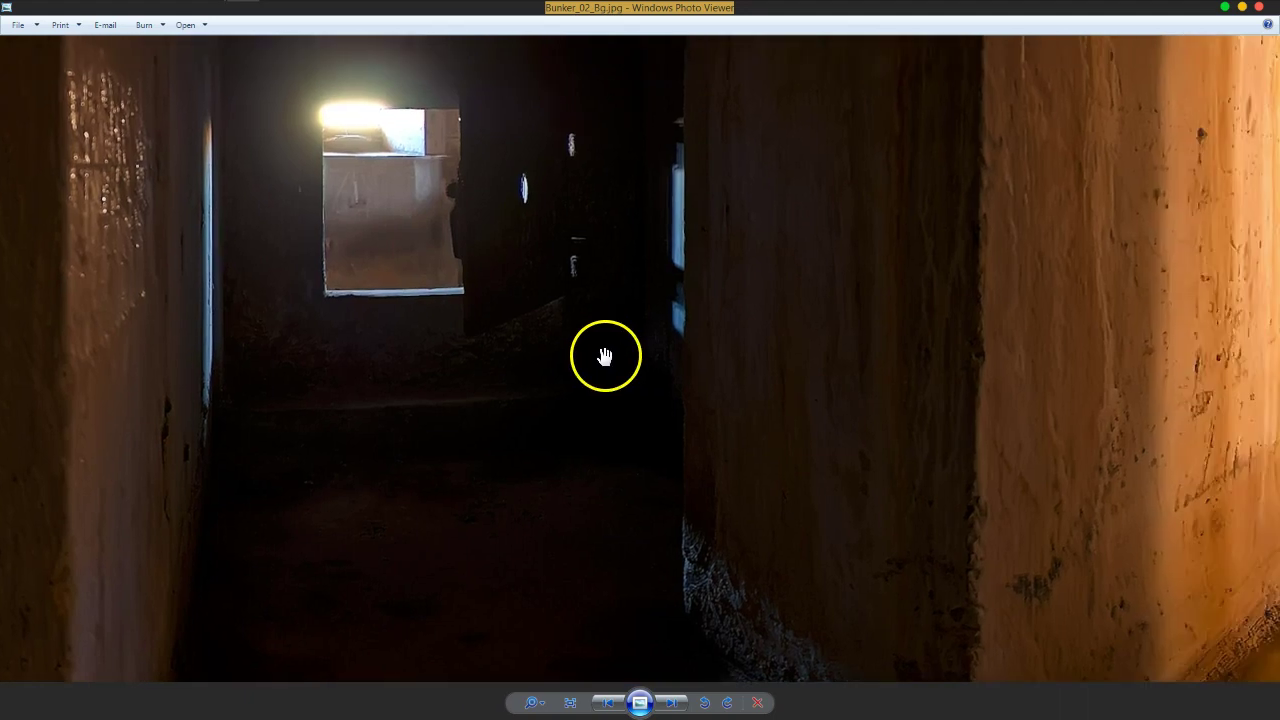
{"action": "left_click", "coordinate": [1270, 10]}
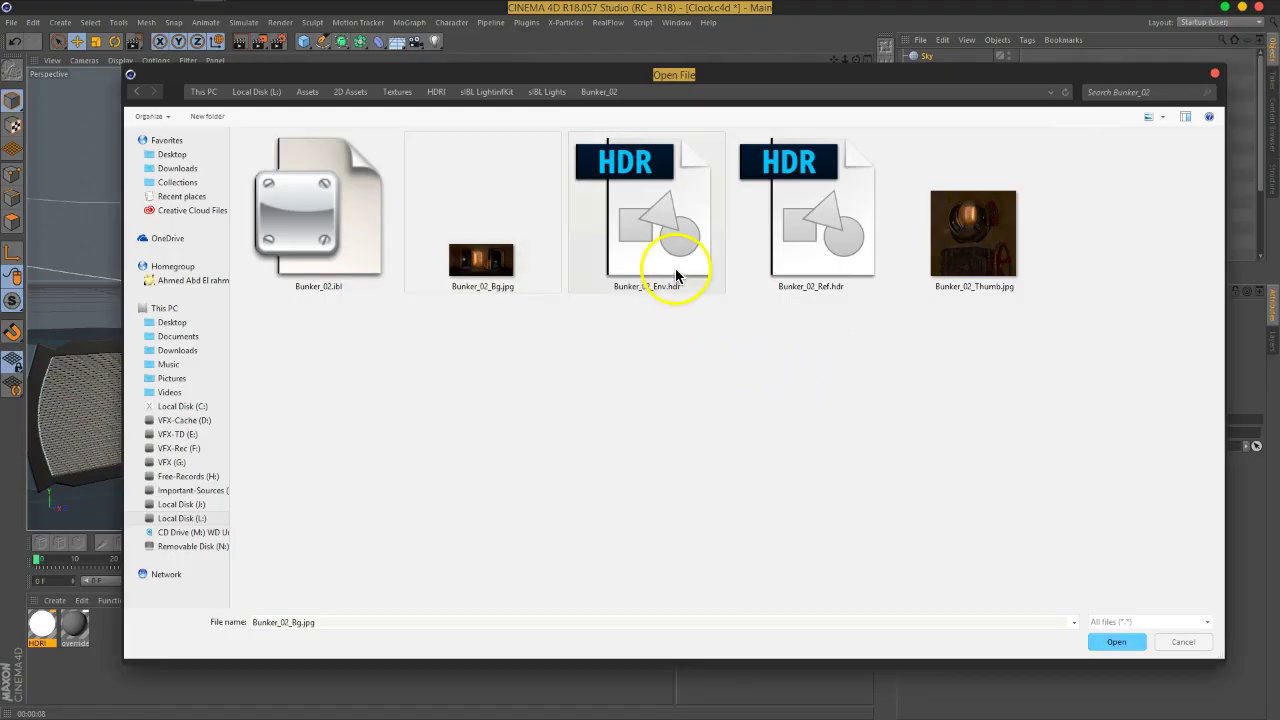
- Load Bunker_02_Ref.hdr as the HDRI material's Luminance texture without copying it to the project location
{"action": "left_click", "coordinate": [808, 286]}
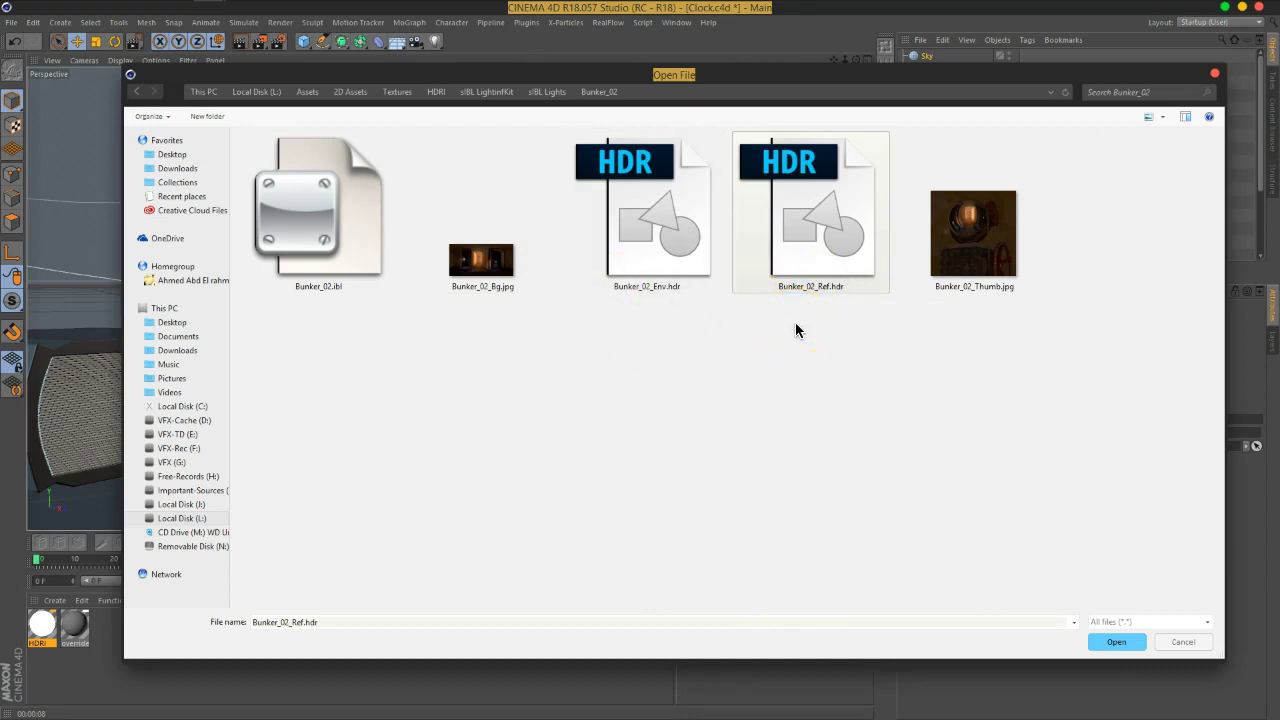
{"action": "left_click", "coordinate": [847, 268]}
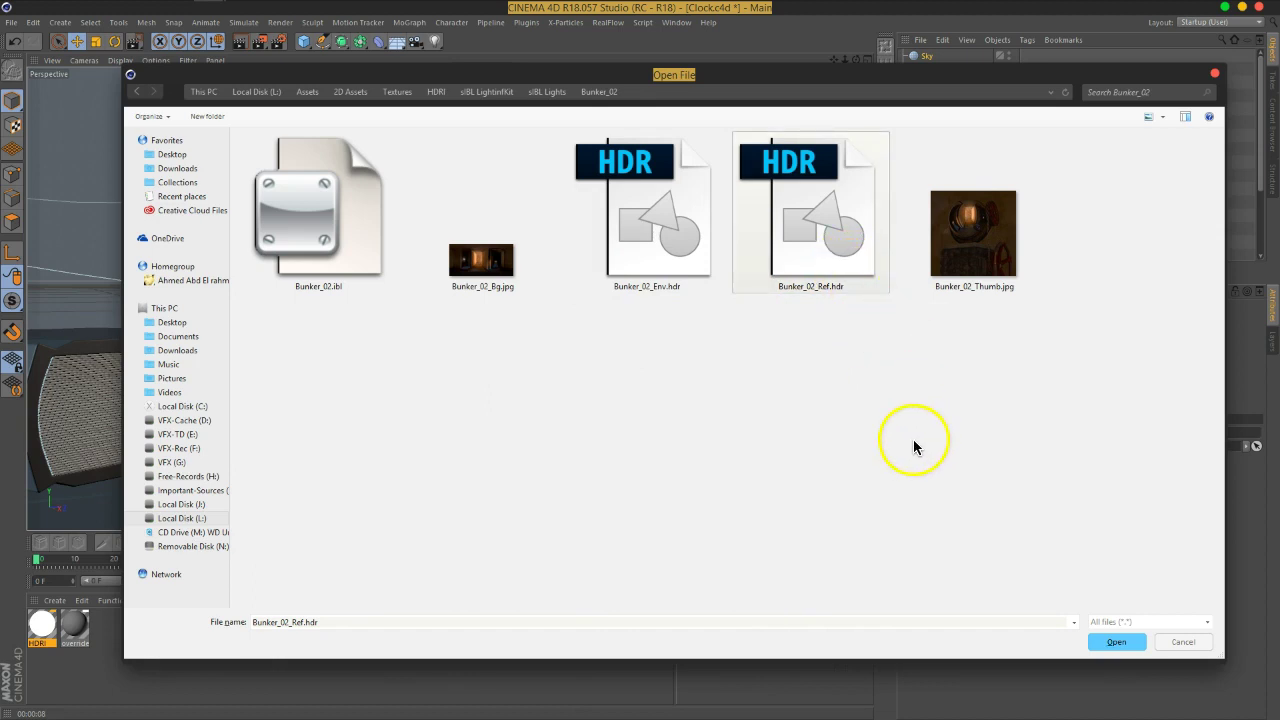
{"action": "left_click", "coordinate": [1114, 641]}
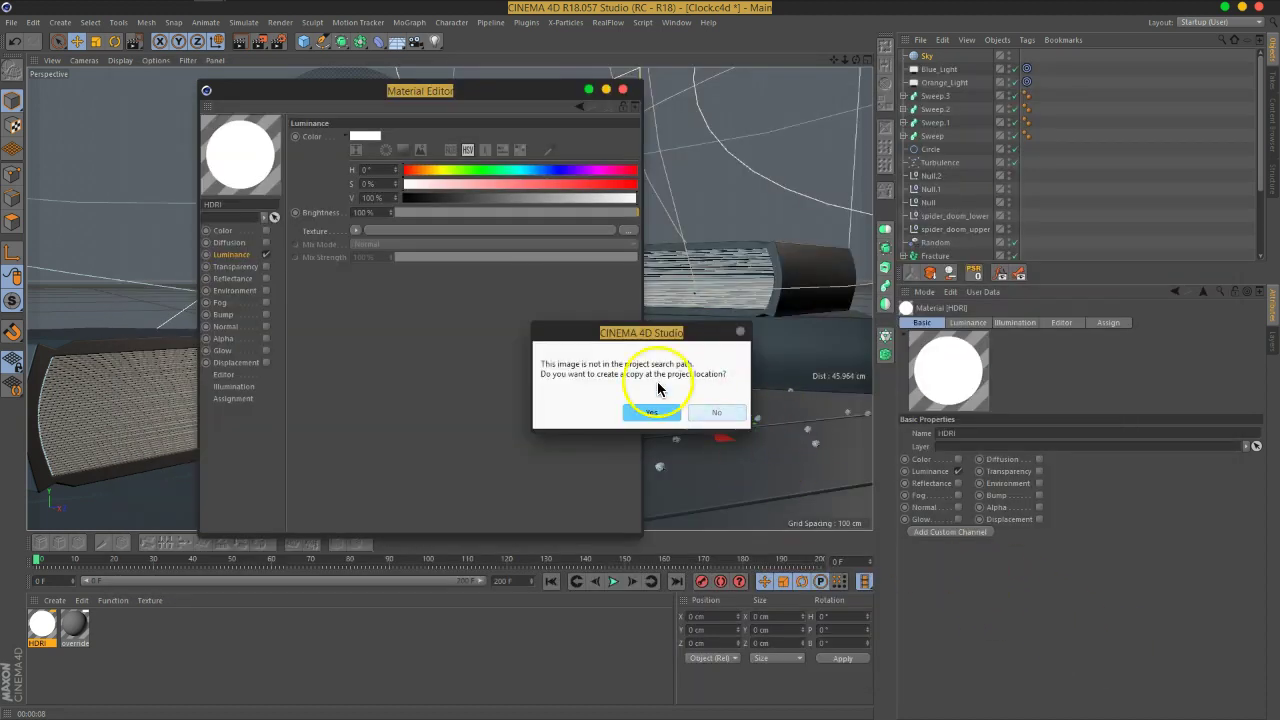
{"action": "left_click", "coordinate": [706, 420]}
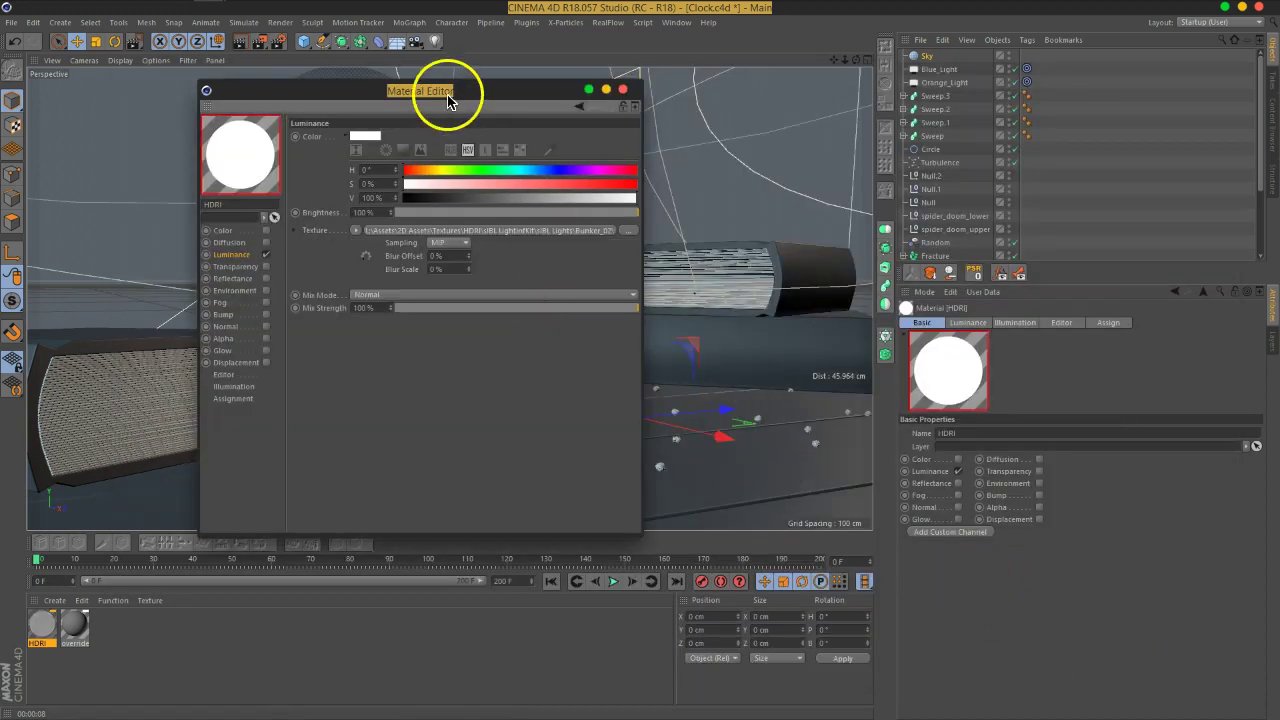
- Show the HDRI material's preview in its own enlarged window beside the Material Editor and examine the loaded image
{"action": "left_click_drag", "start_coordinate": [457, 86], "coordinate": [1024, 57]}
{"action": "left_click_drag", "start_coordinate": [1115, 35], "coordinate": [1113, 37]}
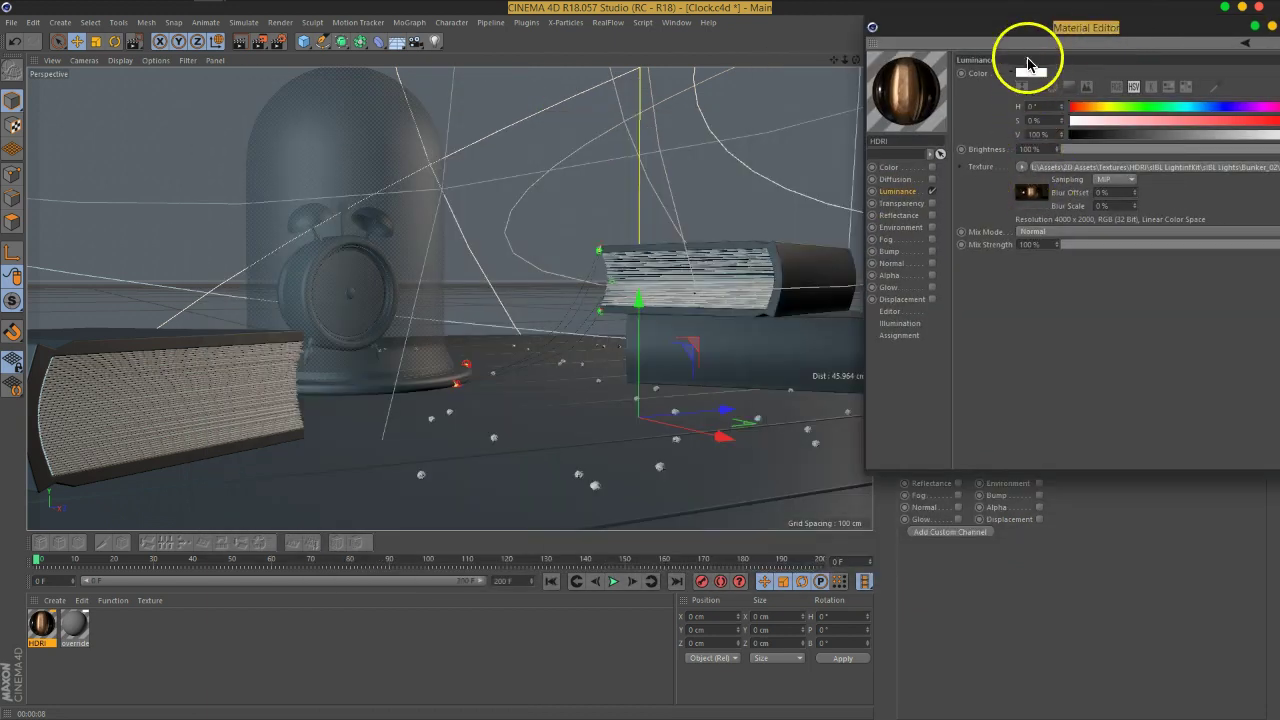
{"action": "left_click_drag", "start_coordinate": [1023, 51], "coordinate": [920, 43]}
{"action": "right_click", "coordinate": [806, 122]}
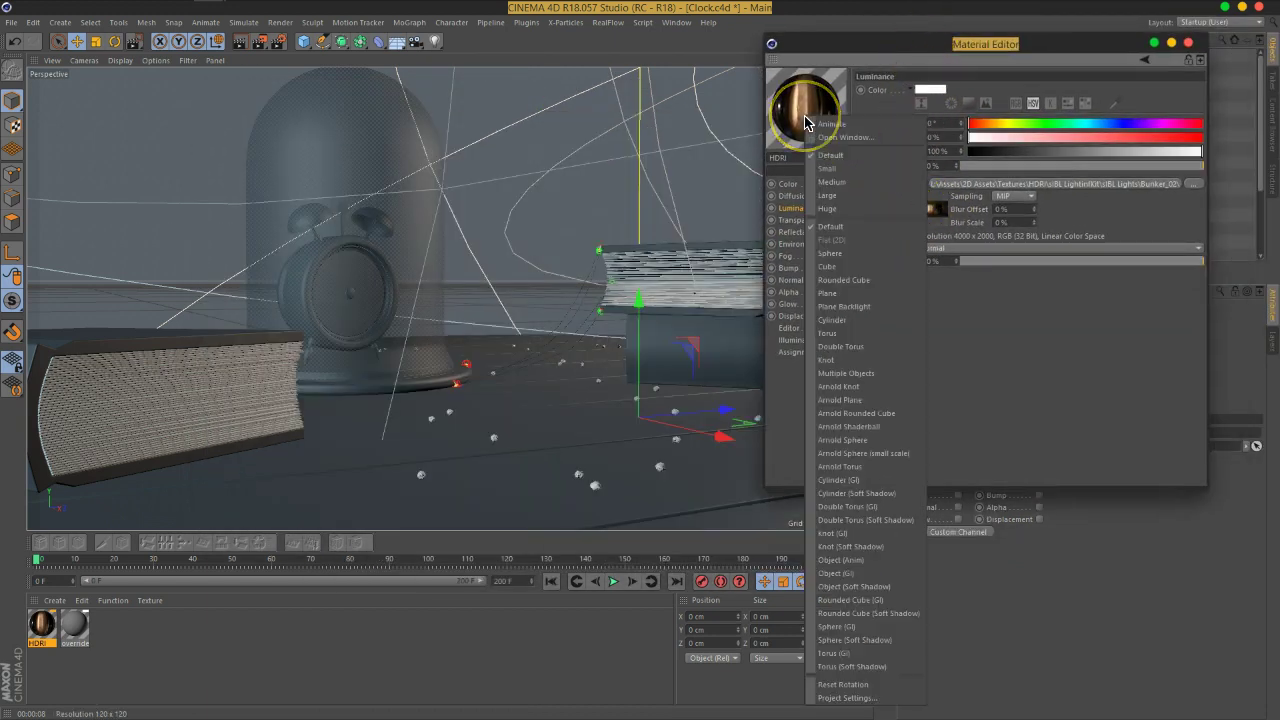
{"action": "left_click", "coordinate": [826, 137]}
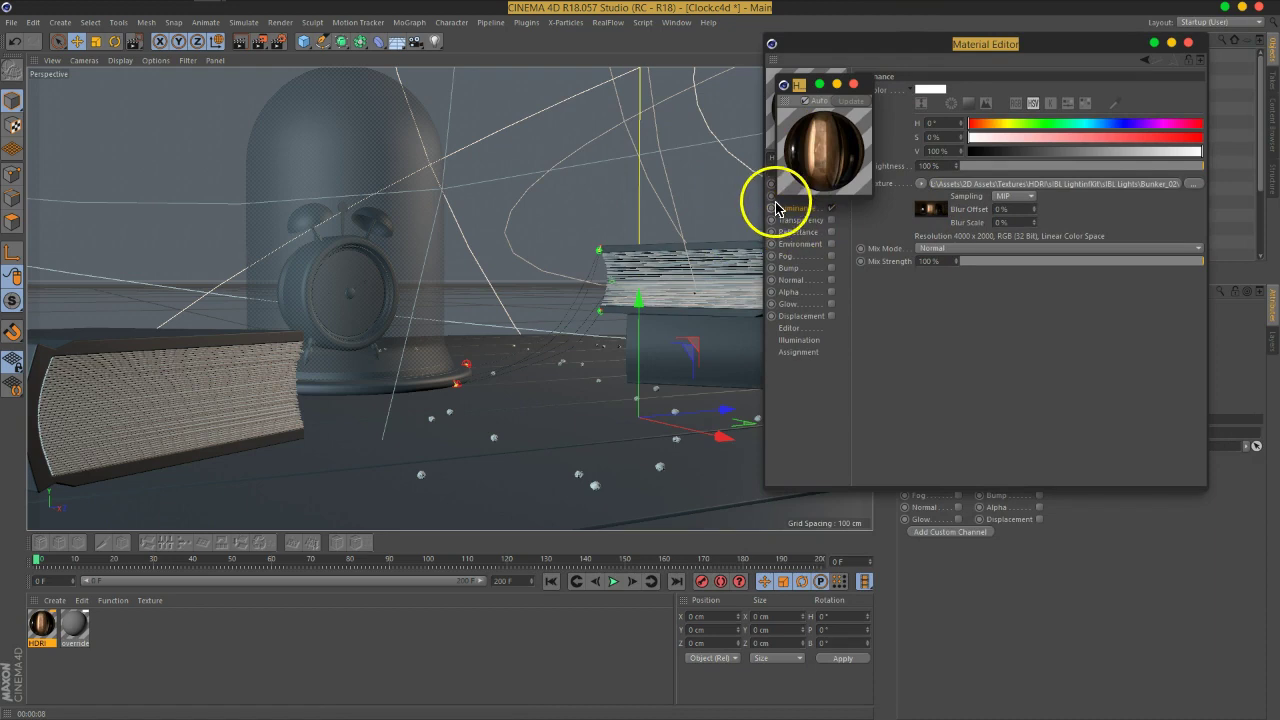
{"action": "left_click_drag", "start_coordinate": [779, 197], "coordinate": [333, 560]}
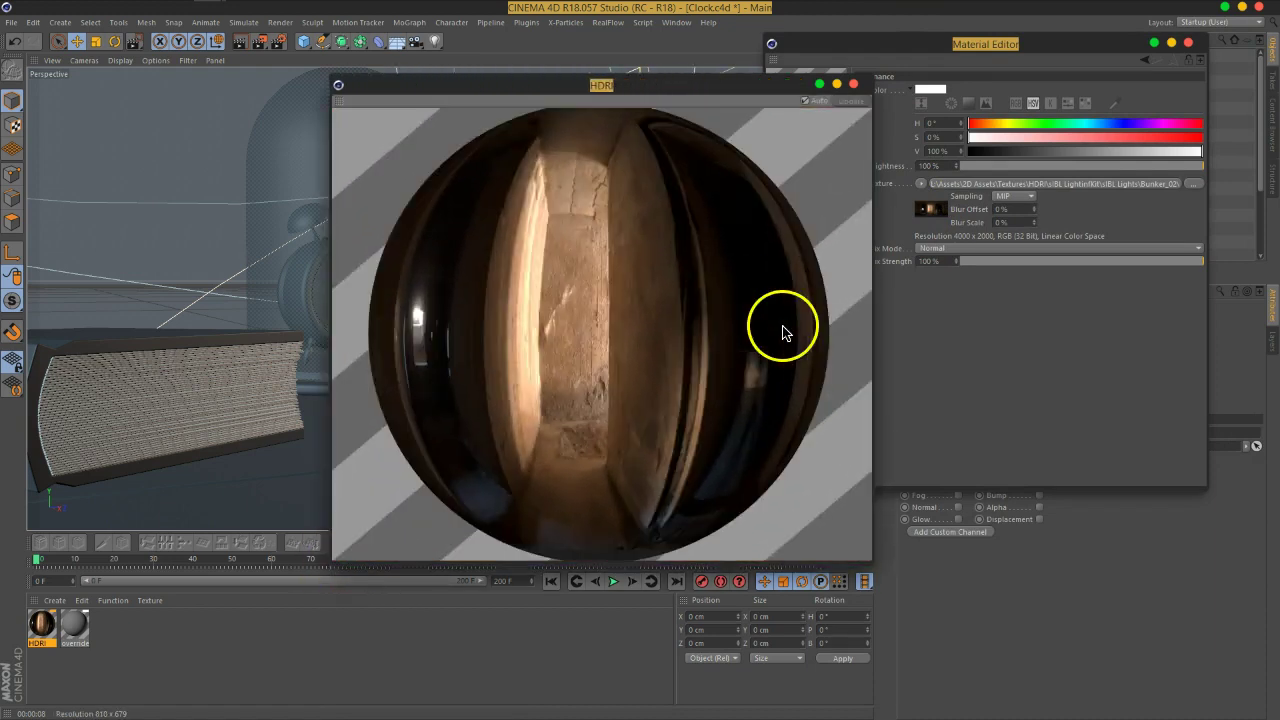
{"action": "left_click_drag", "start_coordinate": [722, 88], "coordinate": [505, 78]}
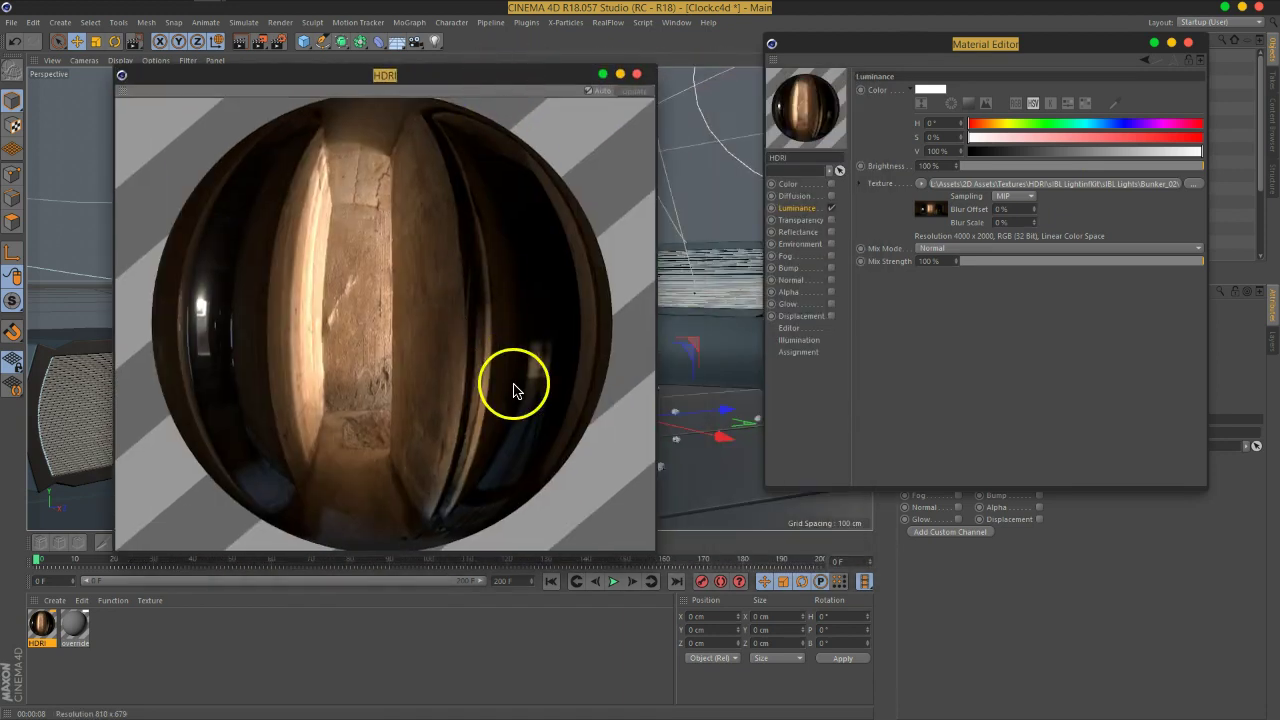
{"action": "left_click_drag", "start_coordinate": [425, 72], "coordinate": [440, 218]}
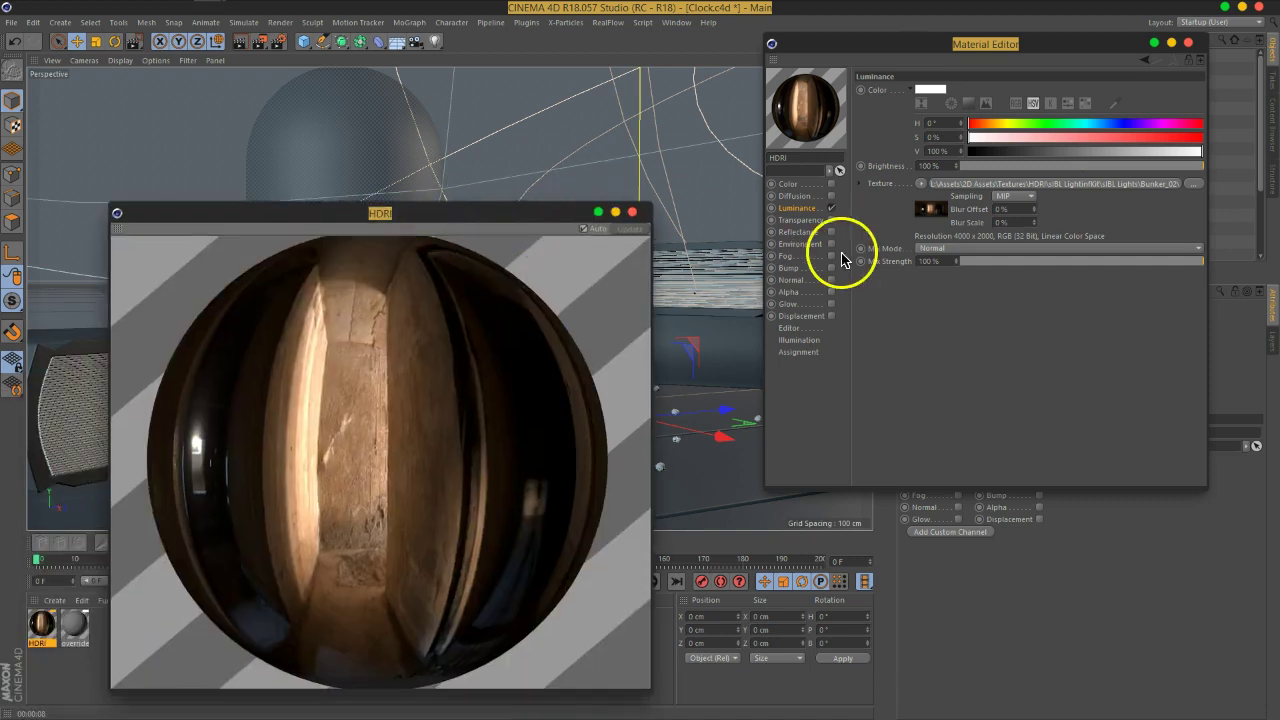
- Close the Material Editor, apply the HDRI material to the Sky object and close the preview window
{"action": "left_click", "coordinate": [1188, 43]}
{"action": "left_click_drag", "start_coordinate": [517, 229], "coordinate": [832, 517]}
{"action": "left_click_drag", "start_coordinate": [50, 642], "coordinate": [950, 177]}
{"action": "left_click_drag", "start_coordinate": [950, 75], "coordinate": [936, 56]}
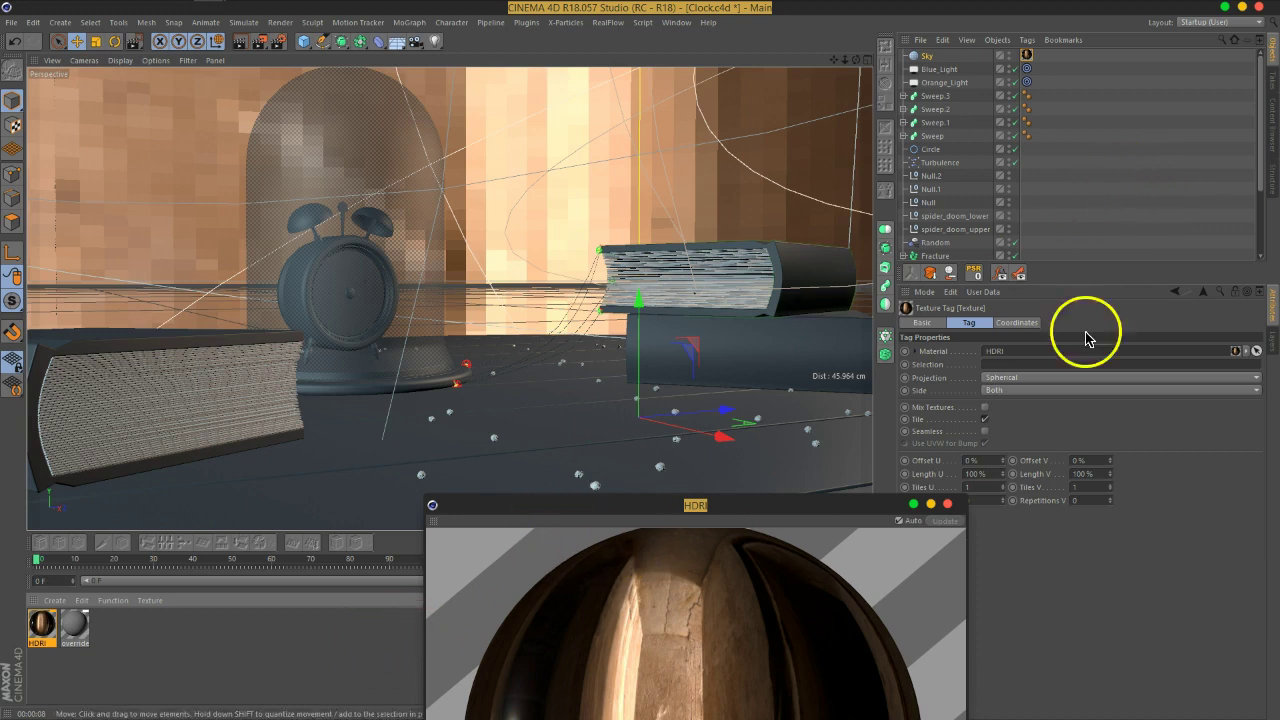
{"action": "left_click", "coordinate": [948, 505]}
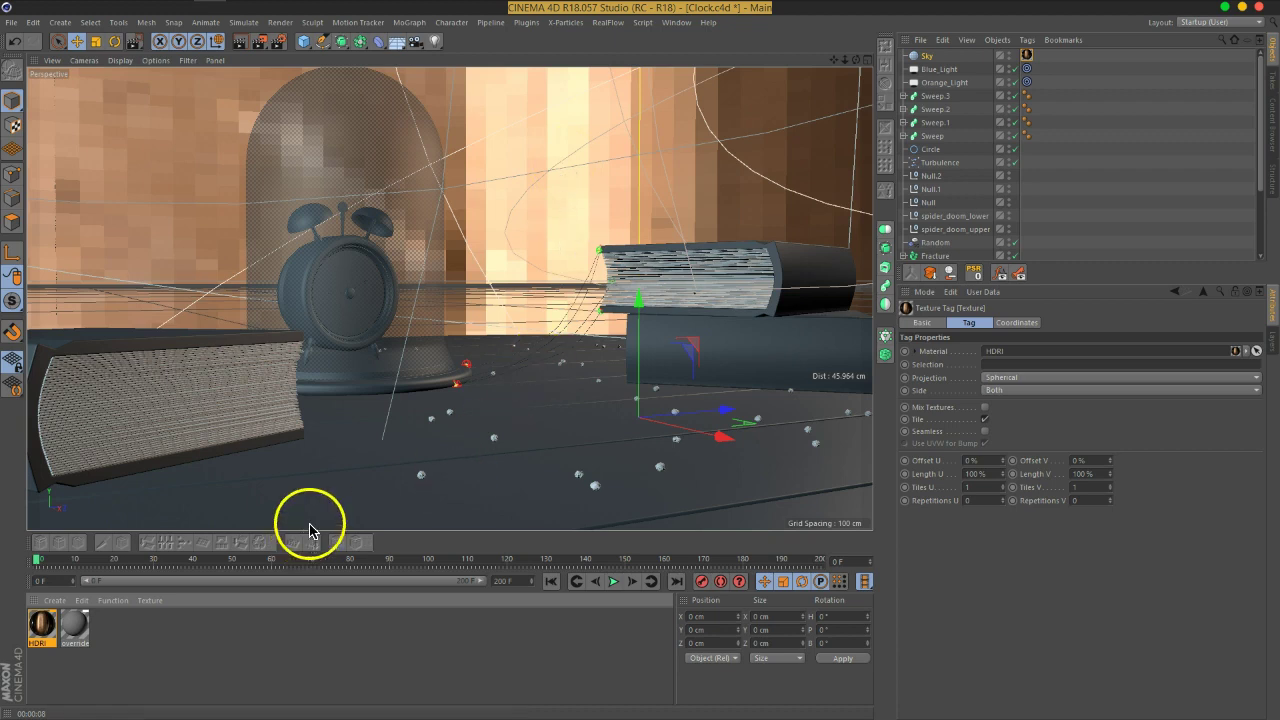
- Set the HDRI material's viewport texture preview size to 2048x2048 (16 MB), trying 1024x1024 first, and close its editor
{"action": "double_click", "coordinate": [42, 624]}
{"action": "left_click_drag", "start_coordinate": [463, 95], "coordinate": [1010, 58]}
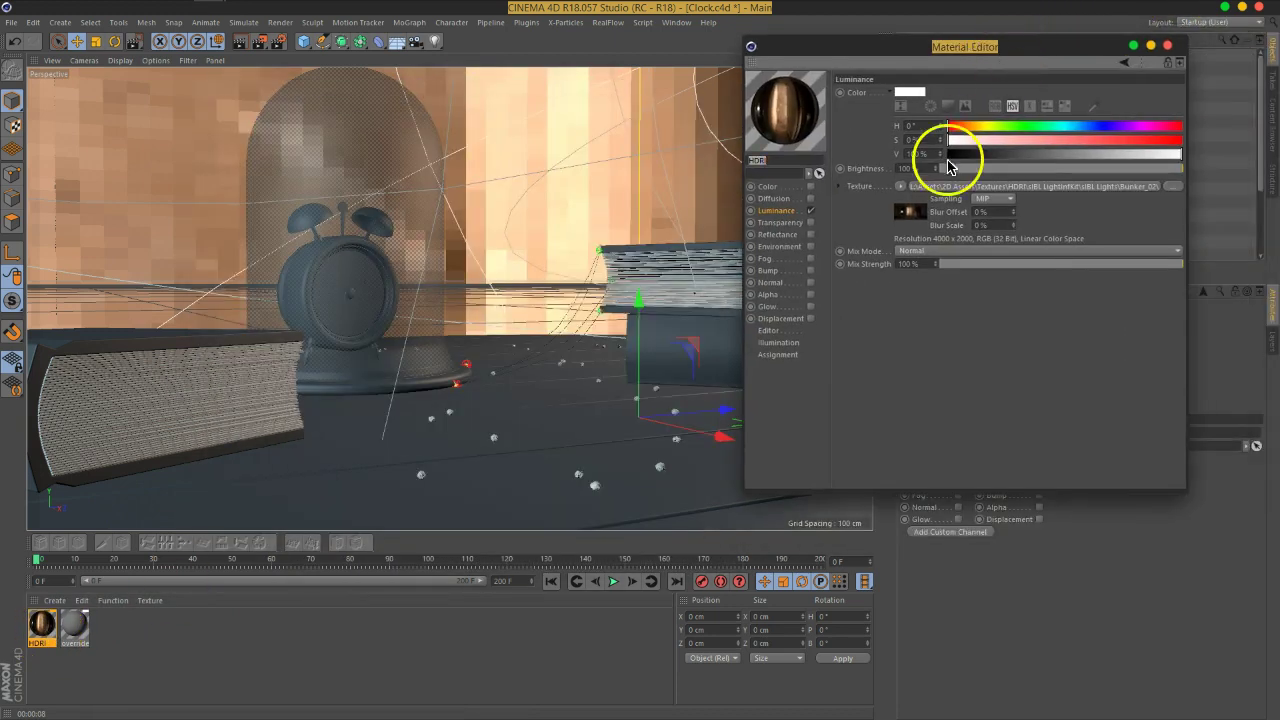
{"action": "left_click", "coordinate": [769, 331]}
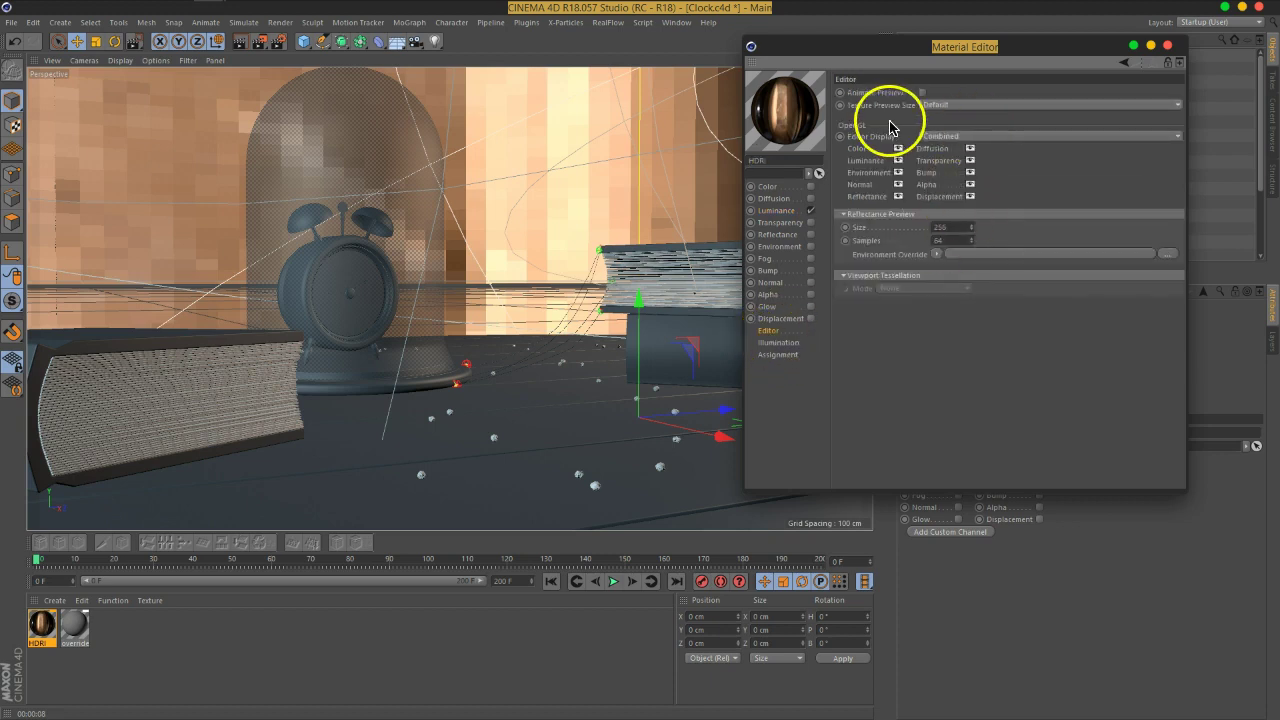
{"action": "left_click", "coordinate": [960, 104]}
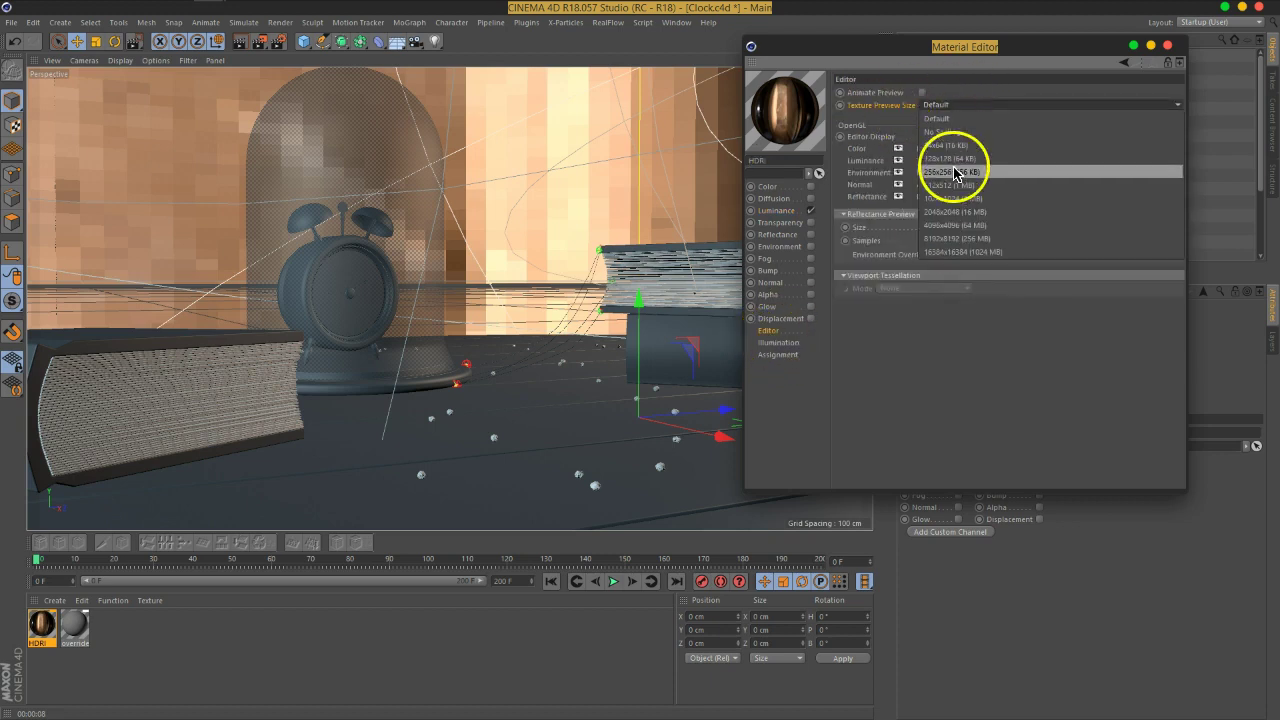
{"action": "left_click", "coordinate": [952, 199]}
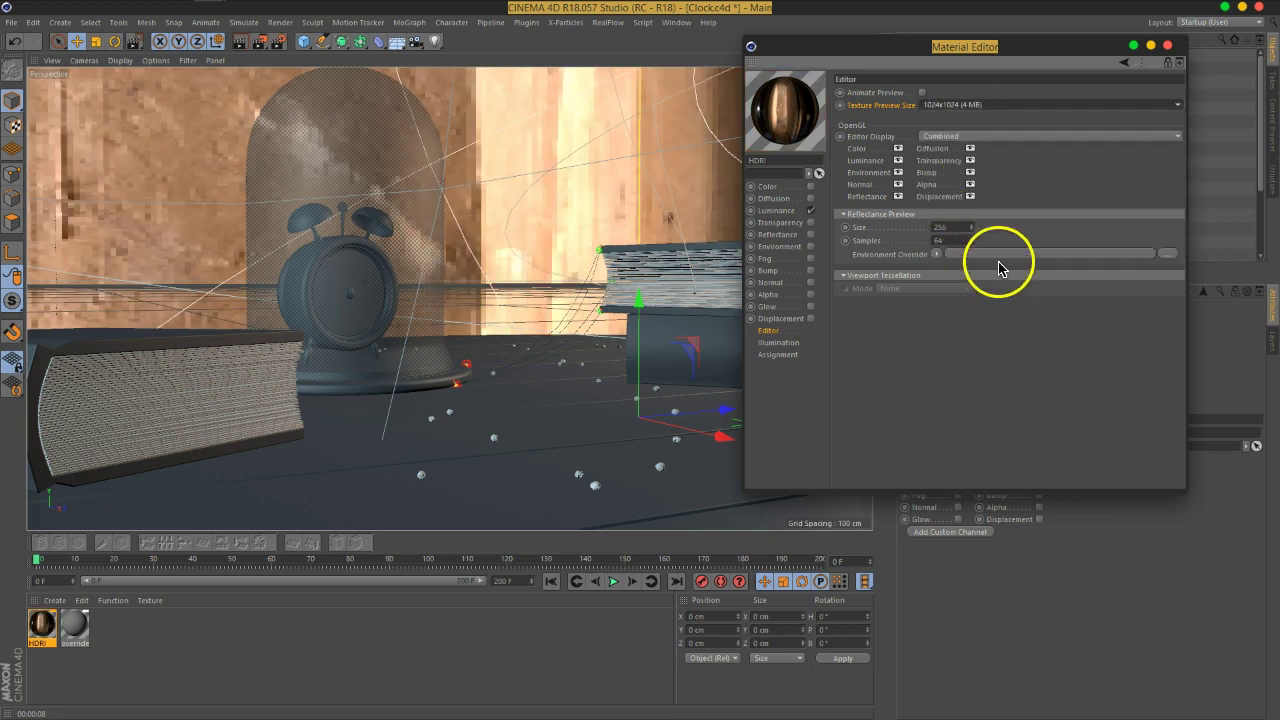
{"action": "left_click", "coordinate": [943, 105]}
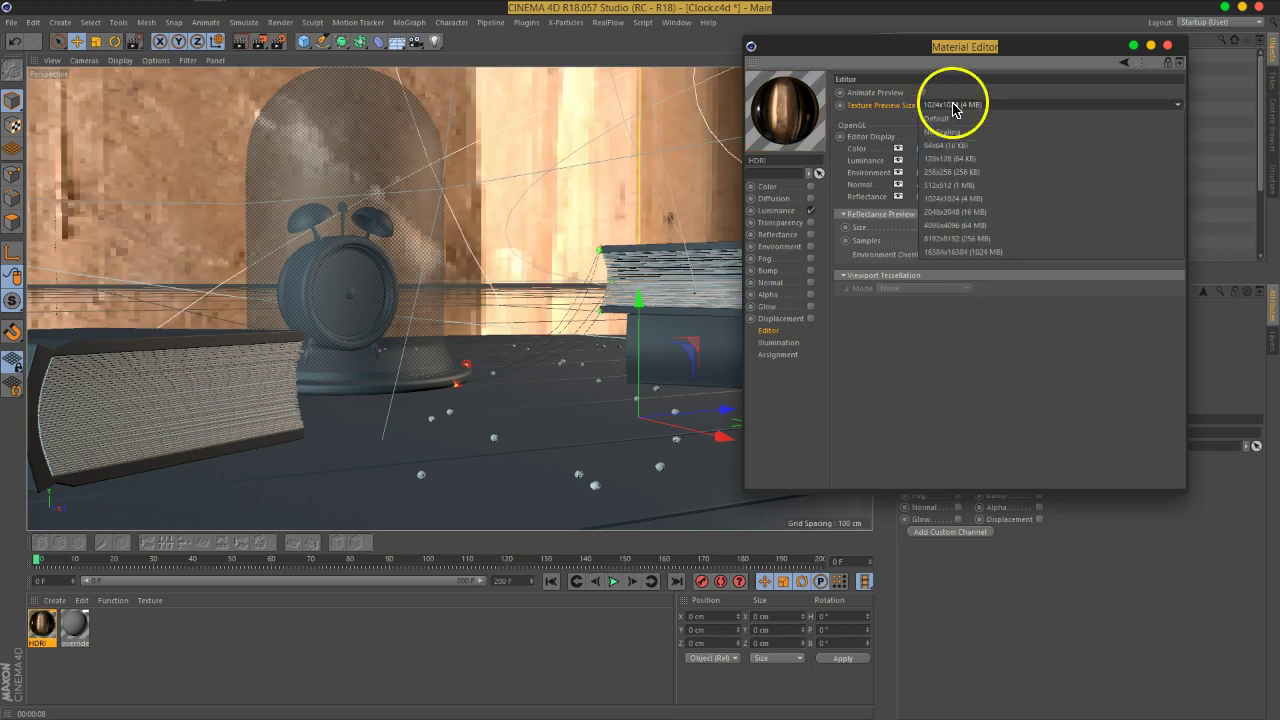
{"action": "left_click", "coordinate": [955, 213]}
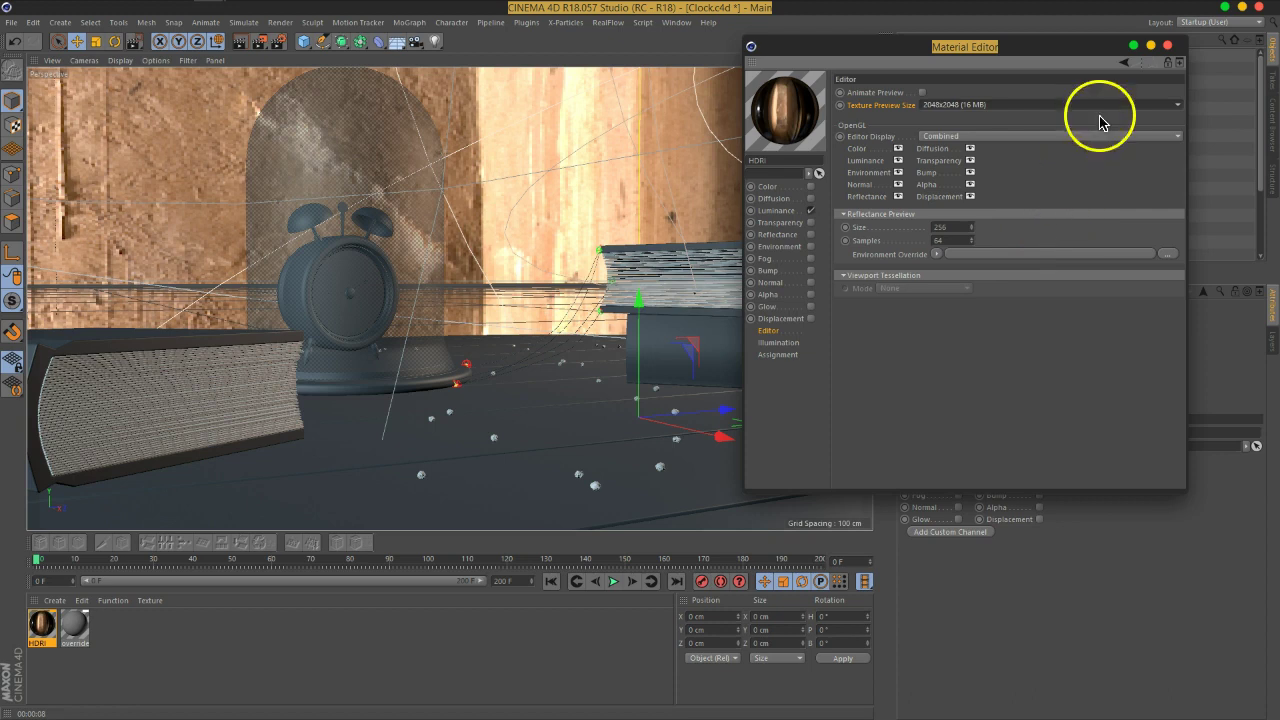
{"action": "left_click", "coordinate": [1167, 45]}
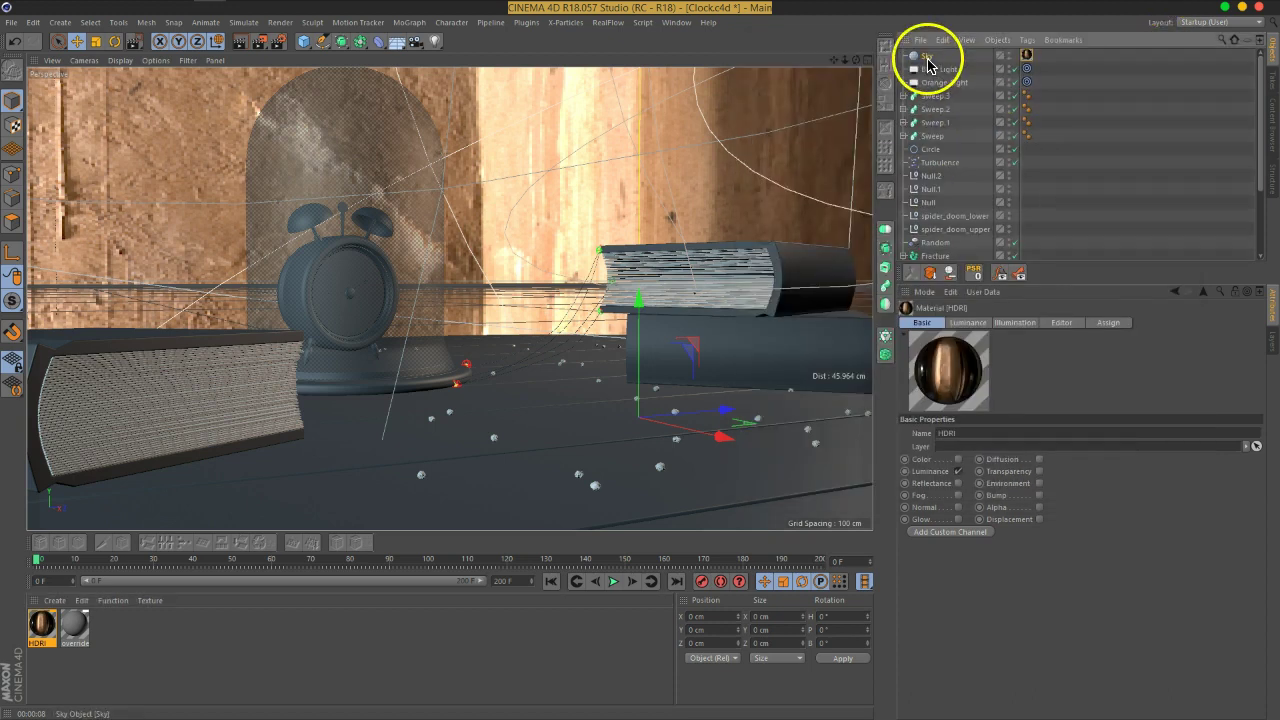
- Set the Sky object's rotation order to XYZ and rotate it to about 60° around Y, then deselect it
{"action": "left_click", "coordinate": [928, 56]}
{"action": "left_click", "coordinate": [941, 322]}
{"action": "left_click", "coordinate": [1108, 390]}
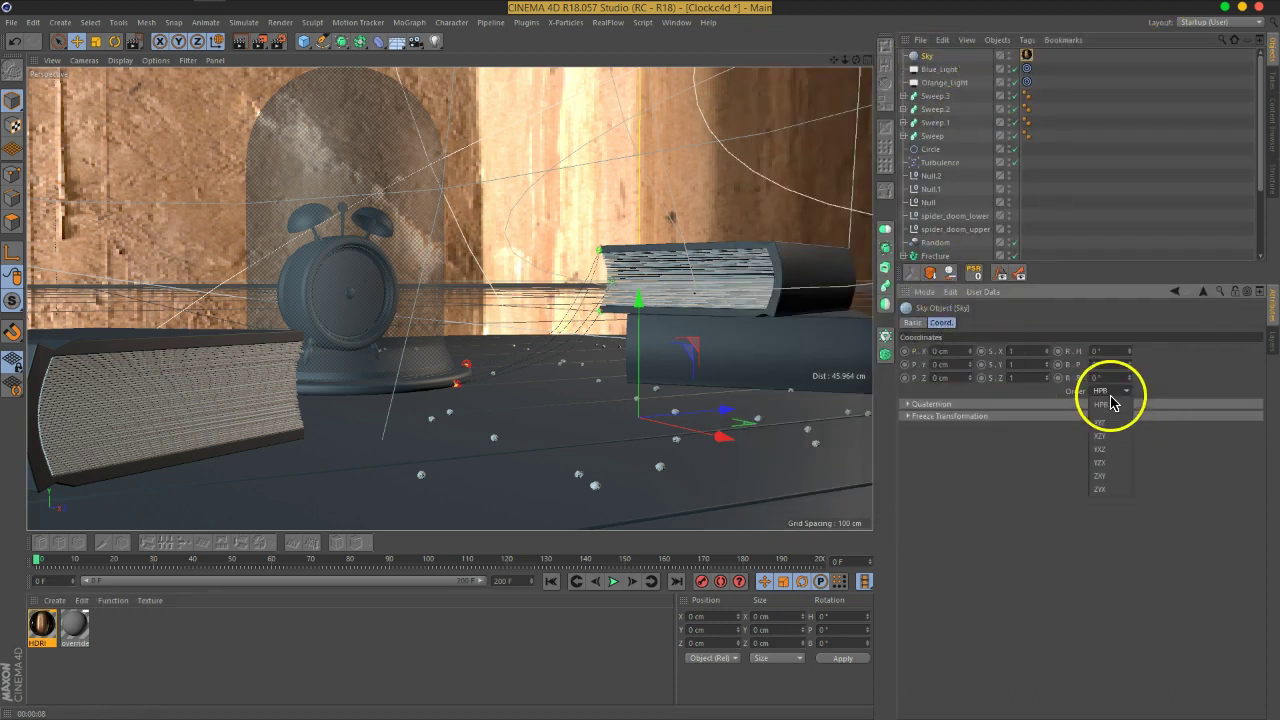
{"action": "left_click", "coordinate": [1106, 421]}
{"action": "left_click_drag", "start_coordinate": [1127, 366], "coordinate": [1122, 332]}
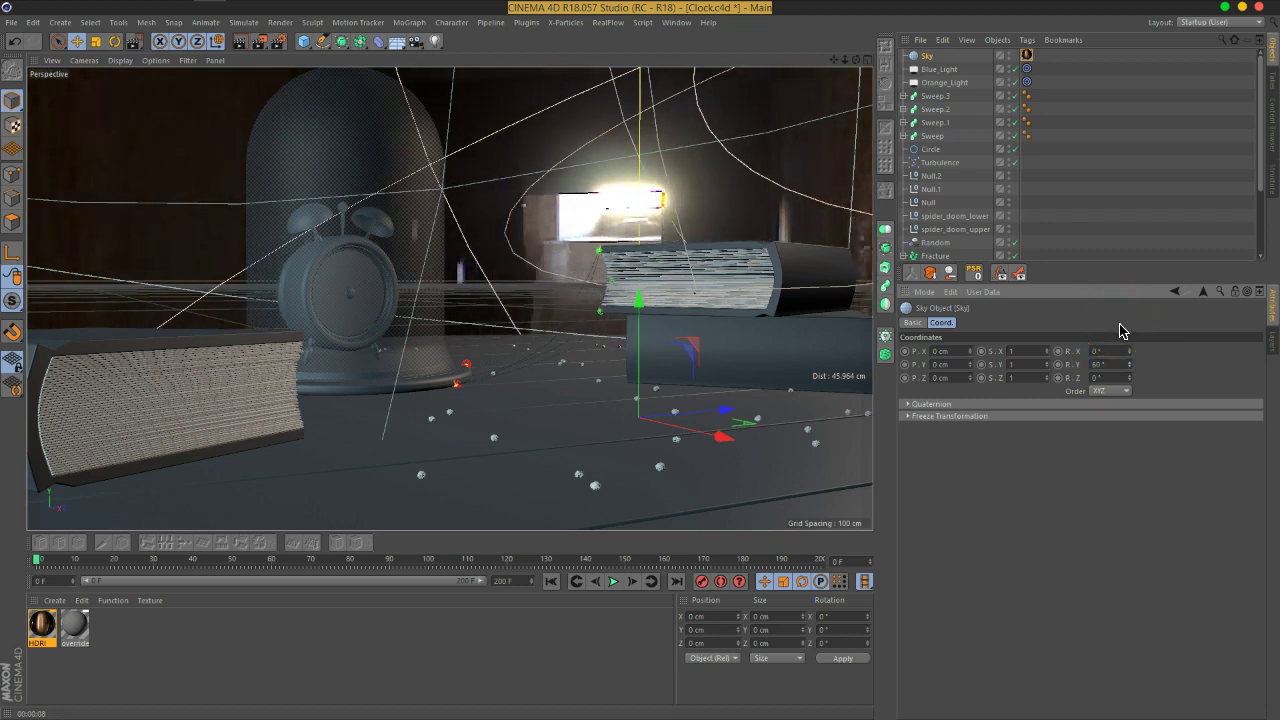
{"action": "left_click", "coordinate": [1131, 160]}
{"action": "left_click", "coordinate": [868, 285]}
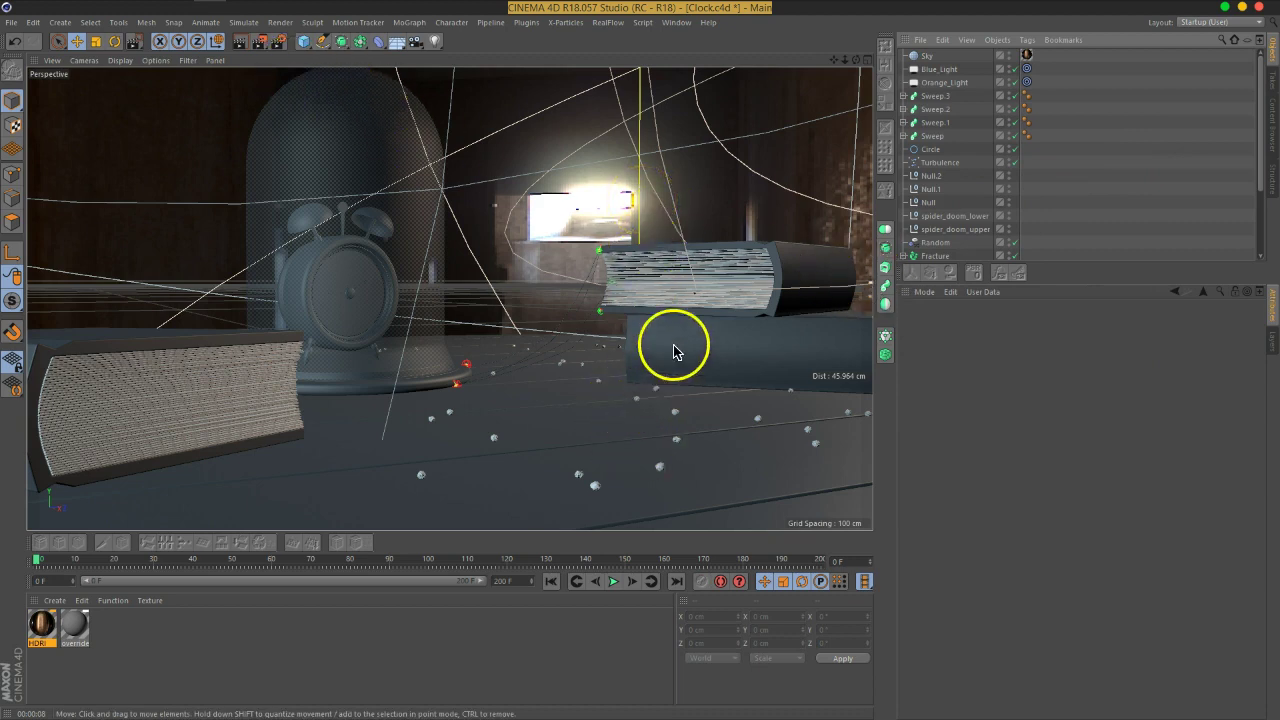
- Leave the scene camera's view and orbit around the clock and books to examine the sky's light source
{"action": "scroll", "coordinate": [1118, 130], "scroll_direction": "down", "scroll_amount": 3}
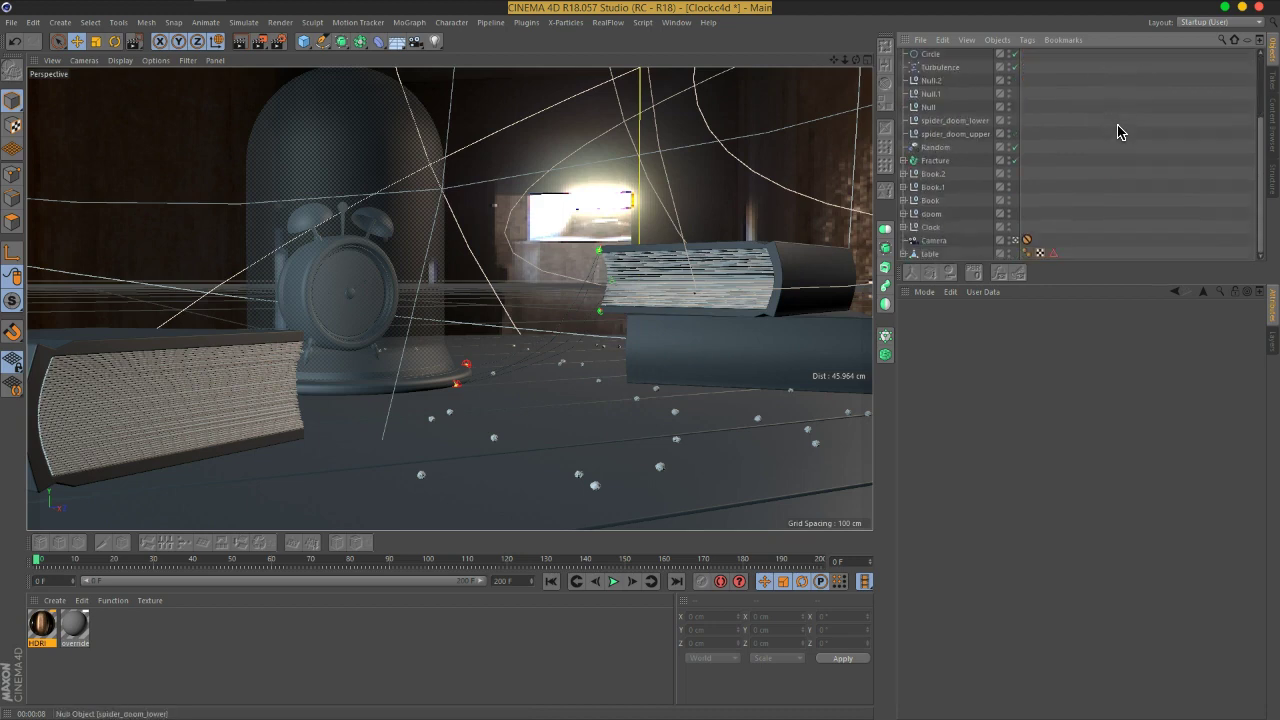
{"action": "left_click", "coordinate": [1026, 240]}
{"action": "left_click_drag", "start_coordinate": [800, 300], "coordinate": [626, 321], "text": "alt"}
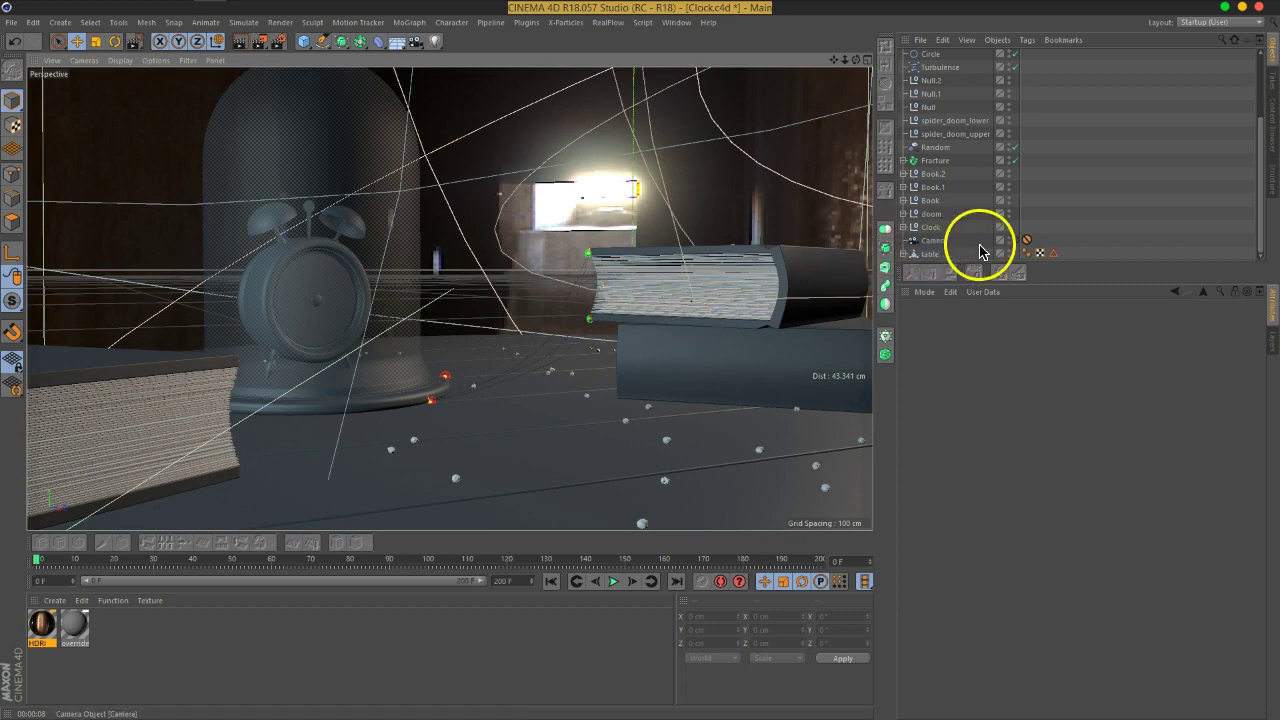
- Return to the scene camera's view and add the Global Illumination effect to the render settings
{"action": "left_click", "coordinate": [1016, 246]}
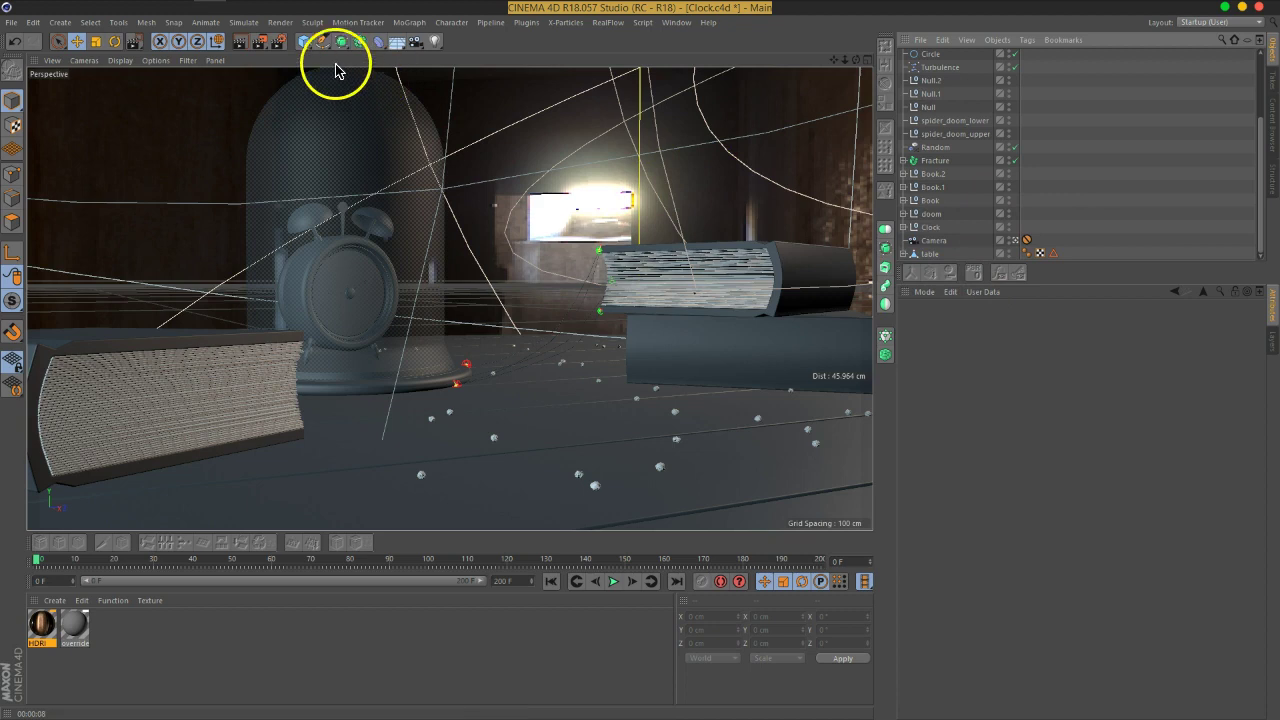
{"action": "left_click", "coordinate": [279, 41]}
{"action": "left_click_drag", "start_coordinate": [880, 34], "coordinate": [752, 38]}
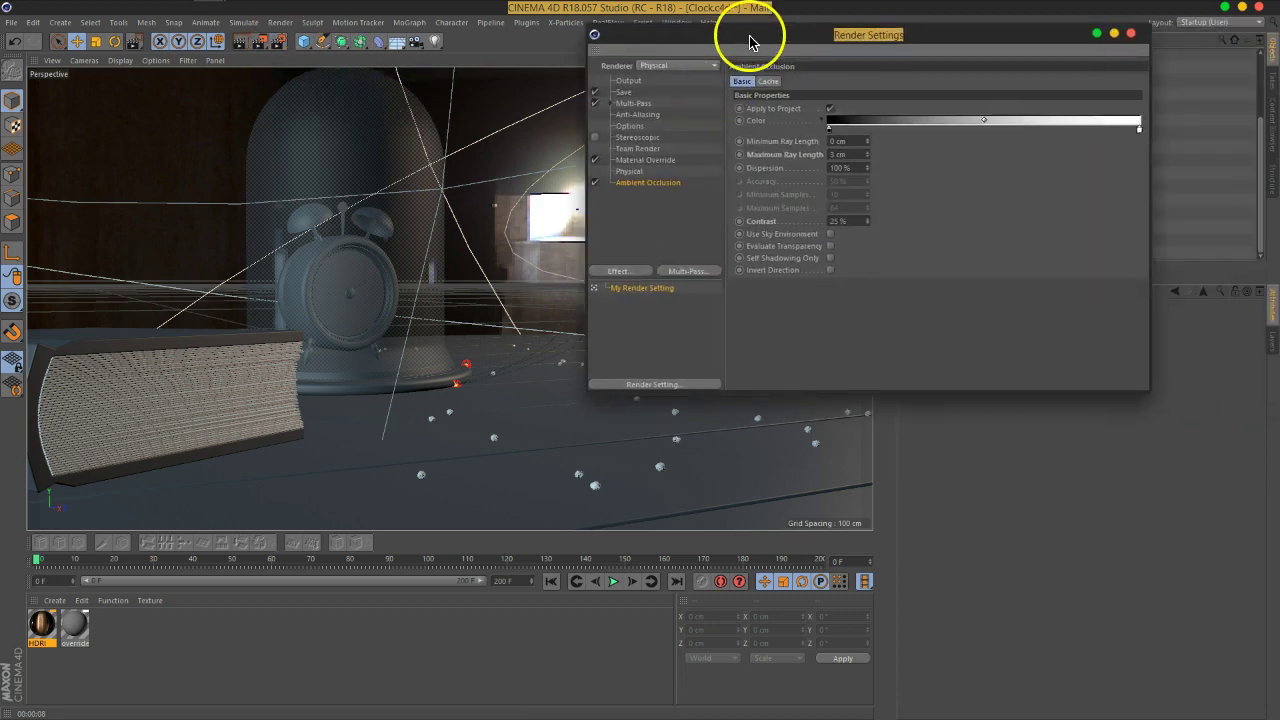
{"action": "left_click", "coordinate": [615, 283]}
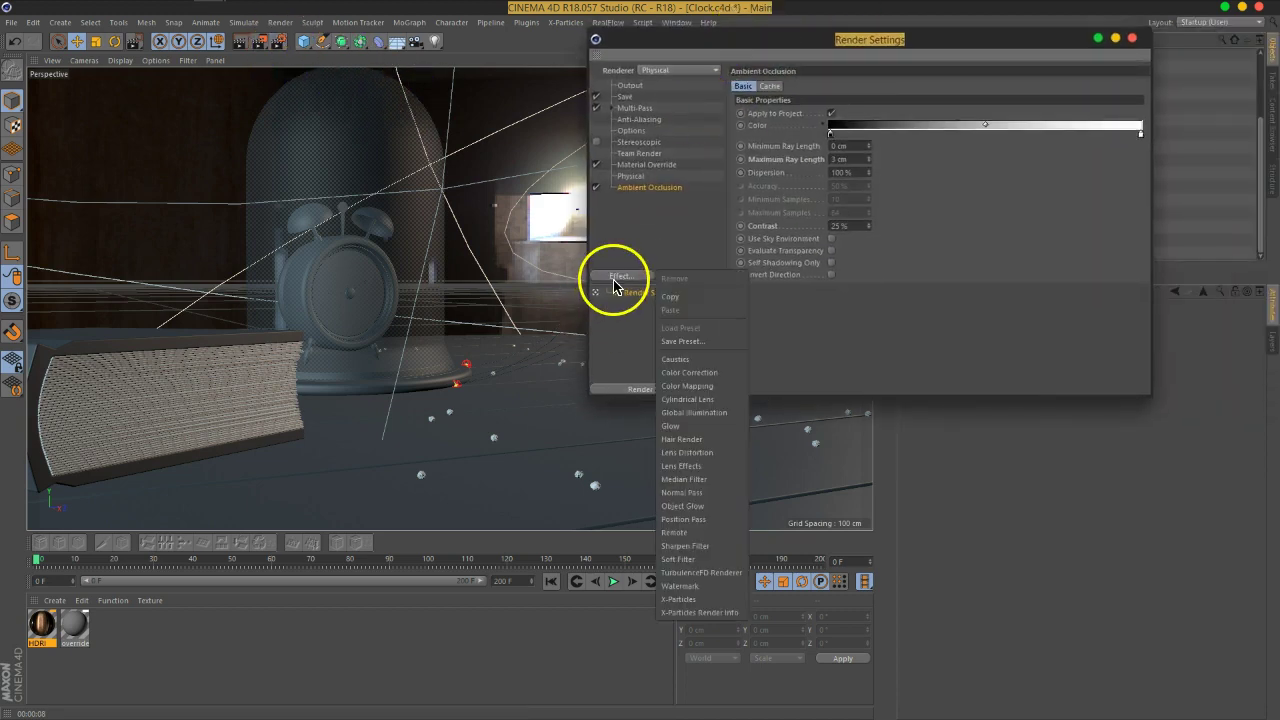
{"action": "left_click", "coordinate": [713, 413]}
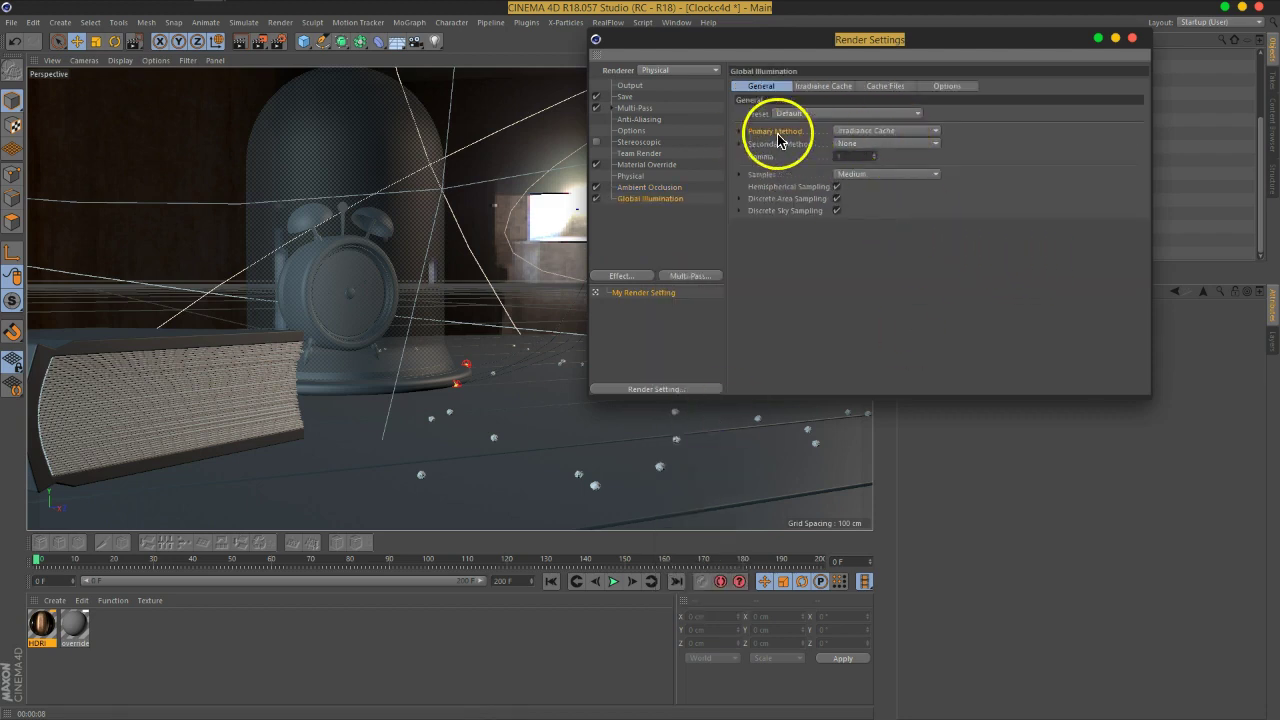
- Set Global Illumination's secondary method to Light Mapping and its samples to Custom Sample Count
{"action": "left_click", "coordinate": [870, 144]}
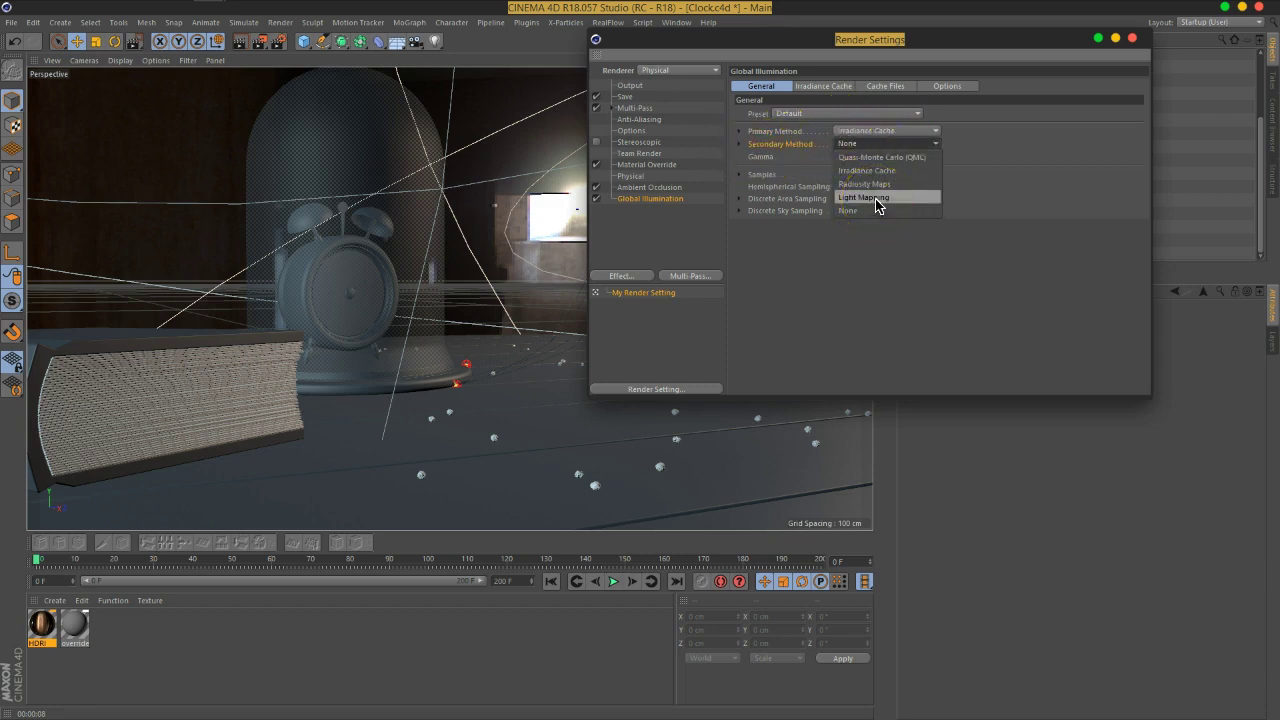
{"action": "left_click", "coordinate": [876, 197]}
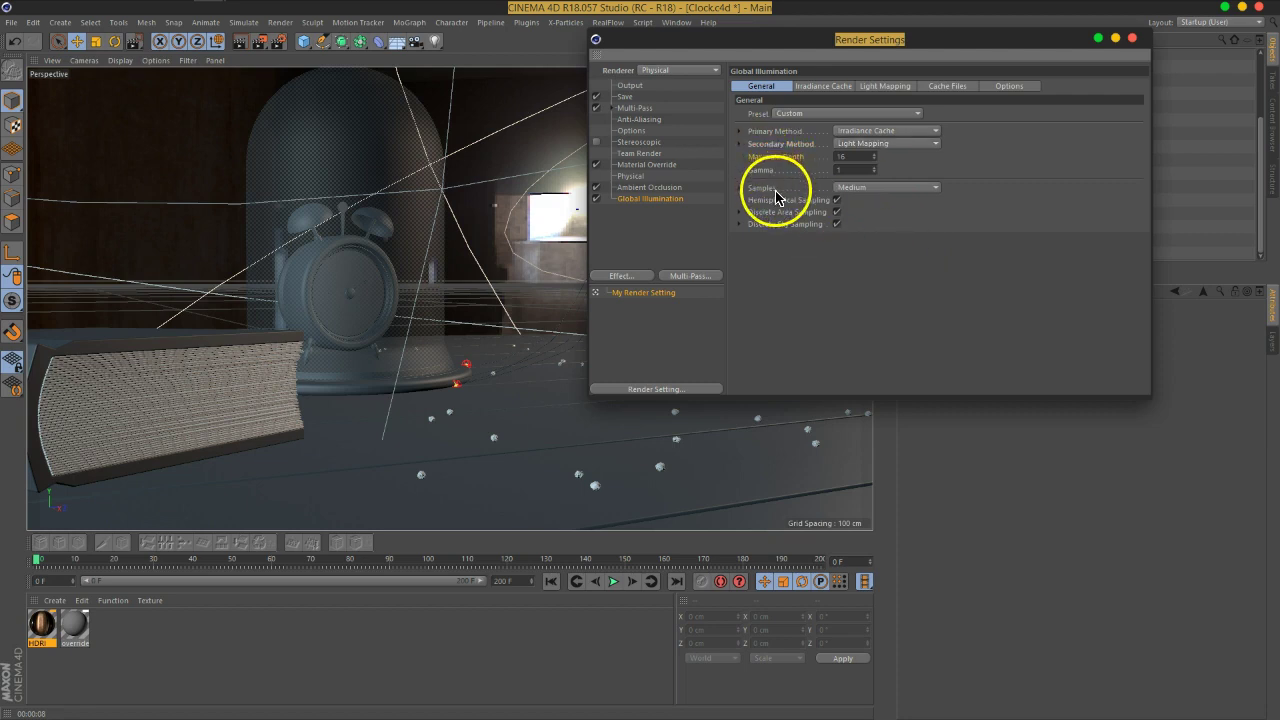
{"action": "left_click", "coordinate": [745, 188]}
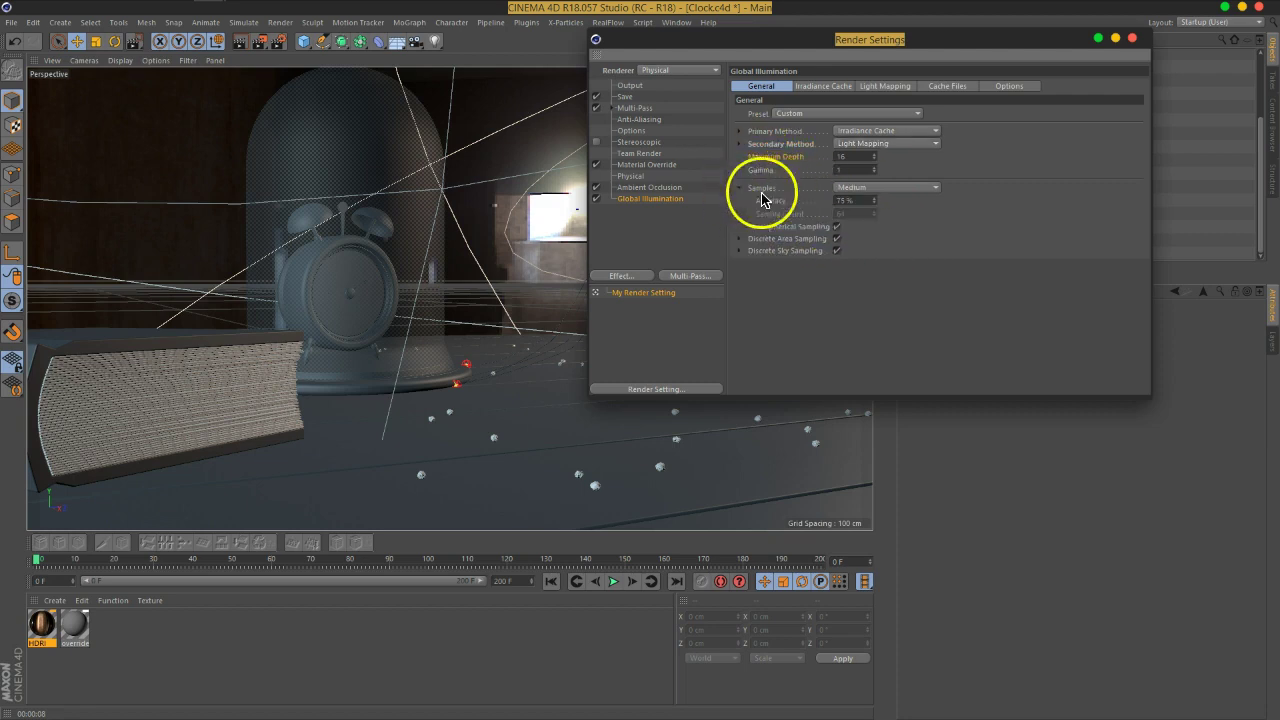
{"action": "left_click", "coordinate": [868, 190]}
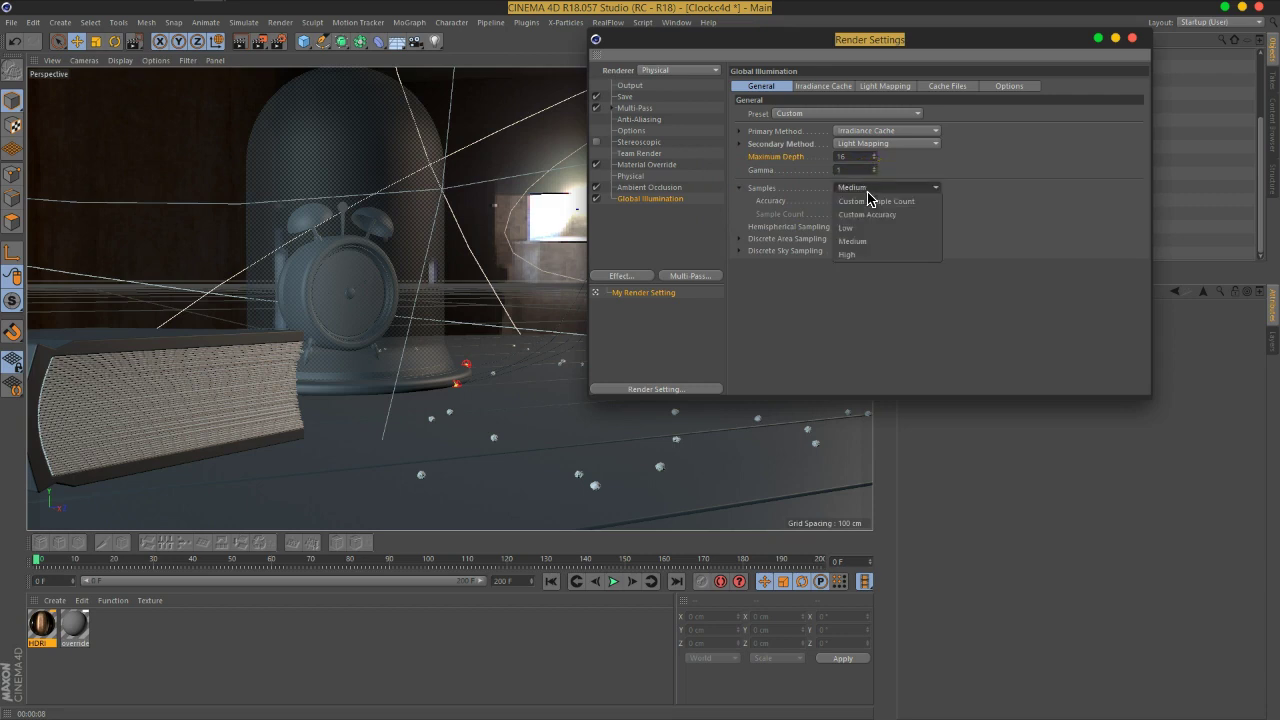
{"action": "left_click", "coordinate": [880, 201]}
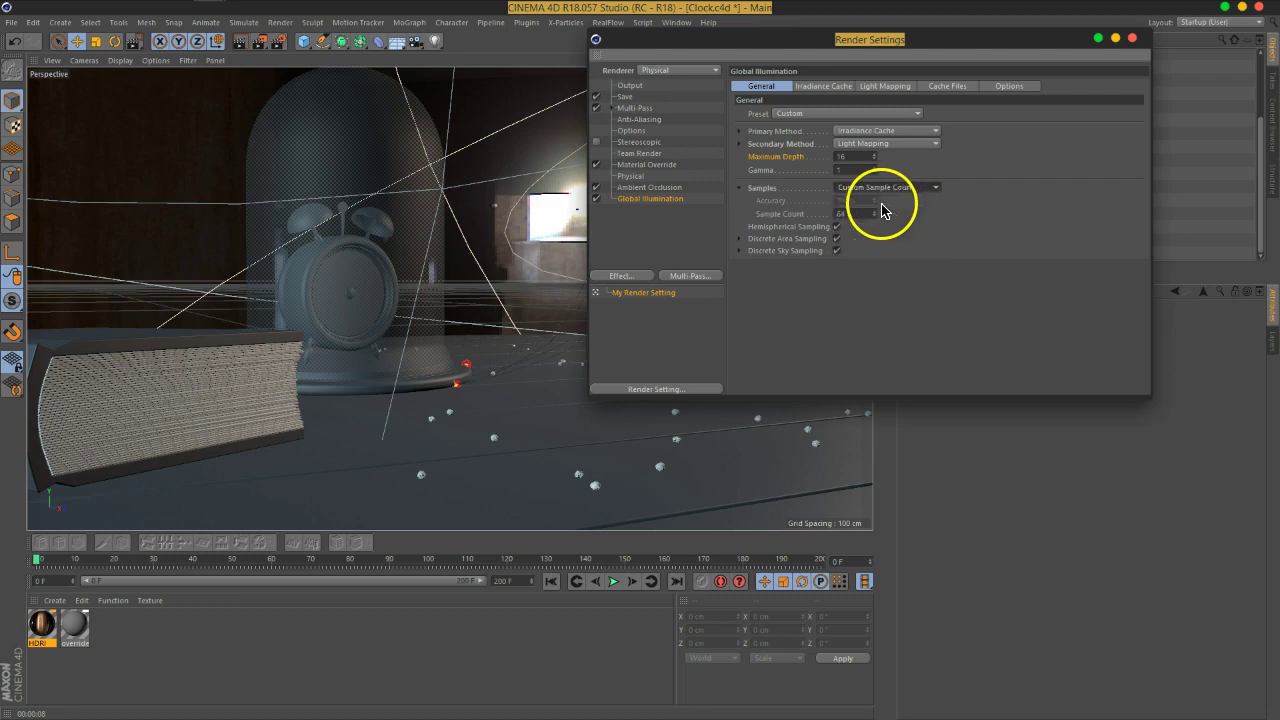
{"action": "left_click", "coordinate": [851, 216]}
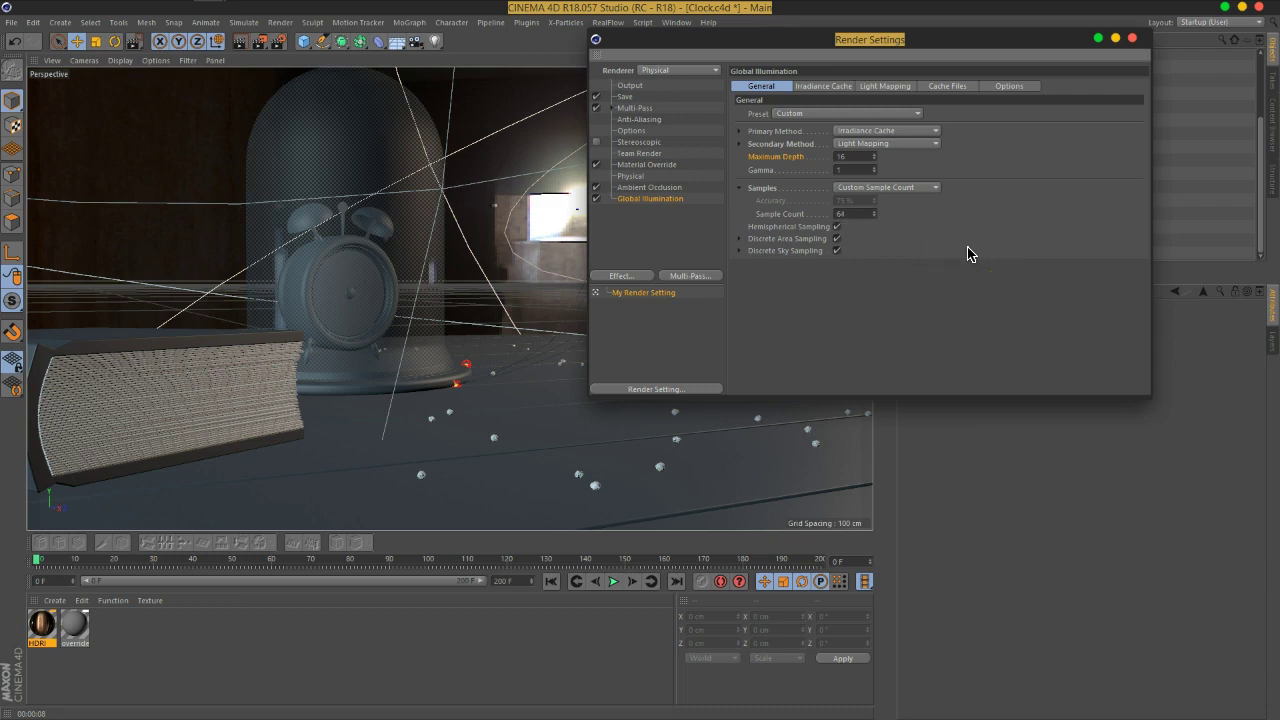
{"action": "left_click", "coordinate": [877, 216]}
- Set the Irradiance Cache's minimum spacing to 30% and raise its color refinement
{"action": "left_click", "coordinate": [822, 86]}
{"action": "left_click", "coordinate": [741, 114]}
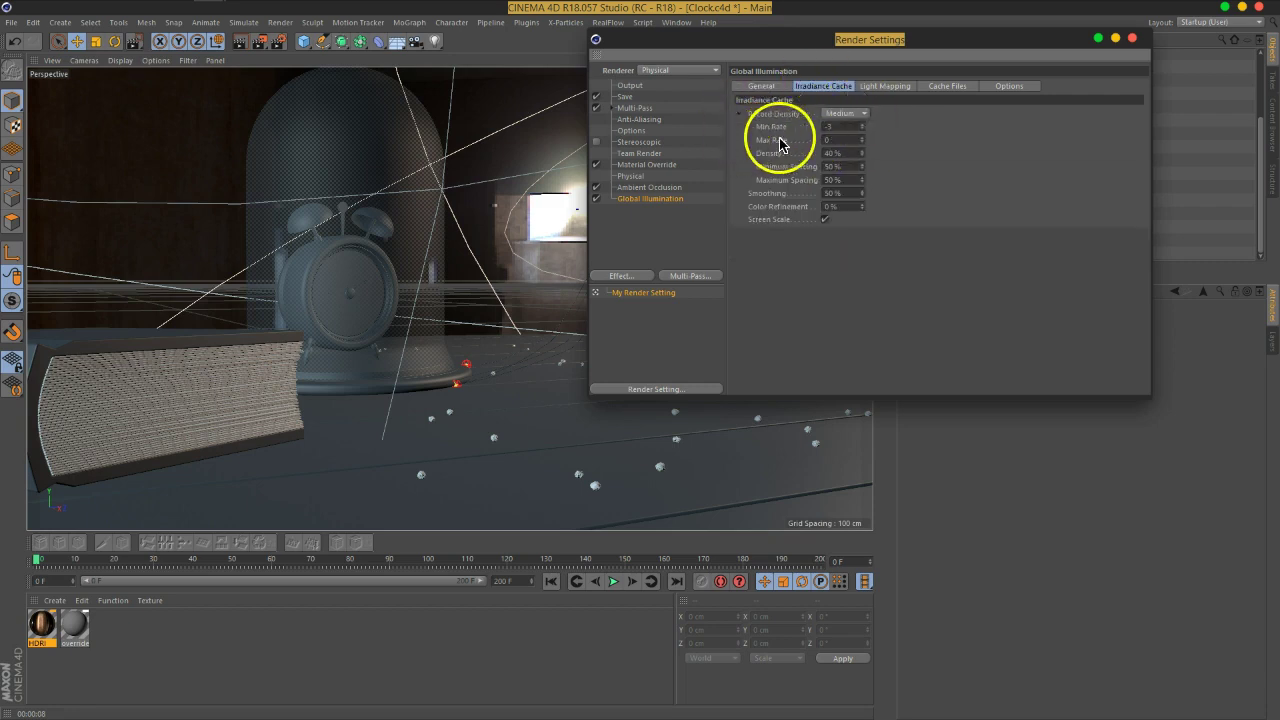
{"action": "left_click", "coordinate": [829, 155]}
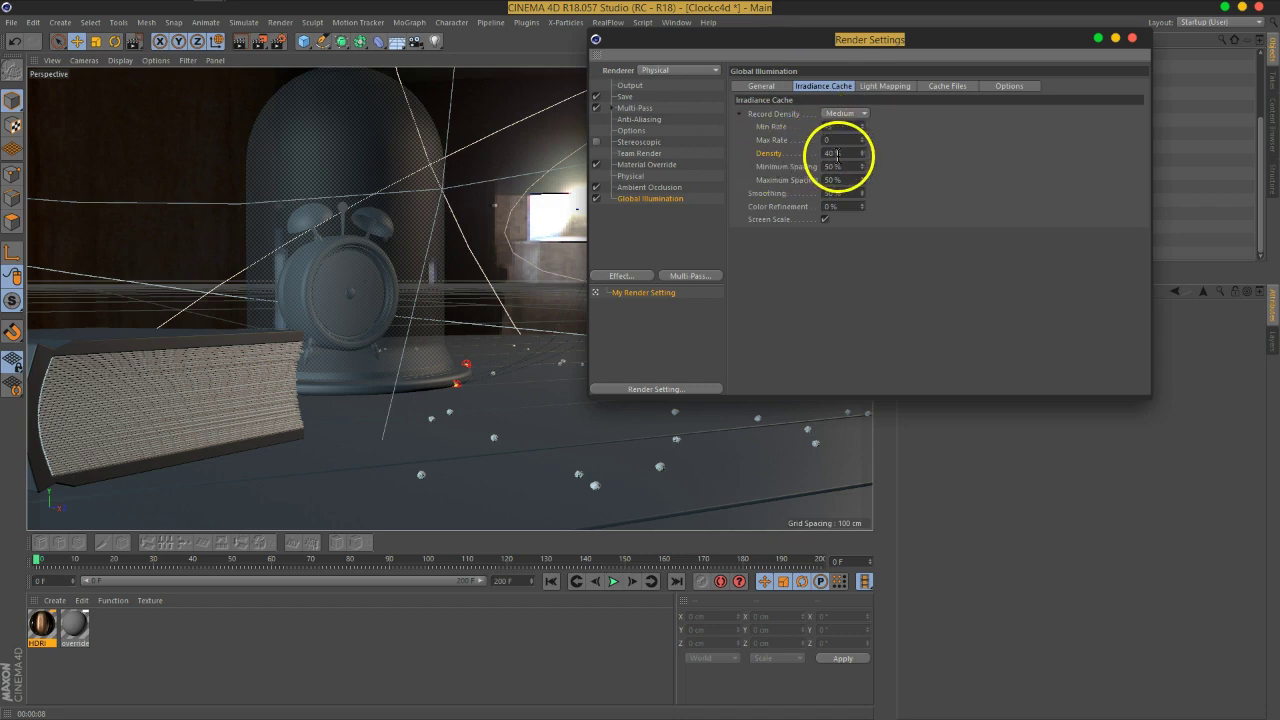
{"action": "left_click", "coordinate": [843, 166]}
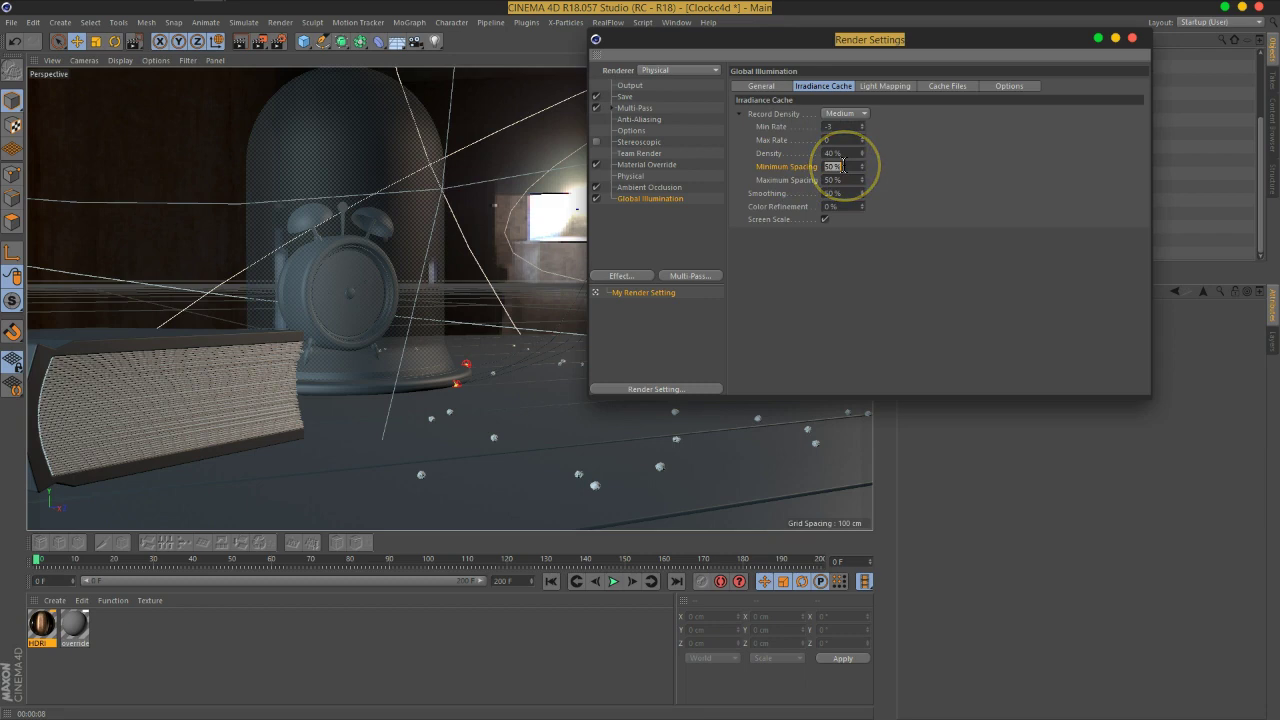
{"action": "left_click", "coordinate": [772, 208]}
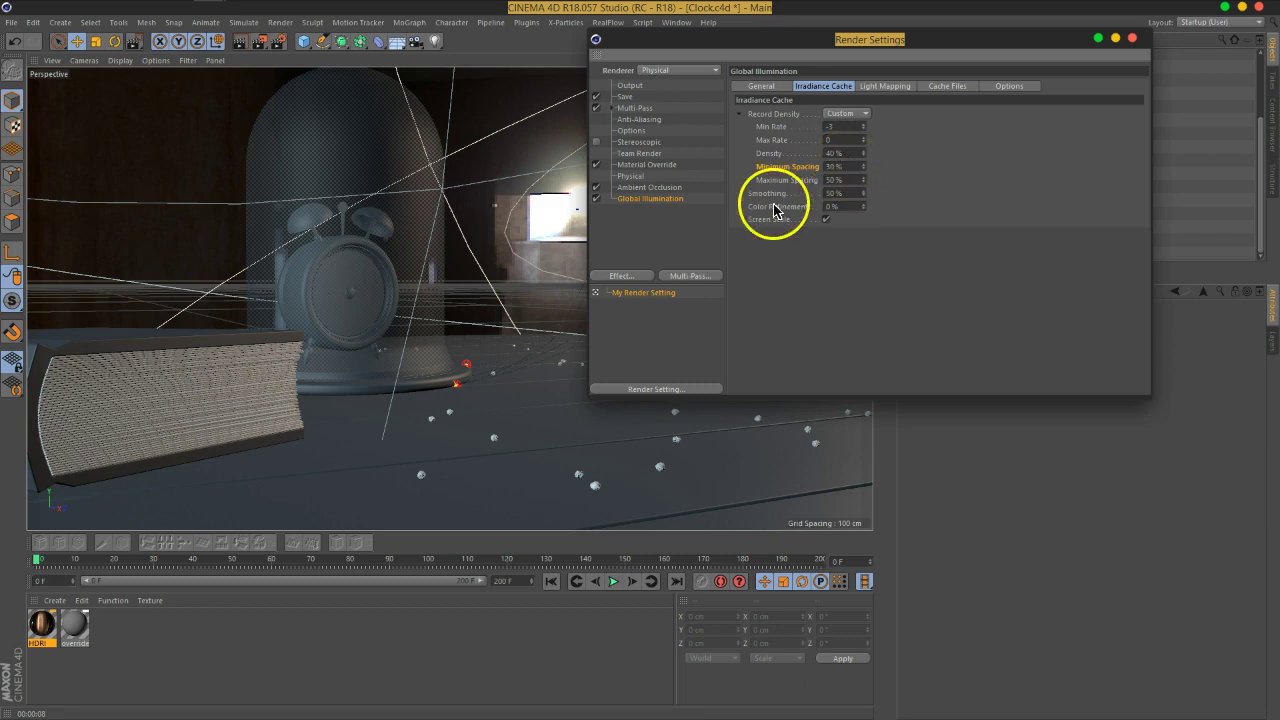
{"action": "left_click", "coordinate": [829, 207]}
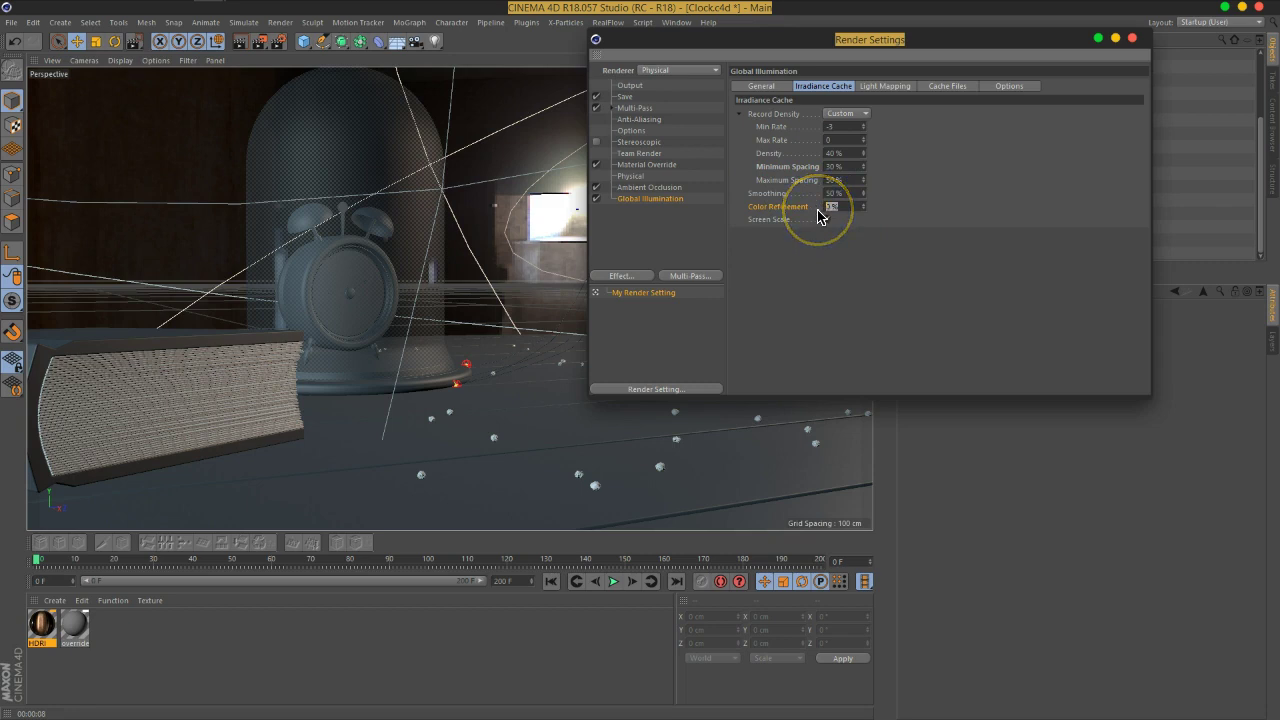
{"action": "left_click", "coordinate": [829, 206]}
- Set the Light Mapping path count (x1000) to 3000 and its samples size to 0.02
{"action": "left_click", "coordinate": [872, 87]}
{"action": "left_click", "coordinate": [856, 112]}
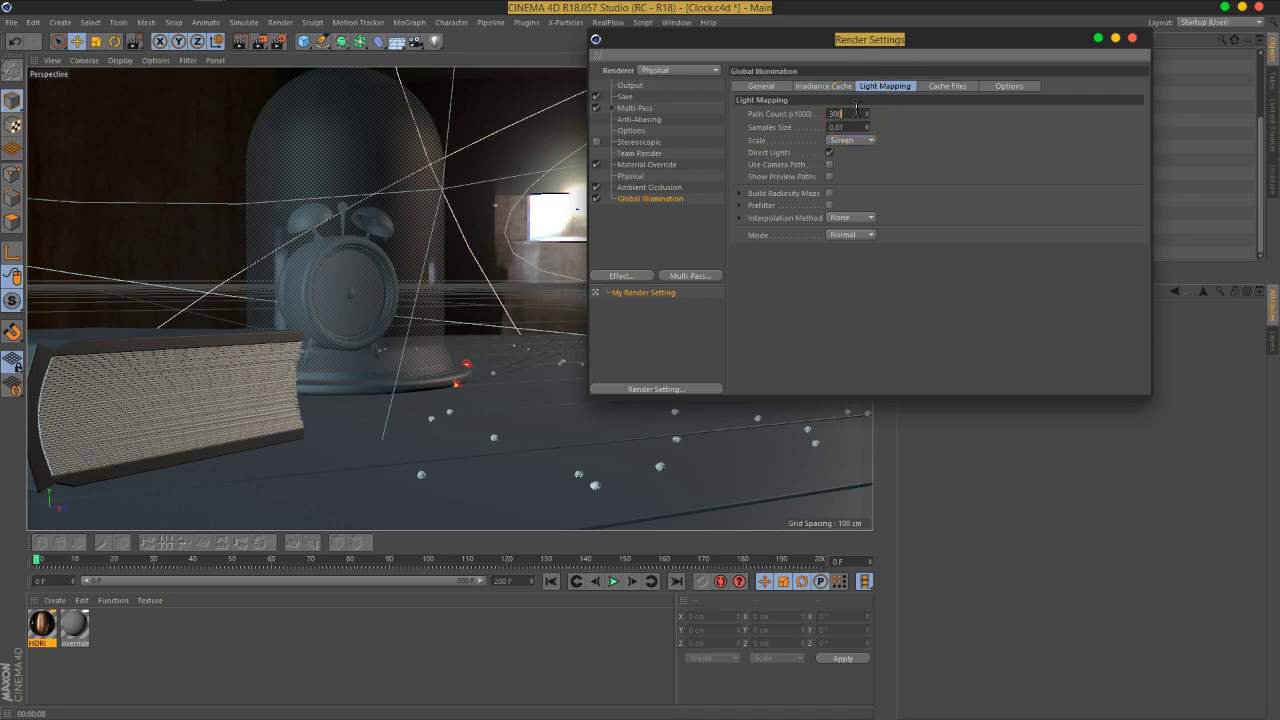
{"action": "left_click", "coordinate": [853, 128]}
{"action": "type", "text": "0.02"}
{"action": "left_click", "coordinate": [775, 141]}
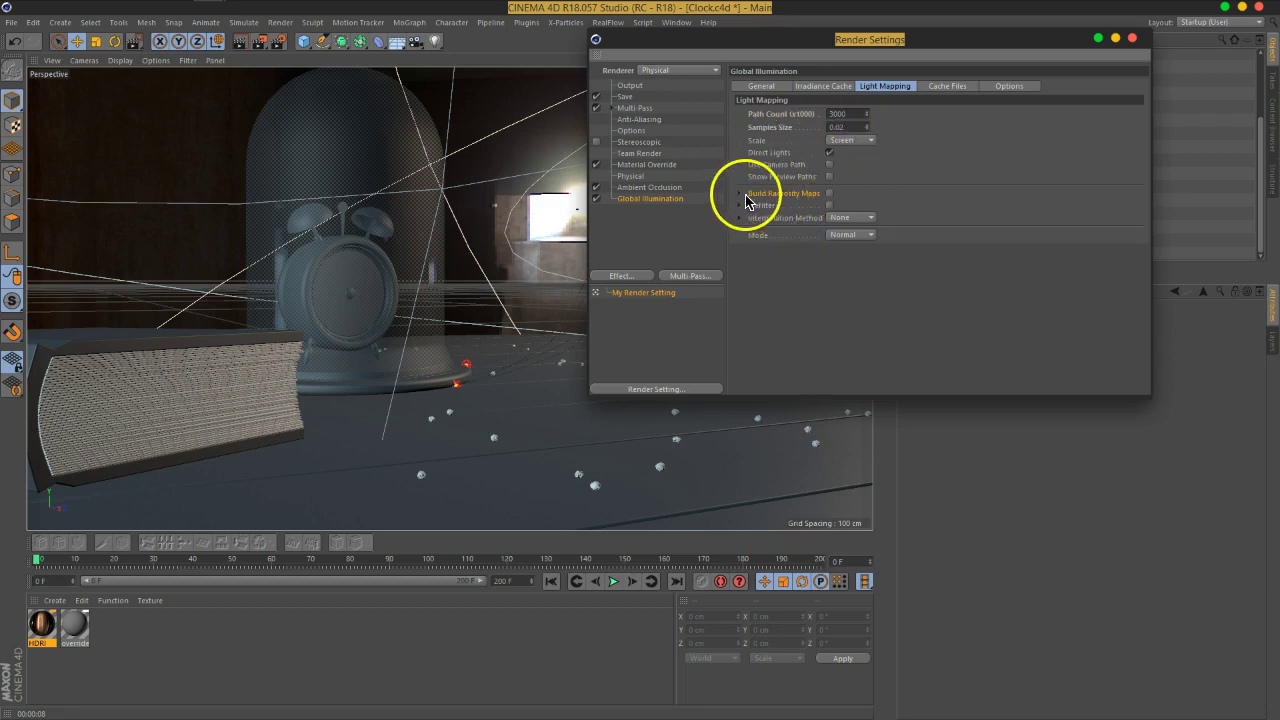
- Enable the Light Mapping prefilter, set the interpolation method to Fixed and close the render settings
{"action": "left_click", "coordinate": [741, 194]}
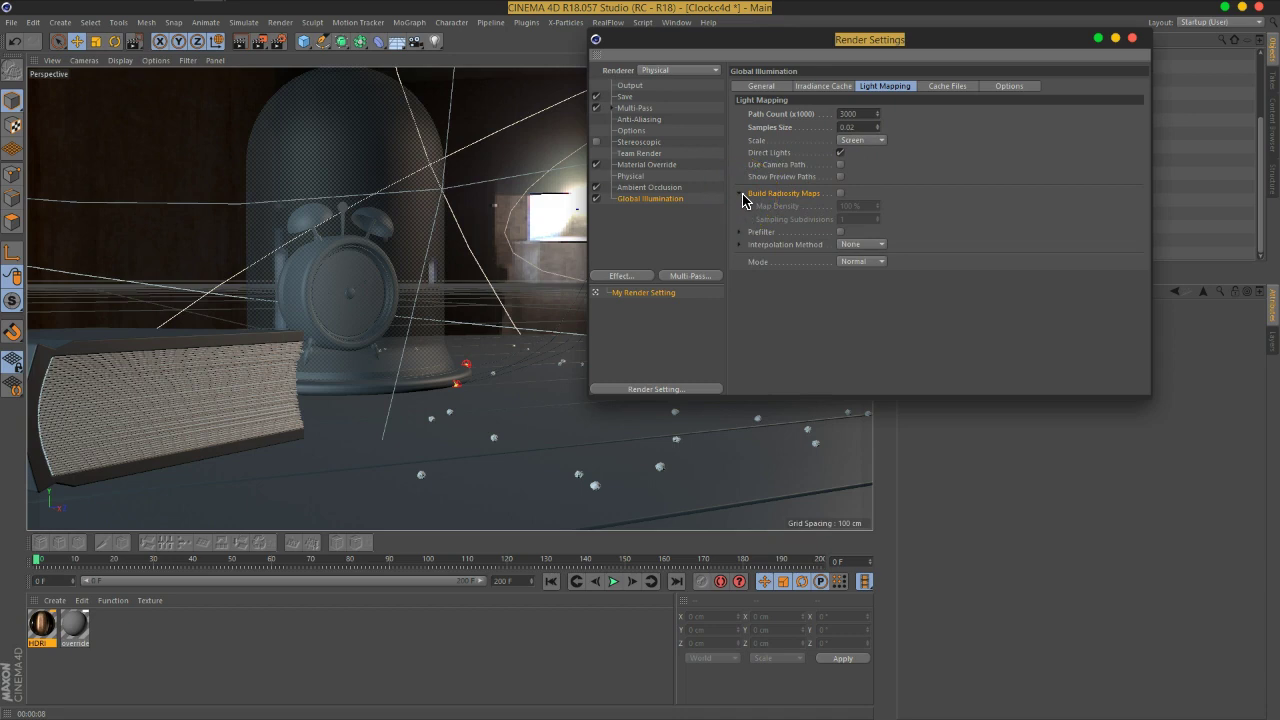
{"action": "left_click", "coordinate": [742, 196]}
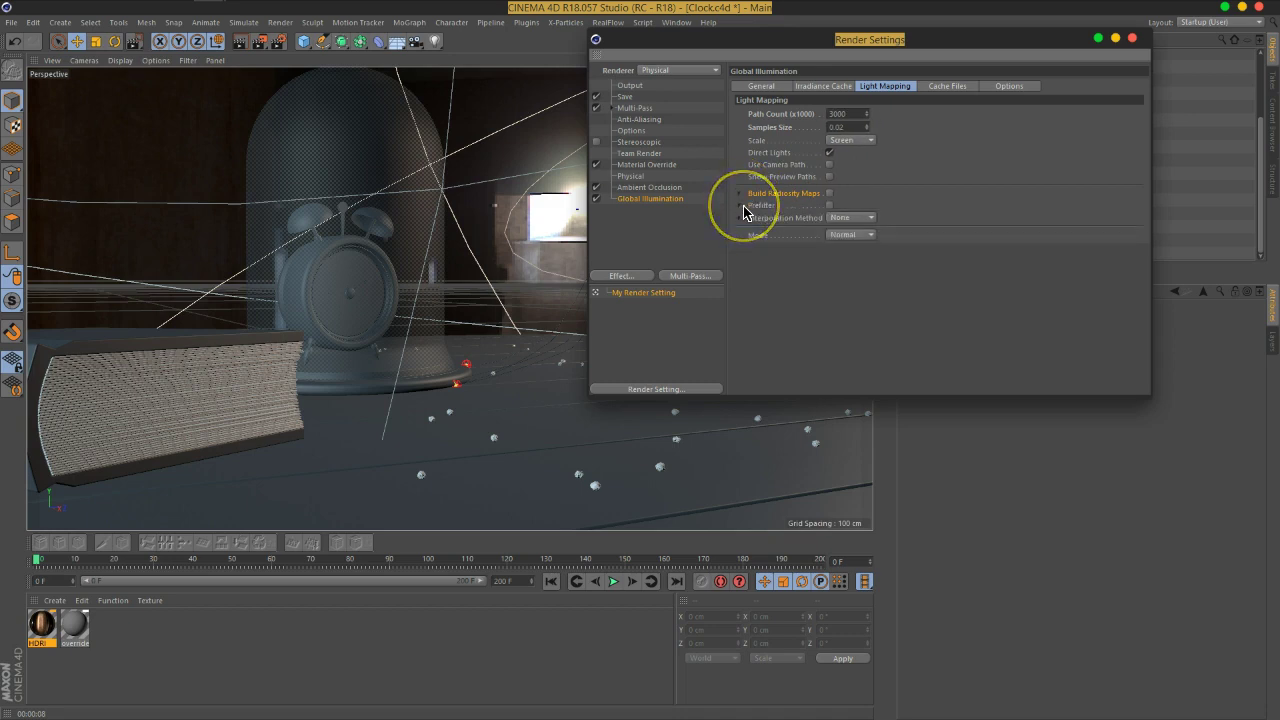
{"action": "left_click", "coordinate": [741, 205]}
{"action": "left_click", "coordinate": [829, 205]}
{"action": "left_click", "coordinate": [742, 208]}
{"action": "left_click", "coordinate": [866, 219]}
{"action": "left_click", "coordinate": [857, 252]}
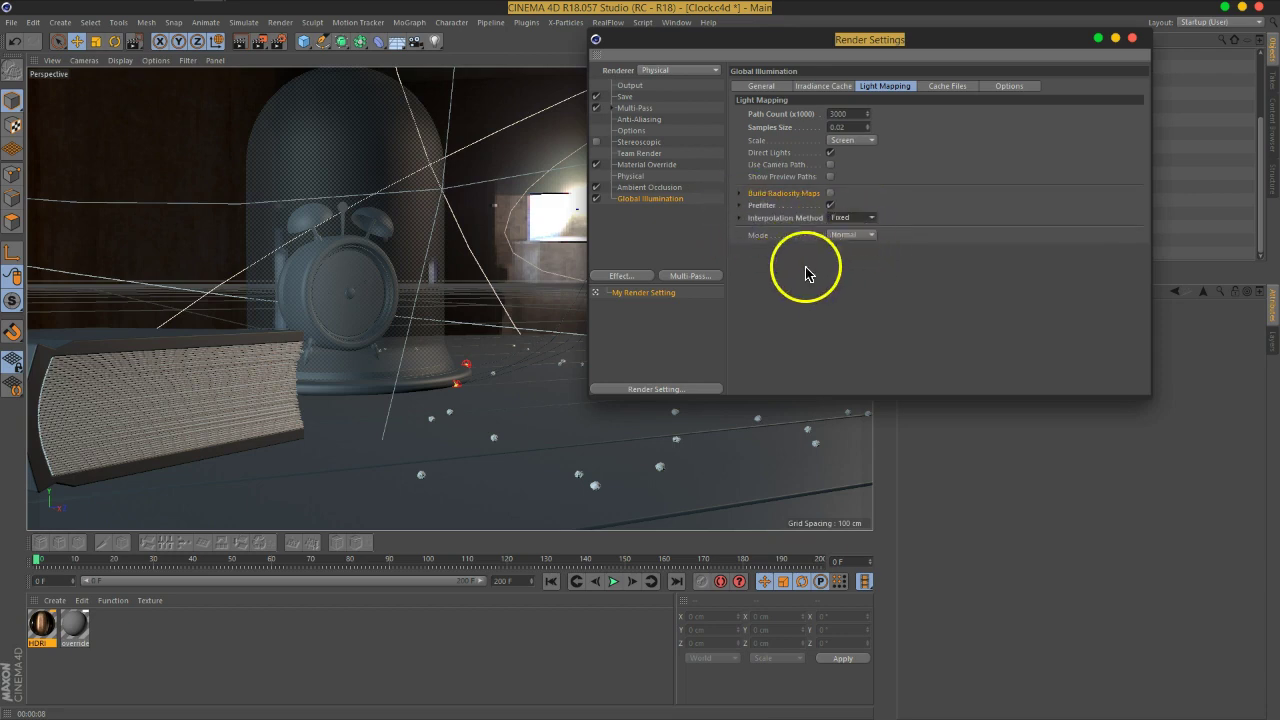
{"action": "left_click", "coordinate": [741, 218]}
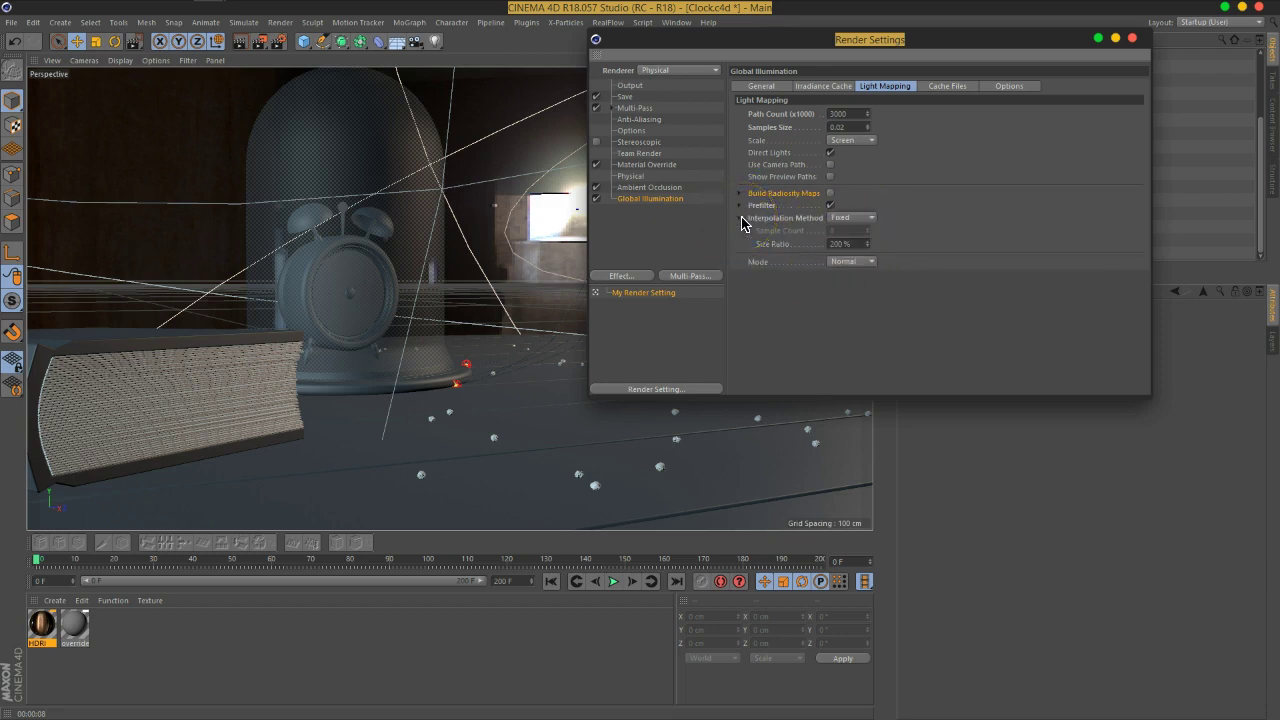
{"action": "left_click", "coordinate": [742, 220]}
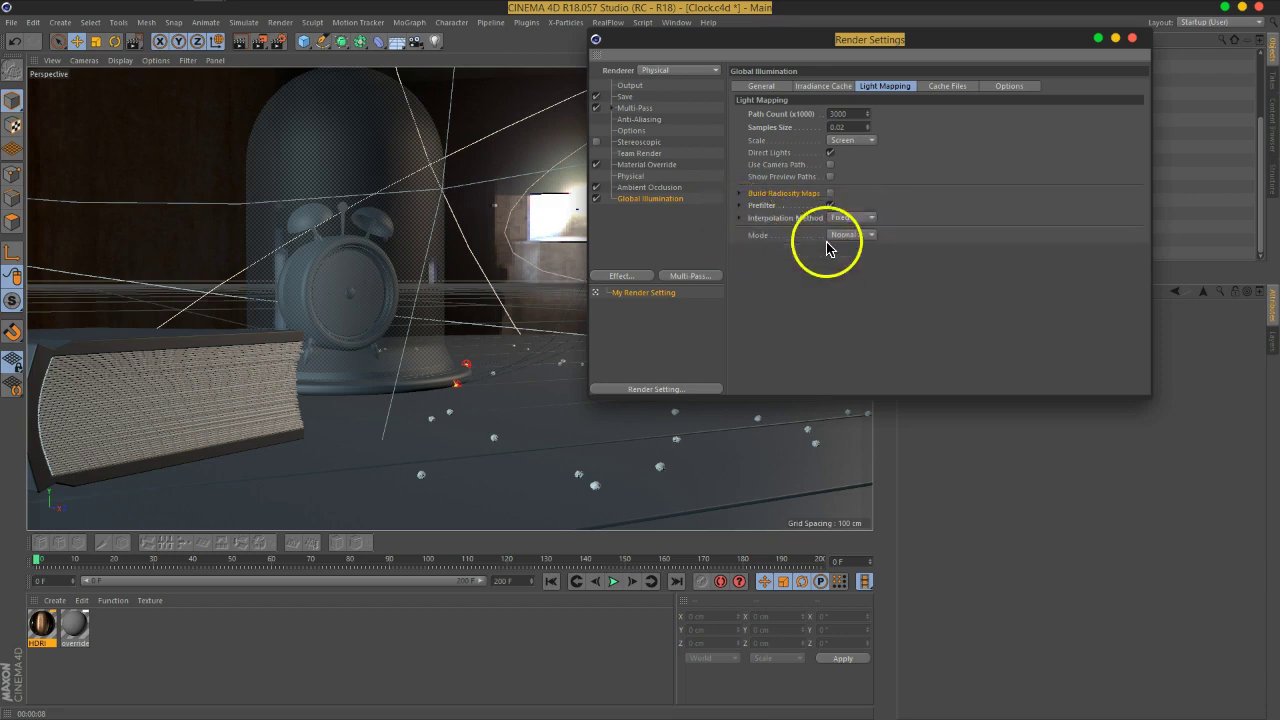
{"action": "left_click", "coordinate": [1133, 38]}
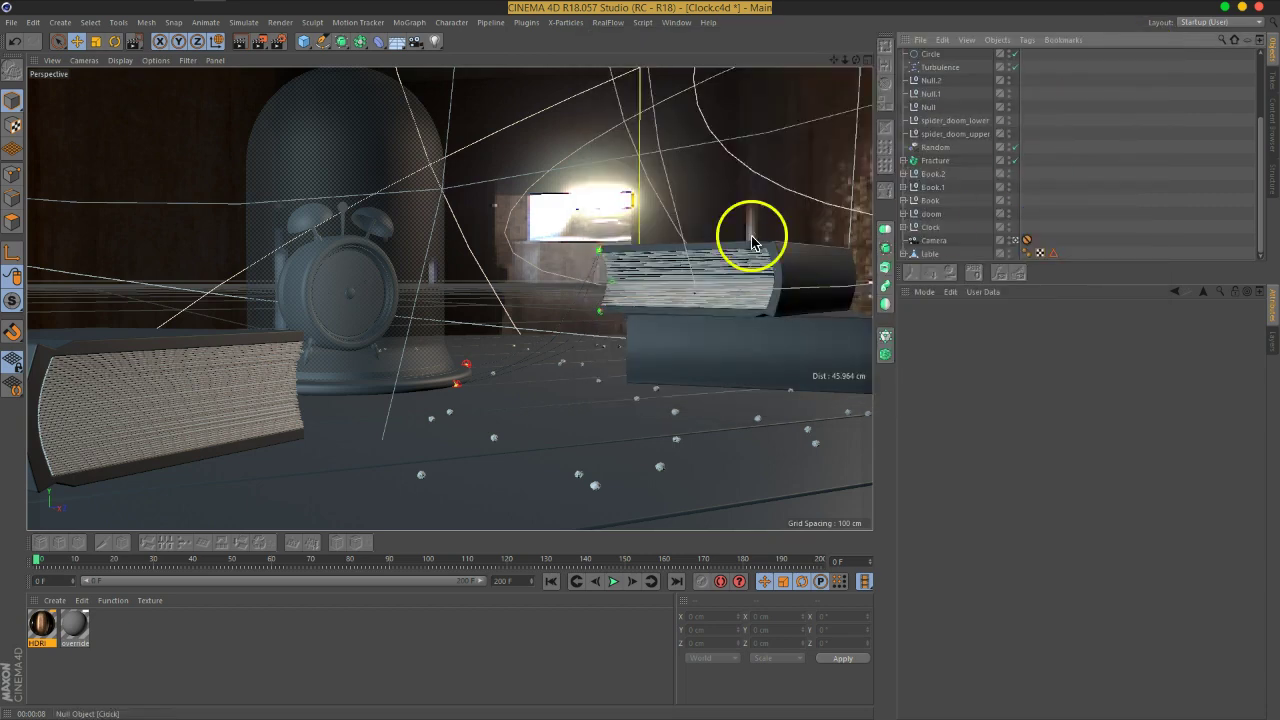
- Test-render the camera view with the Global Illumination settings and stop the render
{"action": "left_click", "coordinate": [238, 42]}
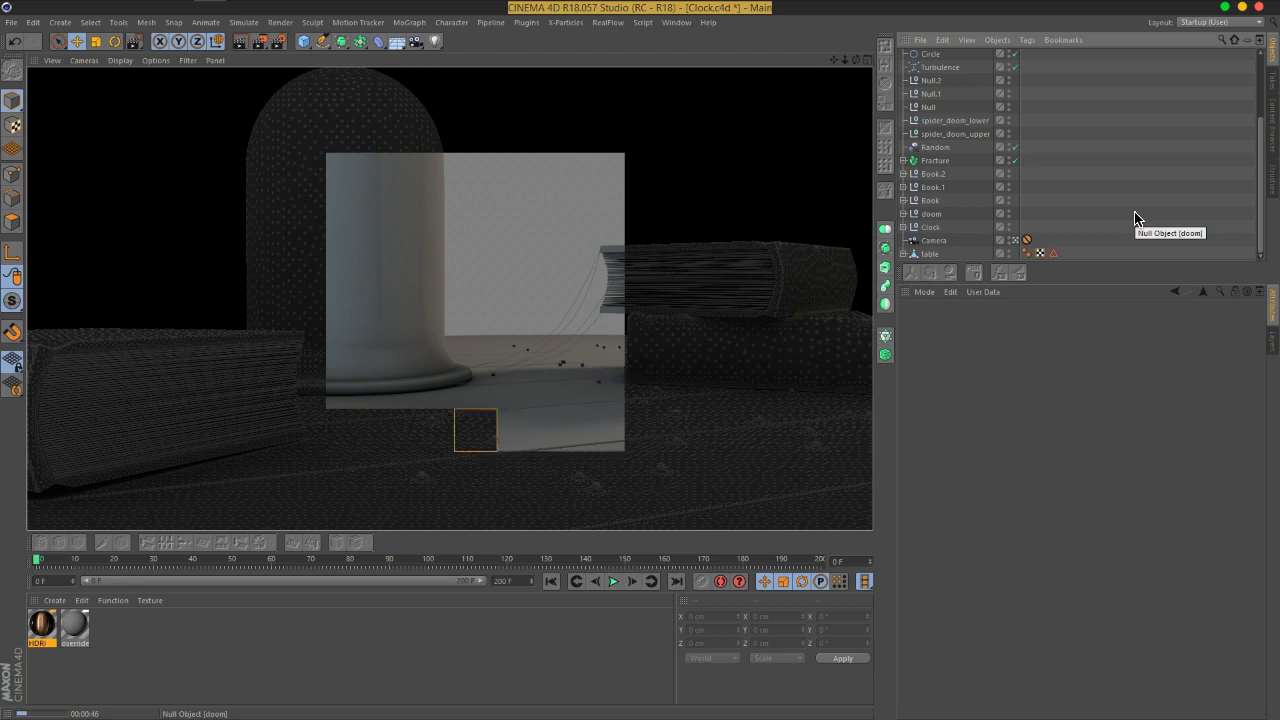
{"action": "left_click", "coordinate": [1160, 226]}
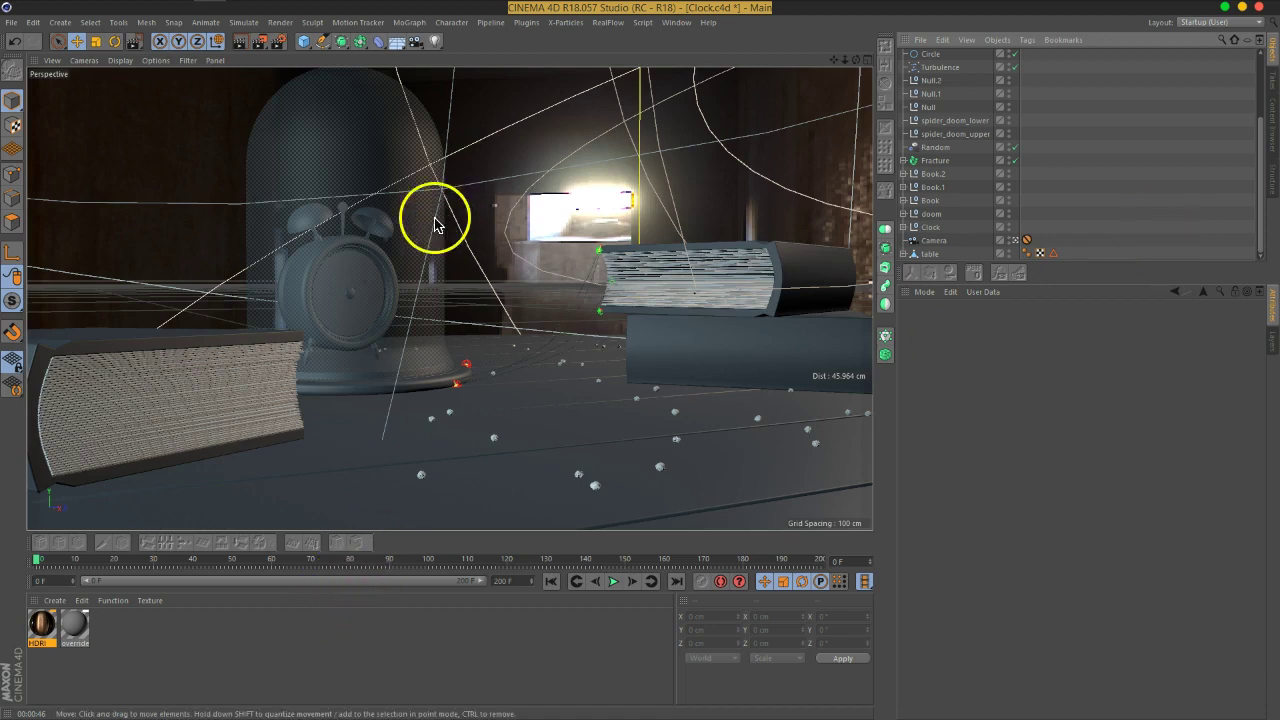
- Turn off Material Override in the render settings and close the window
{"action": "left_click", "coordinate": [278, 41]}
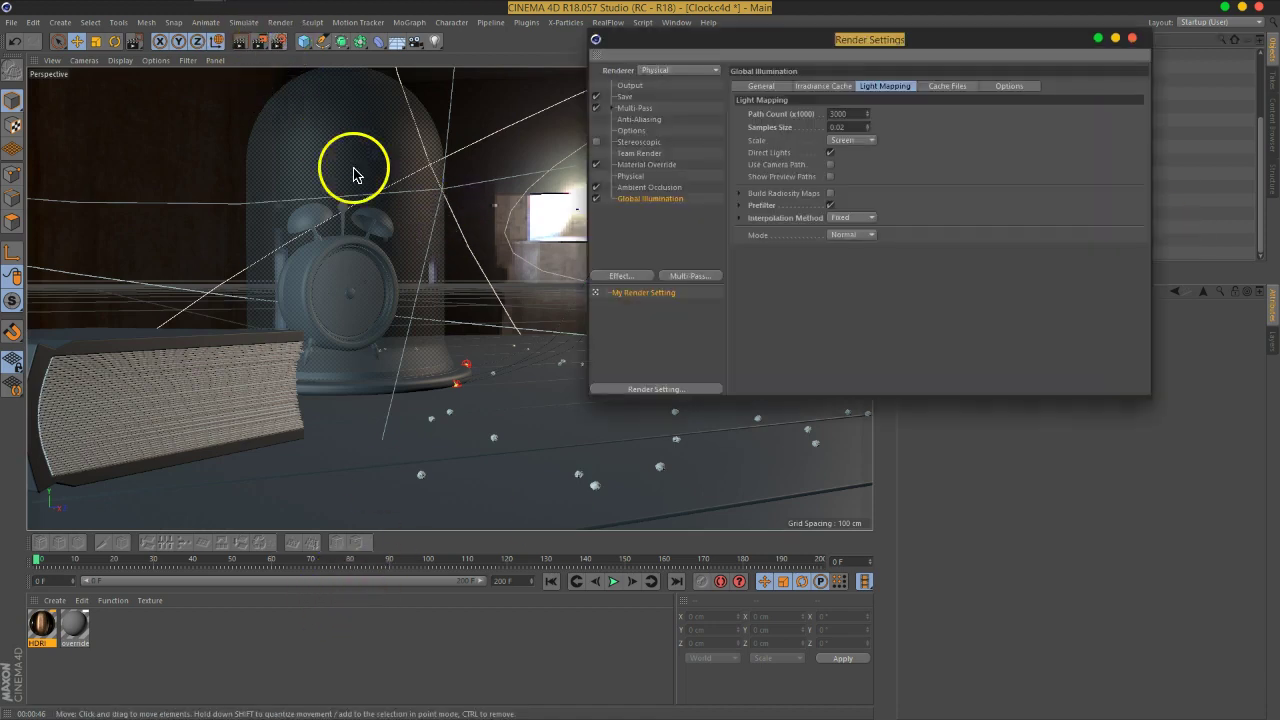
{"action": "left_click", "coordinate": [640, 165]}
{"action": "left_click_drag", "start_coordinate": [849, 42], "coordinate": [349, 92]}
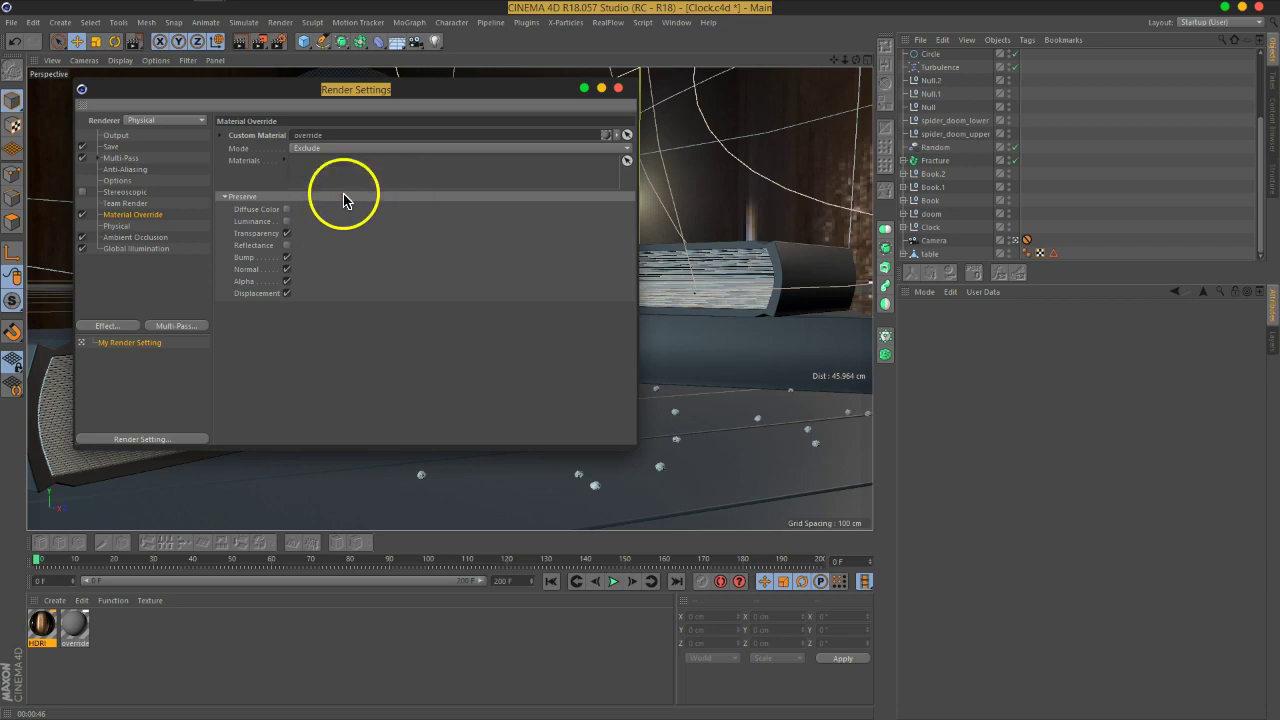
{"action": "left_click_drag", "start_coordinate": [384, 95], "coordinate": [440, 92]}
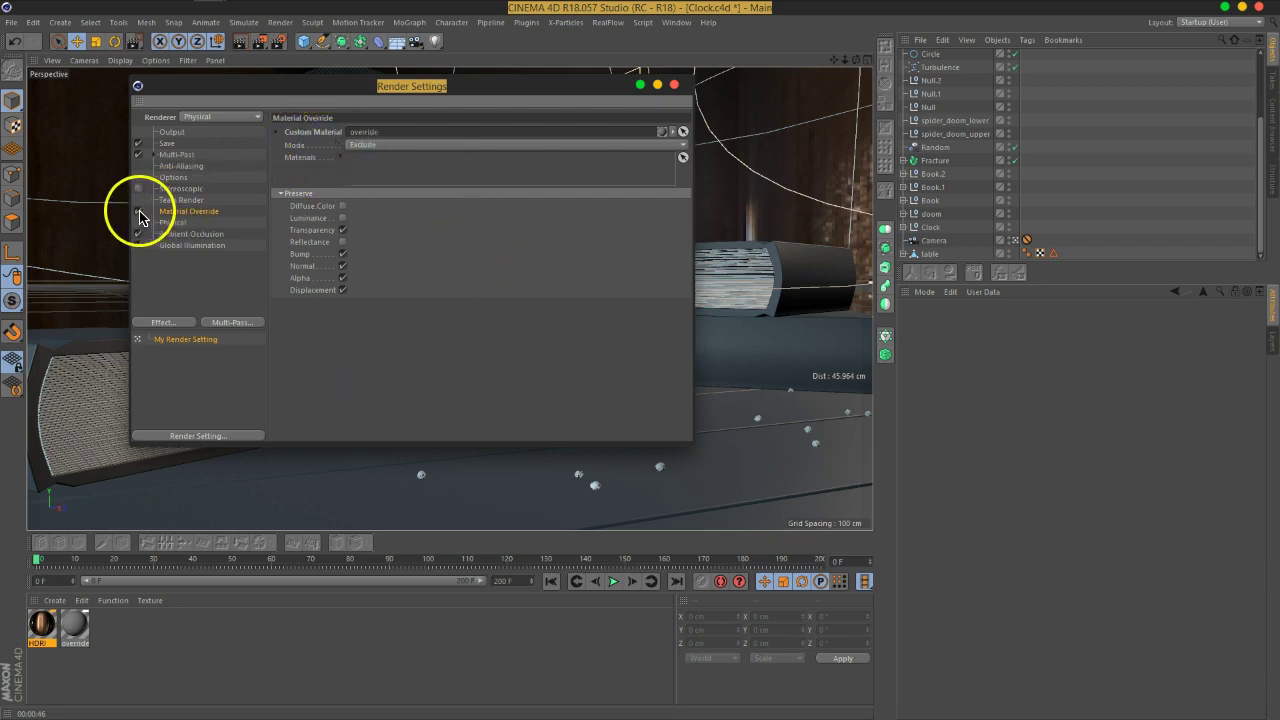
{"action": "left_click", "coordinate": [674, 85]}
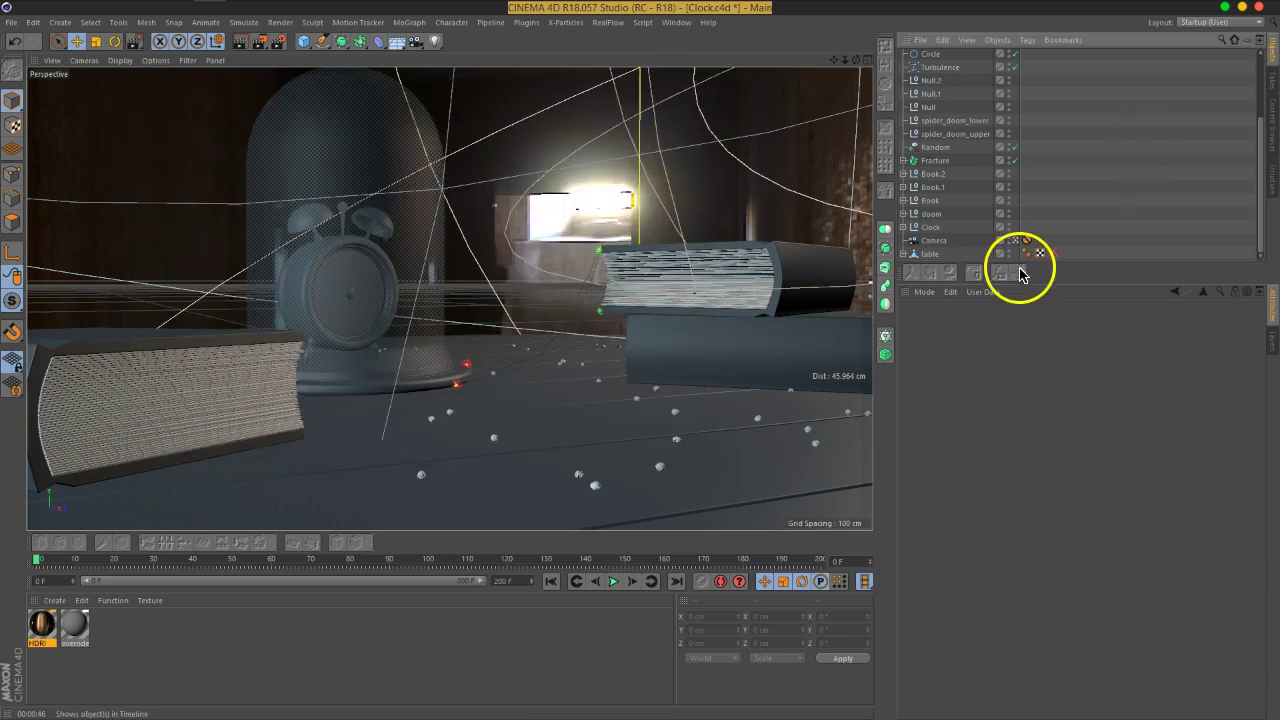
- Apply the override material directly to the table, Clock, doom, Book, Book.1, Book.2 and Fracture objects, then deselect
{"action": "left_click_drag", "start_coordinate": [1020, 280], "coordinate": [1020, 359]}
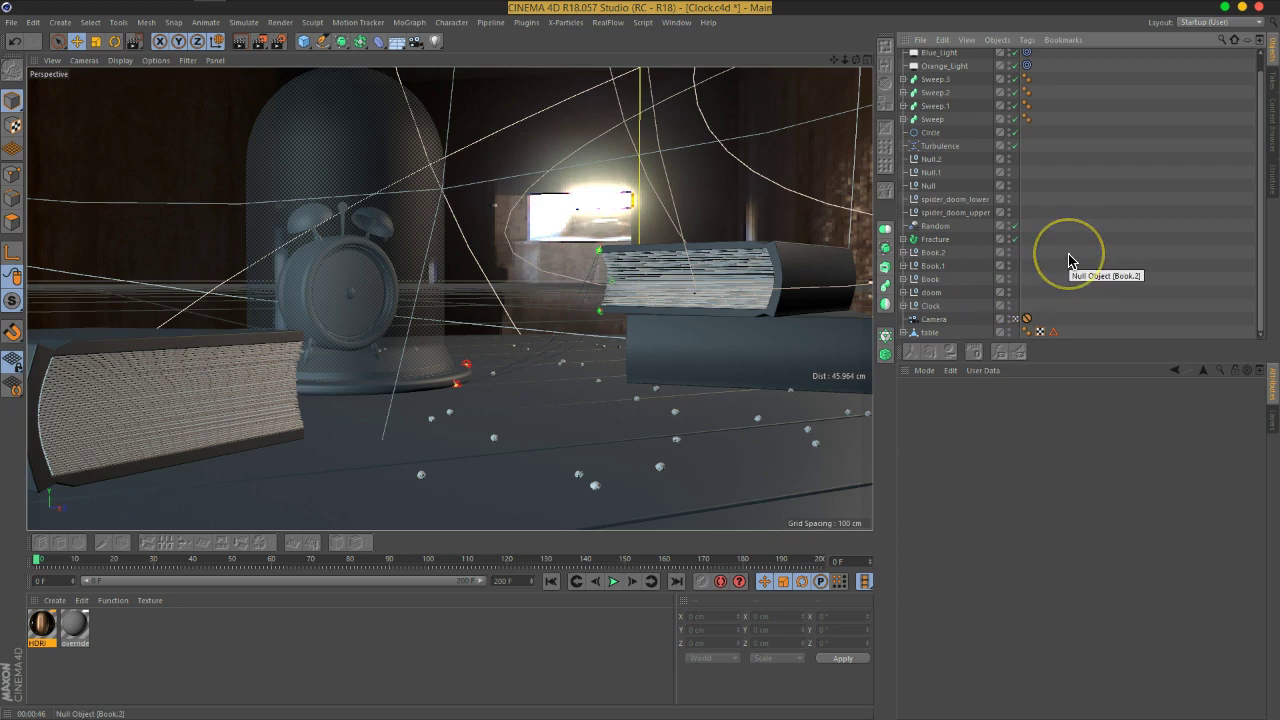
{"action": "left_click", "coordinate": [88, 630]}
{"action": "mouse_move", "coordinate": [93, 645]}
{"action": "left_mouse_down"}
{"action": "mouse_move", "coordinate": [960, 249]}
{"action": "mouse_move", "coordinate": [950, 240]}
{"action": "mouse_move", "coordinate": [1029, 243]}
{"action": "mouse_move", "coordinate": [1031, 306]}
{"action": "mouse_move", "coordinate": [1069, 330]}
{"action": "left_mouse_up"}
{"action": "left_click", "coordinate": [1079, 279]}
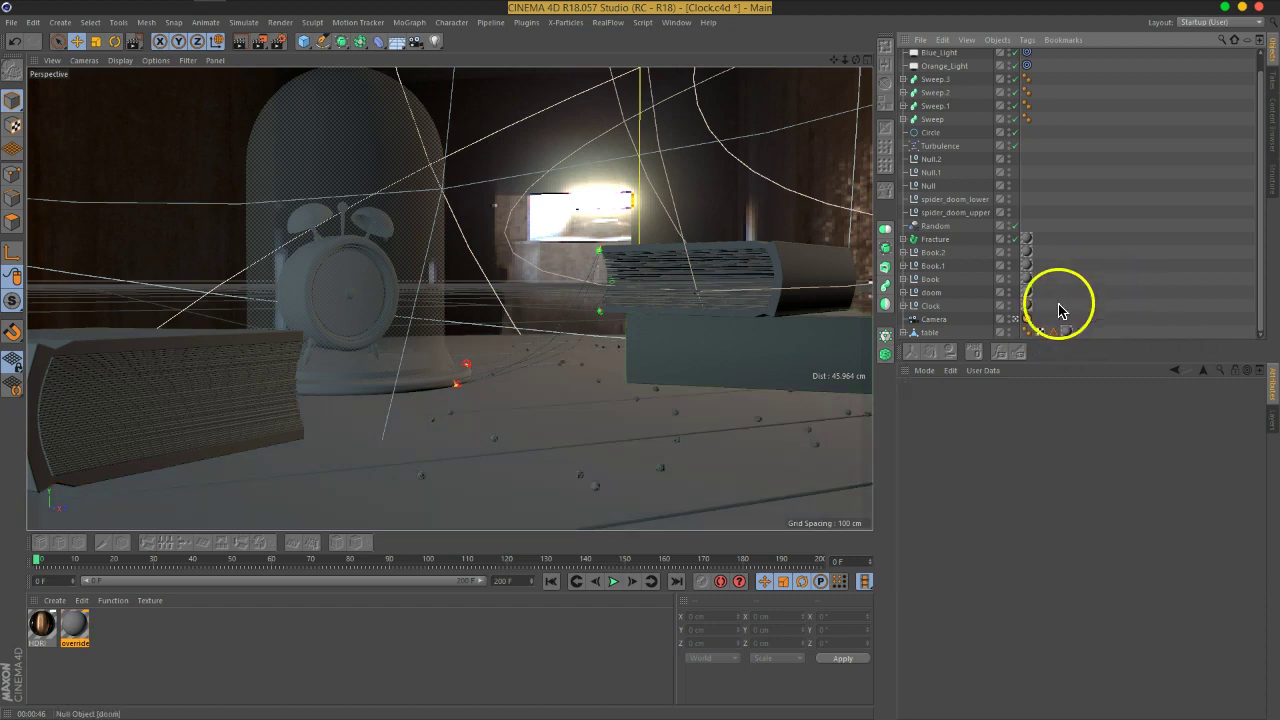
{"action": "left_click", "coordinate": [665, 373]}
{"action": "left_click", "coordinate": [1154, 263]}
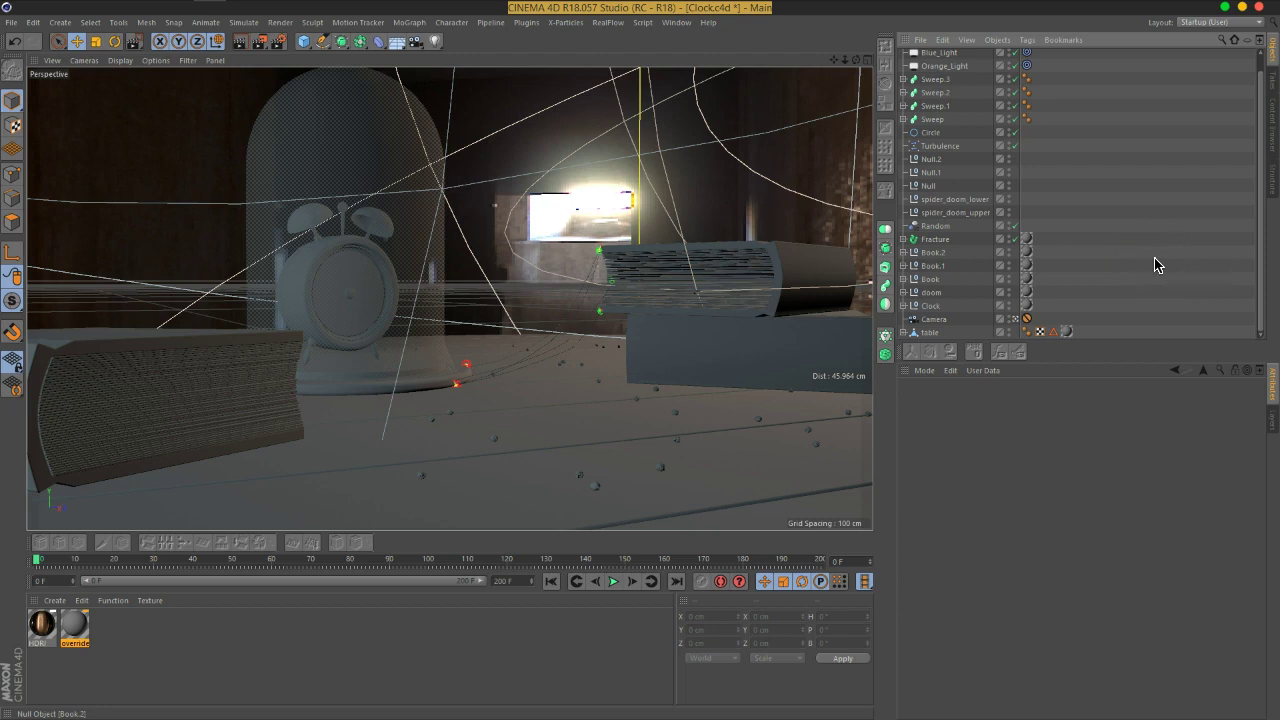
- Render the camera view again to check the lighting on the directly applied override material, then clear the render
{"action": "scroll", "coordinate": [1154, 263], "scroll_direction": "up", "scroll_amount": 1}
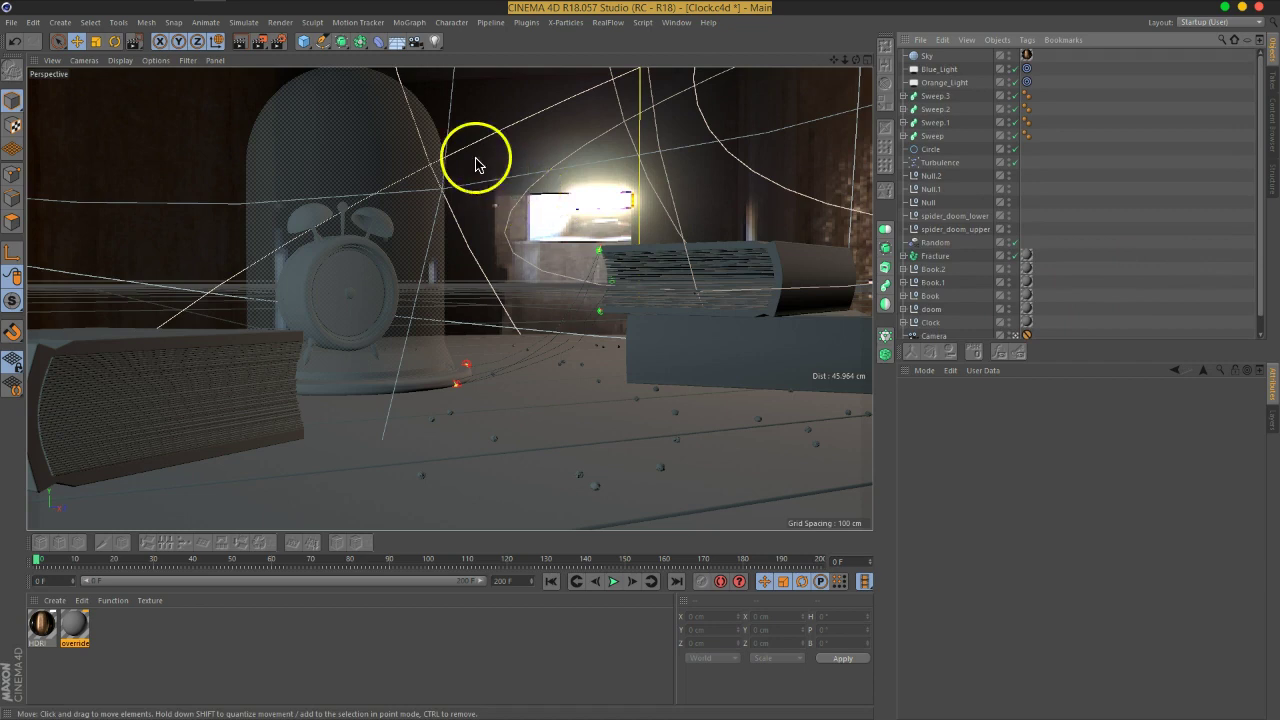
{"action": "left_click", "coordinate": [240, 41]}
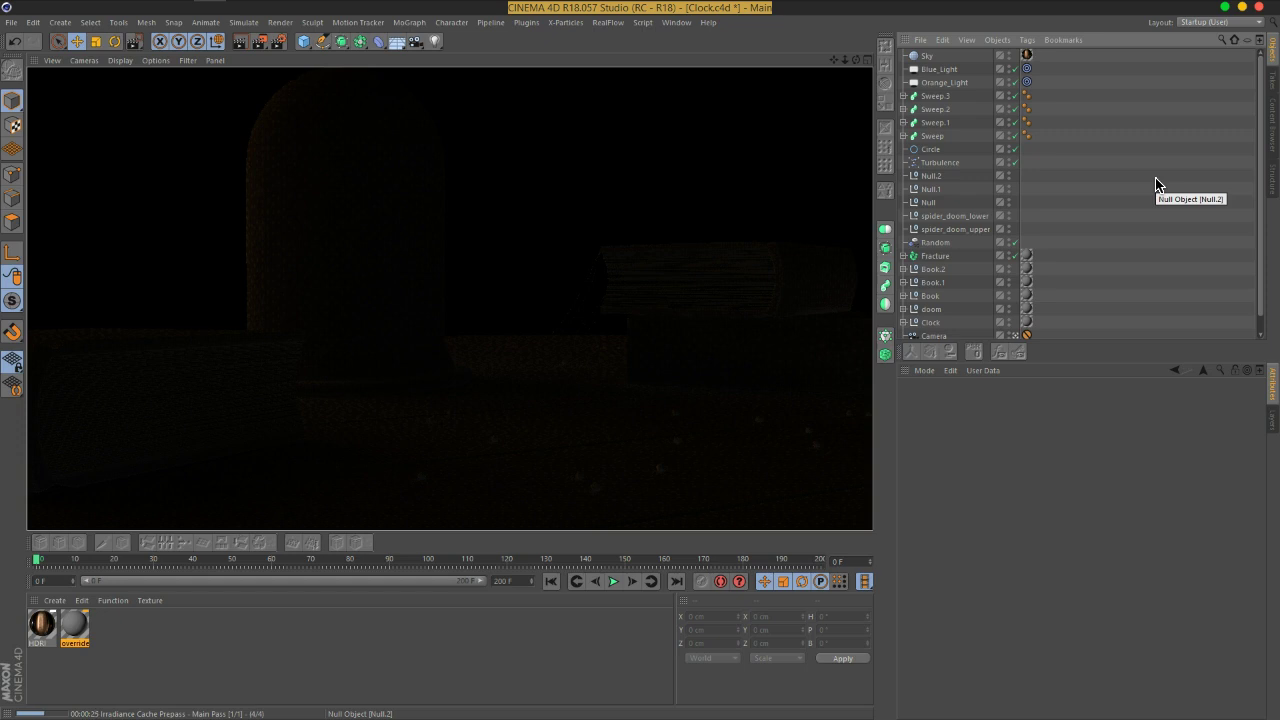
{"action": "left_click", "coordinate": [1157, 186]}
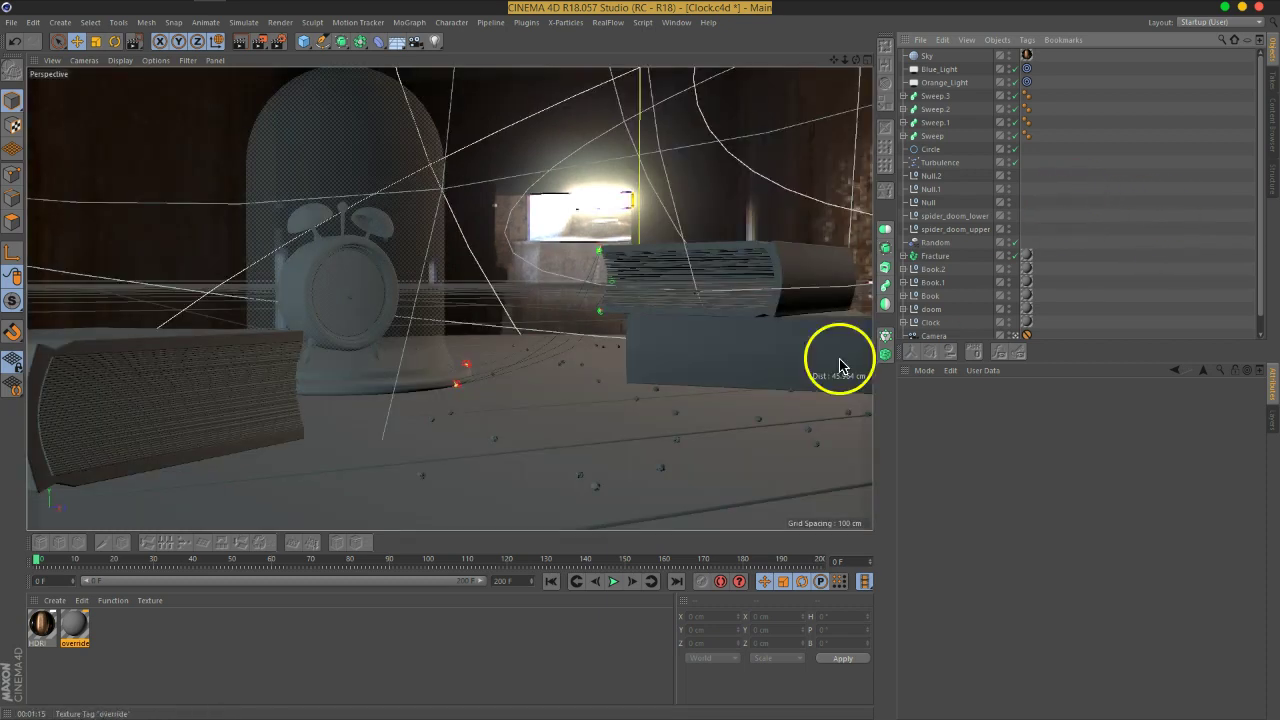
{"action": "left_click", "coordinate": [40, 626]}
{"action": "double_click", "coordinate": [40, 626]}
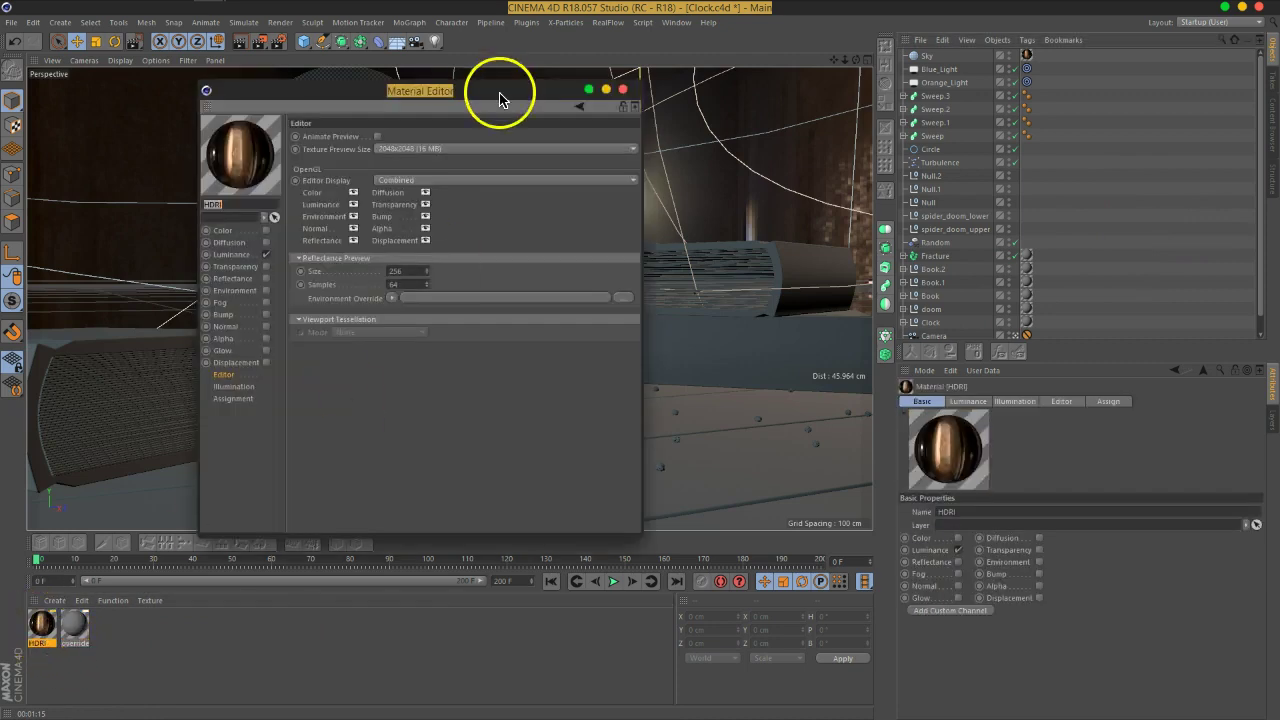
{"action": "left_click_drag", "start_coordinate": [458, 98], "coordinate": [310, 252]}
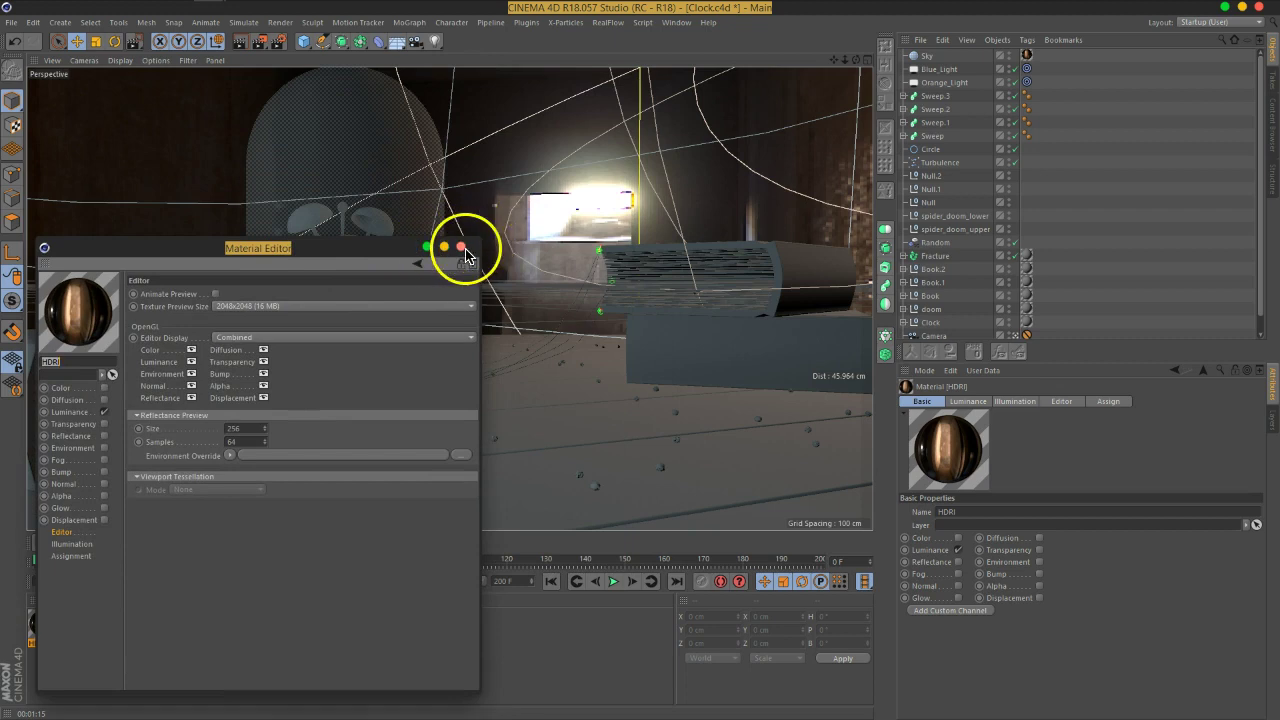
{"action": "left_click", "coordinate": [462, 249]}
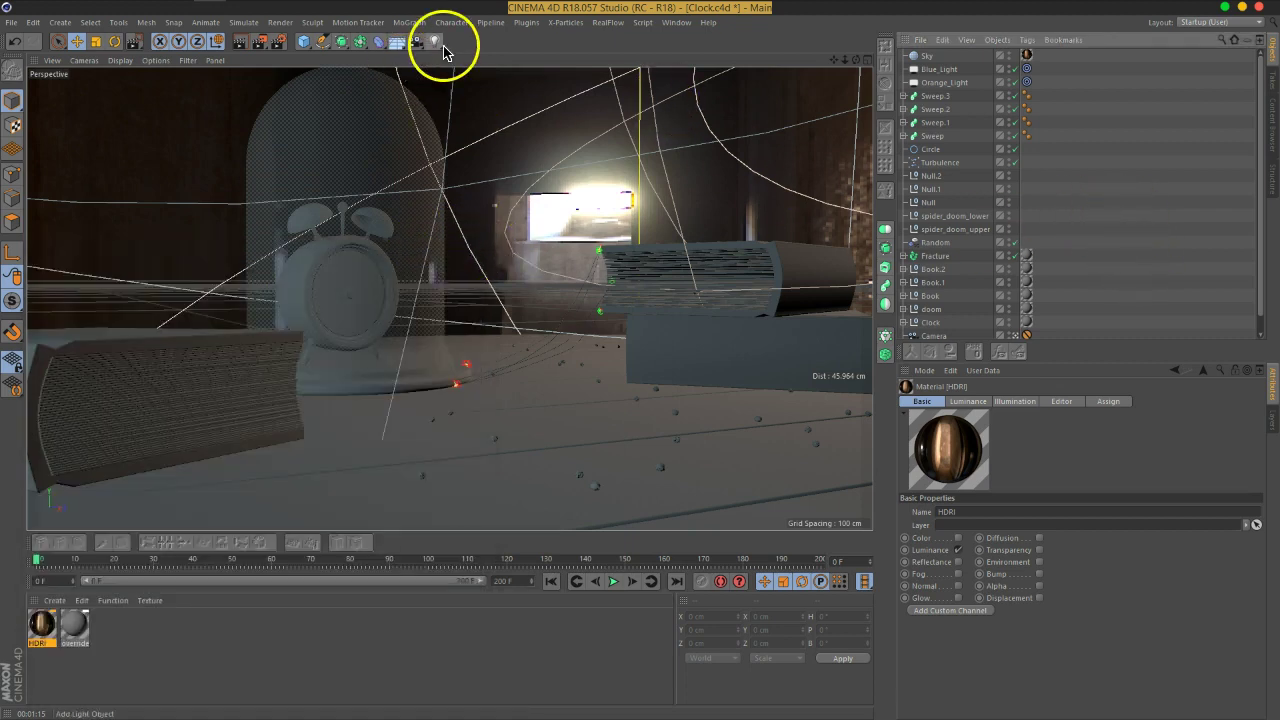
- Add an infinite light to the scene and raise it to a Y position of about 12.5 cm
{"action": "left_click", "coordinate": [436, 42]}
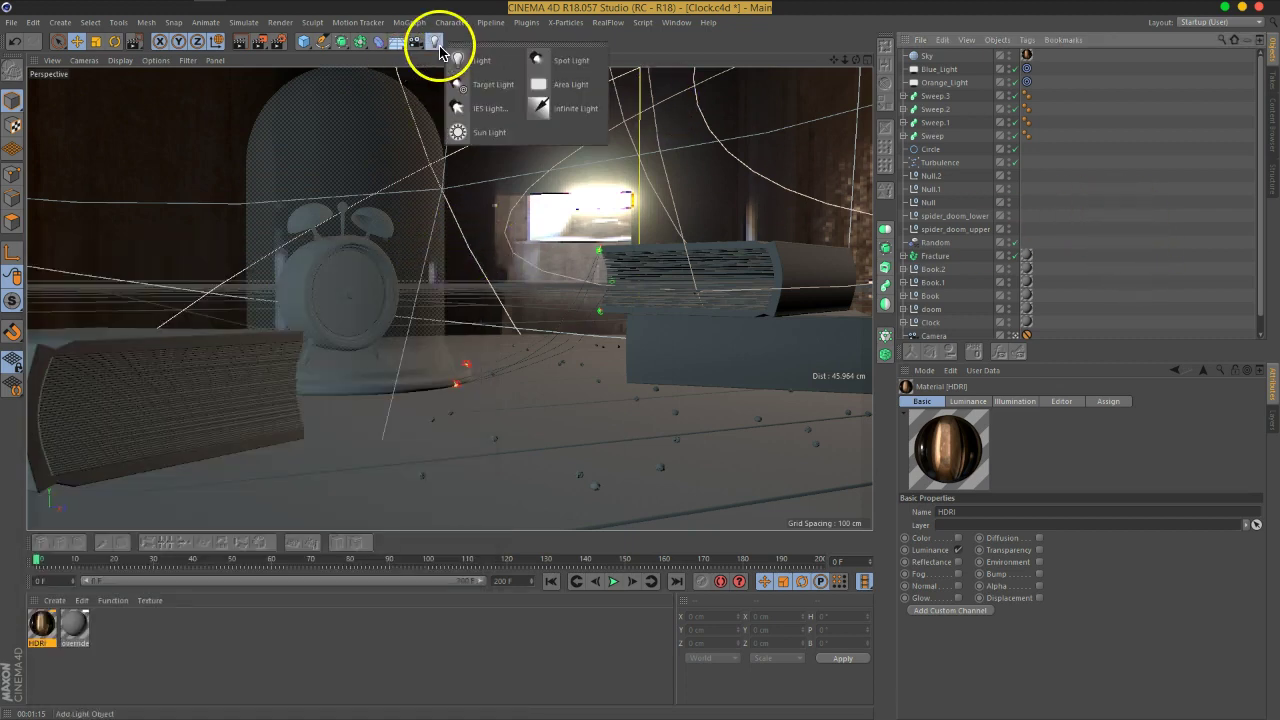
{"action": "left_click", "coordinate": [570, 110]}
{"action": "left_click_drag", "start_coordinate": [641, 361], "coordinate": [634, 152]}
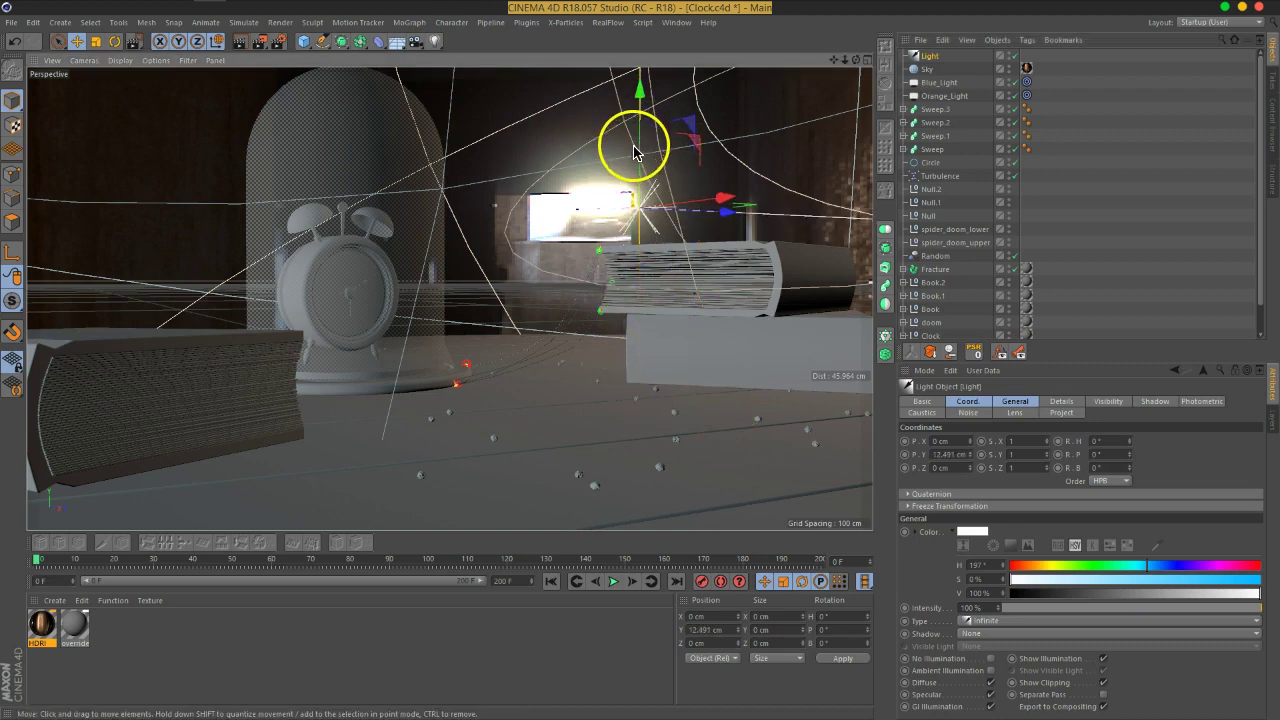
- Leave the scene camera's view and rotate the infinite light to a heading of -130°
{"action": "scroll", "coordinate": [1108, 249], "scroll_direction": "down", "scroll_amount": 2}
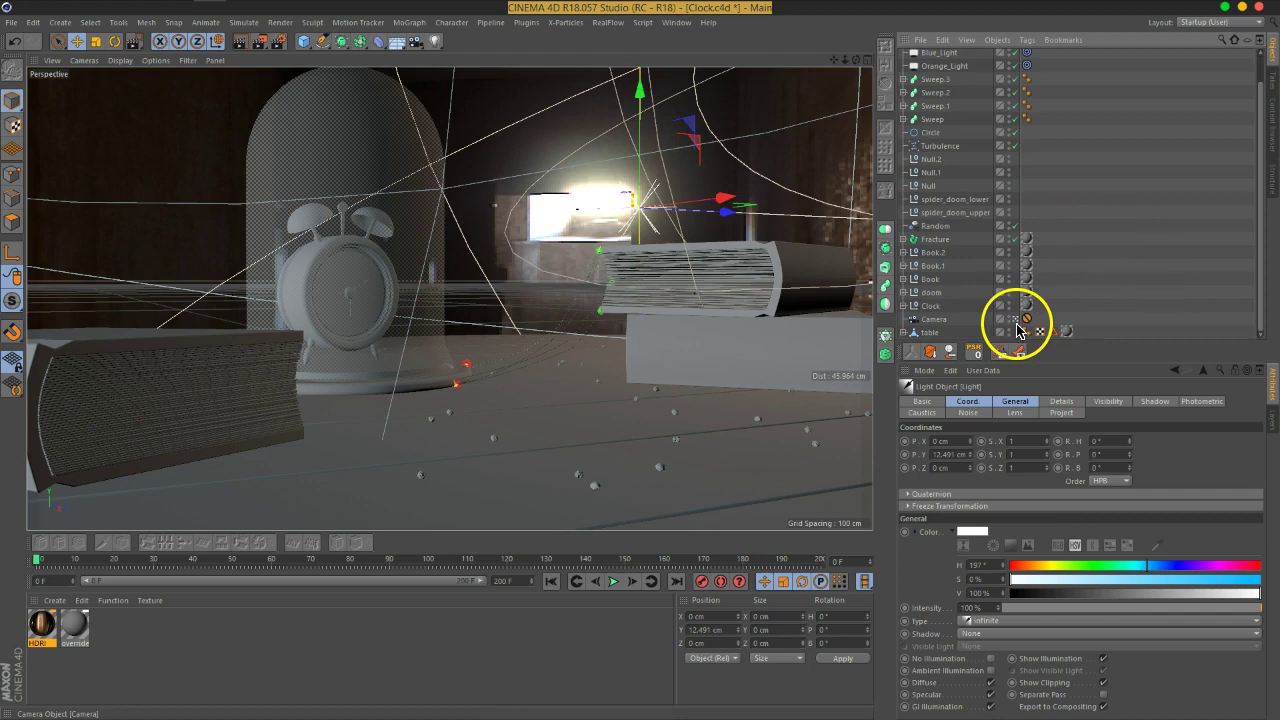
{"action": "scroll", "coordinate": [571, 300], "scroll_direction": "up", "scroll_amount": 3}
{"action": "scroll", "coordinate": [577, 289], "scroll_direction": "down", "scroll_amount": 5}
{"action": "mouse_move", "coordinate": [577, 289]}
{"action": "left_mouse_down", "text": "alt"}
{"action": "mouse_move", "coordinate": [586, 263]}
{"action": "mouse_move", "coordinate": [571, 300]}
{"action": "left_mouse_up", "text": "alt"}
{"action": "left_click_drag", "start_coordinate": [714, 286], "coordinate": [611, 277], "text": "alt"}
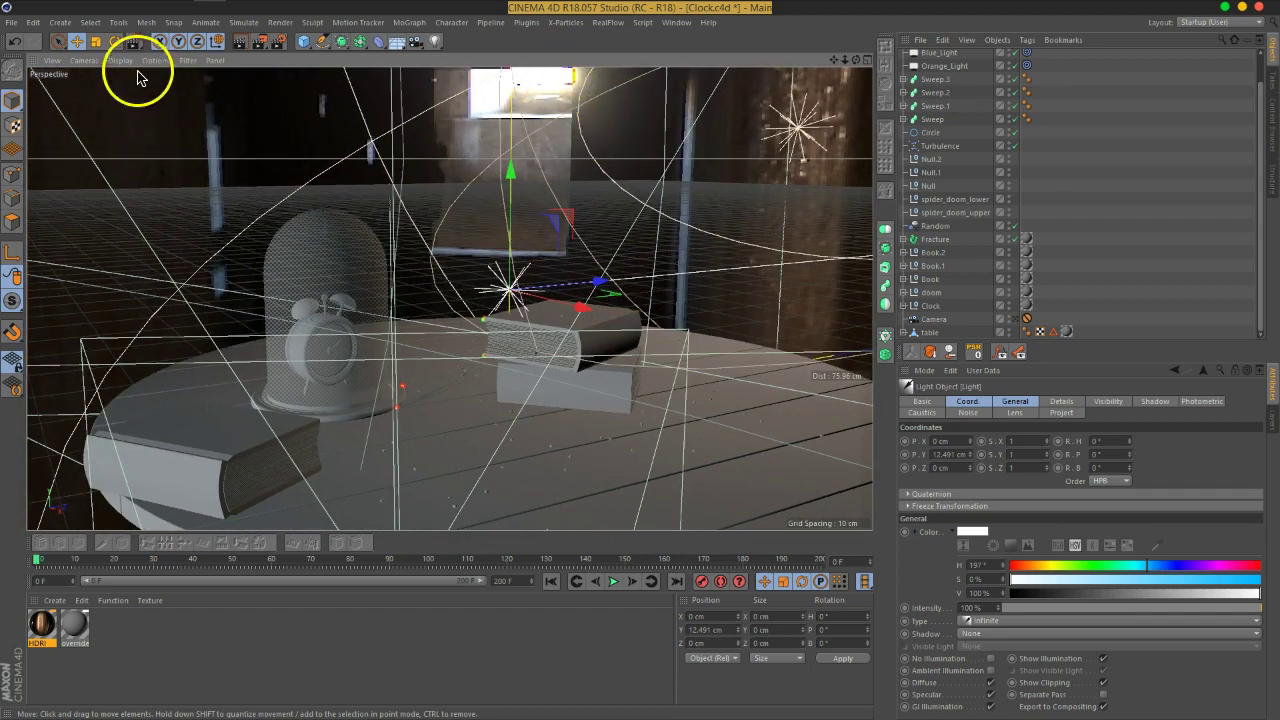
{"action": "left_click", "coordinate": [115, 41]}
{"action": "left_click_drag", "start_coordinate": [528, 300], "coordinate": [305, 320]}
{"action": "mouse_move", "coordinate": [657, 258]}
{"action": "left_mouse_down", "text": "alt"}
{"action": "mouse_move", "coordinate": [640, 257]}
{"action": "mouse_move", "coordinate": [649, 277]}
{"action": "left_mouse_up", "text": "alt"}
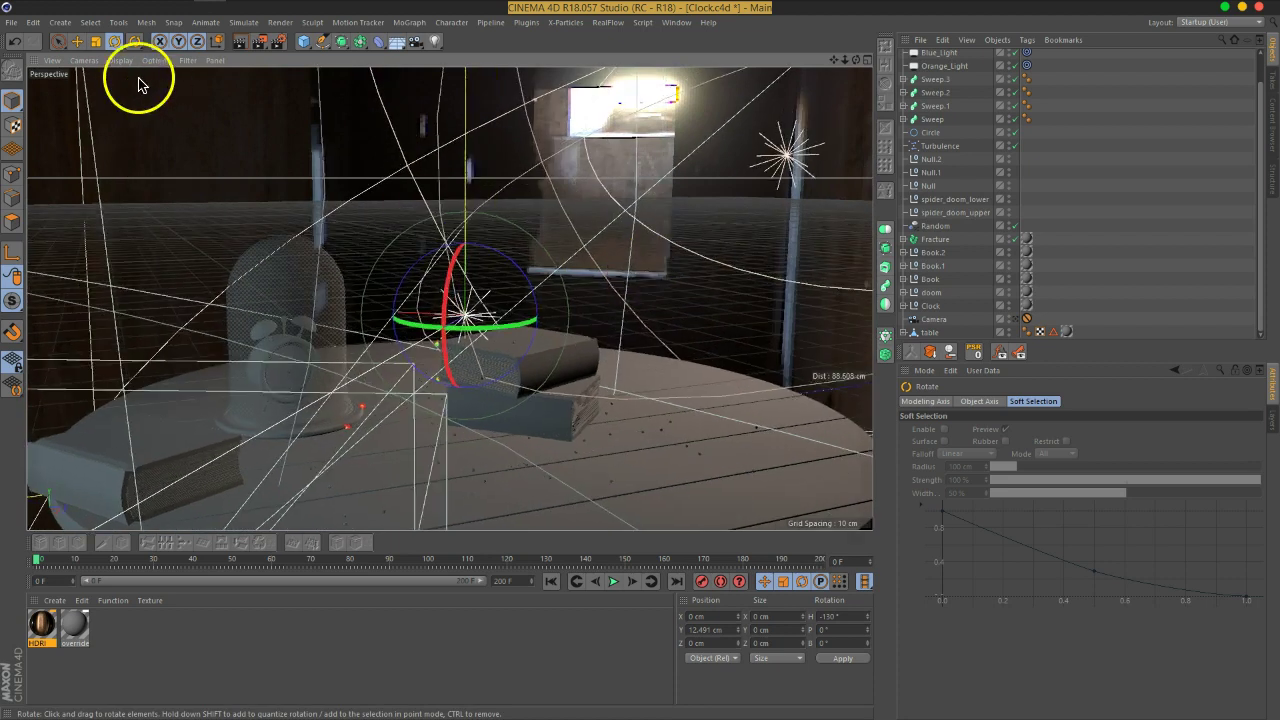
- Move the infinite light to about Y 34 cm, Z 17.1 cm, tilt its pitch to about -13.1°, and check it through the camera
{"action": "left_click", "coordinate": [77, 41]}
{"action": "left_click_drag", "start_coordinate": [530, 245], "coordinate": [677, 57], "text": "alt"}
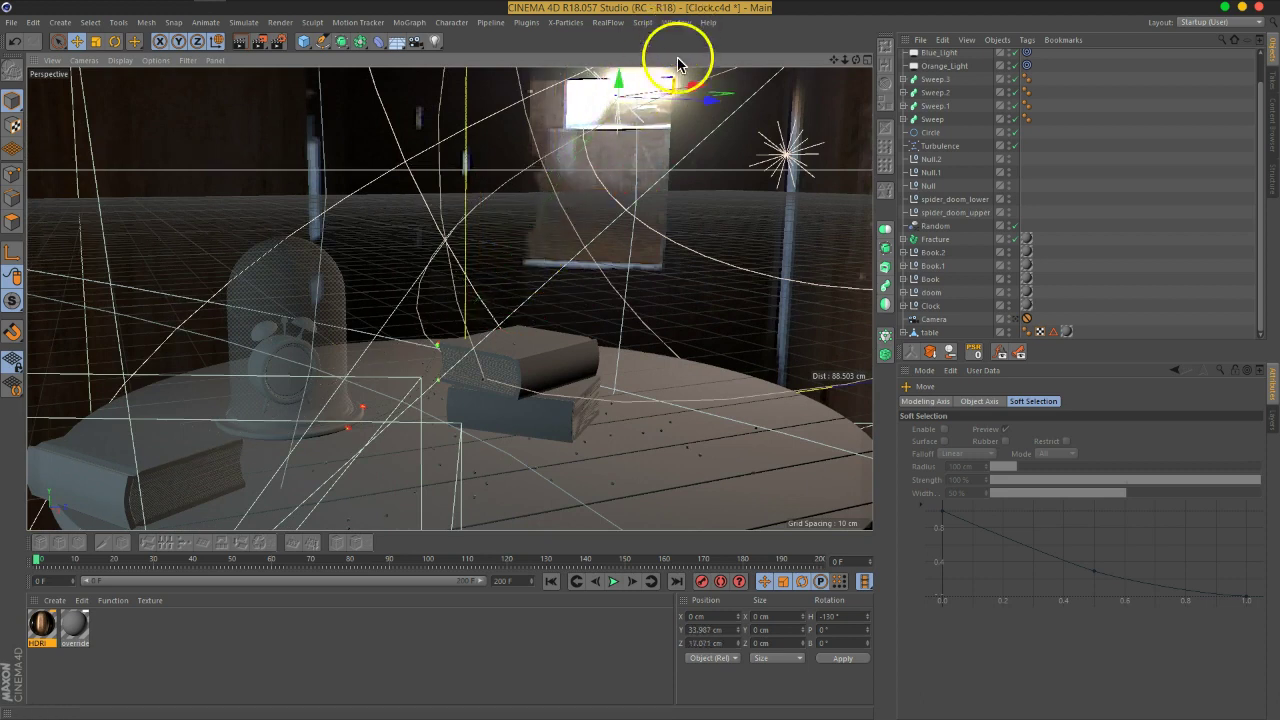
{"action": "left_click", "coordinate": [114, 41]}
{"action": "left_click_drag", "start_coordinate": [612, 112], "coordinate": [613, 134]}
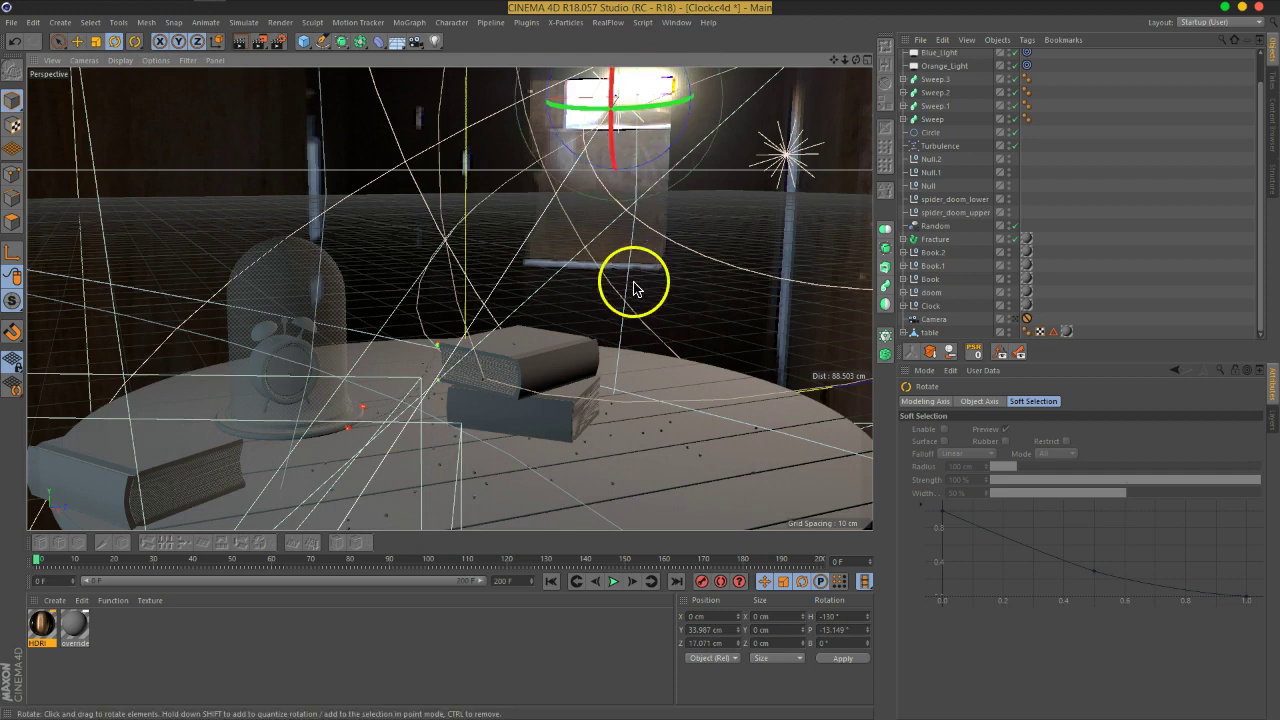
{"action": "left_click", "coordinate": [1024, 319]}
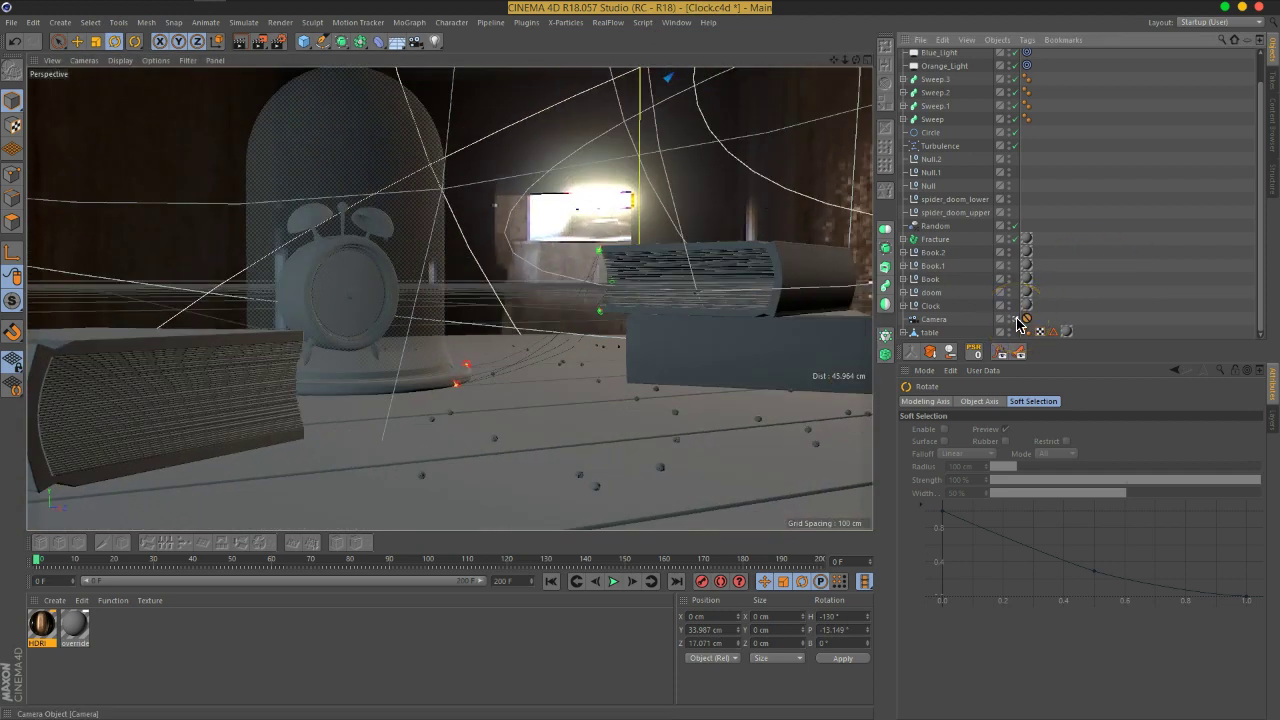
{"action": "left_click", "coordinate": [808, 29]}
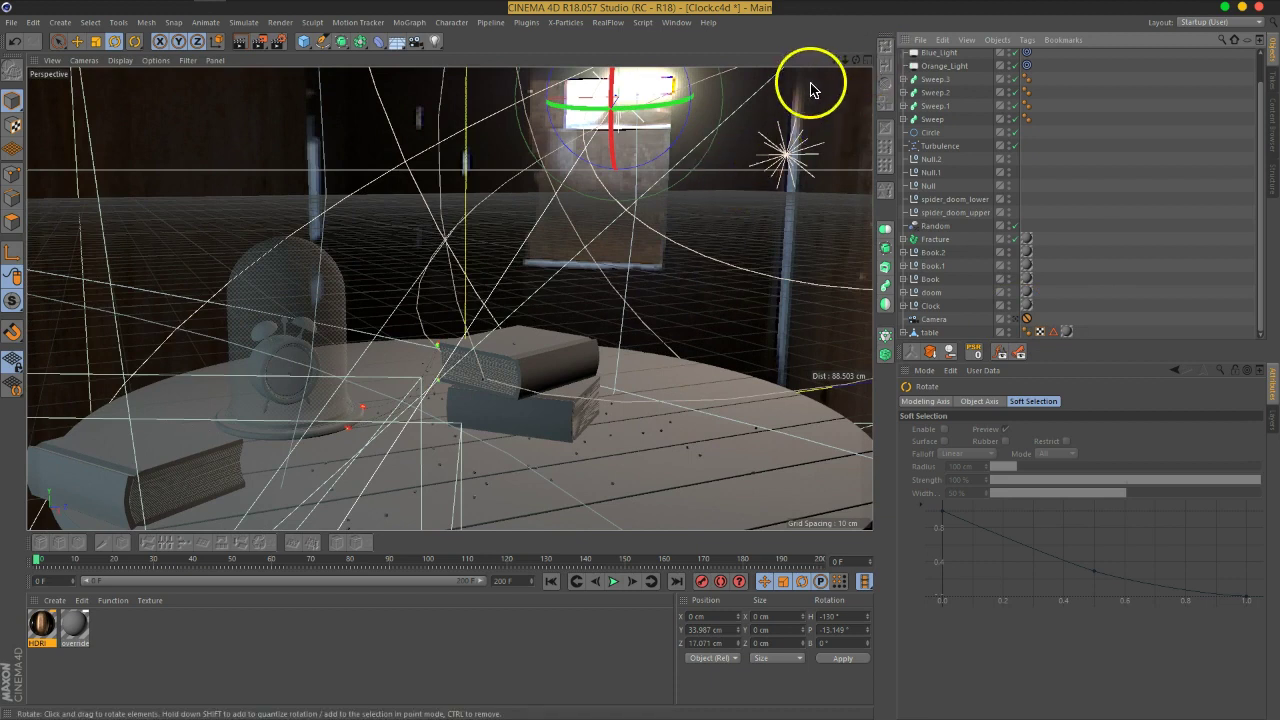
- Show all four views and shift the infinite light to about X -32.7 cm, Y 15.1 cm in the front view, judging it through the camera
{"action": "left_click", "coordinate": [866, 61]}
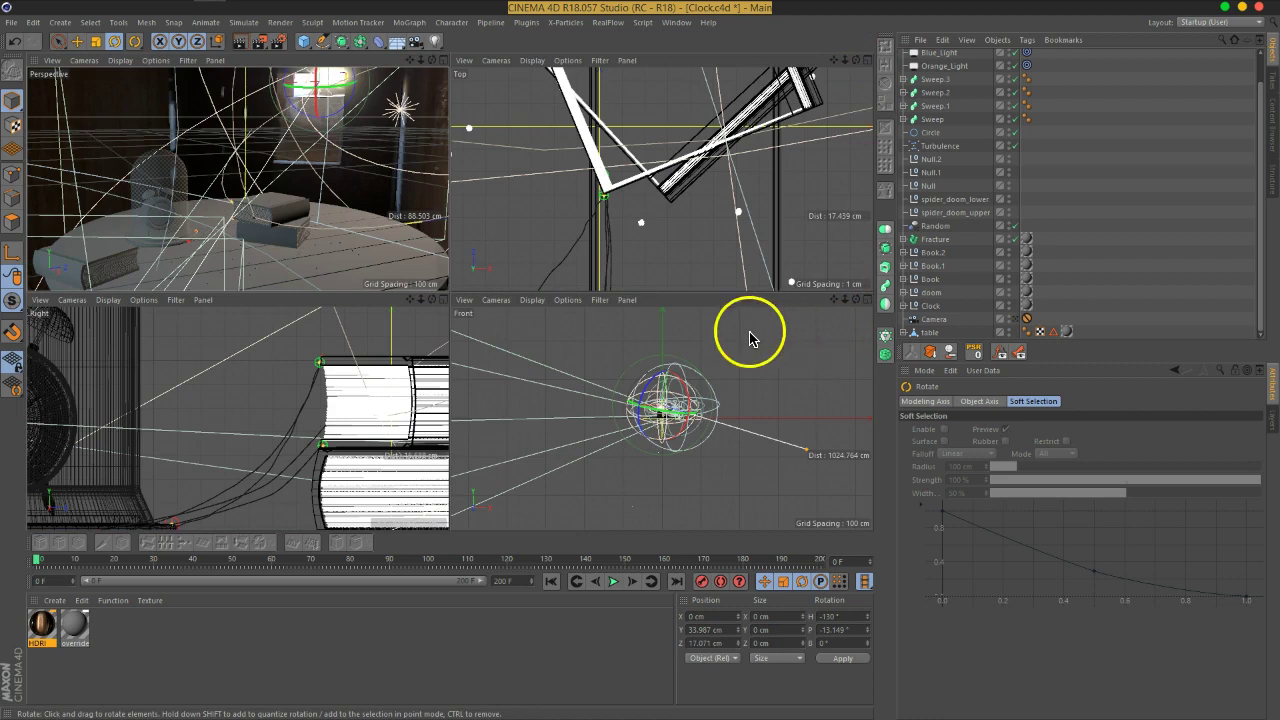
{"action": "middle_click_drag", "start_coordinate": [759, 385], "coordinate": [751, 394], "text": "alt"}
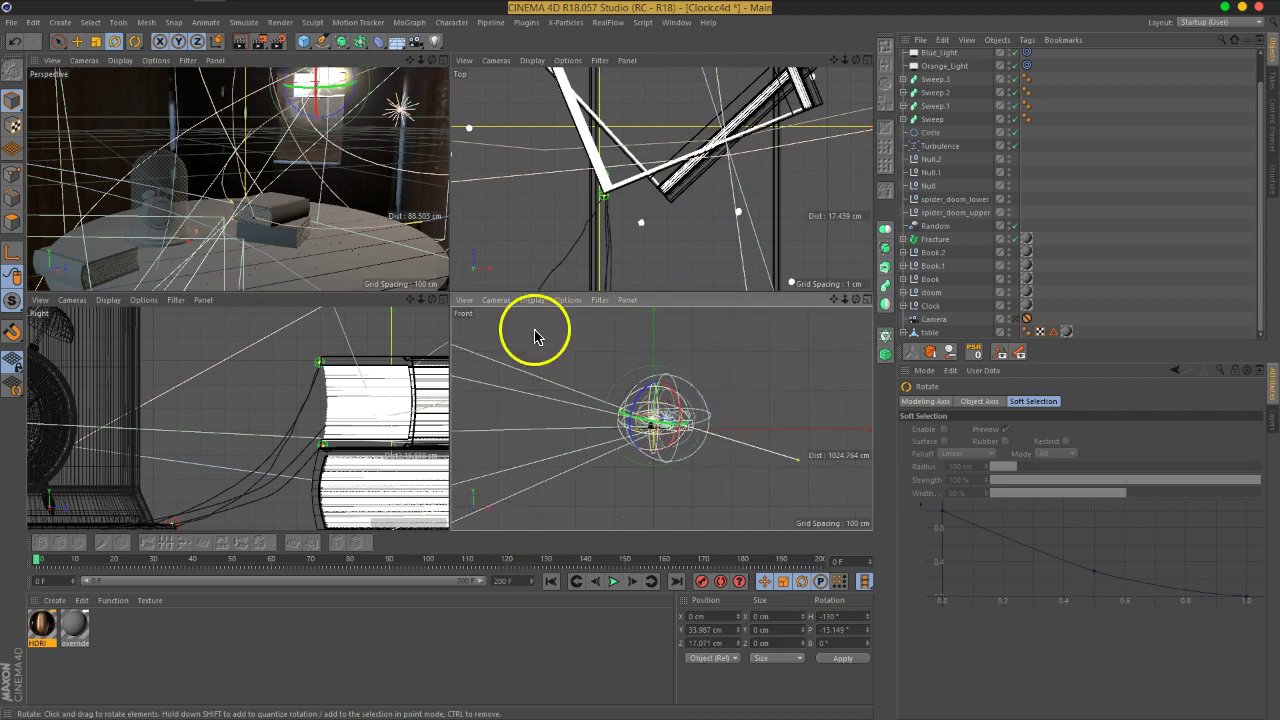
{"action": "left_click", "coordinate": [78, 41]}
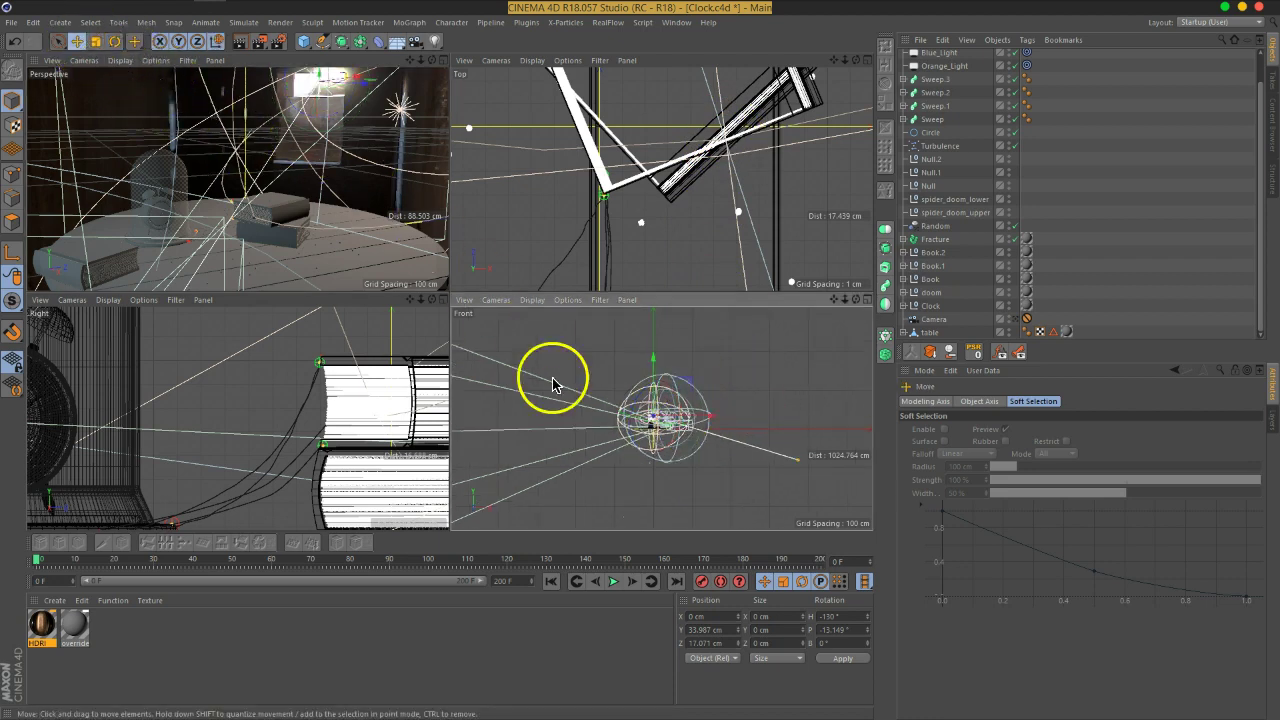
{"action": "mouse_move", "coordinate": [686, 380]}
{"action": "left_mouse_down"}
{"action": "mouse_move", "coordinate": [685, 392]}
{"action": "mouse_move", "coordinate": [698, 372]}
{"action": "left_mouse_up"}
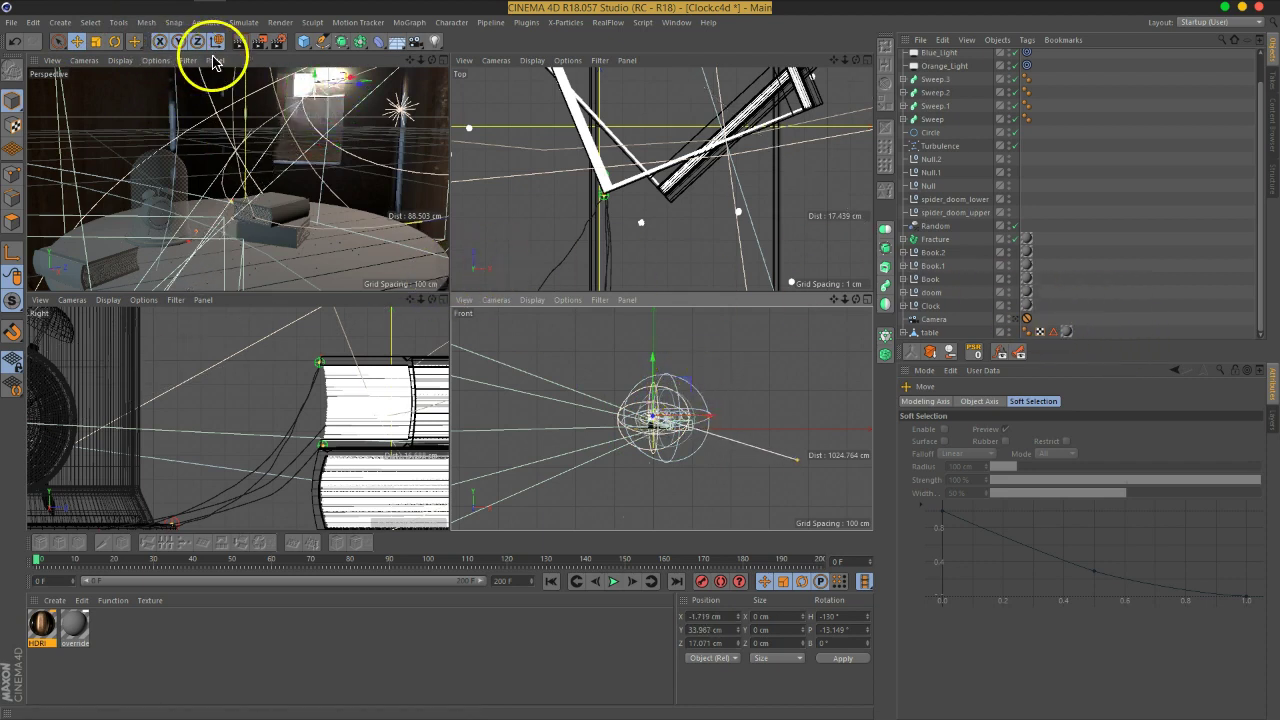
{"action": "left_click", "coordinate": [1018, 320]}
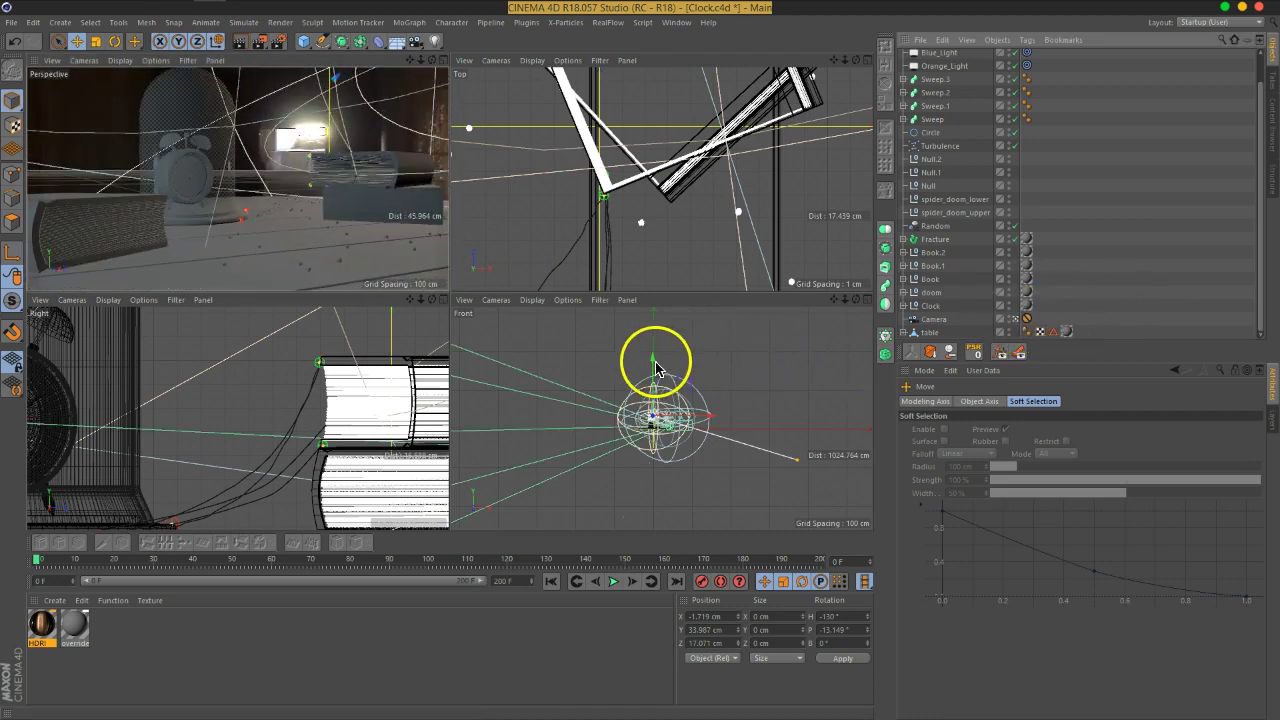
{"action": "left_click_drag", "start_coordinate": [652, 367], "coordinate": [700, 433]}
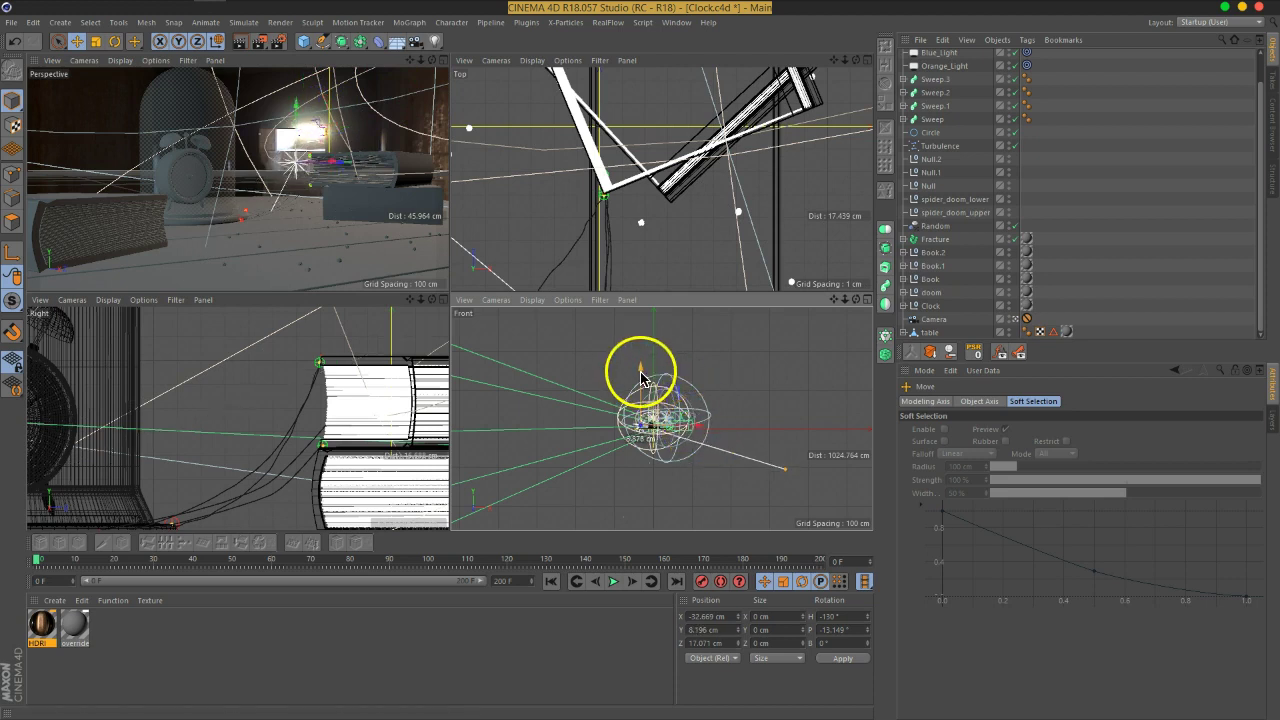
{"action": "left_click_drag", "start_coordinate": [641, 377], "coordinate": [641, 368]}
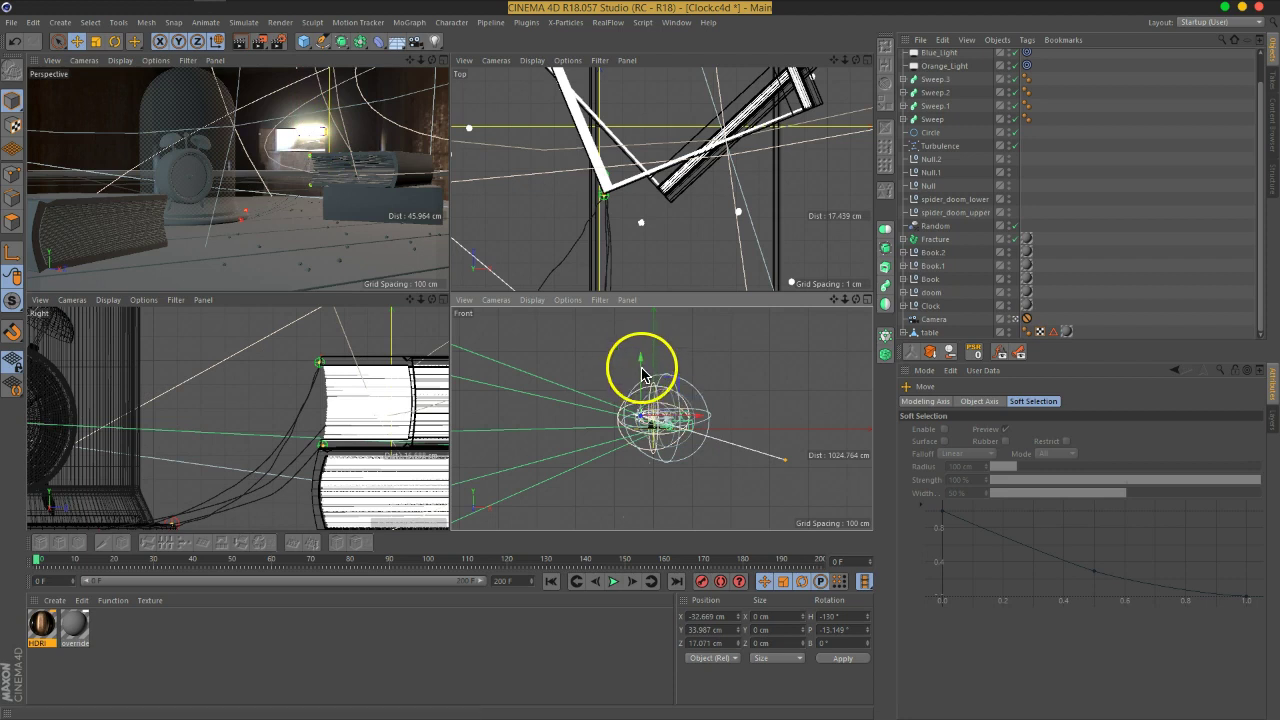
{"action": "left_click_drag", "start_coordinate": [641, 375], "coordinate": [643, 382]}
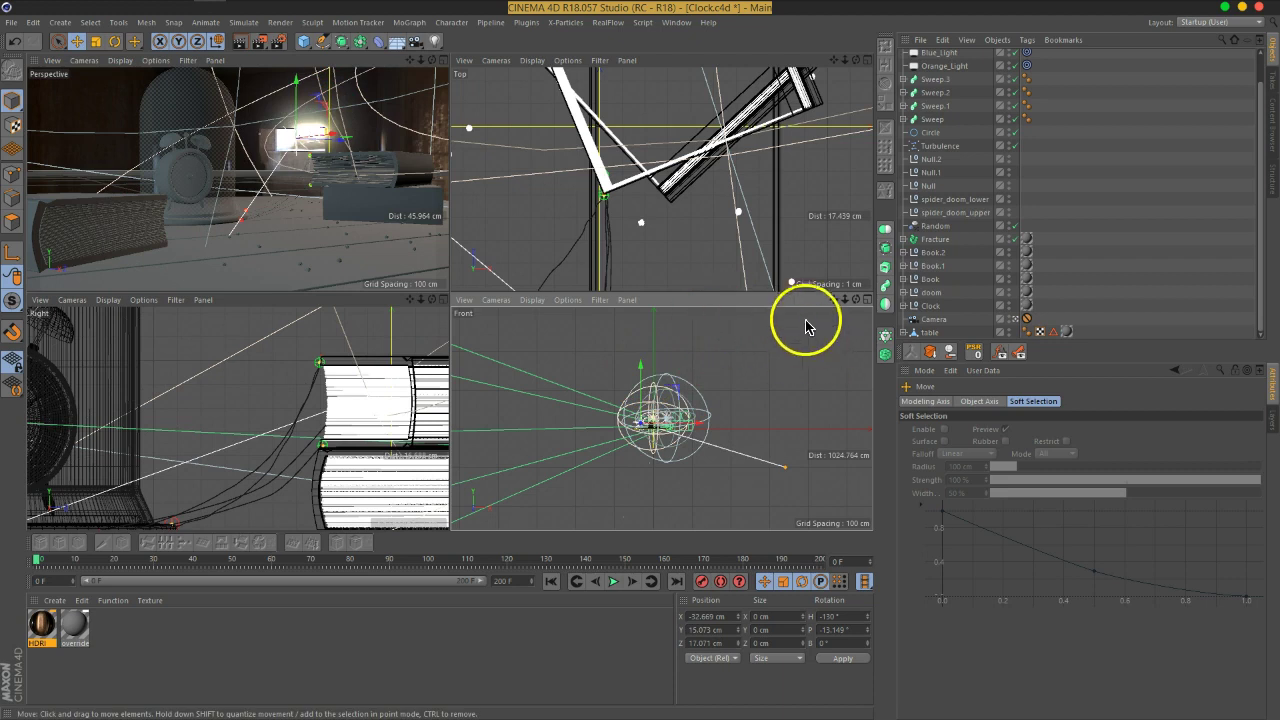
- Tilt the infinite light's pitch to about -8° and maximize the perspective view
{"action": "key", "text": "r"}
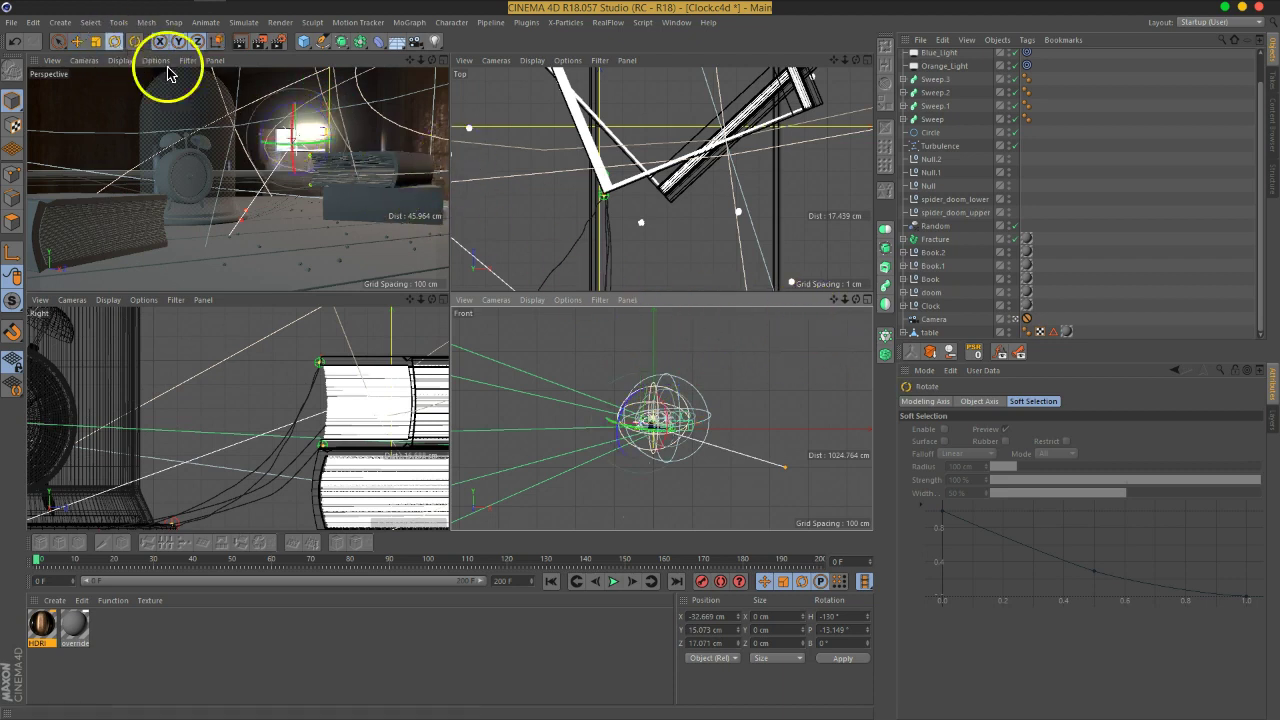
{"action": "left_click_drag", "start_coordinate": [292, 126], "coordinate": [291, 118]}
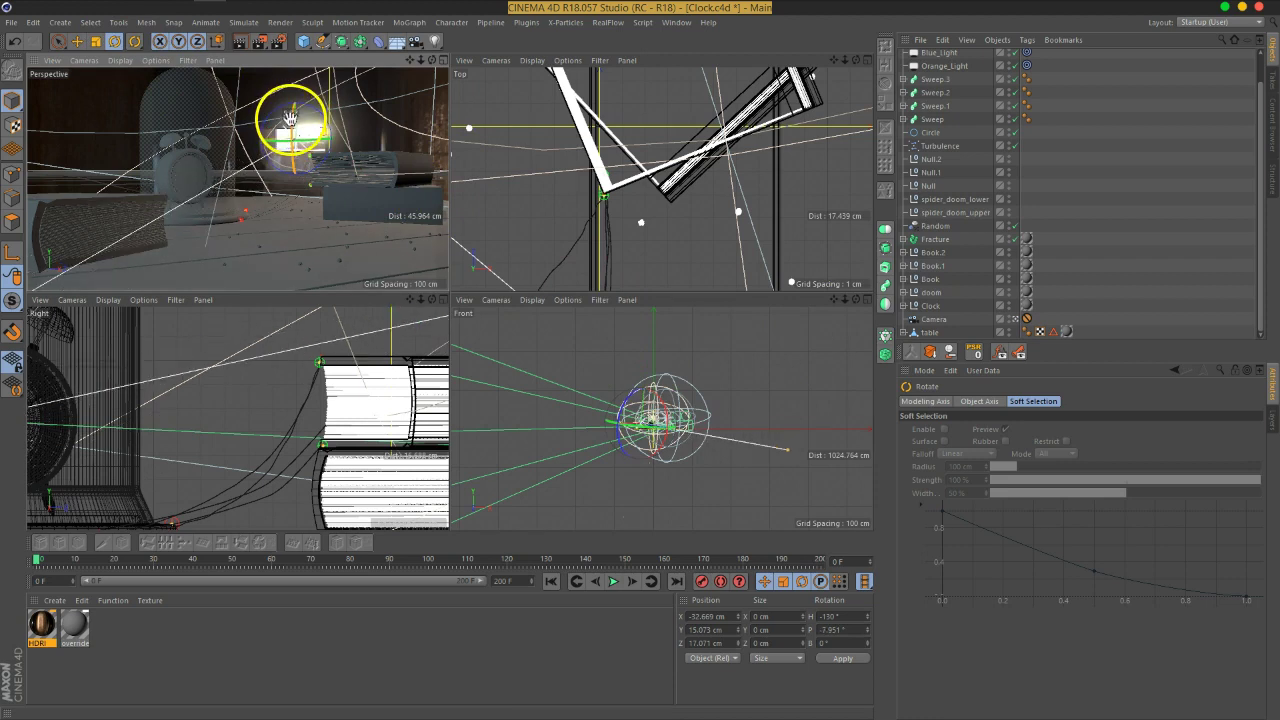
{"action": "left_click", "coordinate": [441, 60]}
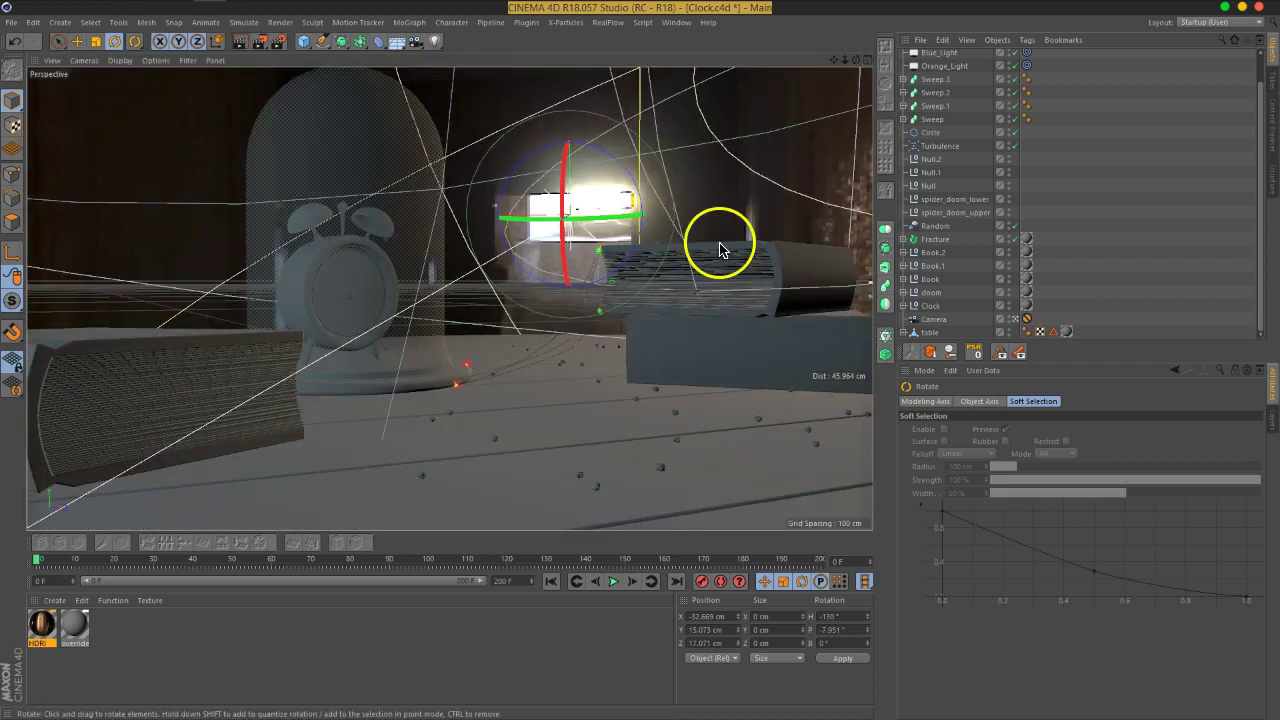
- Leave the camera's view and move the infinite light away from the table to about X -77.6 cm, Y 16.9 cm
{"action": "left_click", "coordinate": [1014, 318]}
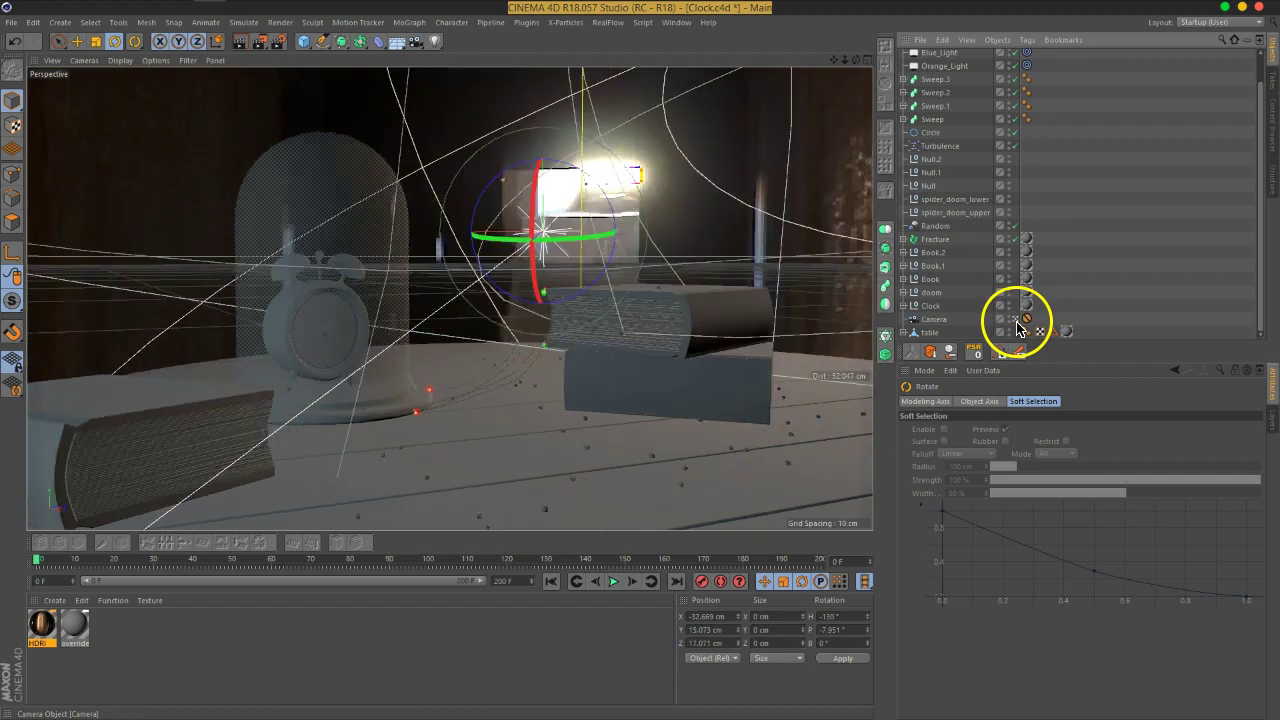
{"action": "left_click_drag", "start_coordinate": [640, 282], "coordinate": [457, 268], "text": "alt"}
{"action": "left_click", "coordinate": [77, 41]}
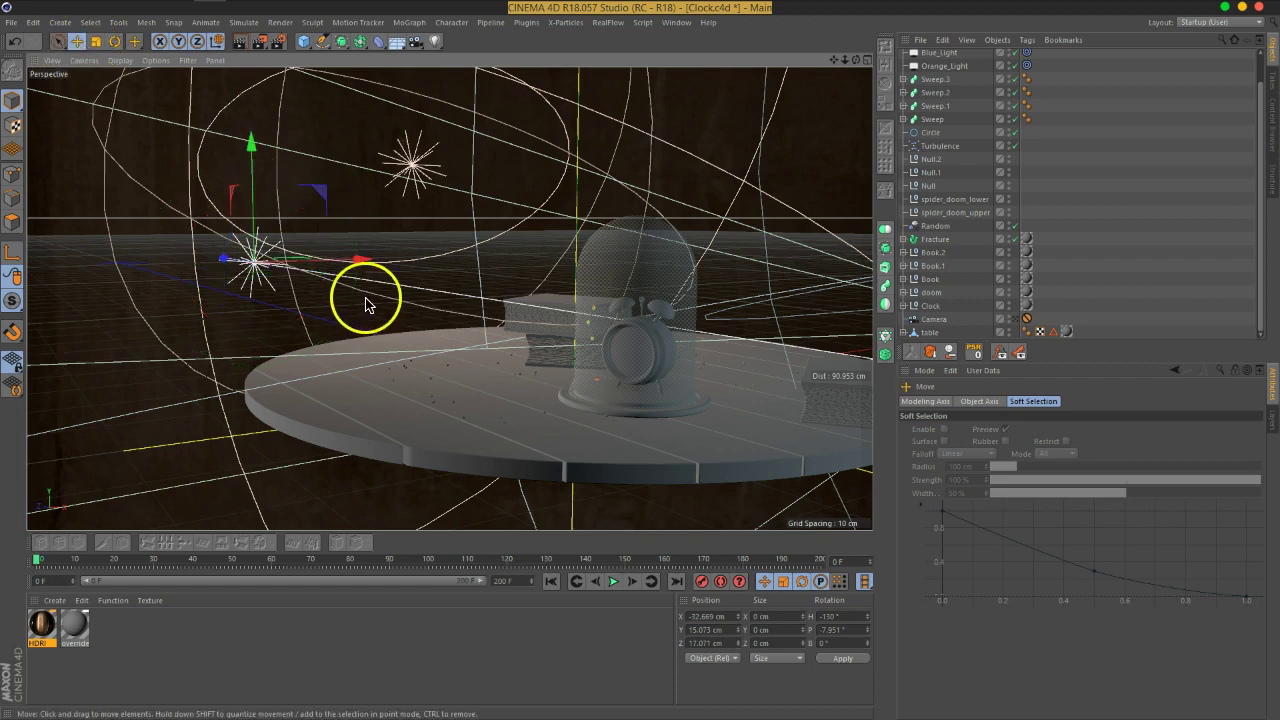
{"action": "middle_click_drag", "start_coordinate": [368, 298], "coordinate": [661, 300], "text": "alt"}
{"action": "left_click_drag", "start_coordinate": [619, 254], "coordinate": [229, 251]}
{"action": "left_click_drag", "start_coordinate": [106, 183], "coordinate": [97, 157]}
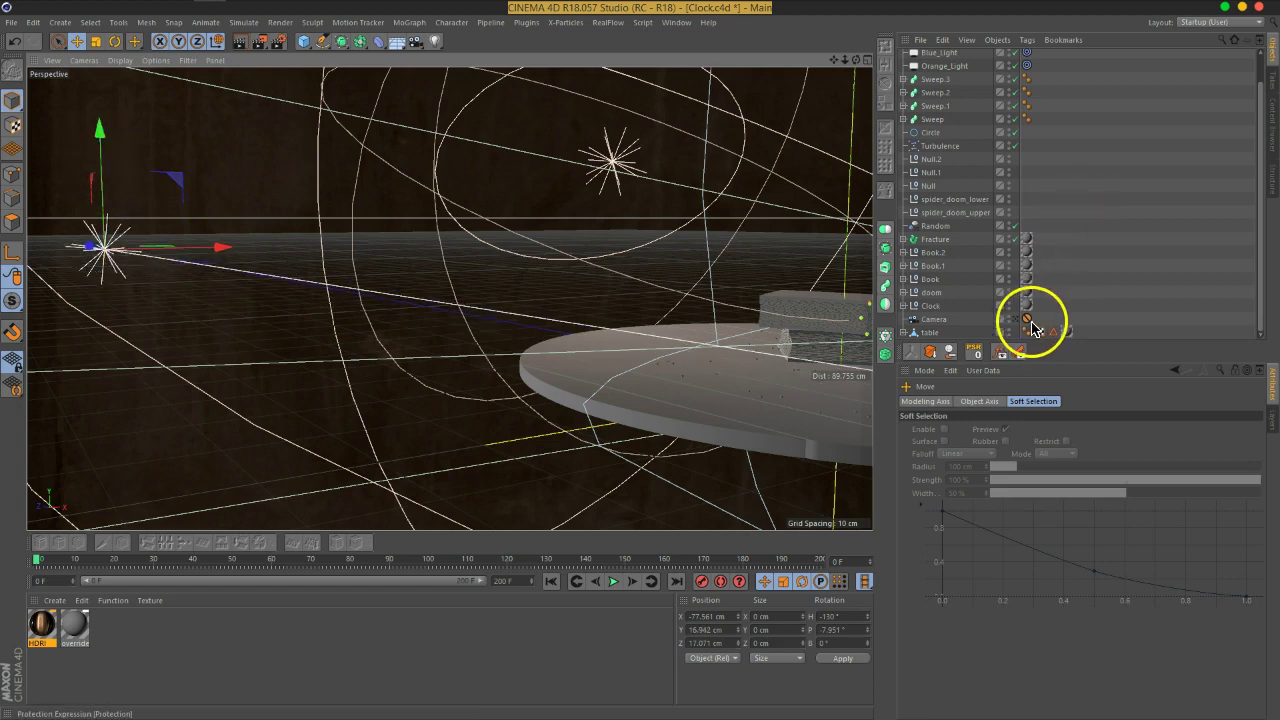
- Through the camera, align the infinite light with the bright window at about Y 21.4 cm, Z 51.1 cm and pitch it to about -7.6°
{"action": "left_click", "coordinate": [1016, 319]}
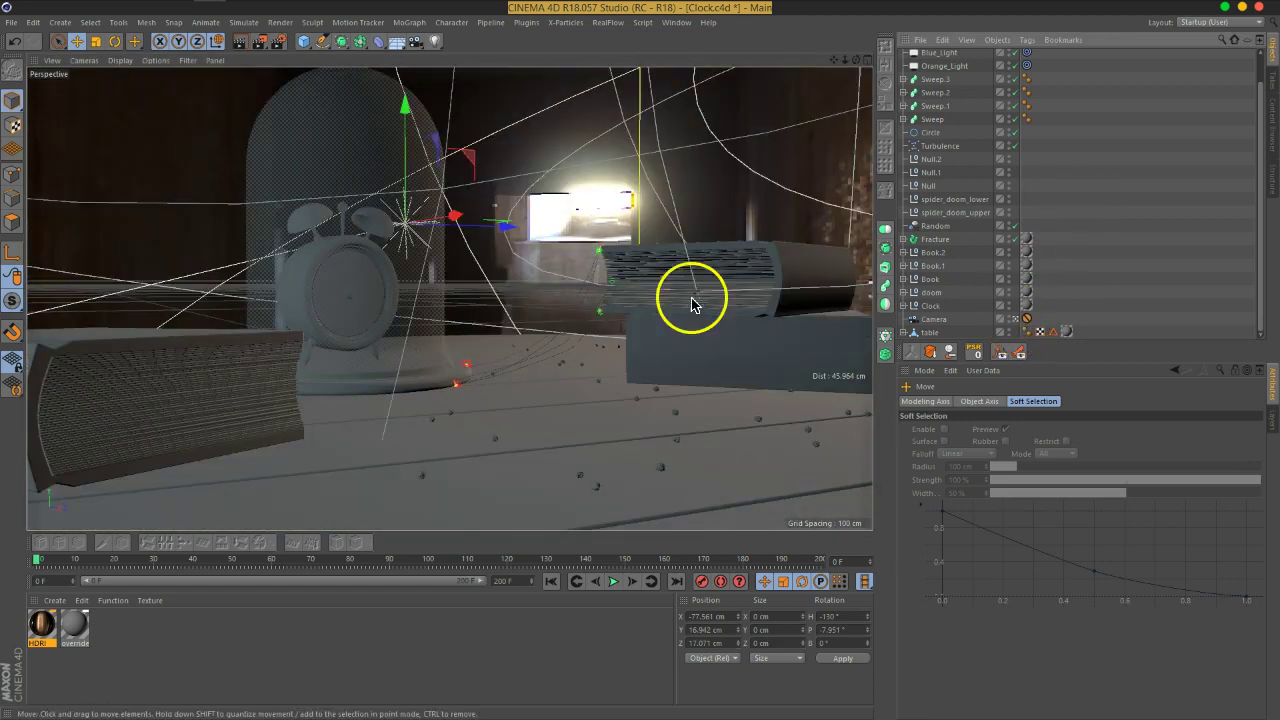
{"action": "left_click_drag", "start_coordinate": [509, 235], "coordinate": [585, 137]}
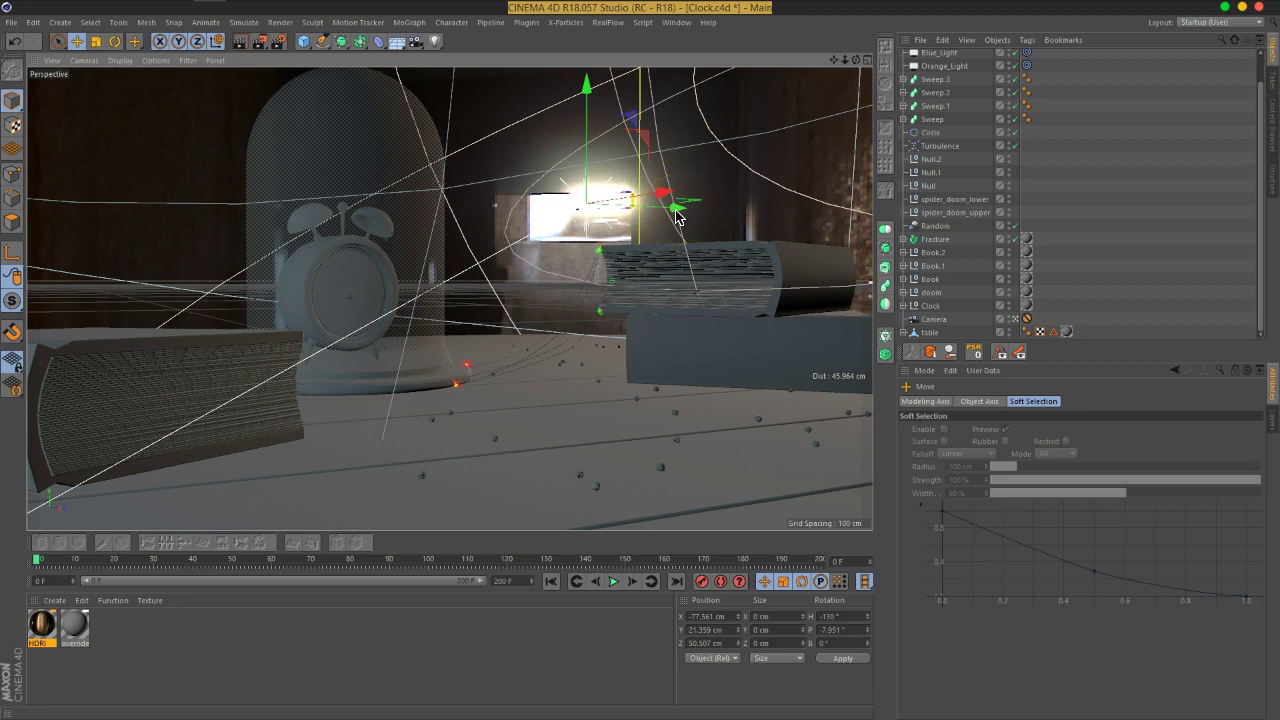
{"action": "left_click_drag", "start_coordinate": [677, 216], "coordinate": [679, 216]}
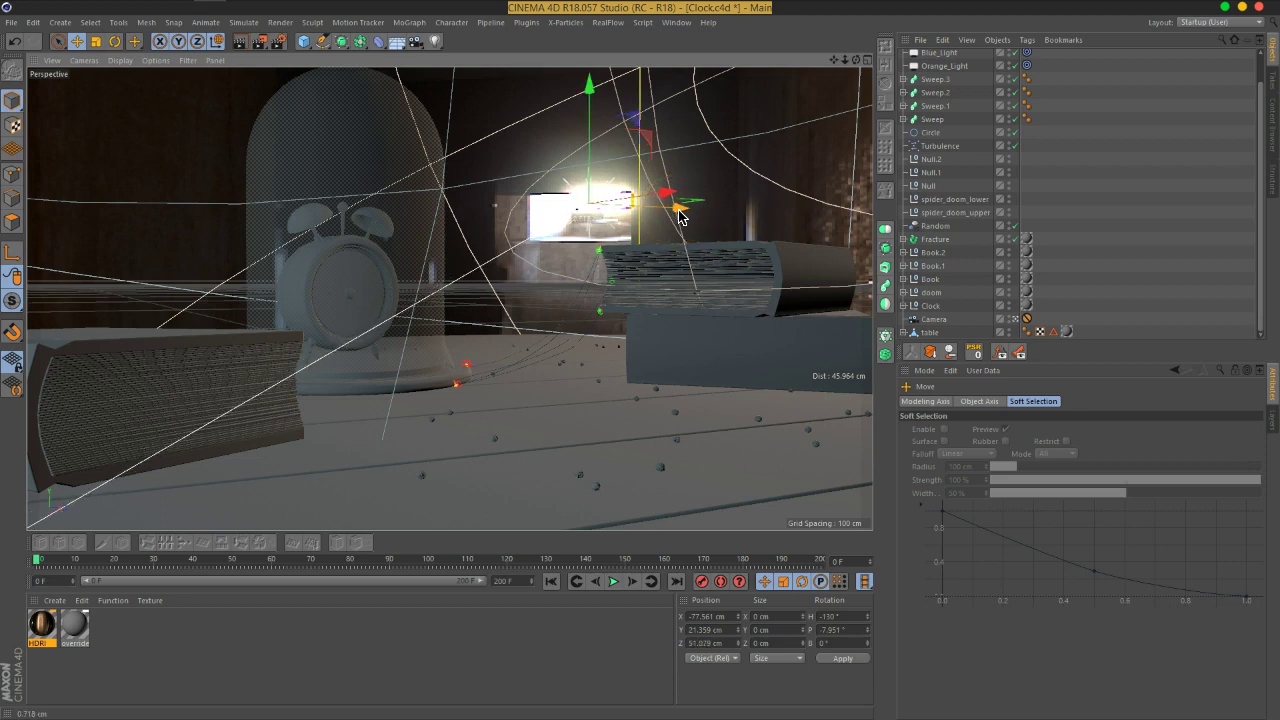
{"action": "left_click", "coordinate": [114, 41]}
{"action": "left_click_drag", "start_coordinate": [583, 232], "coordinate": [584, 233]}
- Select the infinite light and try sampling its color from the bright window in the viewport
{"action": "scroll", "coordinate": [1050, 115], "scroll_direction": "up", "scroll_amount": 1}
{"action": "left_click", "coordinate": [933, 70]}
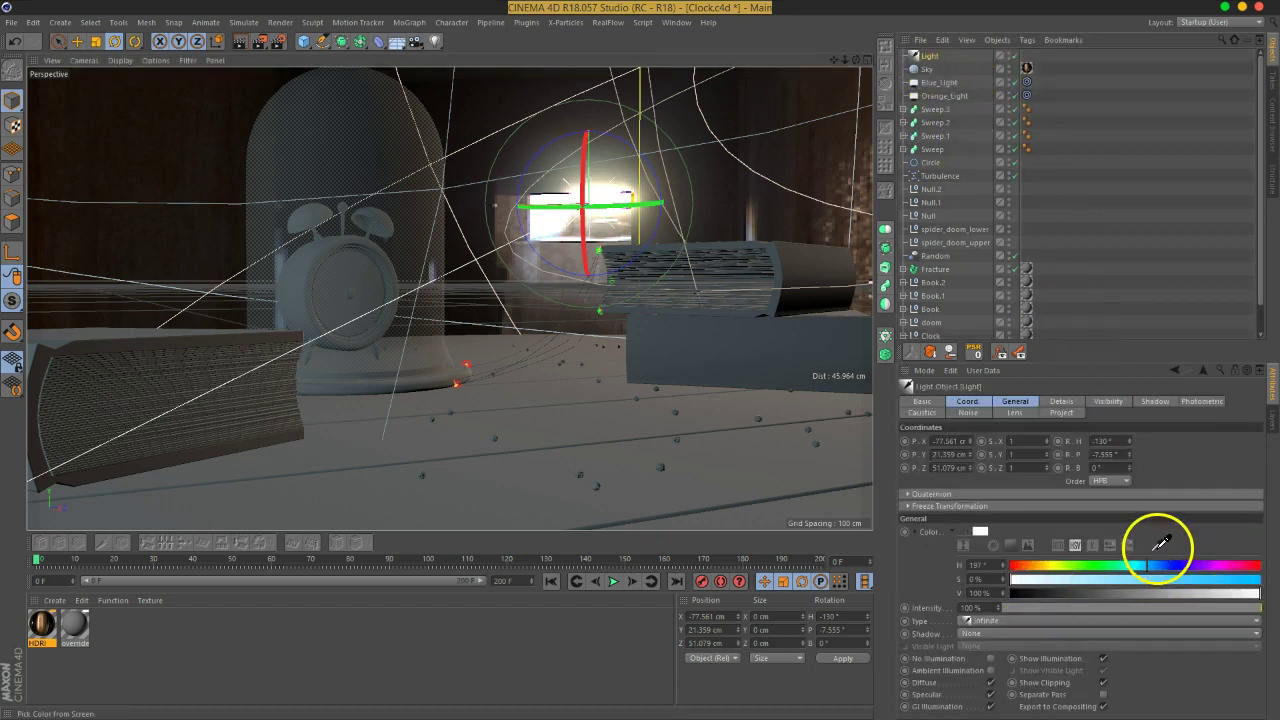
{"action": "left_click", "coordinate": [1160, 543]}
{"action": "left_click", "coordinate": [614, 190]}
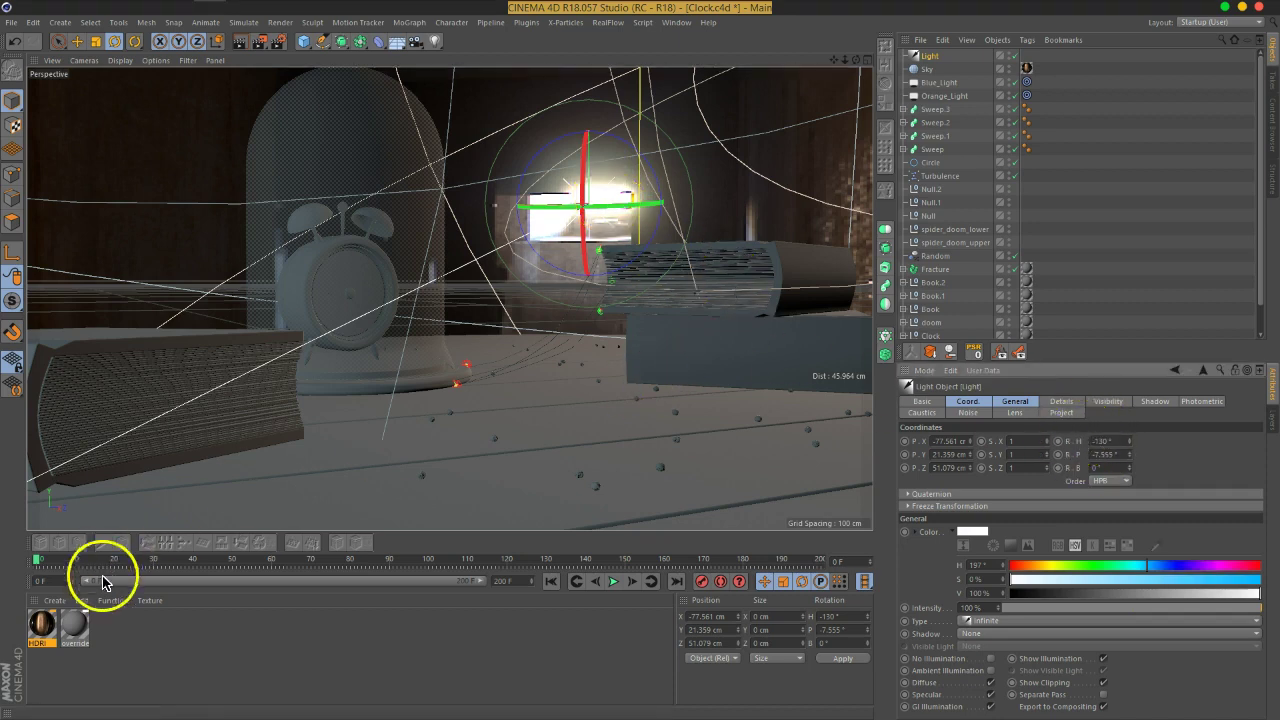
- Open the HDRI material's preview in its own window and sample the infinite light's color from the bright window reflection on the sphere
{"action": "double_click", "coordinate": [42, 624]}
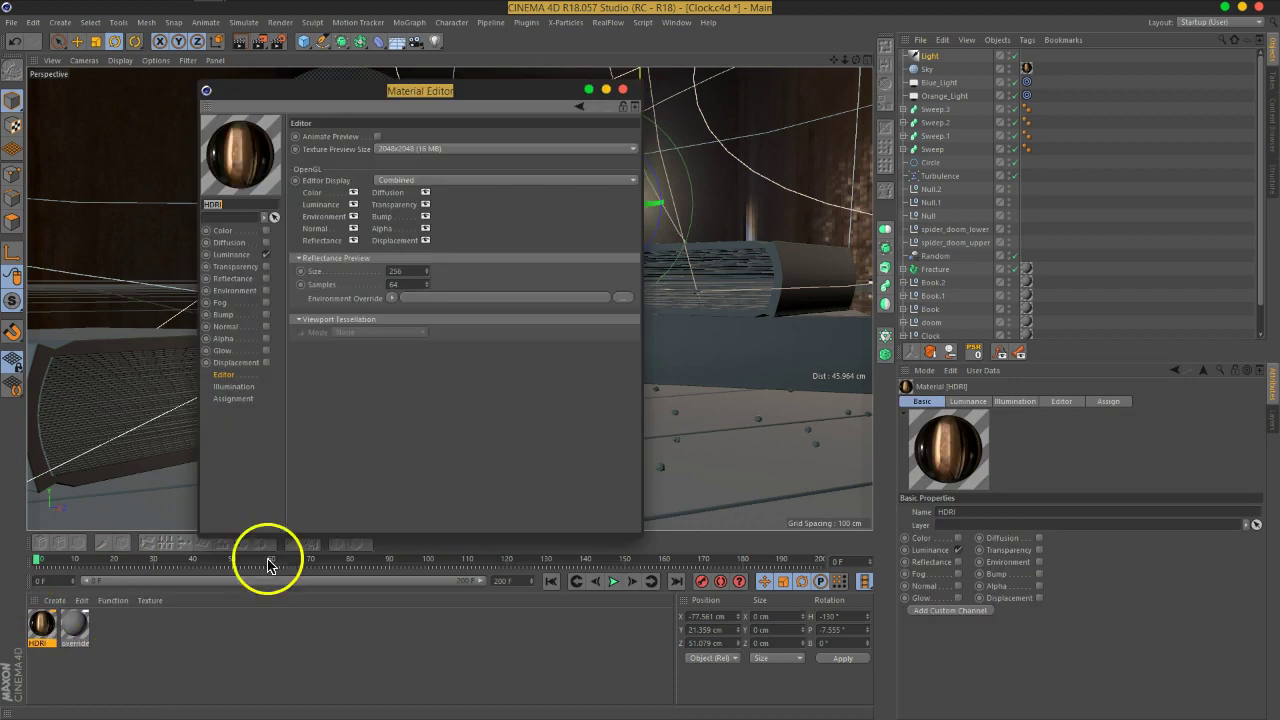
{"action": "right_click", "coordinate": [250, 157]}
{"action": "left_click", "coordinate": [280, 182]}
{"action": "left_click_drag", "start_coordinate": [709, 251], "coordinate": [354, 70]}
{"action": "left_click", "coordinate": [920, 56]}
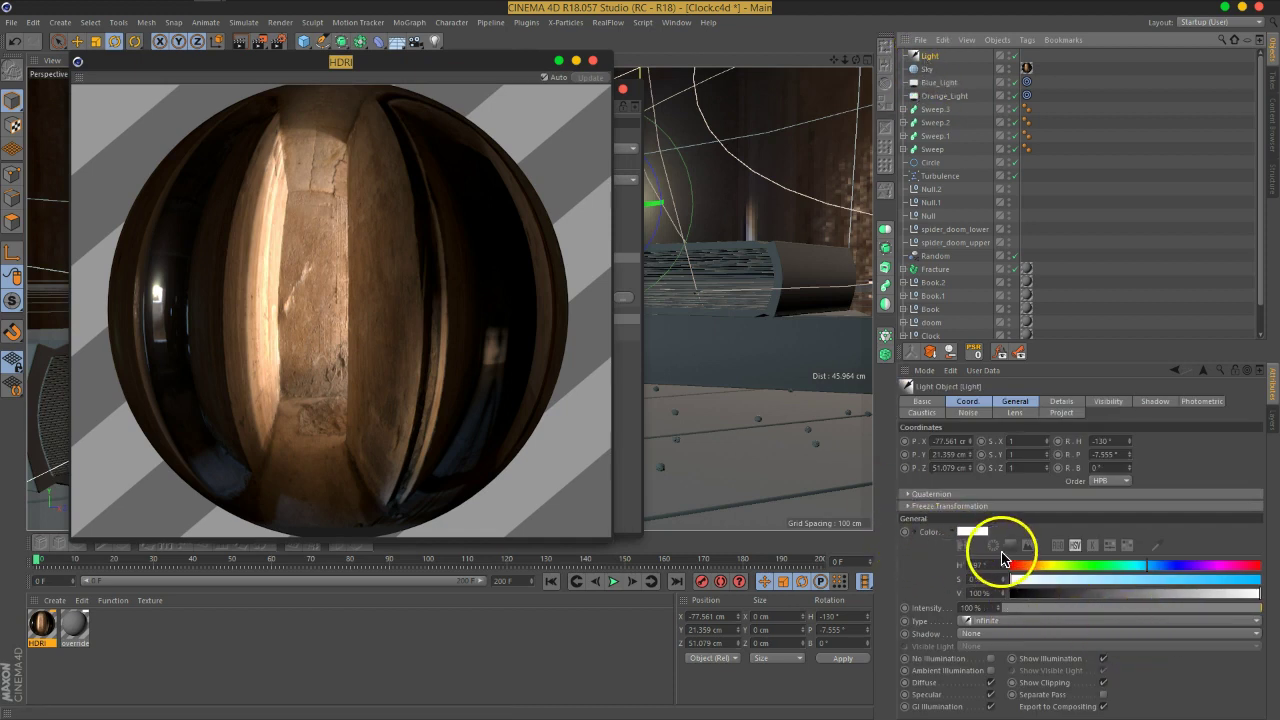
{"action": "left_click", "coordinate": [1157, 545]}
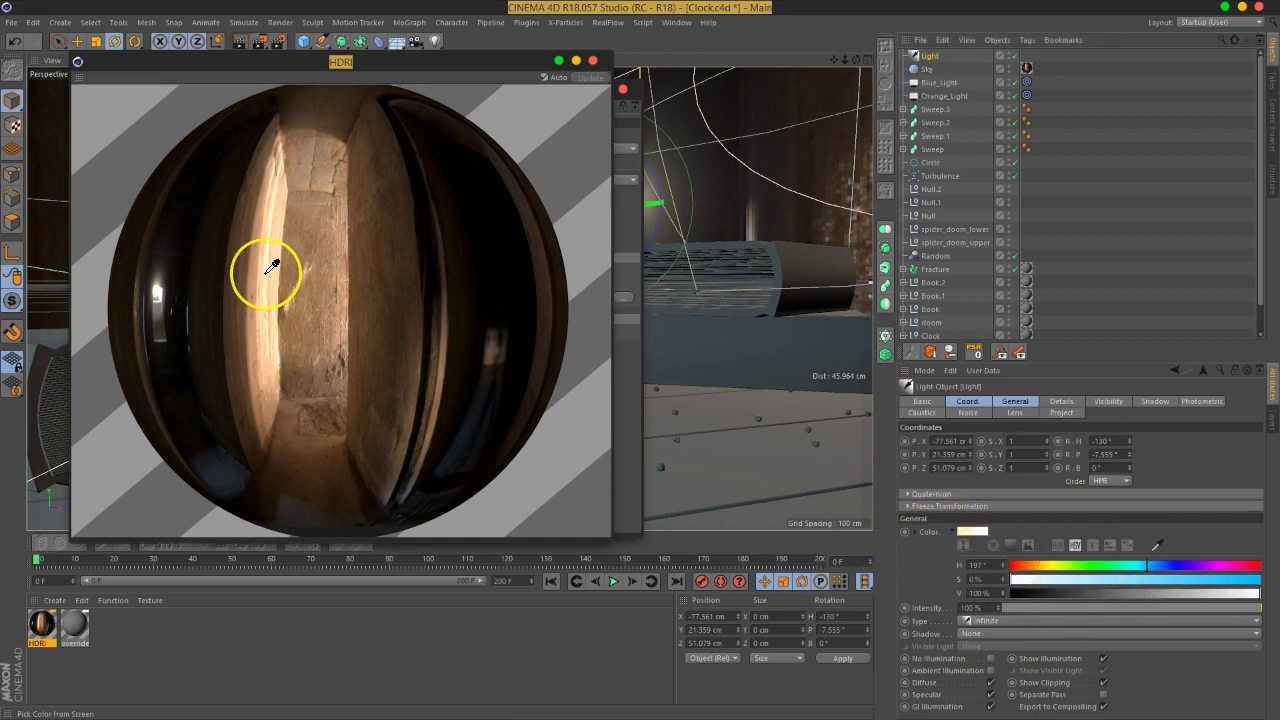
{"action": "left_click", "coordinate": [156, 290]}
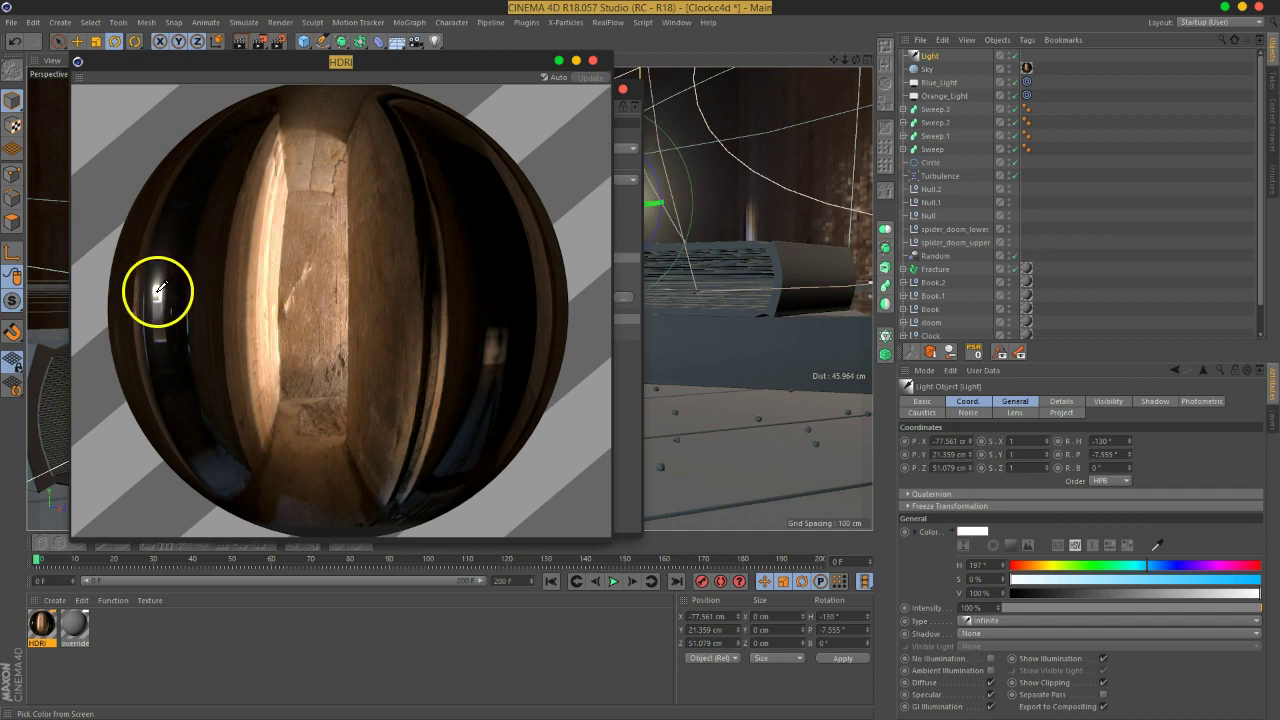
- Sample a warm cream color for the infinite light from the sunlit wall edge on the HDRI sphere, and close the preview and Material Editor
{"action": "left_click_drag", "start_coordinate": [157, 287], "coordinate": [274, 253]}
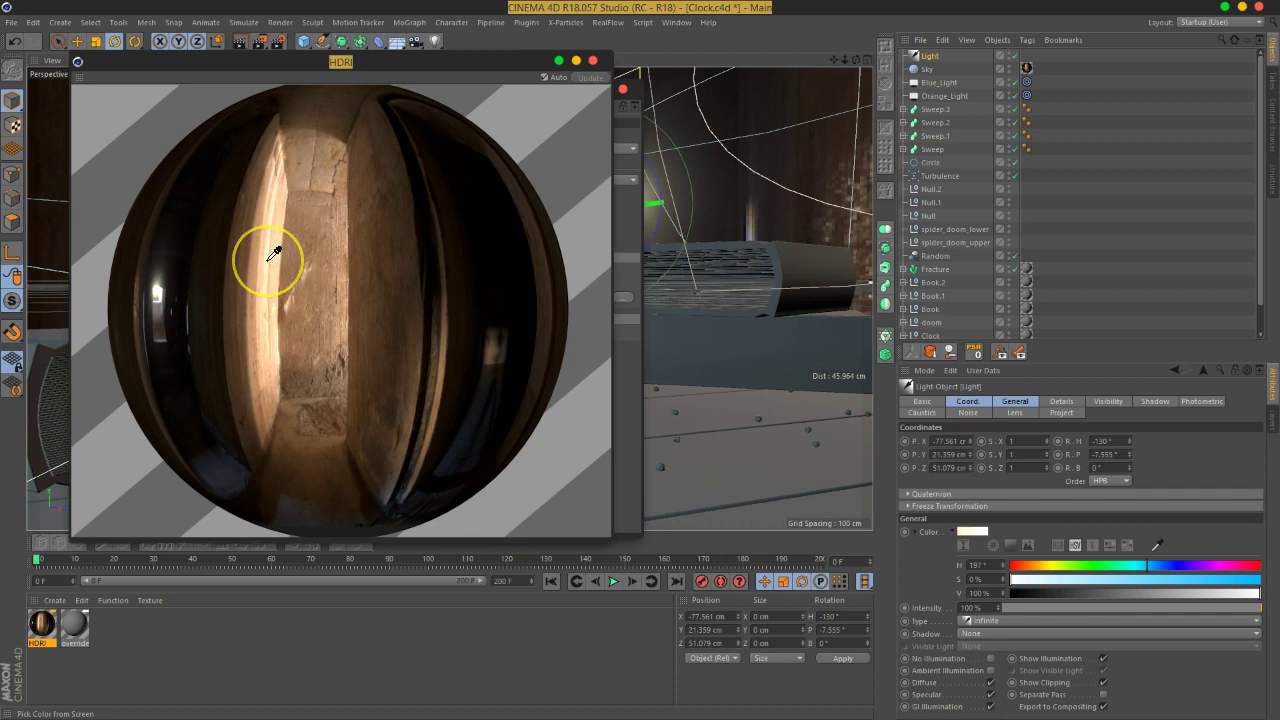
{"action": "left_click", "coordinate": [274, 260]}
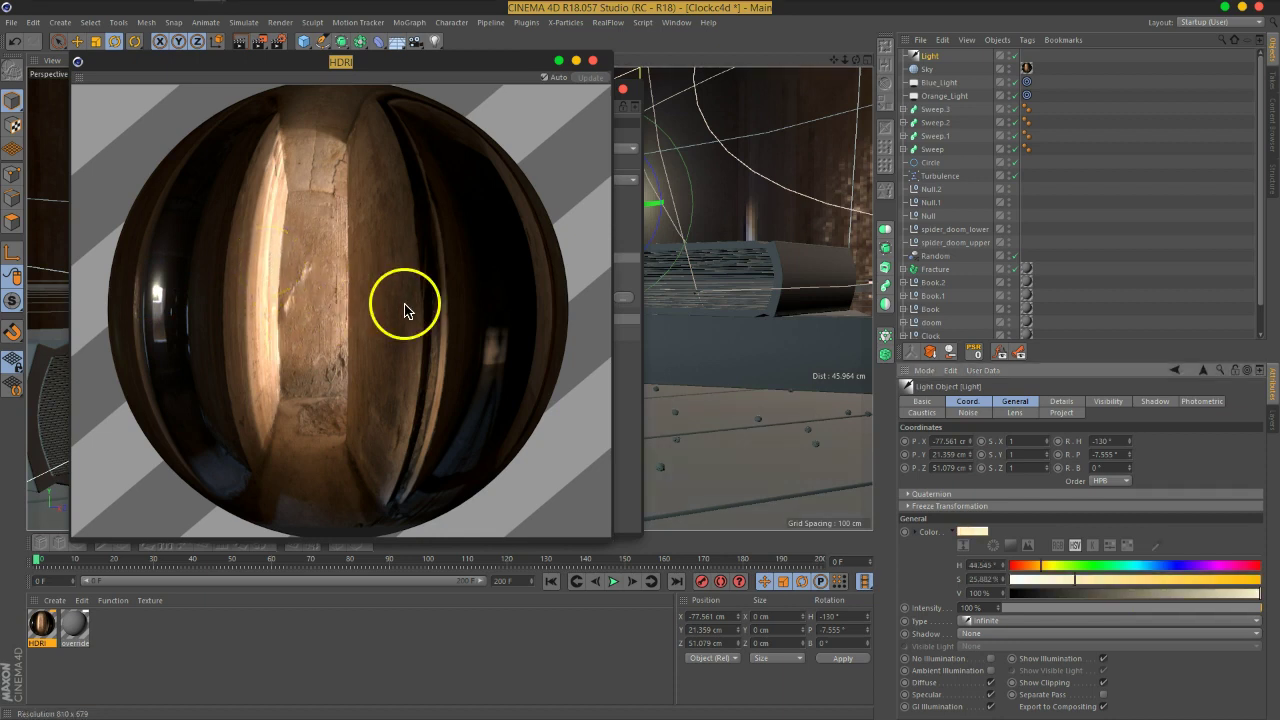
{"action": "left_click", "coordinate": [594, 60]}
{"action": "left_click", "coordinate": [621, 89]}
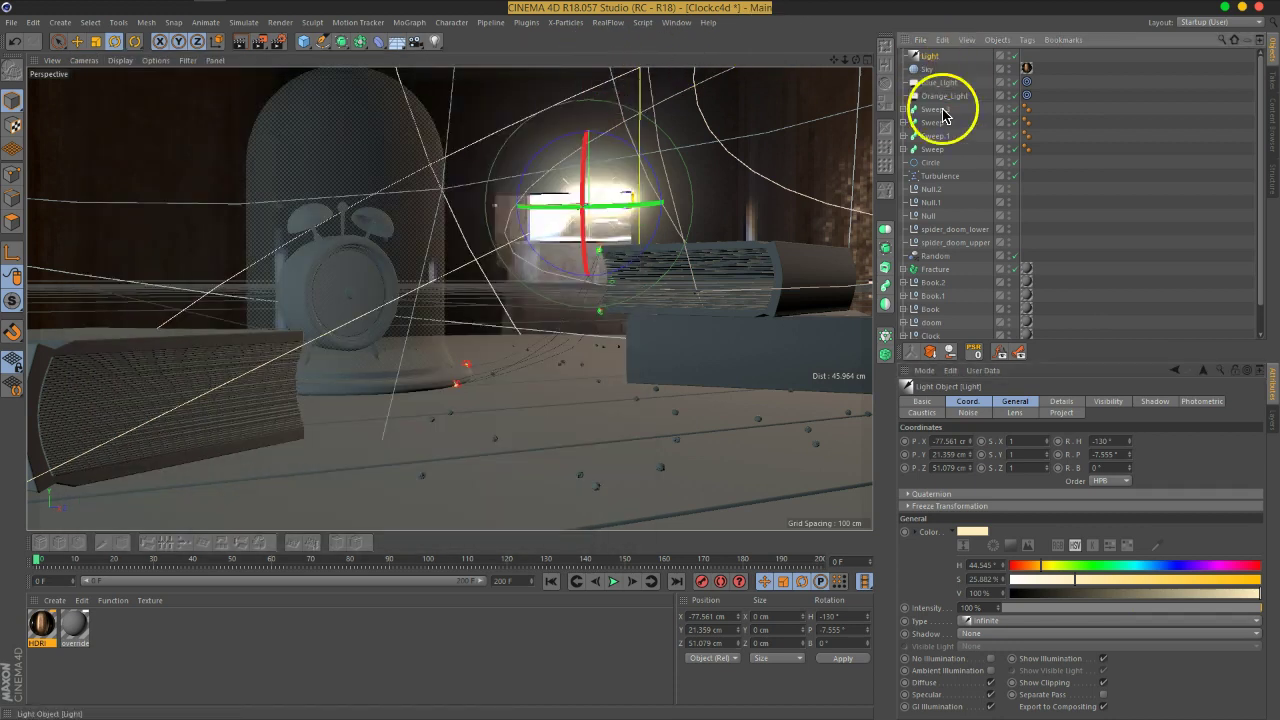
- Enlarge the light's attribute area and set the infinite light's shadow type to Area
{"action": "left_click_drag", "start_coordinate": [1071, 340], "coordinate": [1060, 243]}
{"action": "left_click", "coordinate": [1016, 292]}
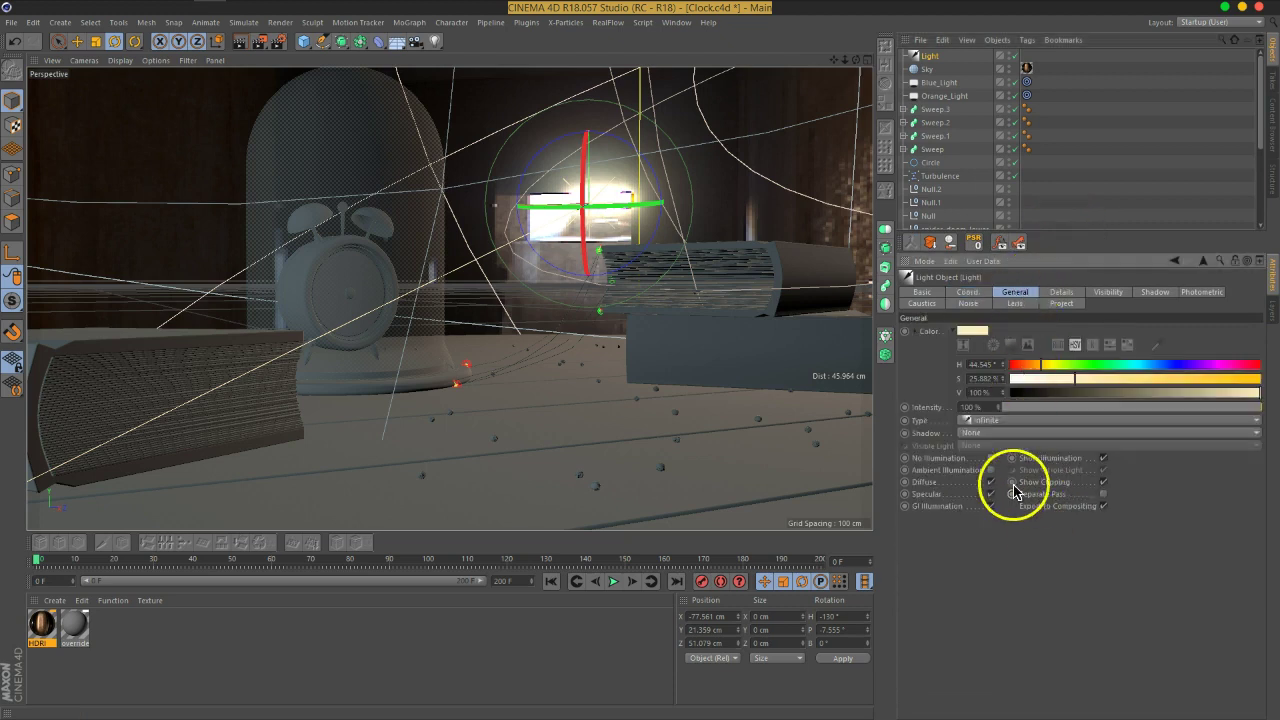
{"action": "left_click", "coordinate": [975, 433]}
{"action": "left_click", "coordinate": [991, 486]}
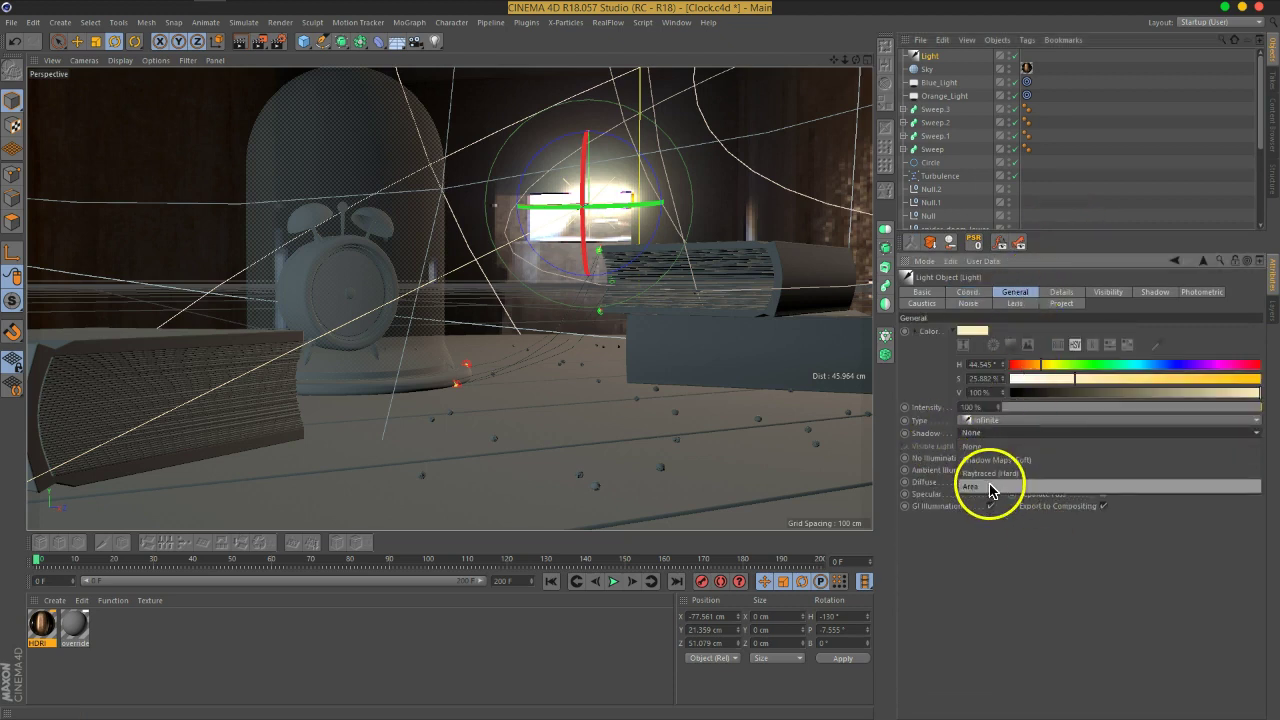
- Test-render the camera view and examine how the infinite light and its area shadows affect the table and books
{"action": "left_click", "coordinate": [242, 43]}
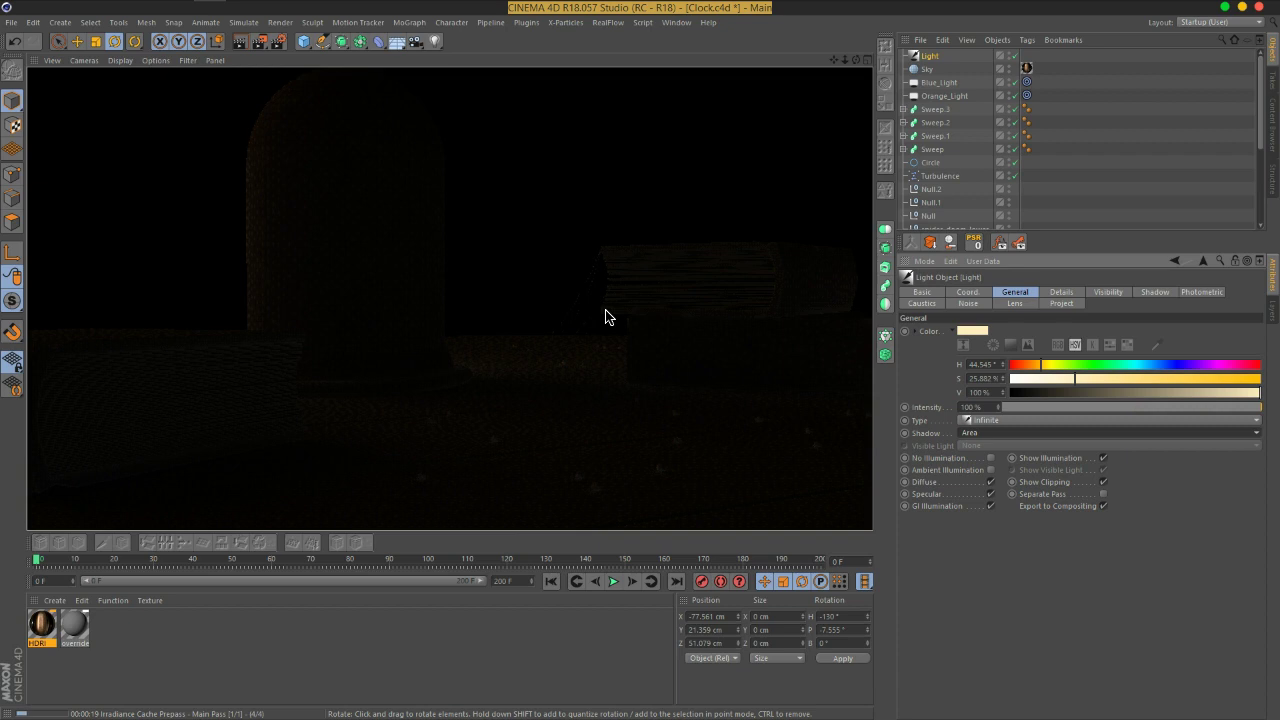
{"action": "left_click", "coordinate": [596, 410]}
{"action": "left_click", "coordinate": [565, 364]}
{"action": "left_click", "coordinate": [637, 364]}
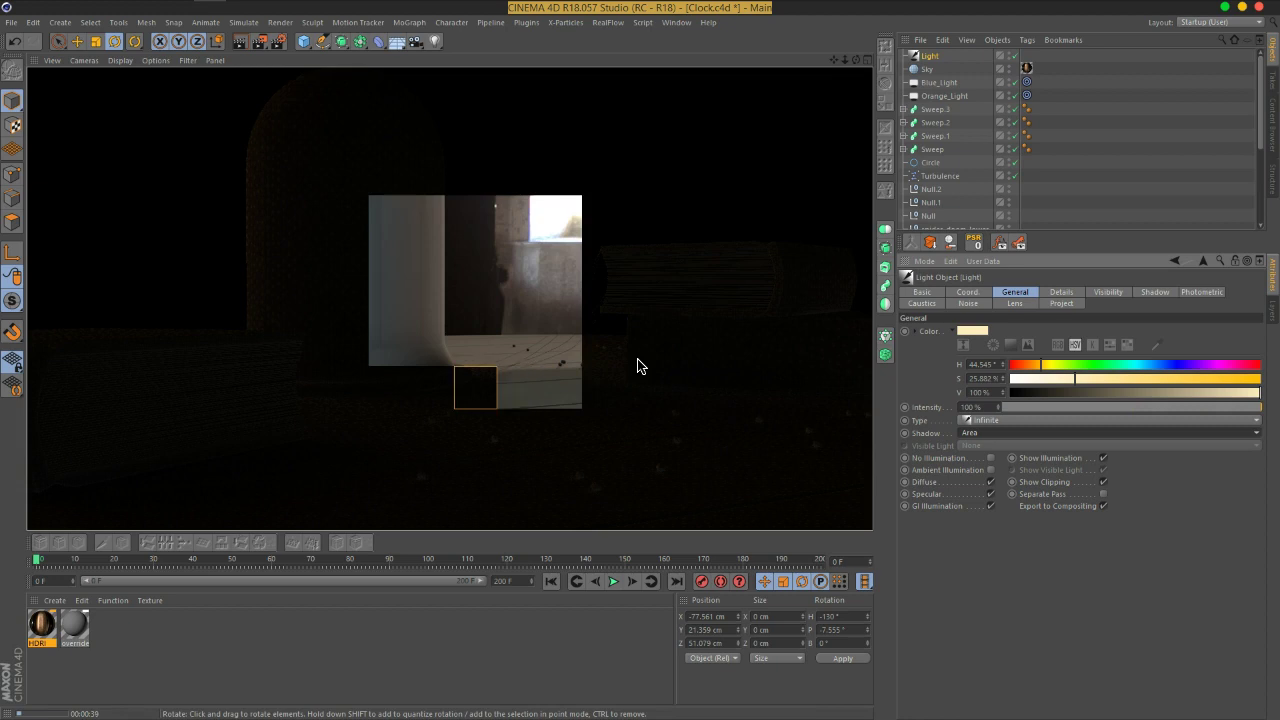
{"action": "left_click", "coordinate": [680, 377]}
{"action": "left_click", "coordinate": [655, 343]}
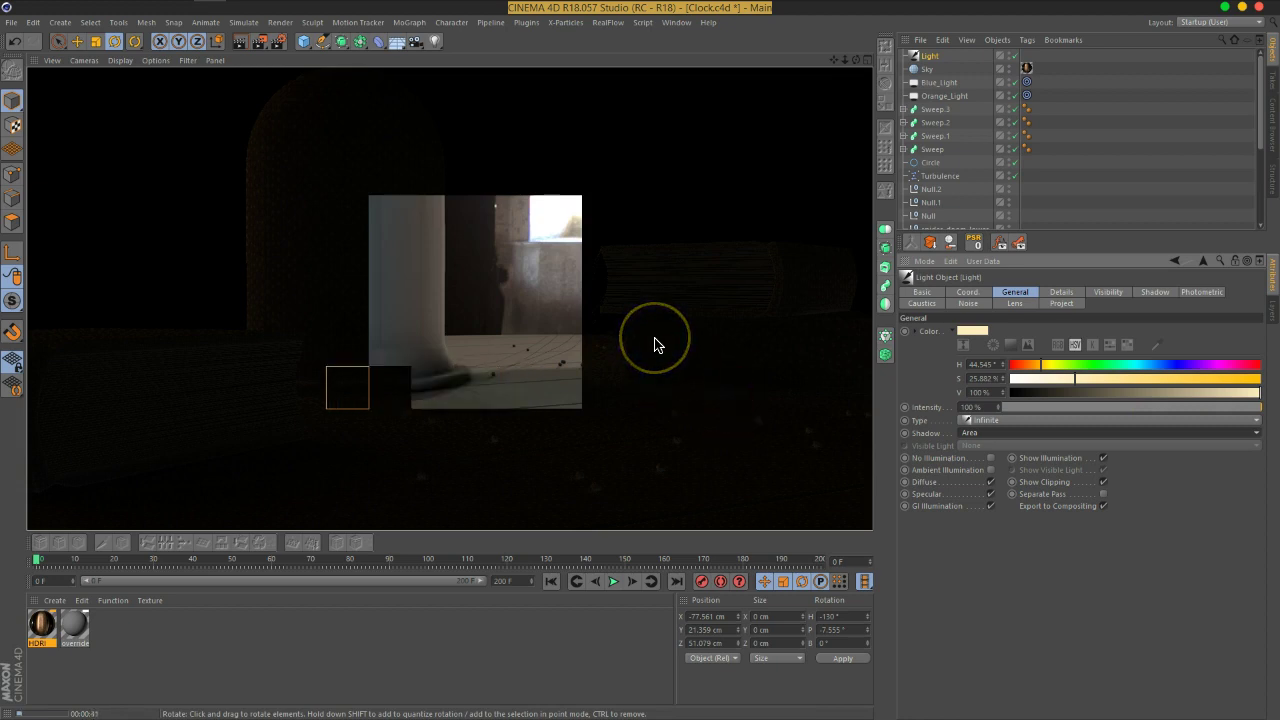
{"action": "left_click", "coordinate": [745, 312]}
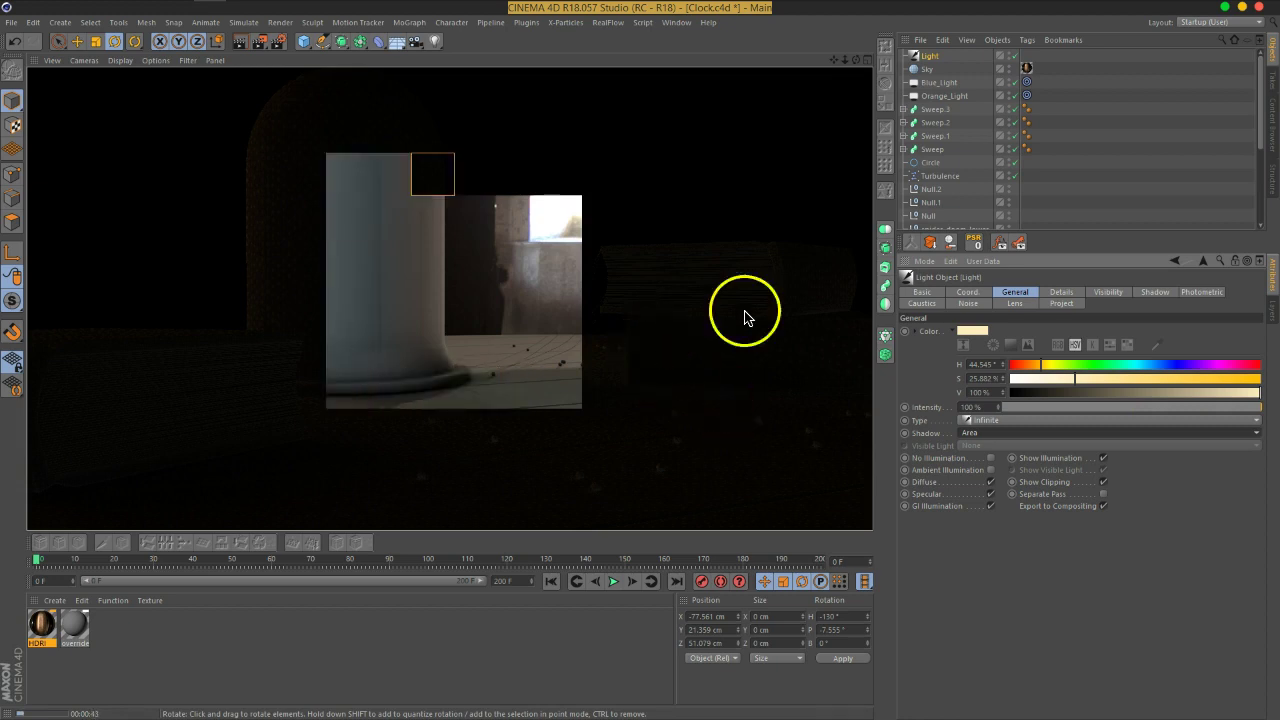
{"action": "left_click", "coordinate": [866, 310]}
{"action": "left_click", "coordinate": [837, 290]}
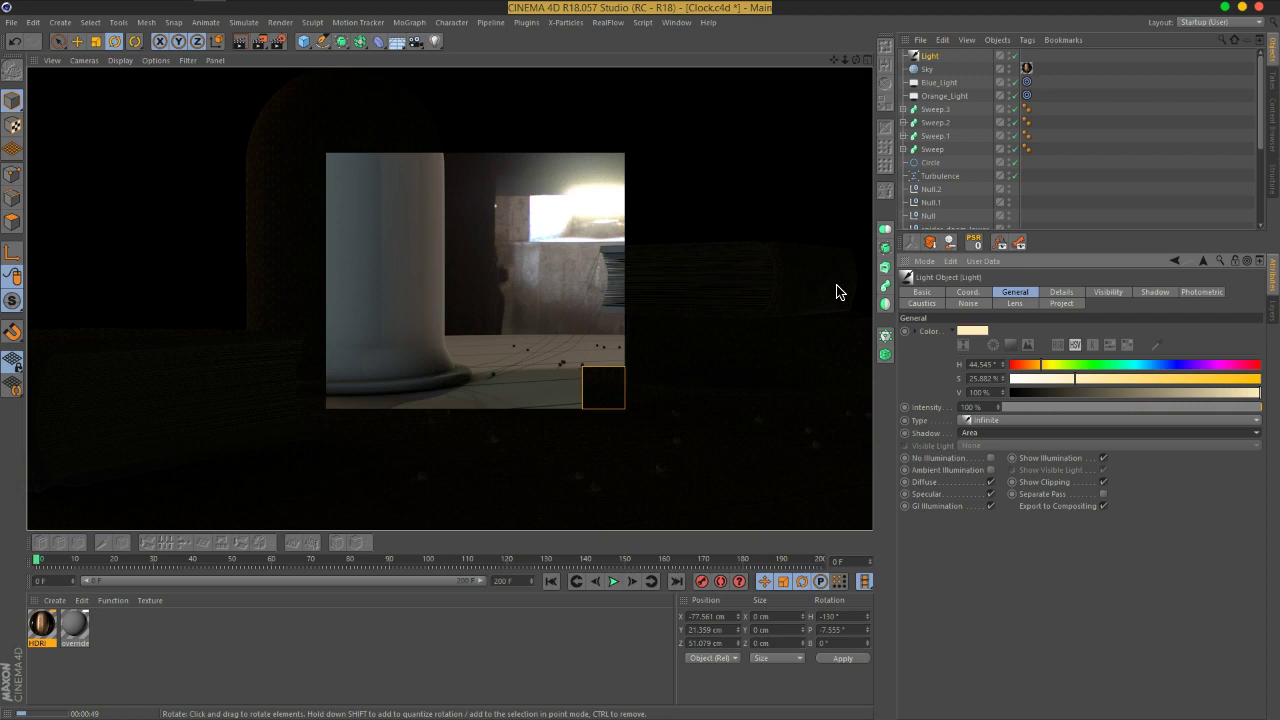
{"action": "left_click", "coordinate": [851, 345]}
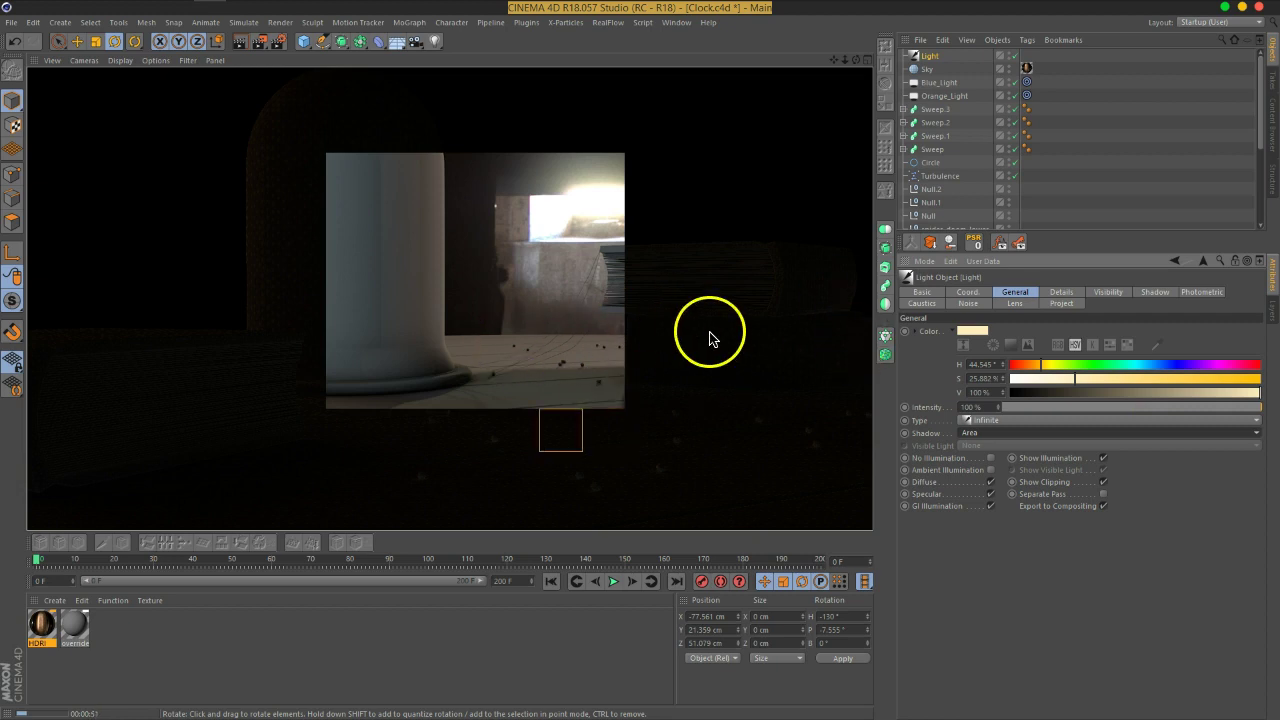
{"action": "left_click", "coordinate": [508, 346]}
{"action": "left_click", "coordinate": [710, 332]}
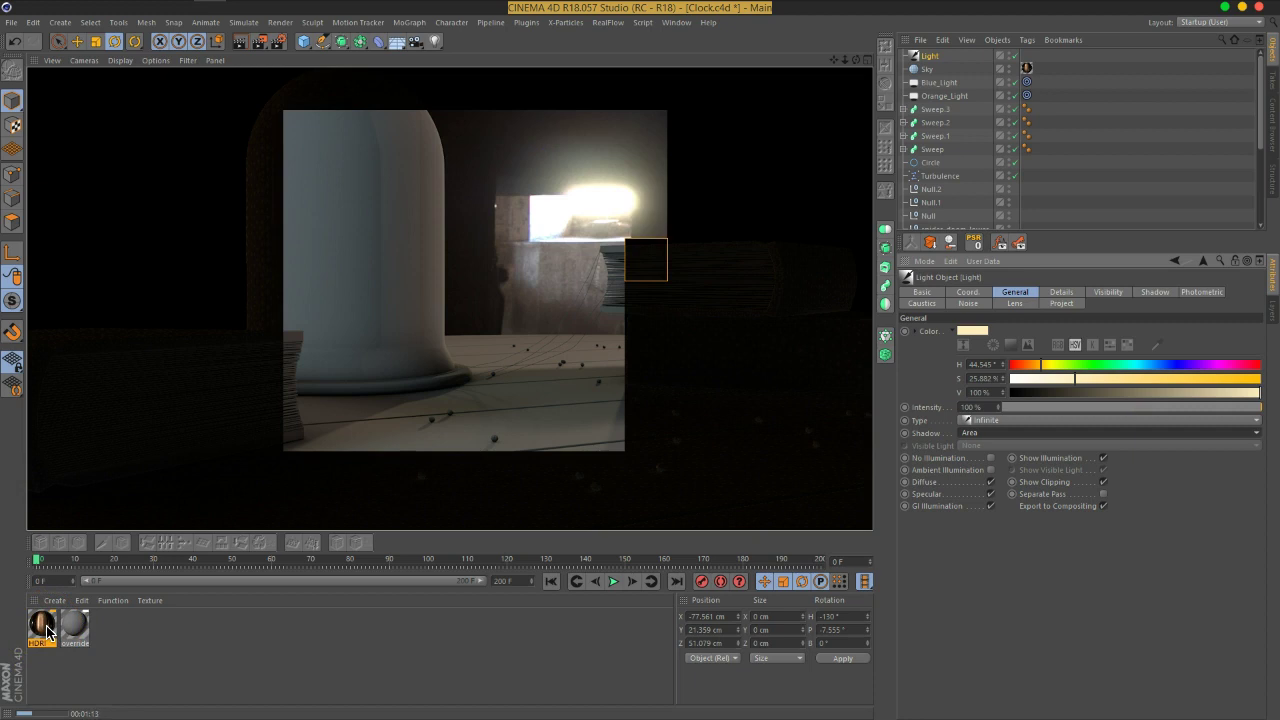
- Set the HDRI material's Generate GI strength to 130% in its illumination properties and close the Material Editor
{"action": "double_click", "coordinate": [44, 627]}
{"action": "left_click", "coordinate": [232, 254]}
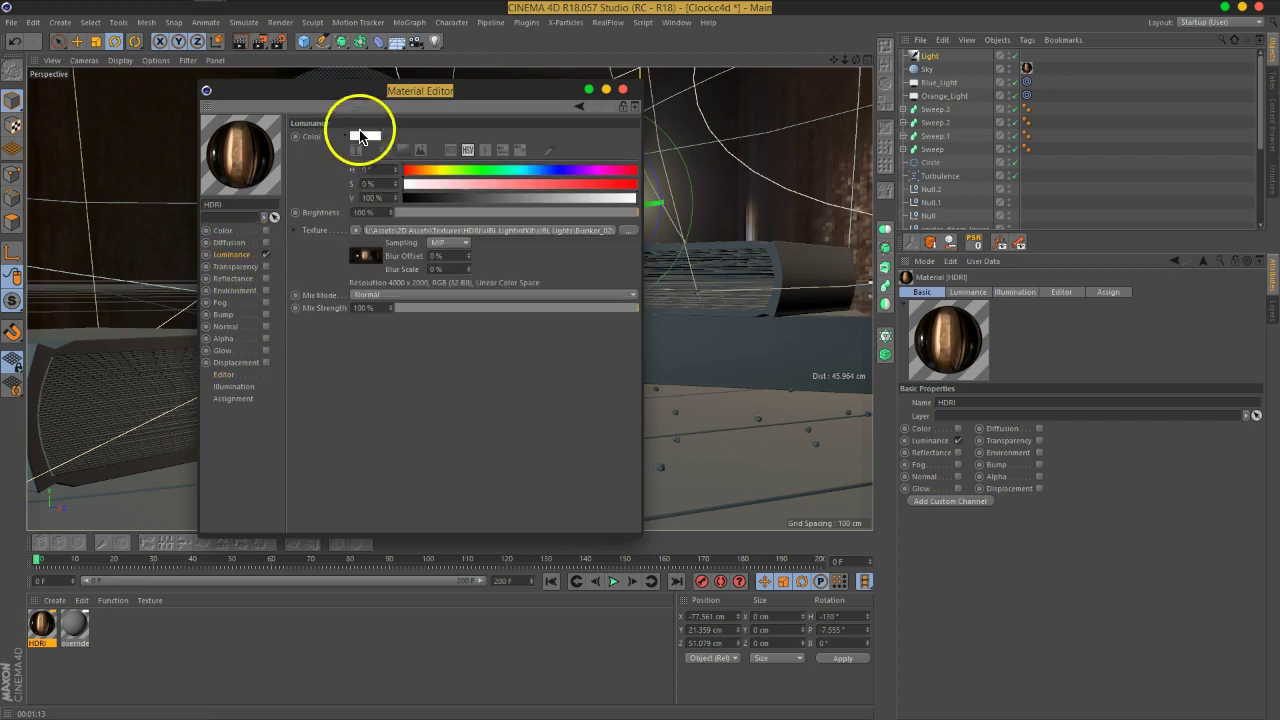
{"action": "left_click", "coordinate": [234, 386]}
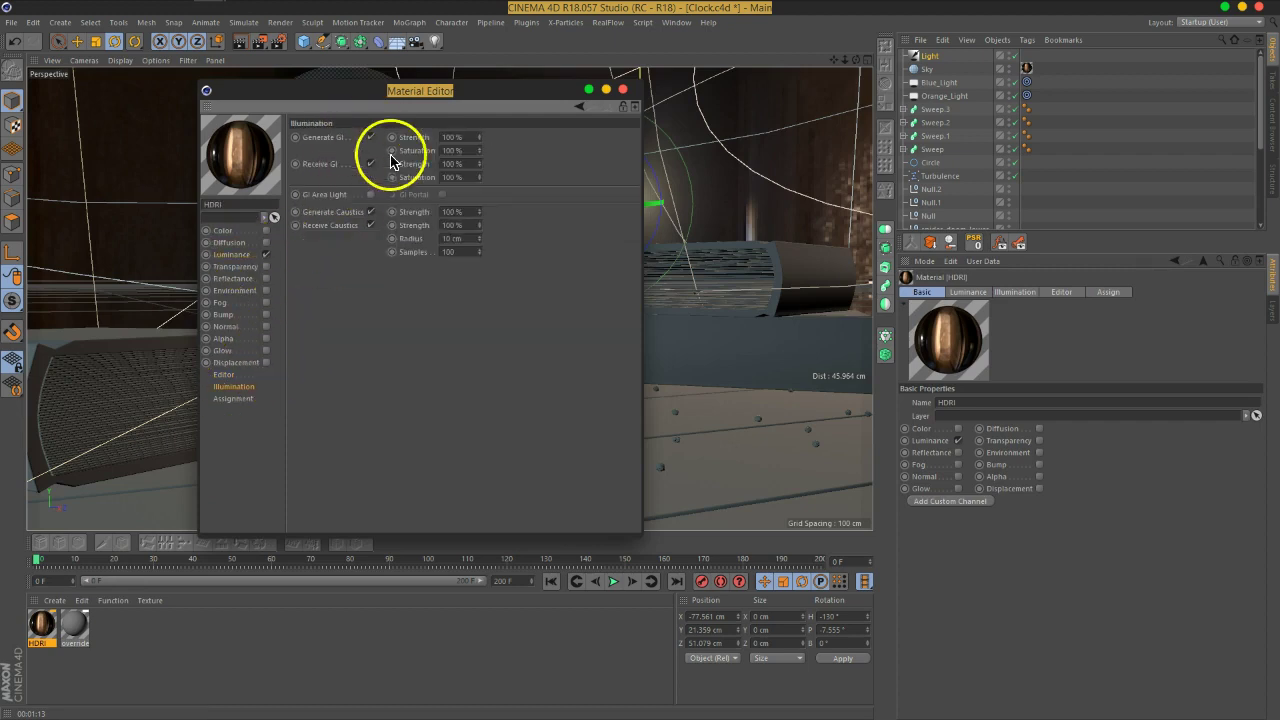
{"action": "left_click", "coordinate": [455, 137]}
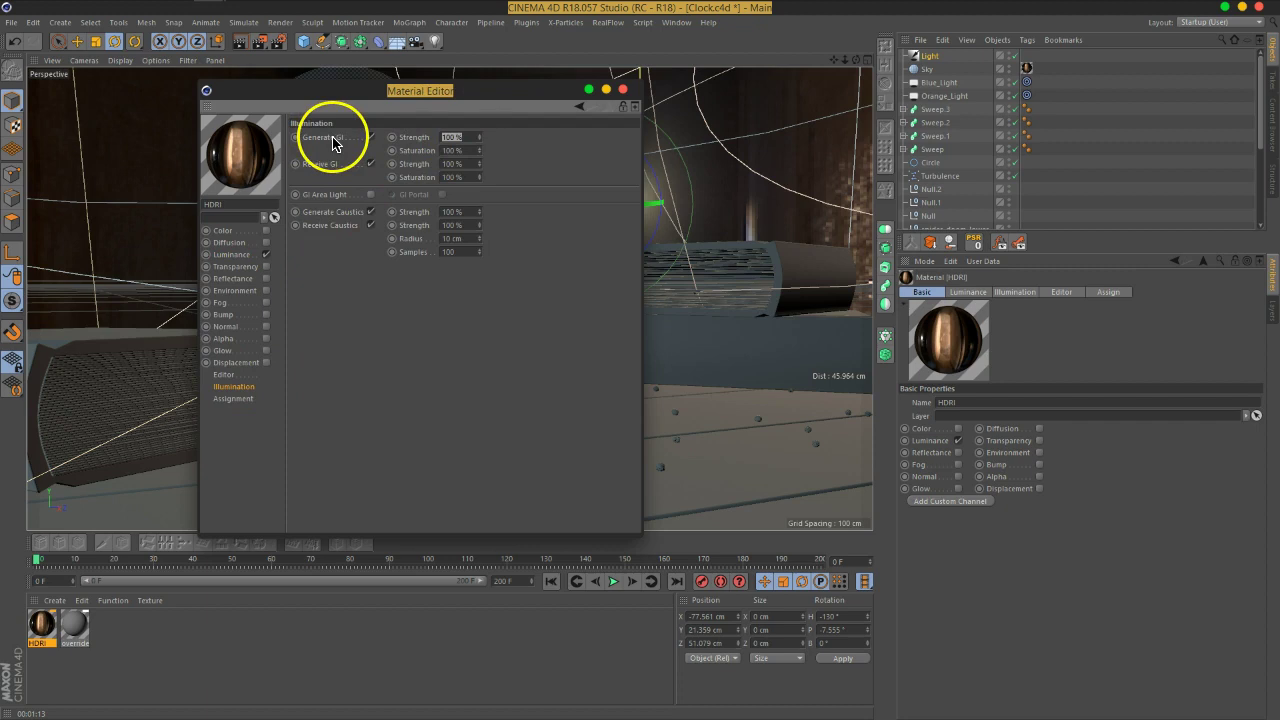
{"action": "type", "text": "130"}
{"action": "key", "text": "Return"}
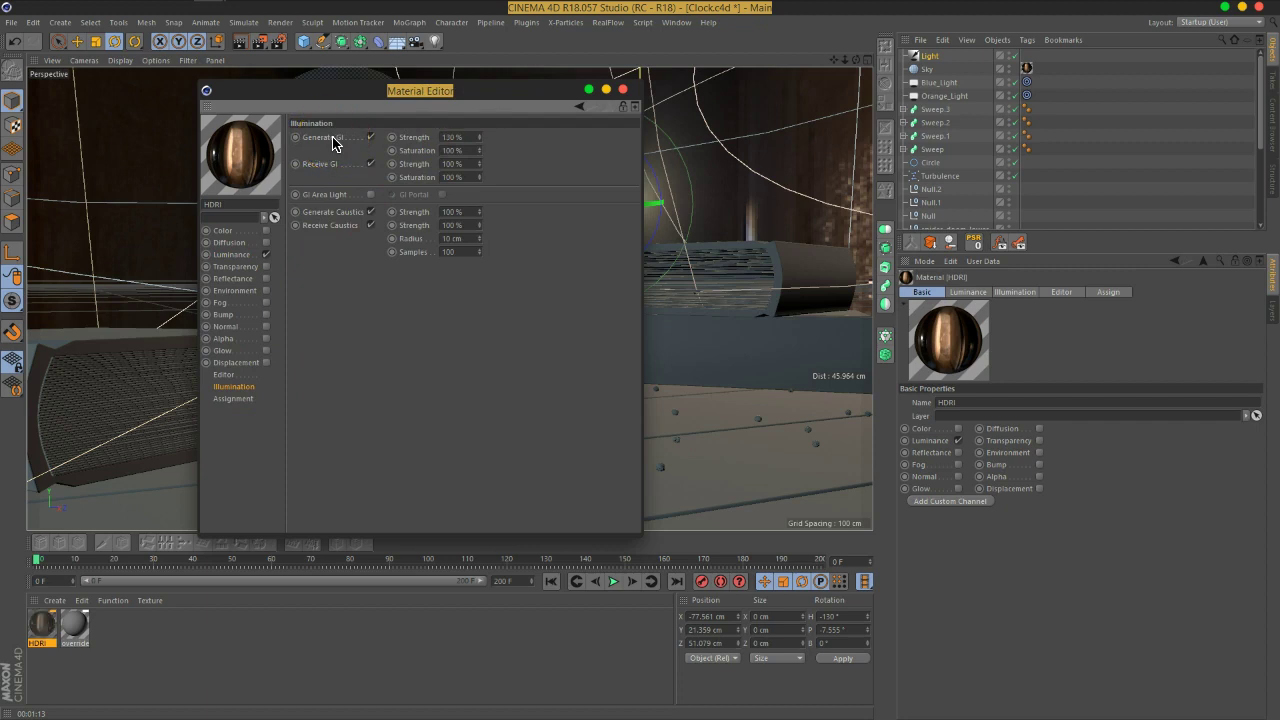
{"action": "left_click", "coordinate": [401, 166]}
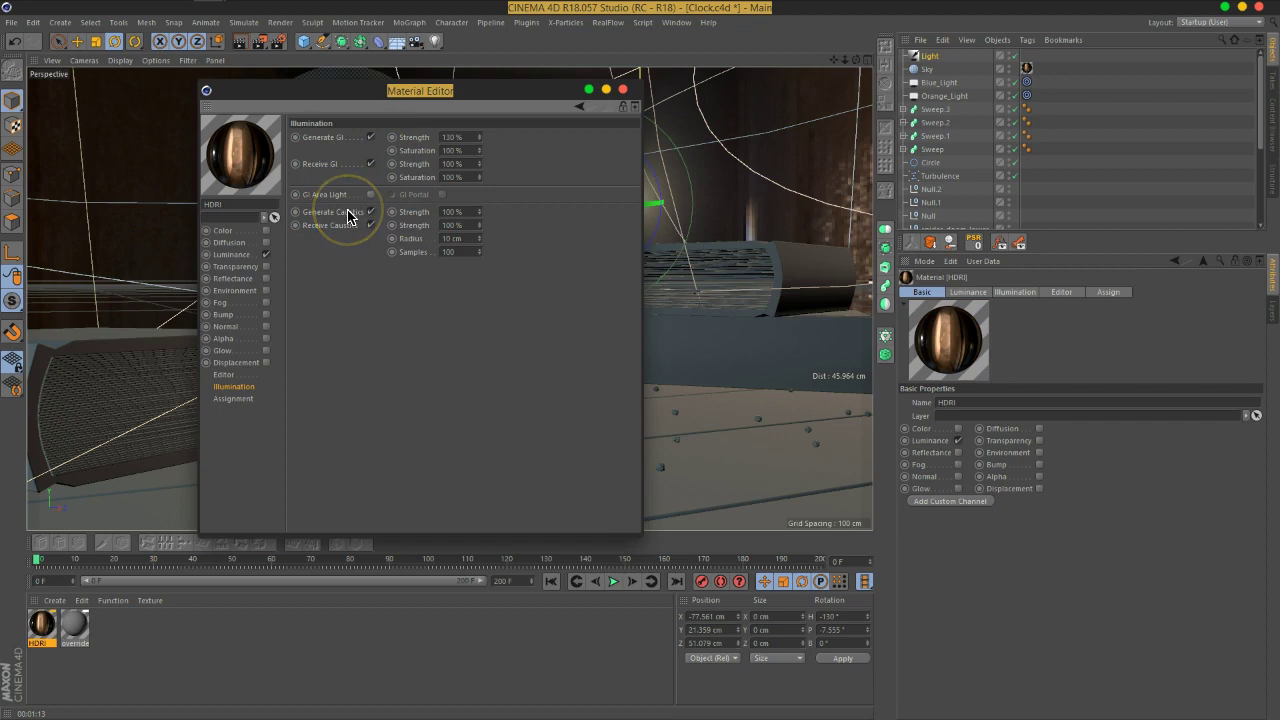
{"action": "left_click", "coordinate": [452, 138]}
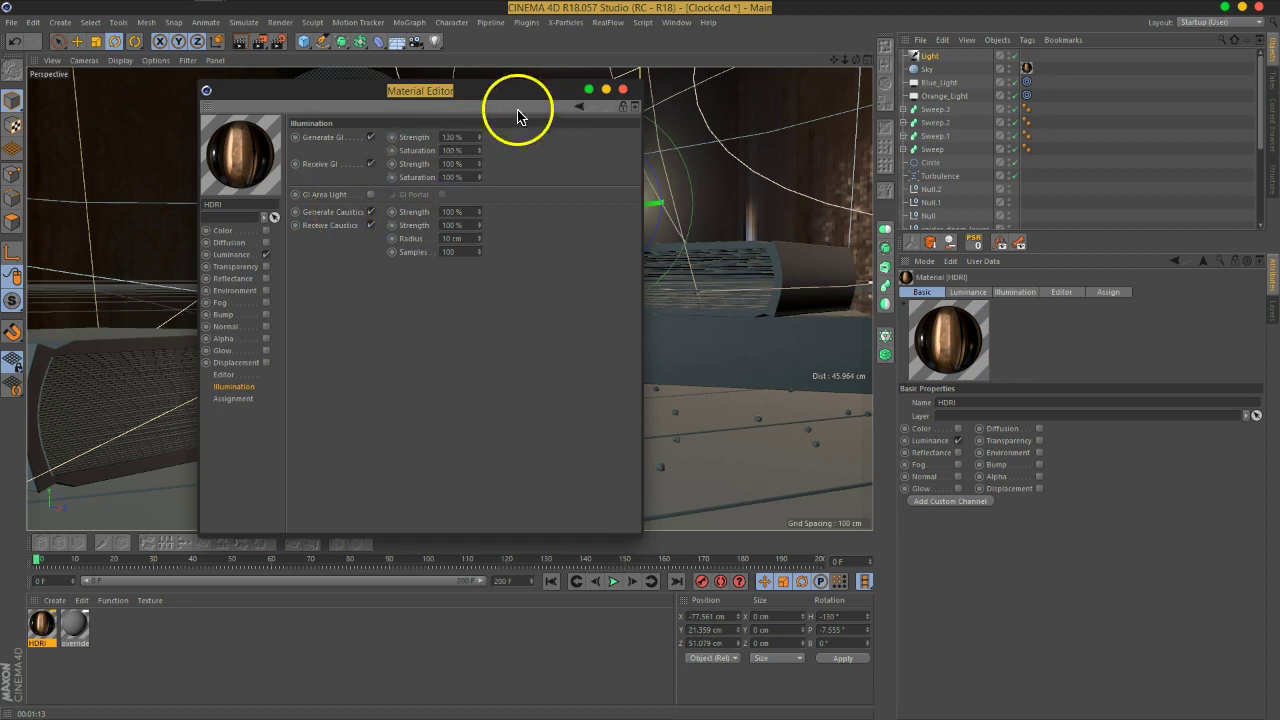
{"action": "left_click", "coordinate": [623, 90]}
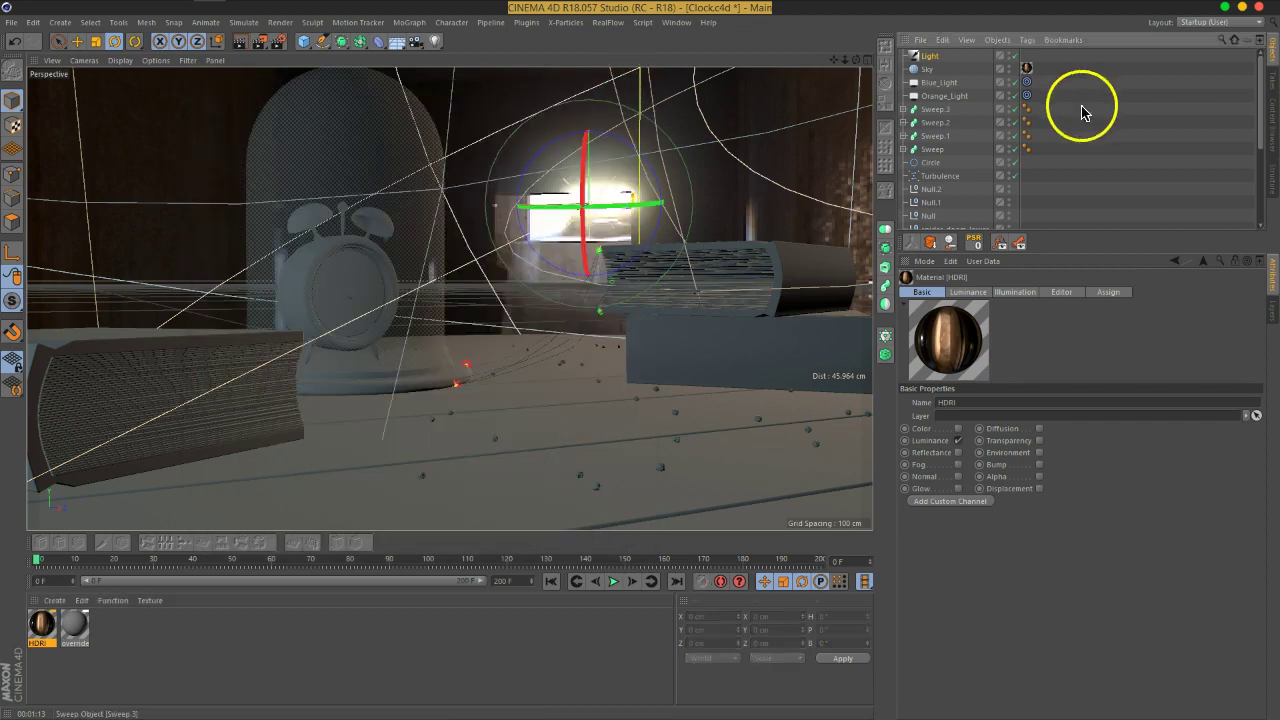
- In the Physical render settings, adjust the sampling subdivisions and set the maximum shadow subdivision to 4
{"action": "scroll", "coordinate": [1100, 114], "scroll_direction": "down", "scroll_amount": 3}
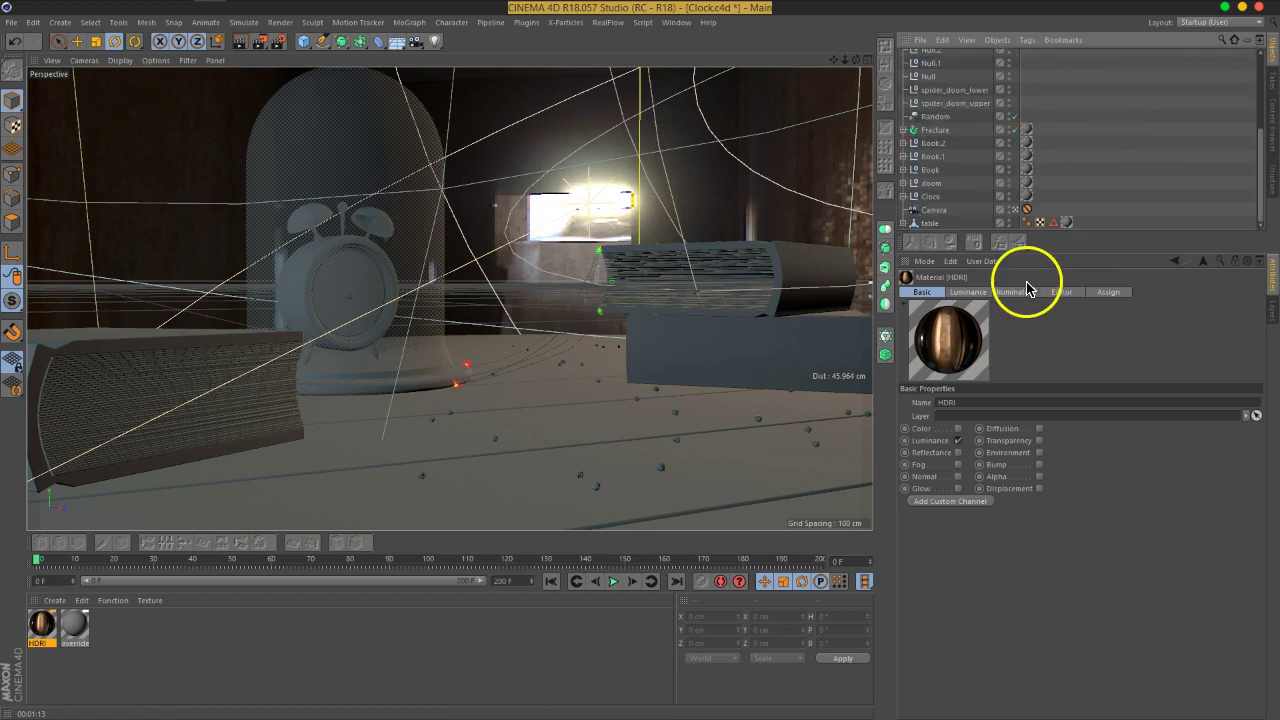
{"action": "left_click", "coordinate": [279, 41]}
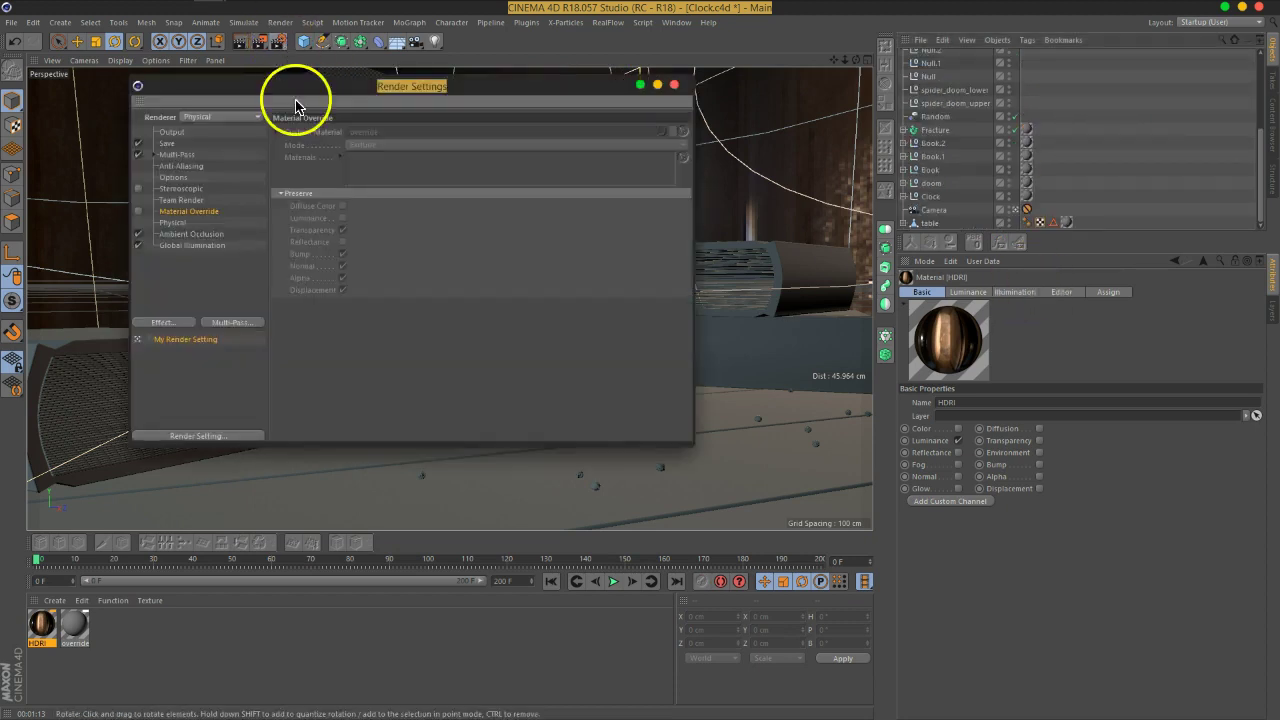
{"action": "left_click", "coordinate": [174, 222]}
{"action": "double_click", "coordinate": [446, 260]}
{"action": "left_click", "coordinate": [494, 389]}
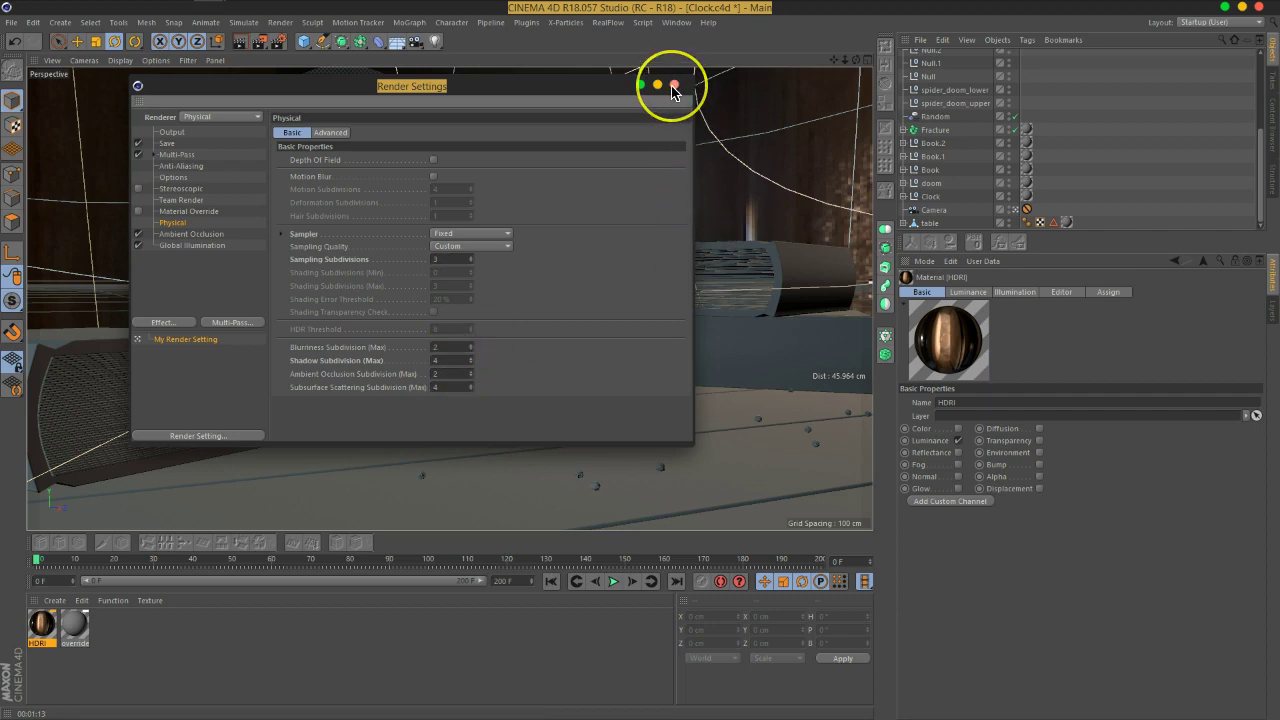
- In the render options, set Ray Depth to 4, Reflection Depth to 3 and Shadow Depth to 4, and disable Default Light
{"action": "left_click", "coordinate": [170, 177]}
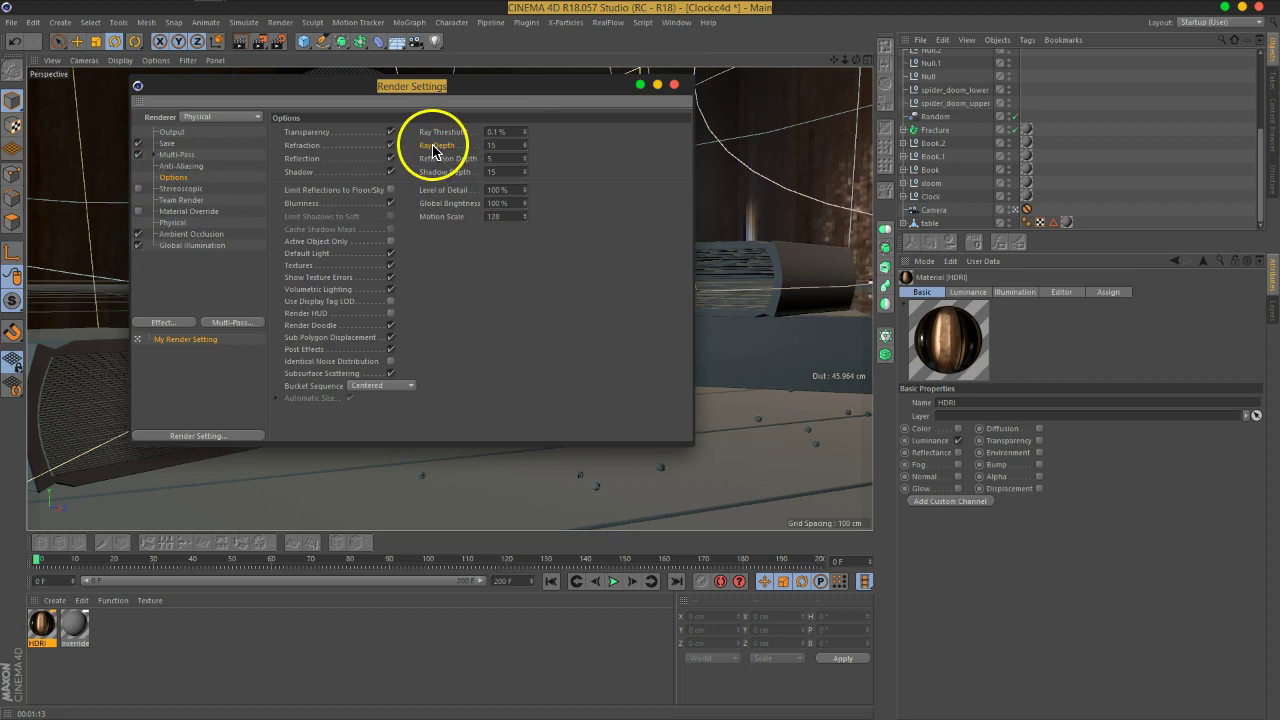
{"action": "left_click_drag", "start_coordinate": [483, 100], "coordinate": [528, 185]}
{"action": "double_click", "coordinate": [551, 227]}
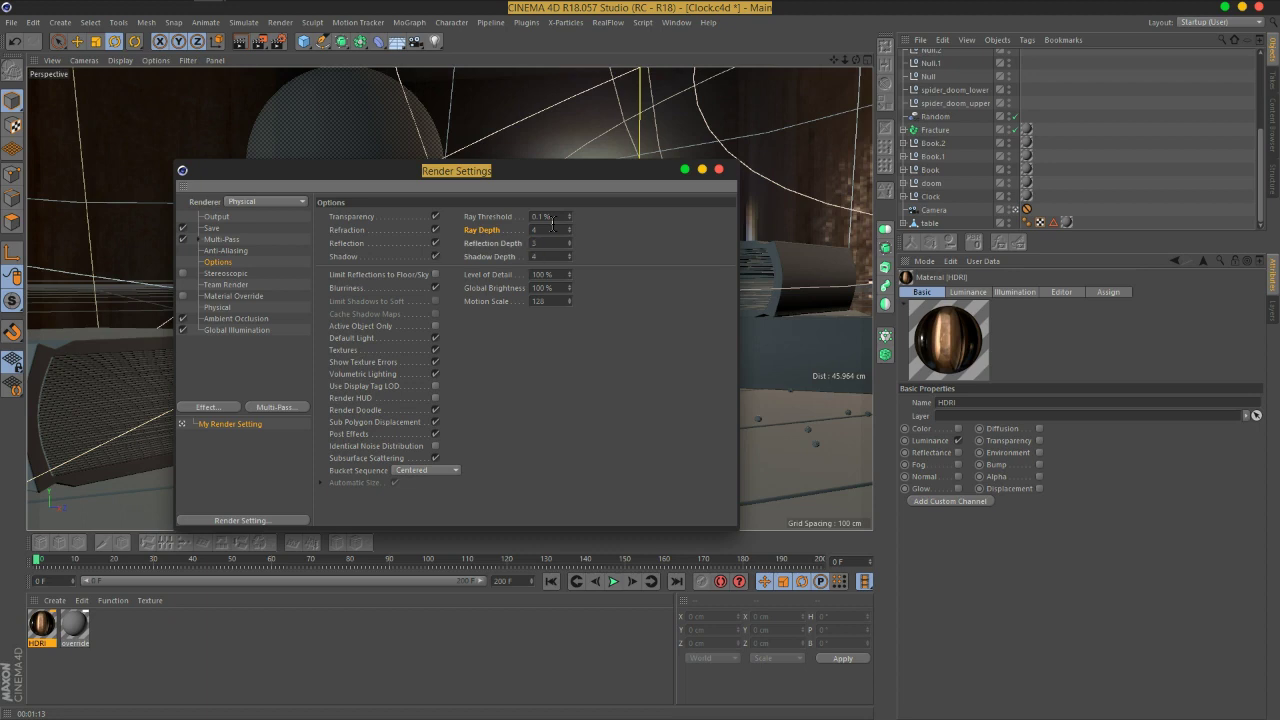
{"action": "left_click_drag", "start_coordinate": [545, 245], "coordinate": [552, 268]}
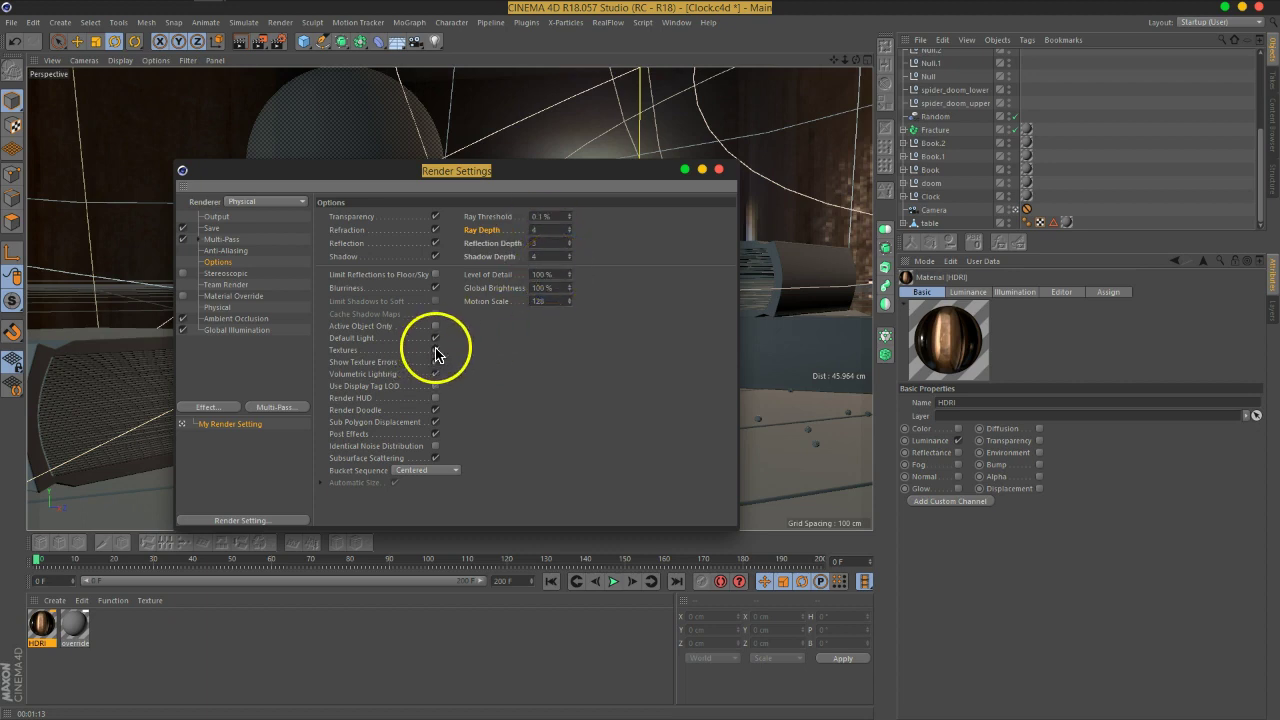
{"action": "left_click", "coordinate": [718, 169]}
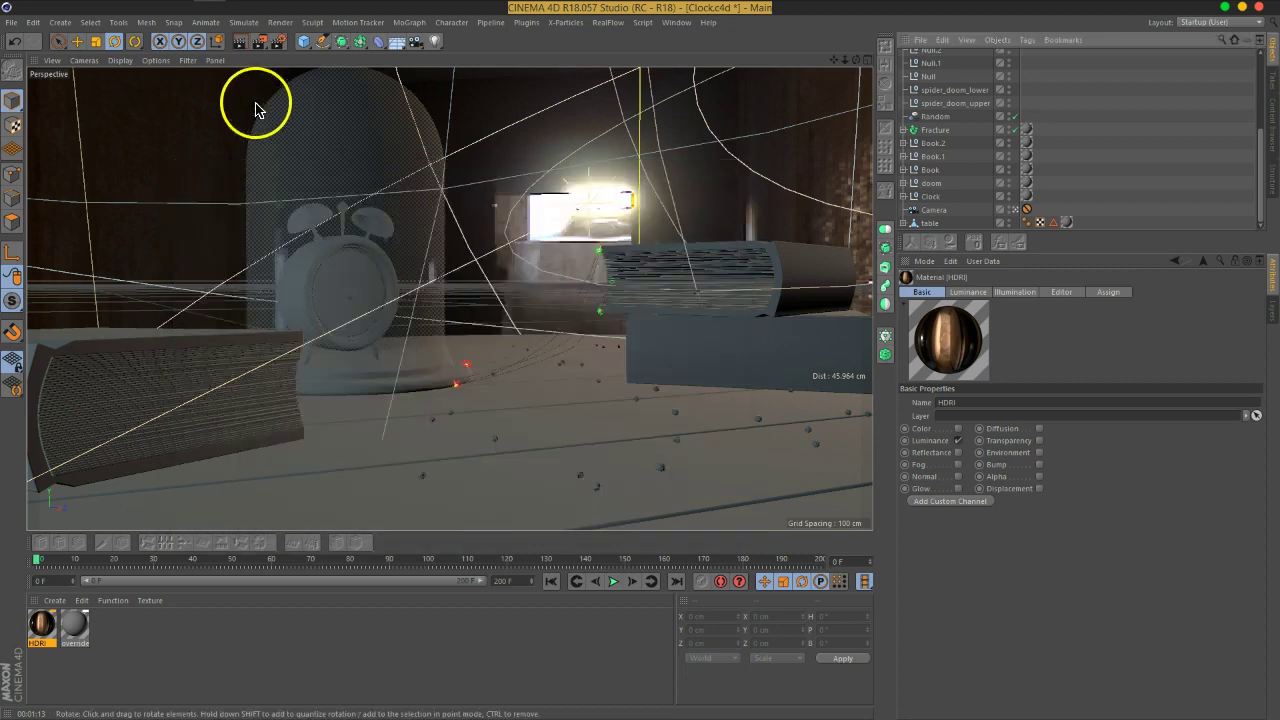
- Test-render the camera view with the new depth settings and examine the scene's brightness
{"action": "left_click", "coordinate": [238, 43]}
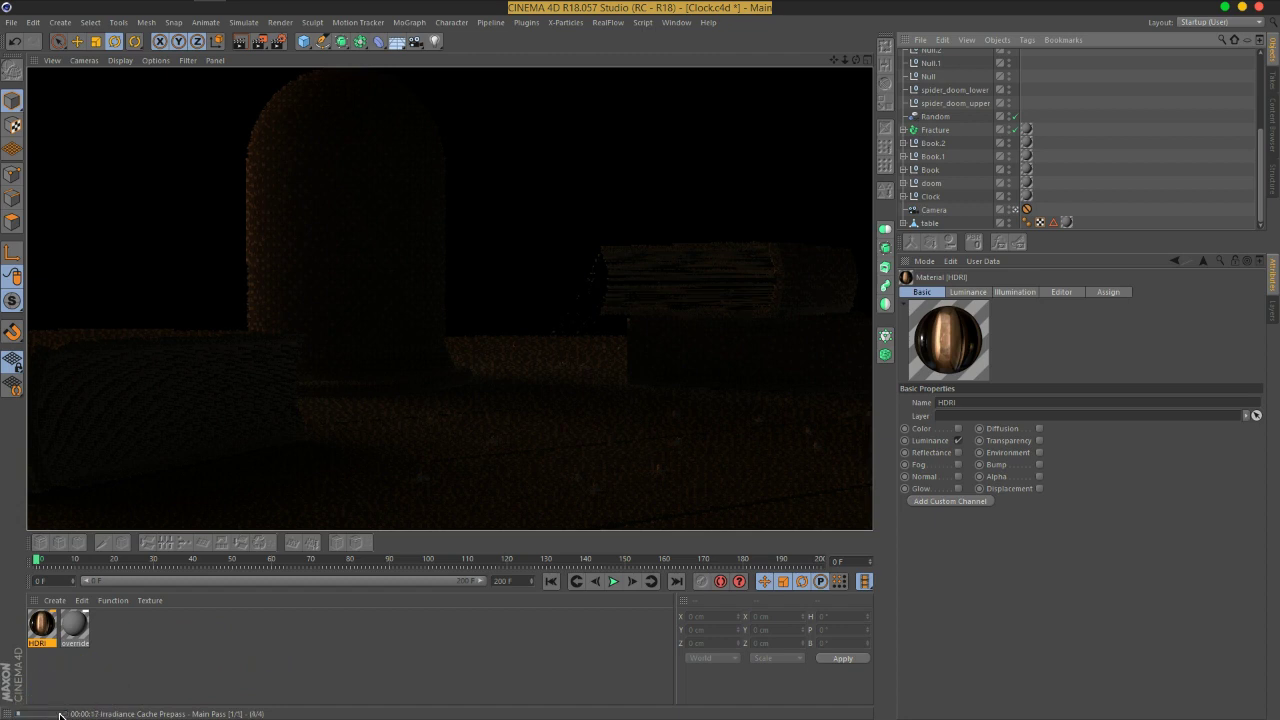
{"action": "left_click", "coordinate": [124, 676]}
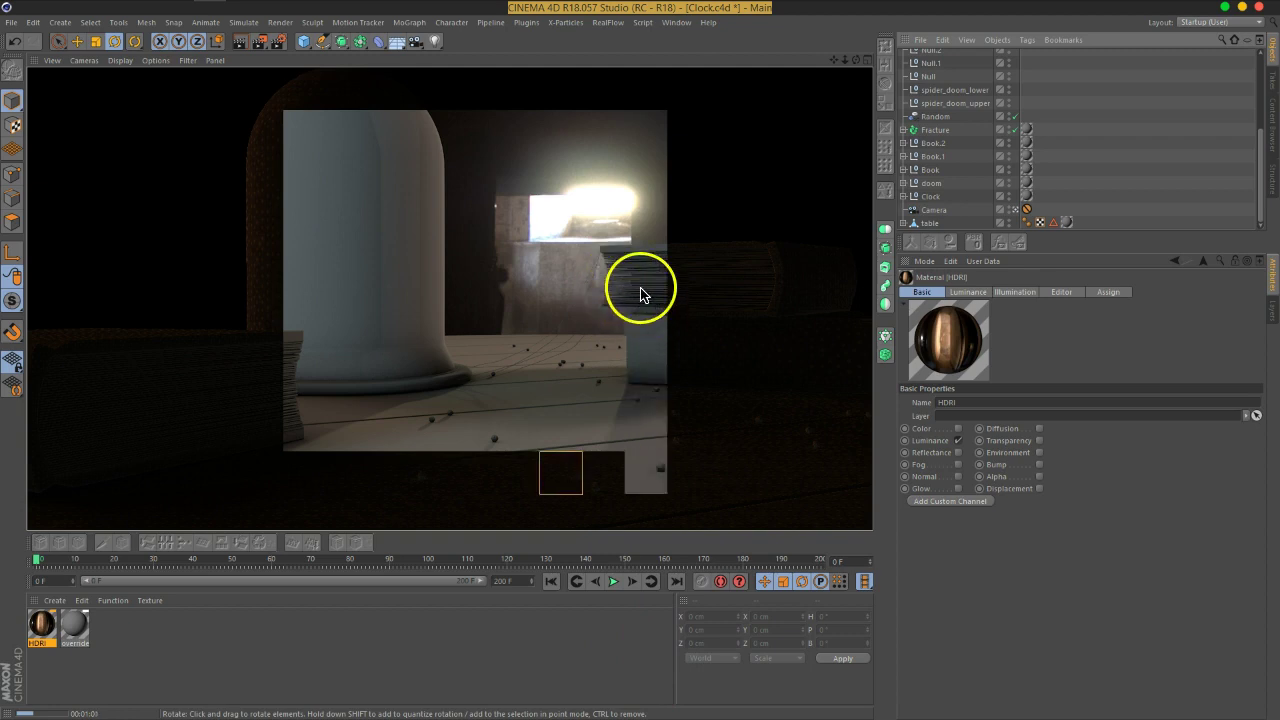
- Disable Ambient Occlusion in the render settings and render the view again
{"action": "left_click", "coordinate": [277, 41]}
{"action": "left_click", "coordinate": [182, 330]}
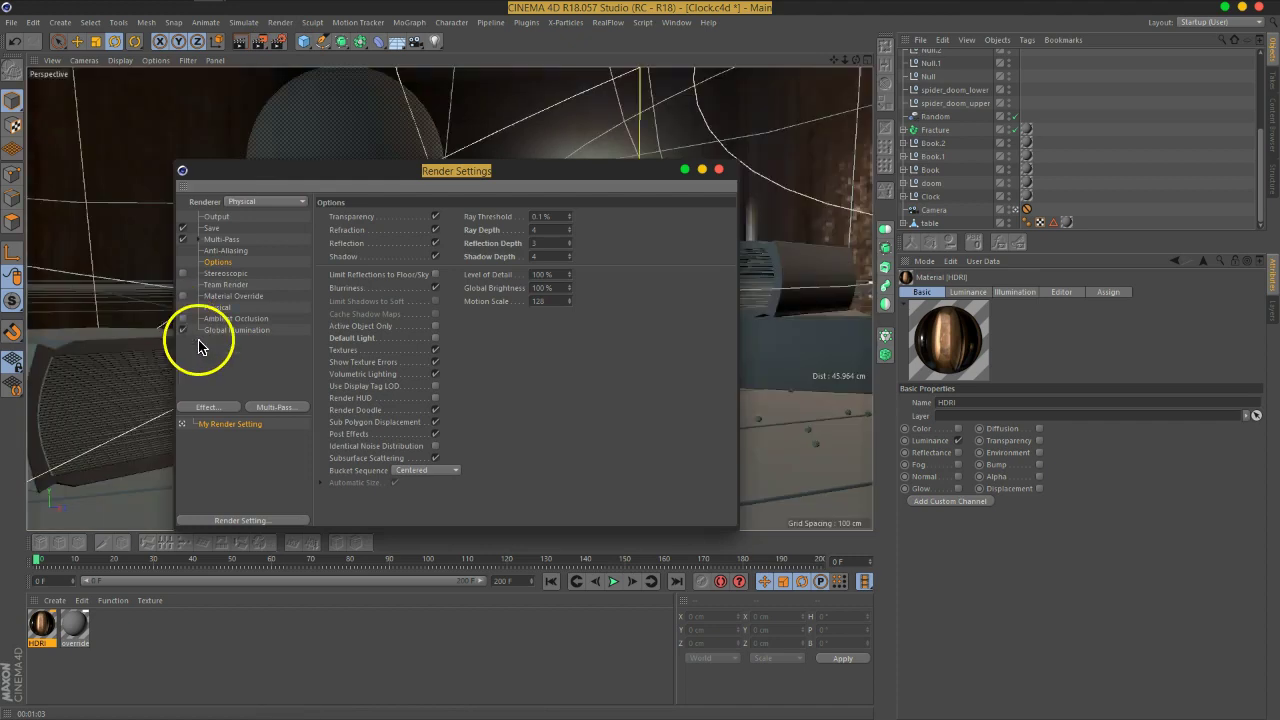
{"action": "left_click", "coordinate": [718, 169]}
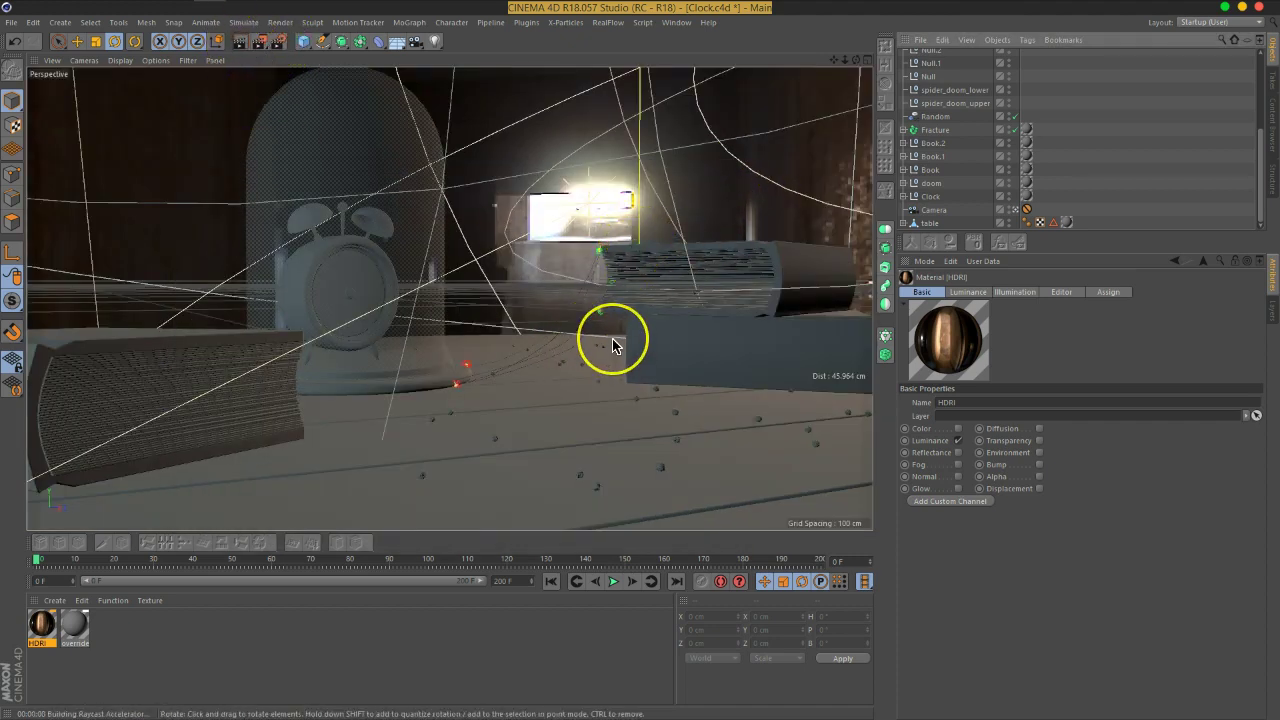
{"action": "key", "text": "ctrl+r"}
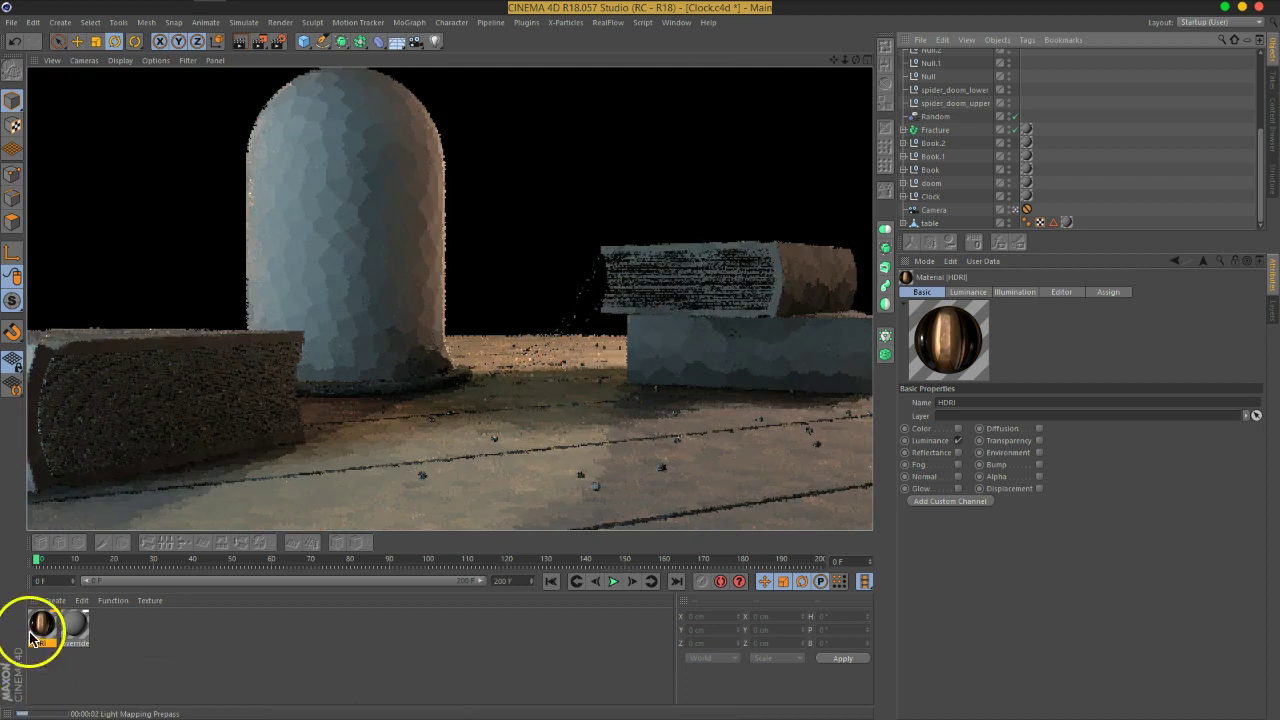
- Open the HDRI material's luminance texture shader and raise its exposure, first to 0.5 and finally to 1
{"action": "double_click", "coordinate": [42, 624]}
{"action": "left_click", "coordinate": [250, 256]}
{"action": "left_click", "coordinate": [368, 260]}
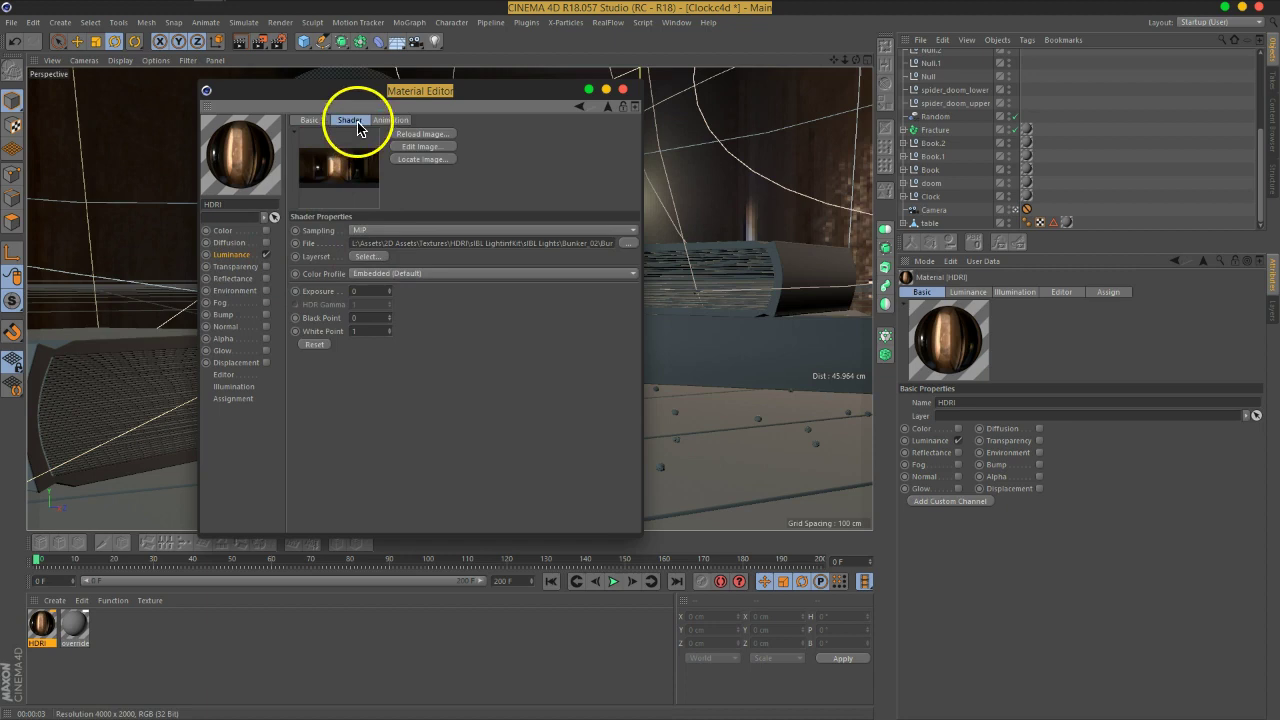
{"action": "left_click_drag", "start_coordinate": [371, 91], "coordinate": [626, 80]}
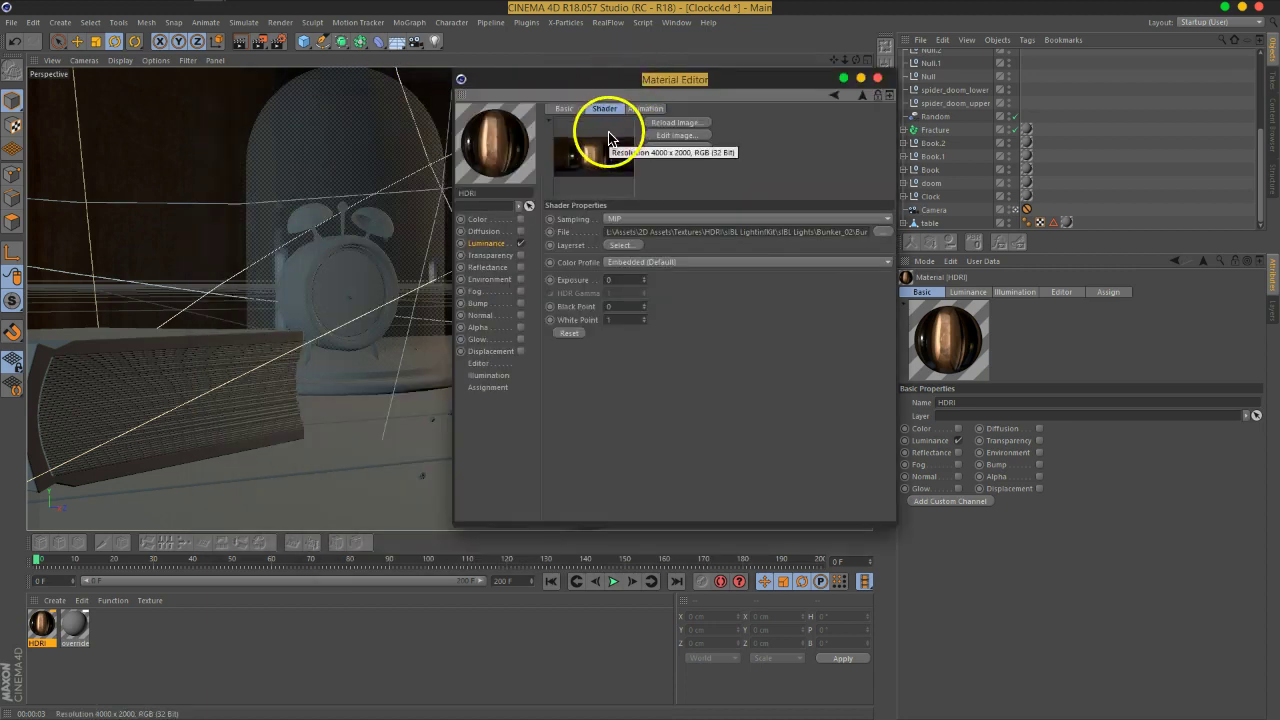
{"action": "double_click", "coordinate": [607, 280]}
{"action": "type", "text": "30.5"}
{"action": "key", "text": "Return"}
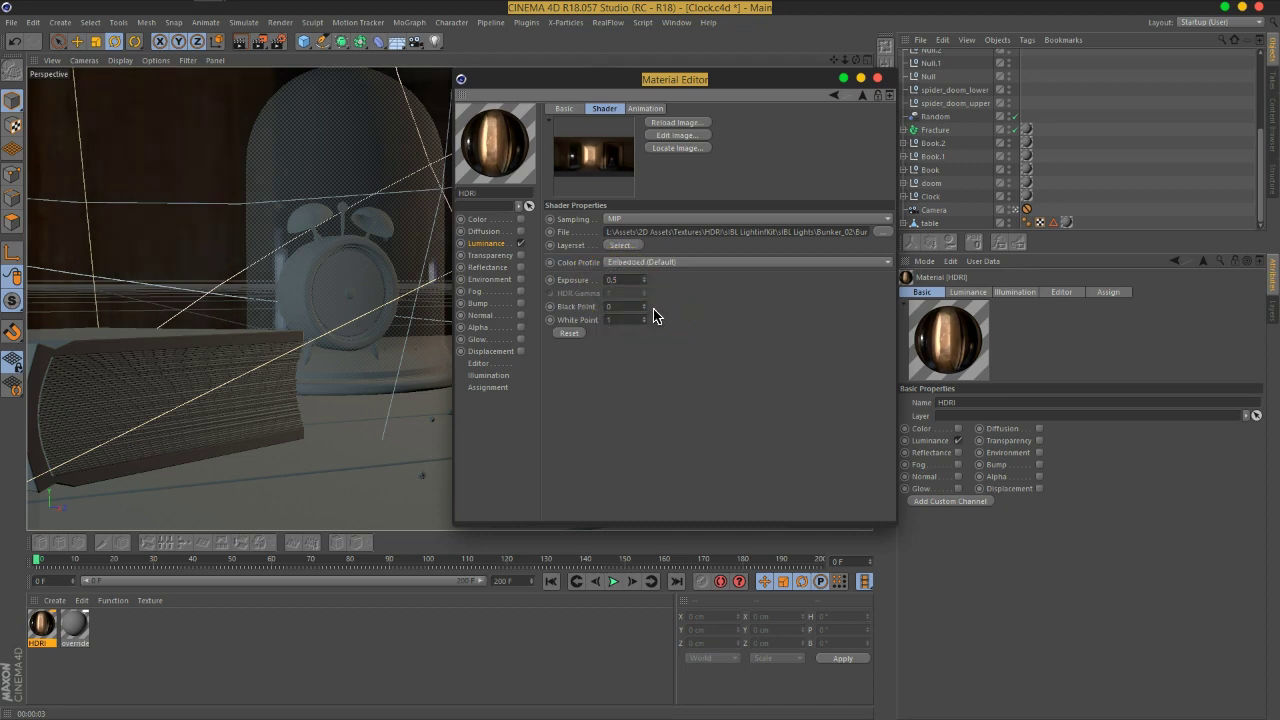
{"action": "double_click", "coordinate": [629, 279]}
{"action": "type", "text": "1"}
{"action": "key", "text": "Return"}
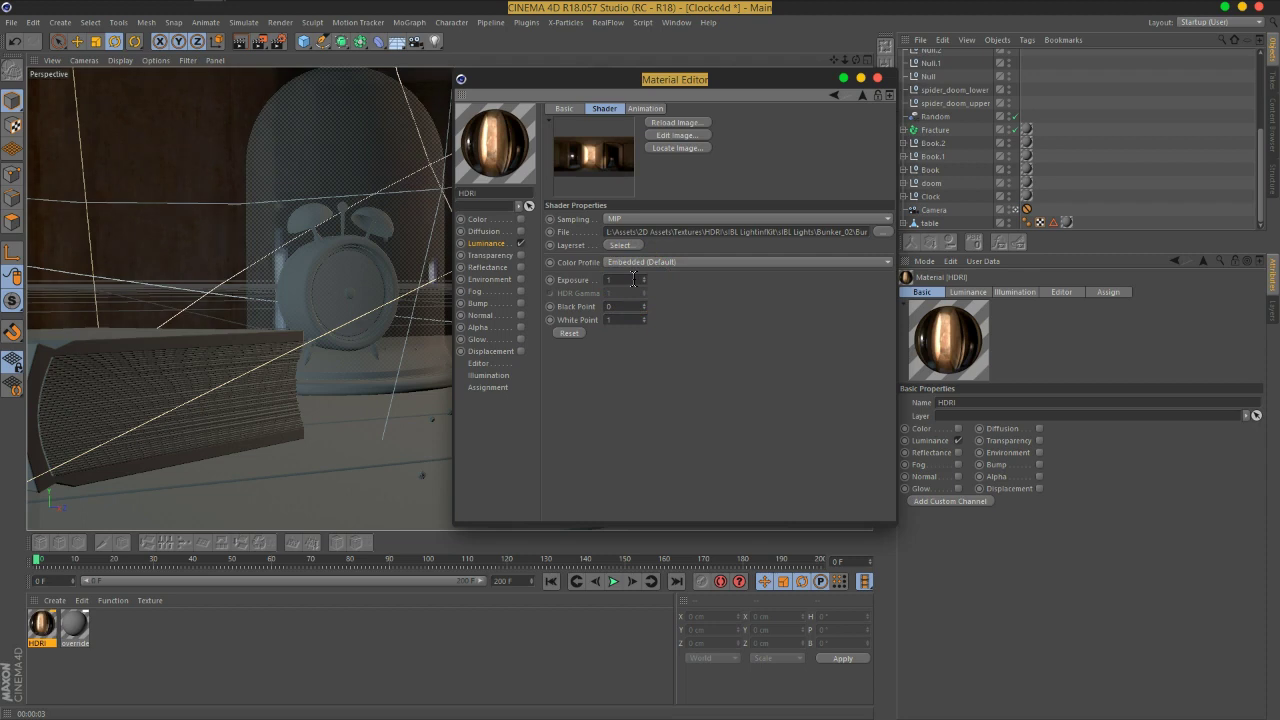
- Close the HDRI material and test-render the view with the new exposure, examining the scene's brightness
{"action": "left_click", "coordinate": [878, 78]}
{"action": "left_click", "coordinate": [249, 47]}
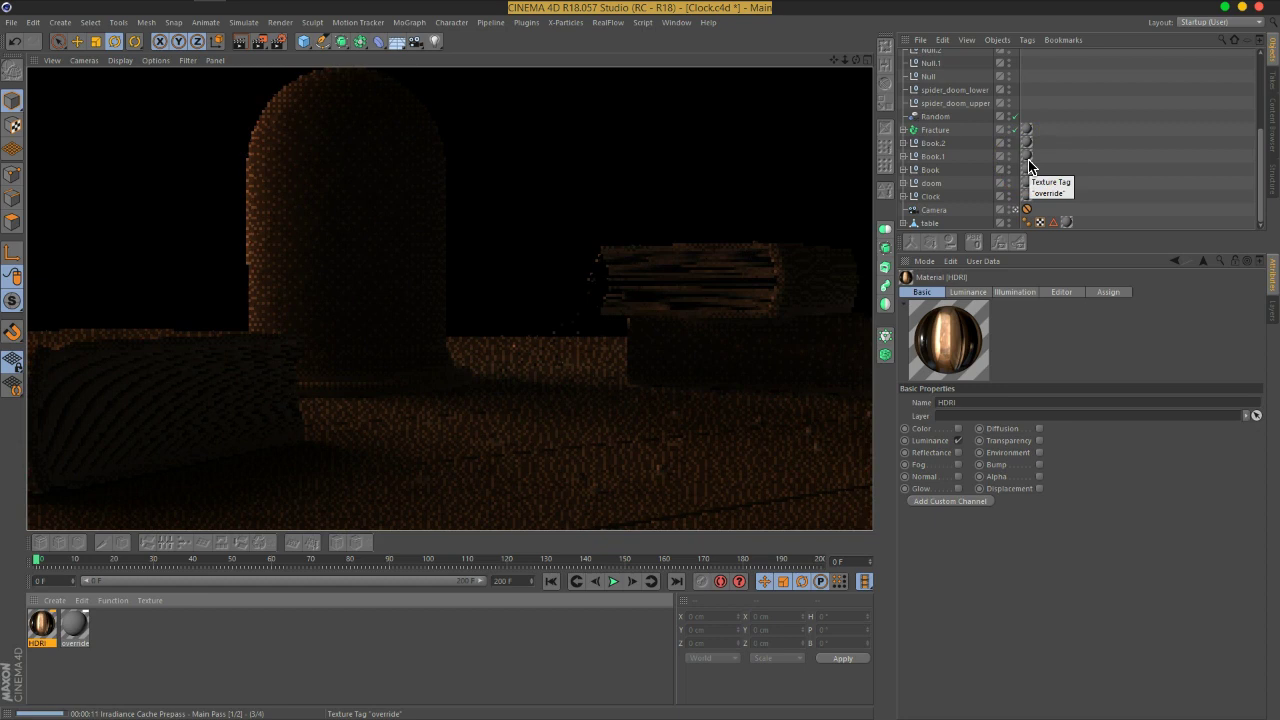
{"action": "left_click", "coordinate": [575, 340]}
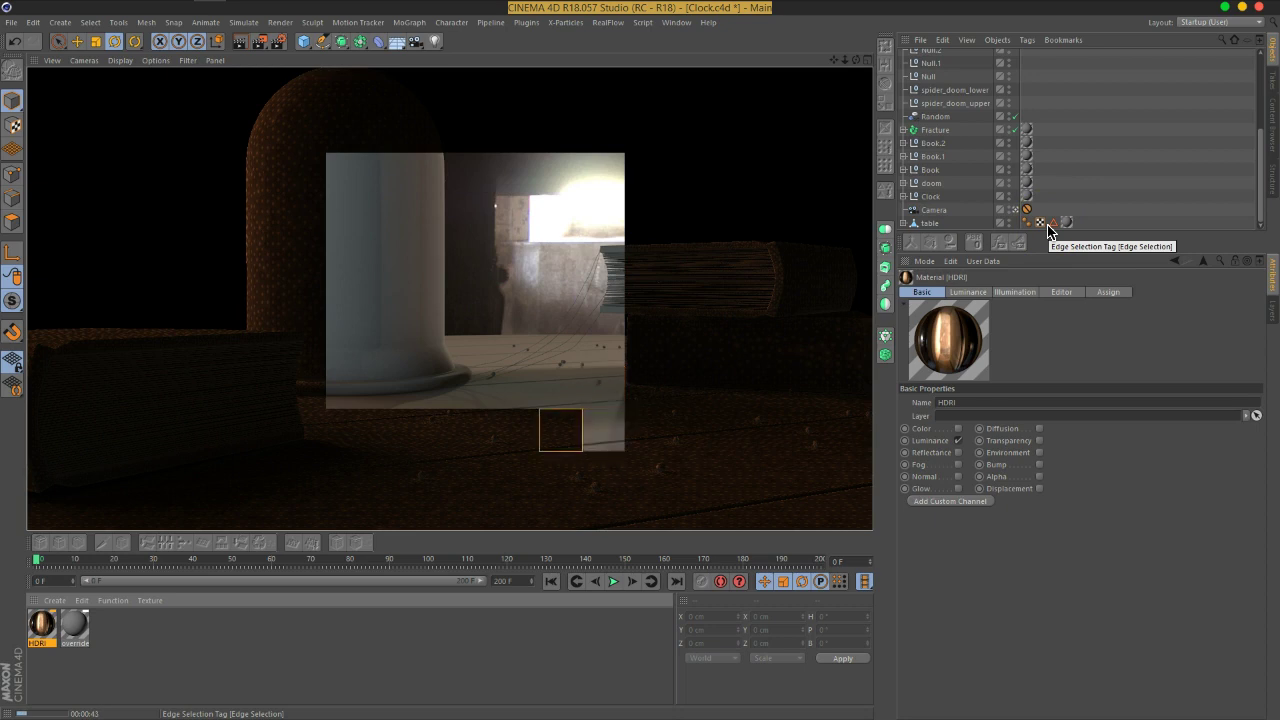
{"action": "left_click", "coordinate": [1067, 181]}
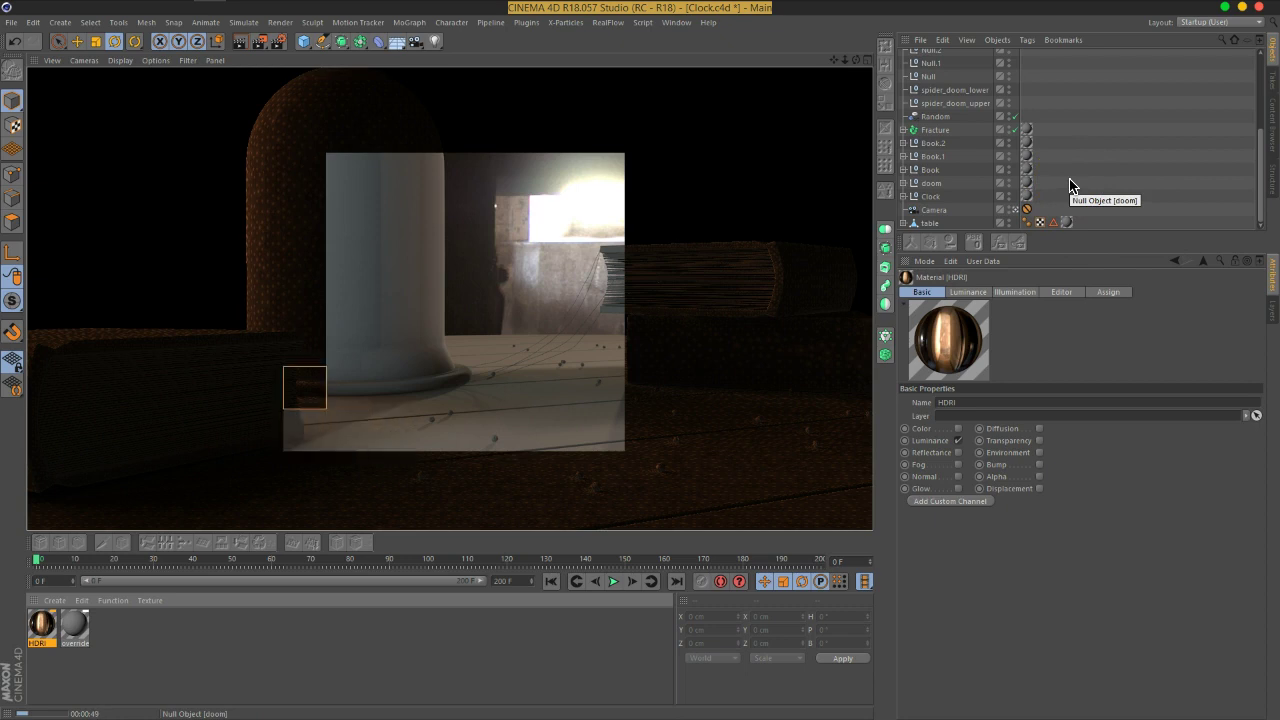
{"action": "left_click", "coordinate": [1051, 189]}
- Set the infinite light's intensity to 150% and deselect the light
{"action": "scroll", "coordinate": [1000, 109], "scroll_direction": "up", "scroll_amount": 5}
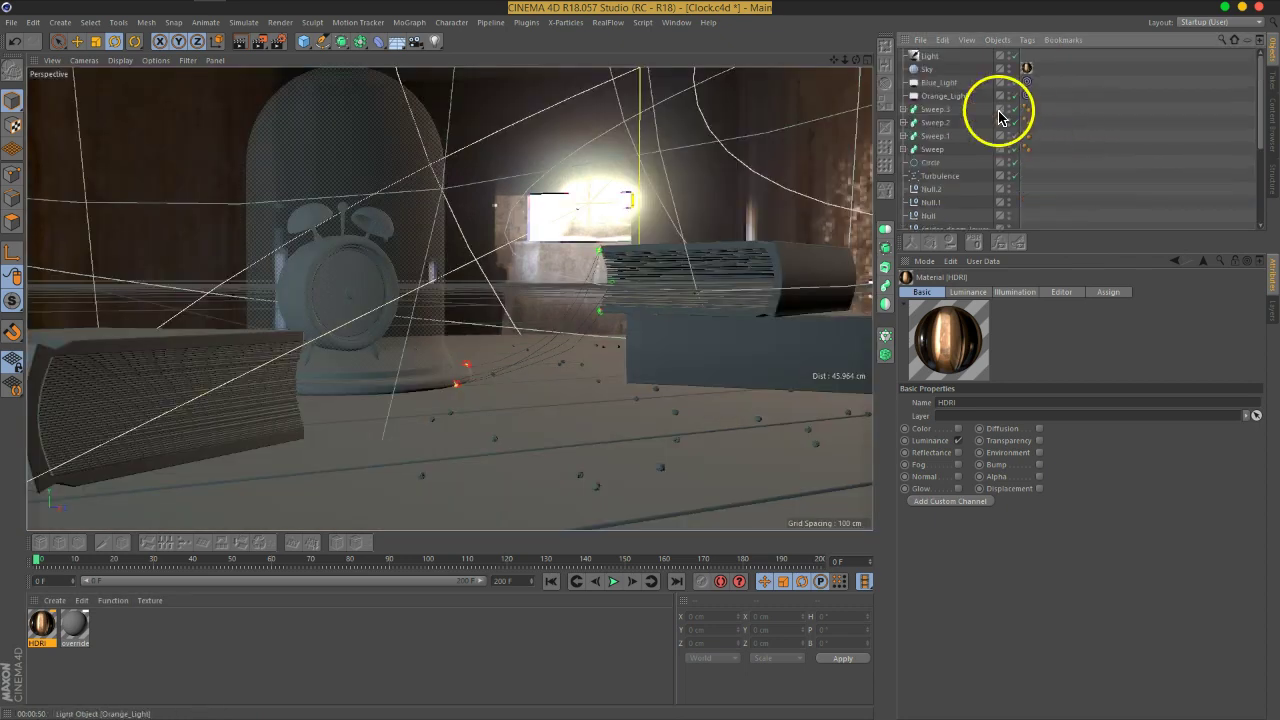
{"action": "left_click", "coordinate": [929, 56]}
{"action": "left_click", "coordinate": [987, 406]}
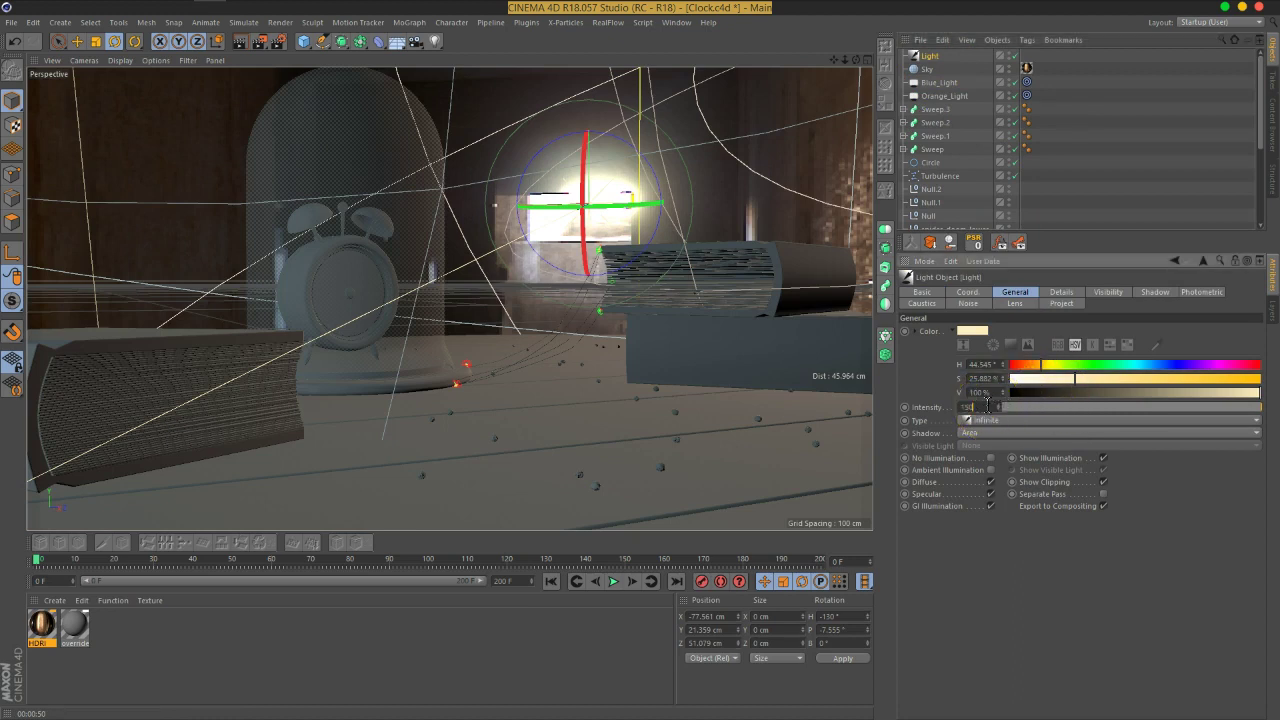
{"action": "key", "text": "Return"}
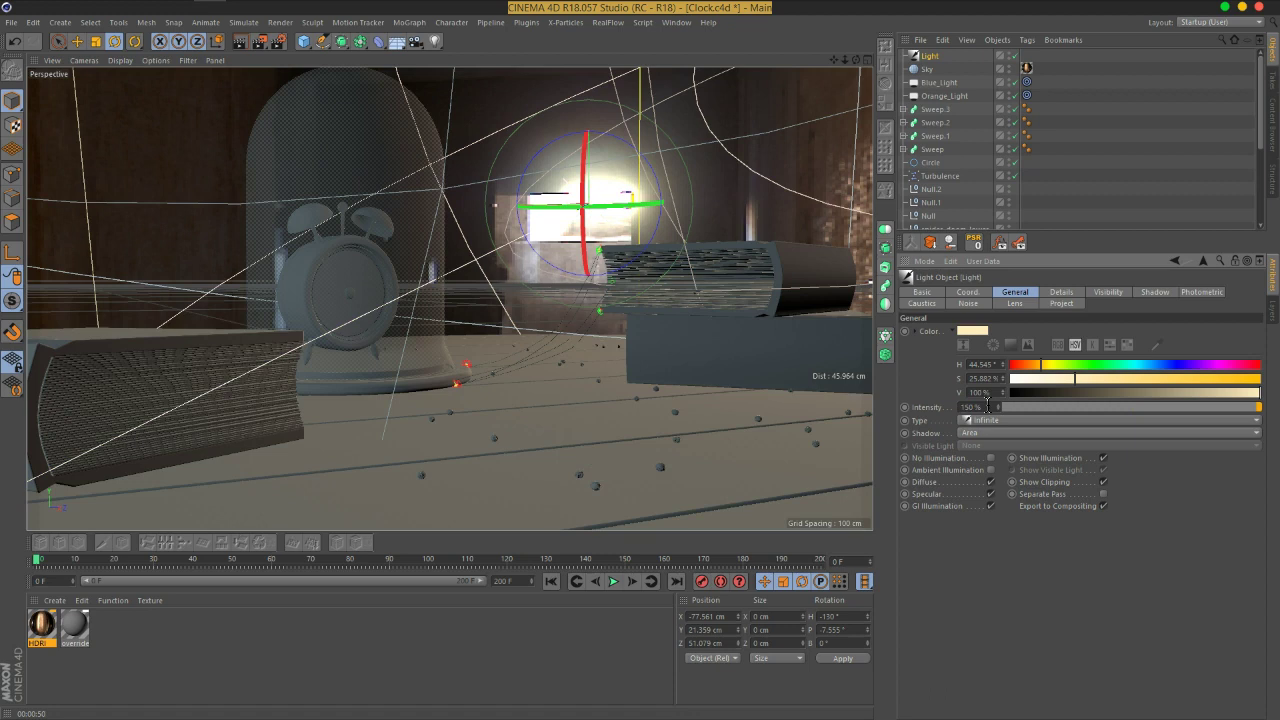
{"action": "left_click", "coordinate": [987, 406]}
{"action": "left_click", "coordinate": [1066, 200]}
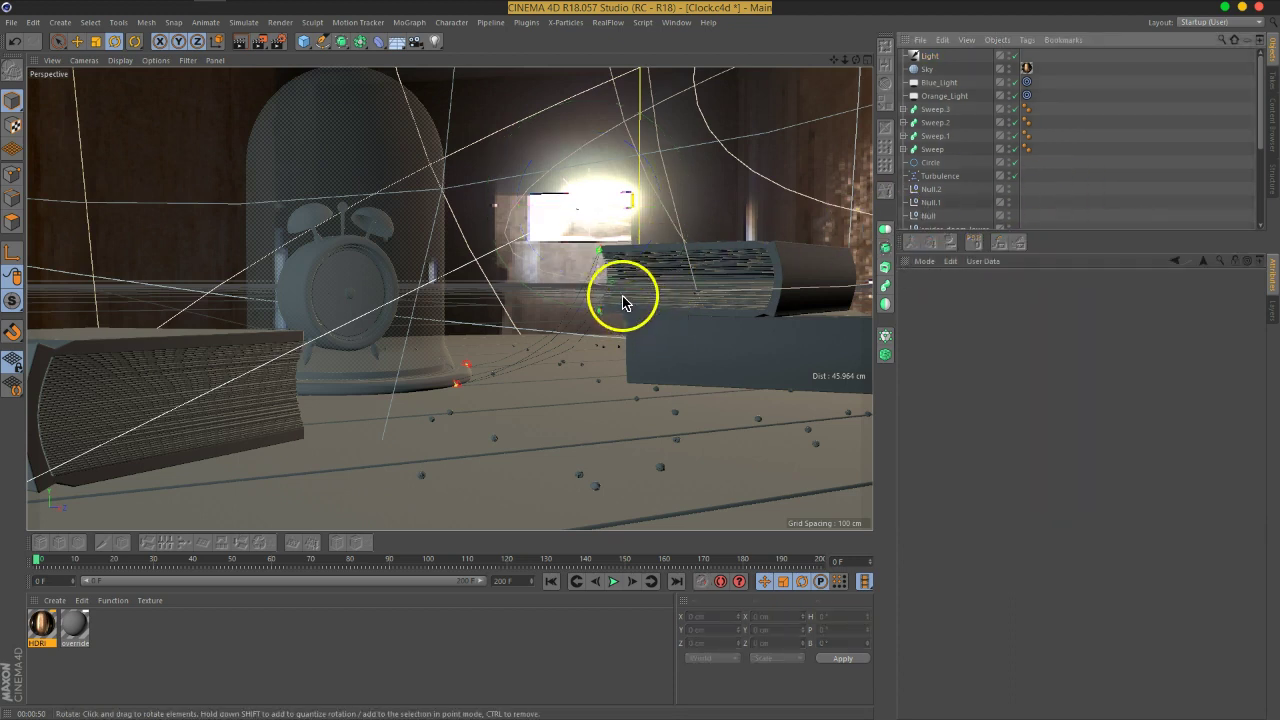
- Open the HDRI material's luminance texture shader and raise its exposure to 3
{"action": "double_click", "coordinate": [41, 624]}
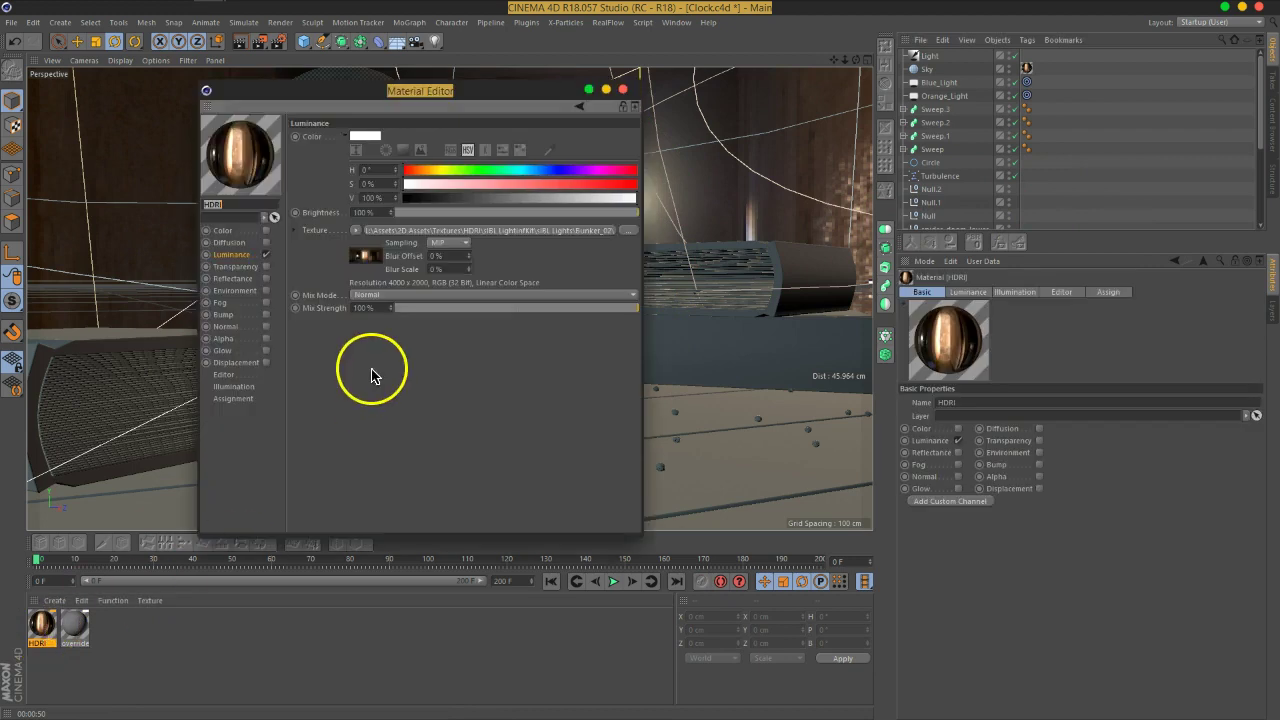
{"action": "left_click", "coordinate": [362, 253]}
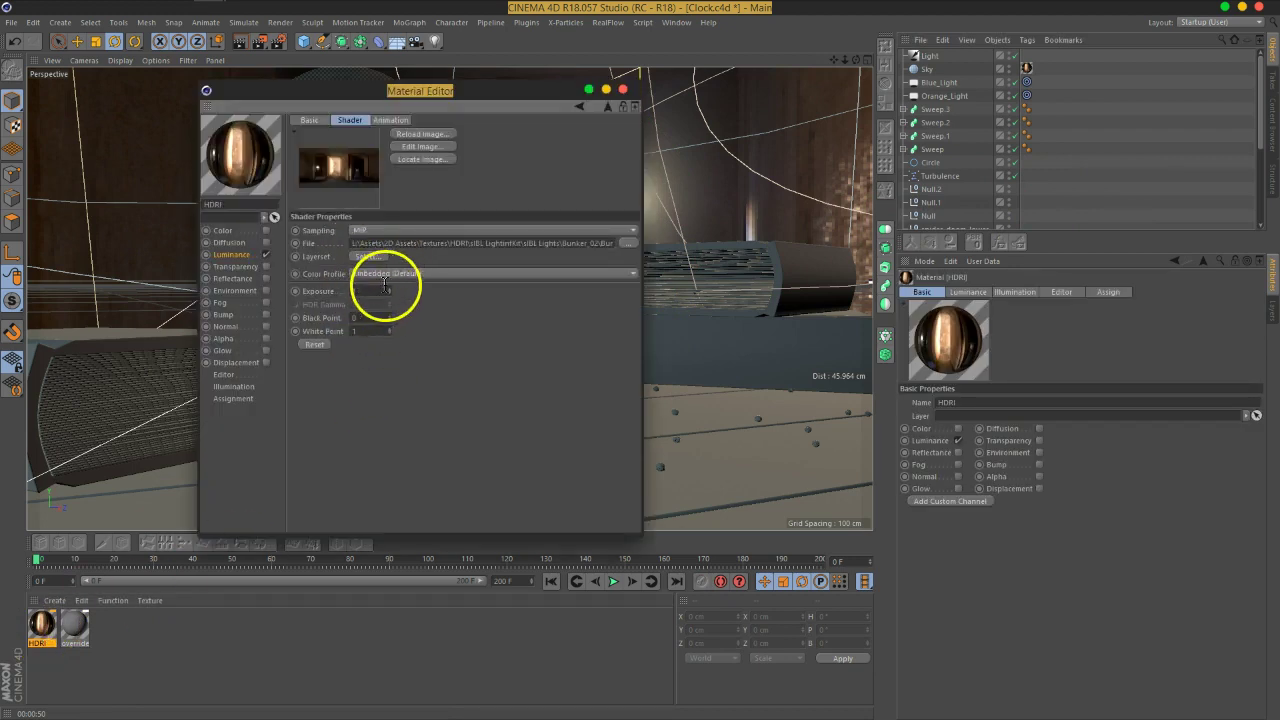
{"action": "left_click", "coordinate": [366, 291]}
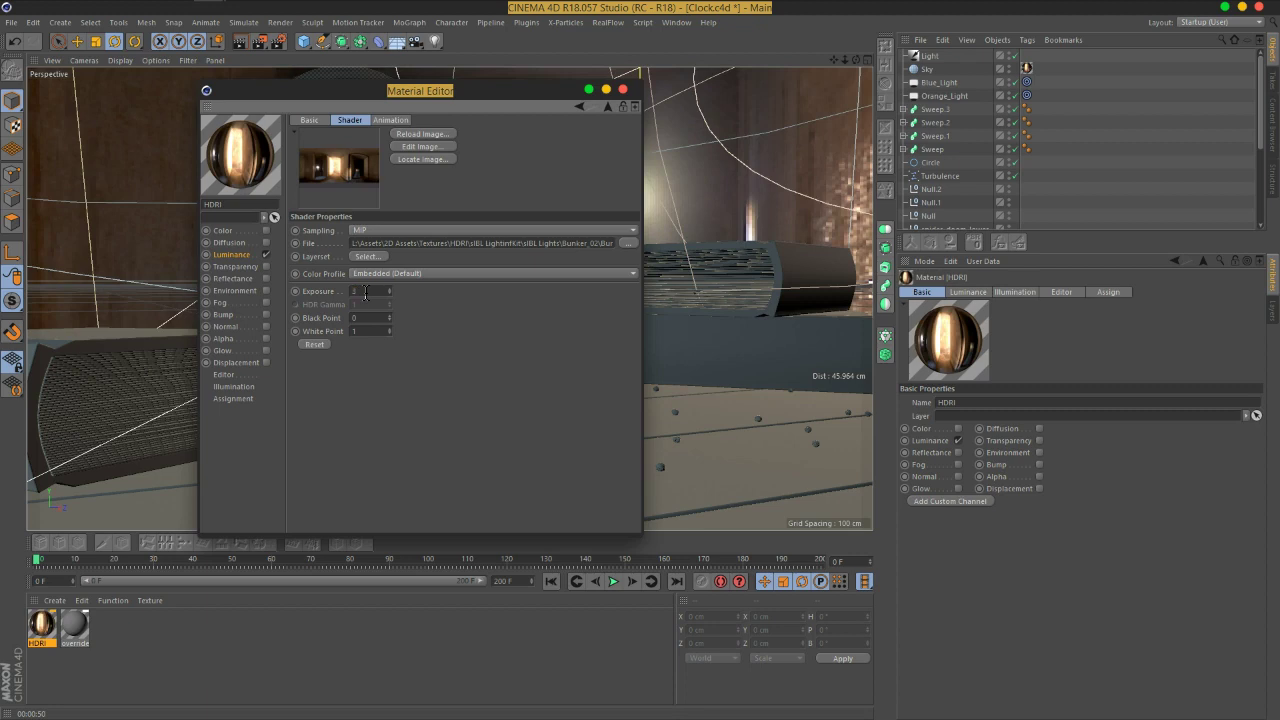
{"action": "left_click_drag", "start_coordinate": [483, 93], "coordinate": [543, 161]}
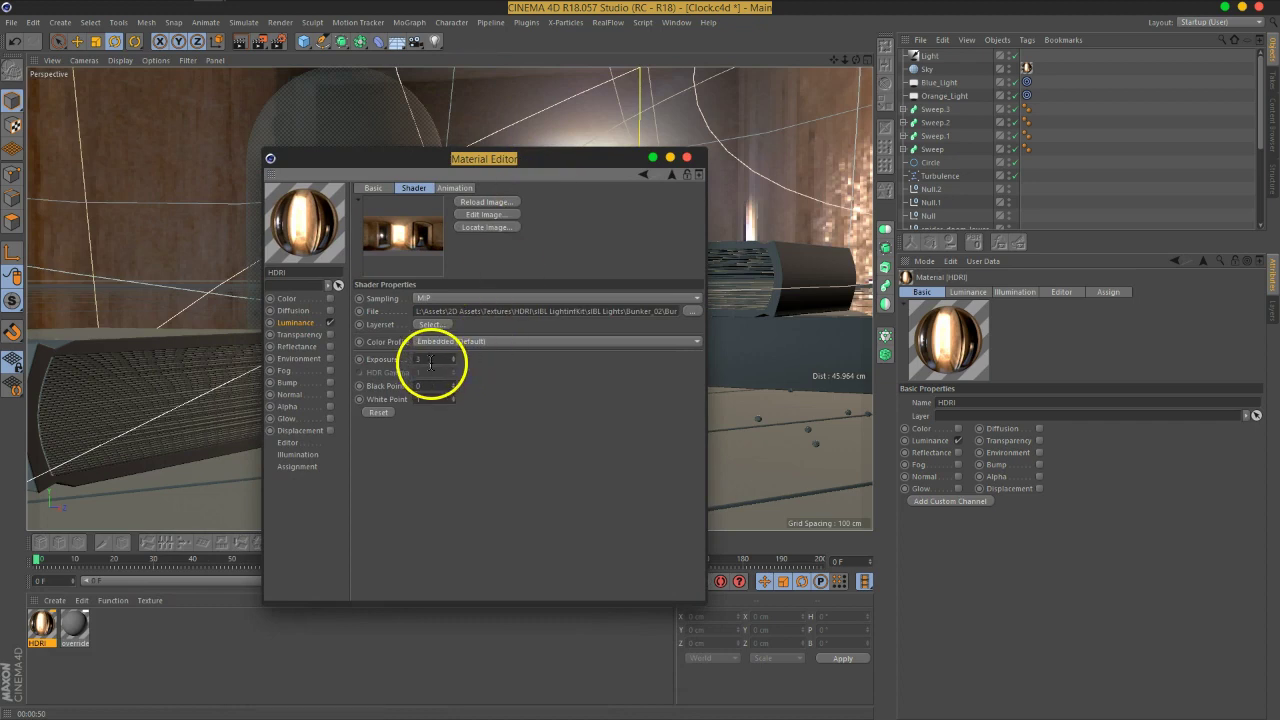
- Set the infinite light's intensity to 100%
{"action": "left_click", "coordinate": [929, 56]}
{"action": "double_click", "coordinate": [984, 407]}
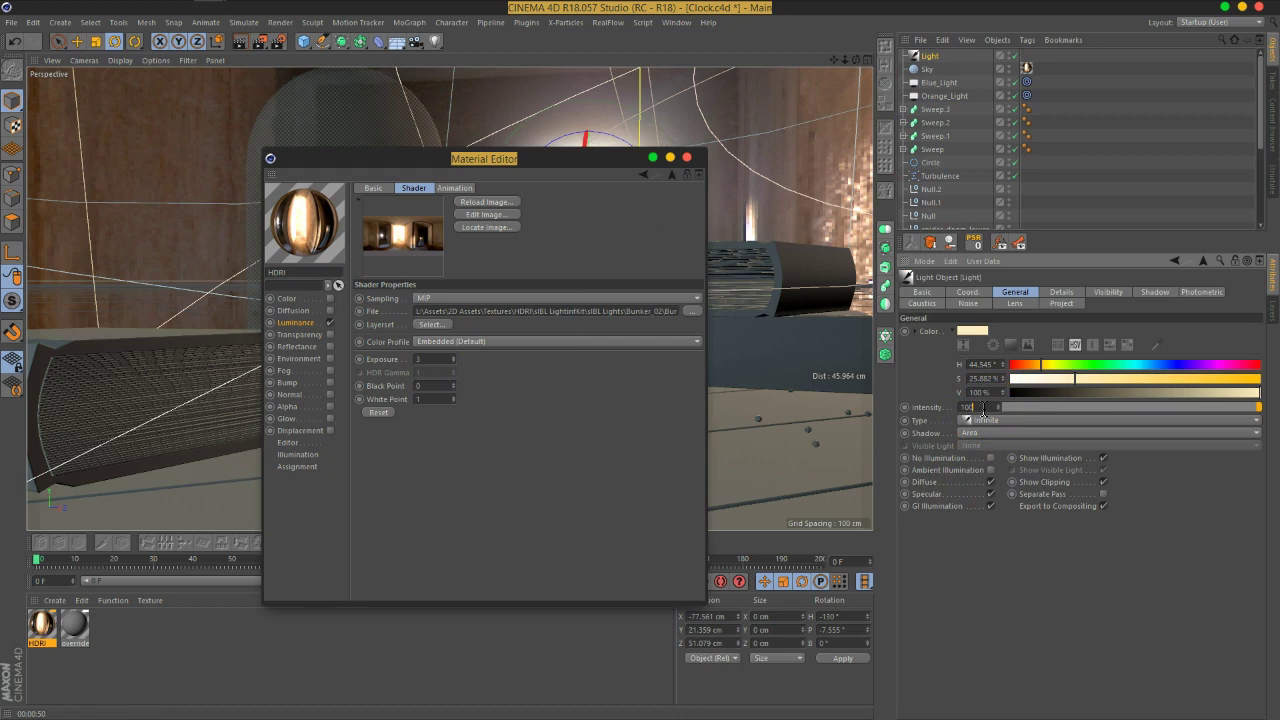
{"action": "key", "text": "Return"}
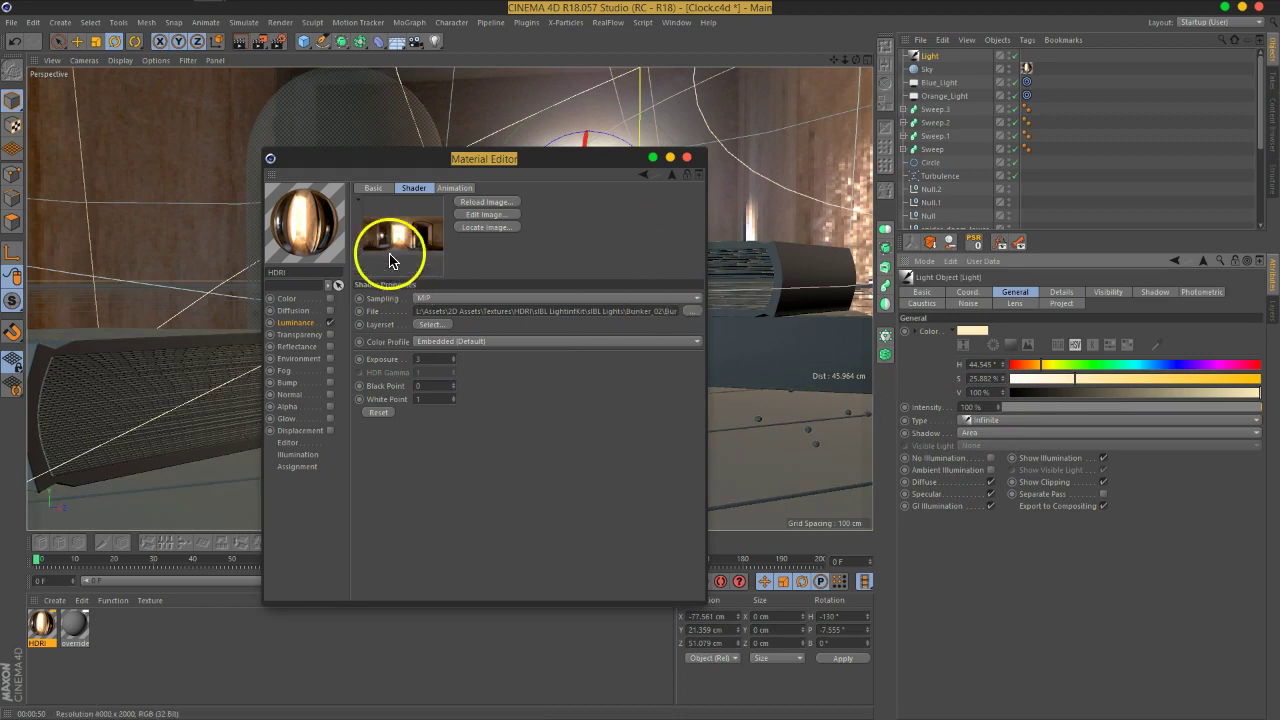
- Examine the brighter background, close the material and test-render the view to judge the lighting
{"action": "left_click_drag", "start_coordinate": [520, 158], "coordinate": [499, 436]}
{"action": "left_click_drag", "start_coordinate": [603, 178], "coordinate": [573, 193]}
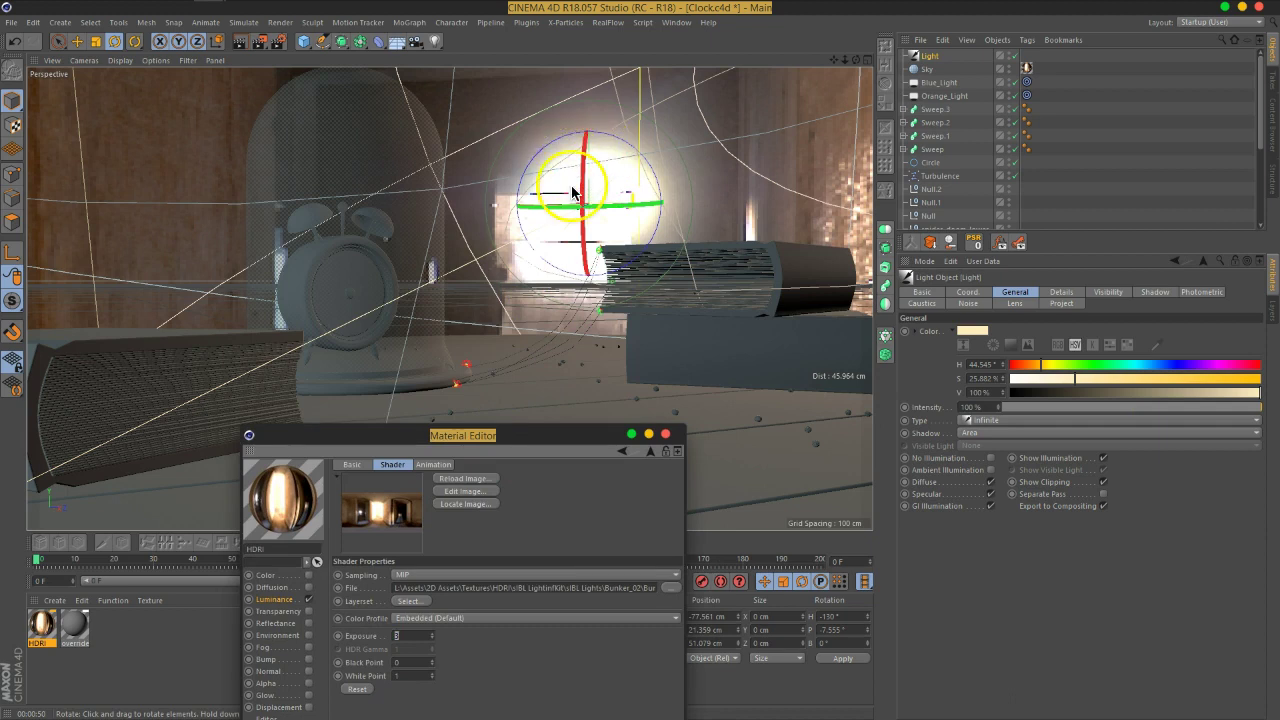
{"action": "left_click_drag", "start_coordinate": [551, 440], "coordinate": [581, 326]}
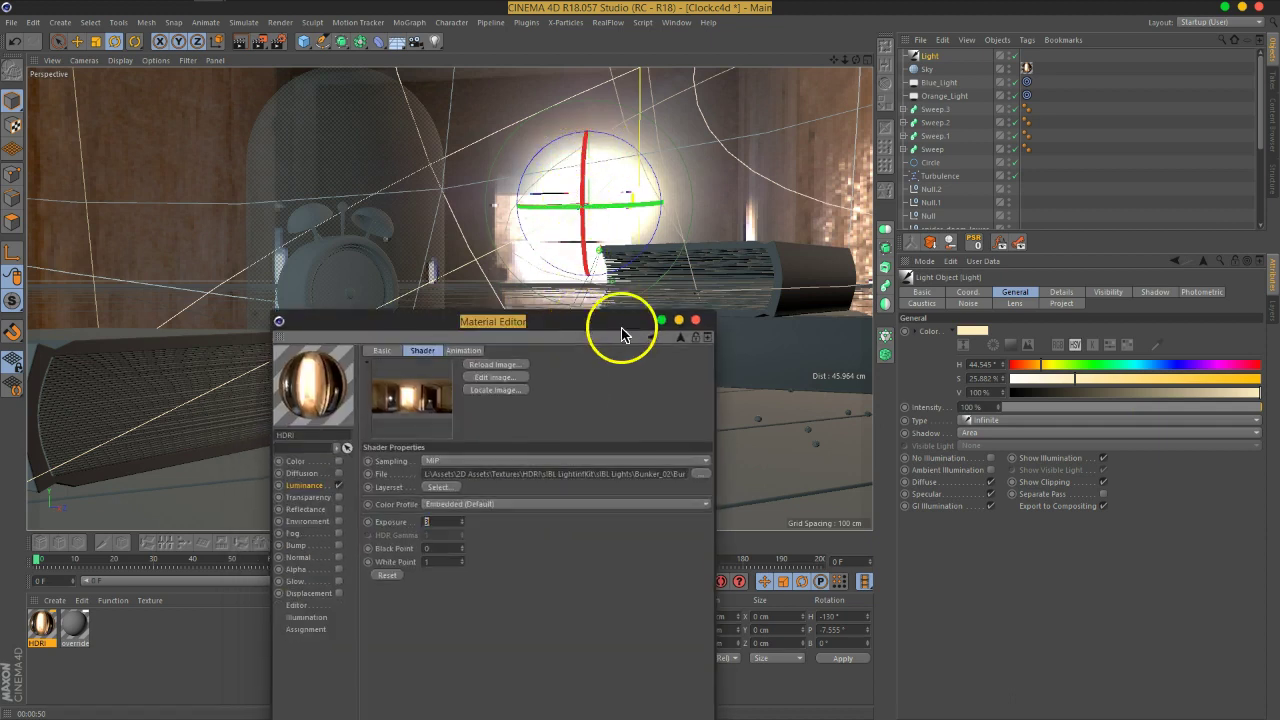
{"action": "left_click", "coordinate": [696, 322]}
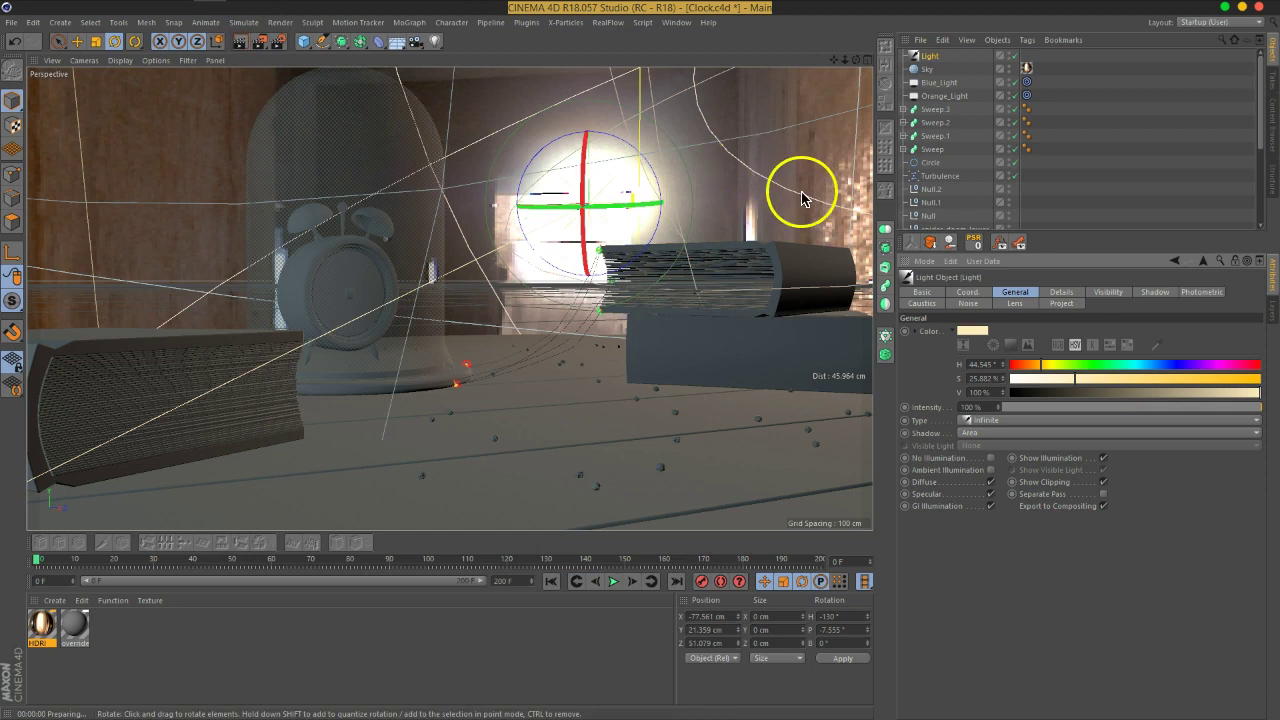
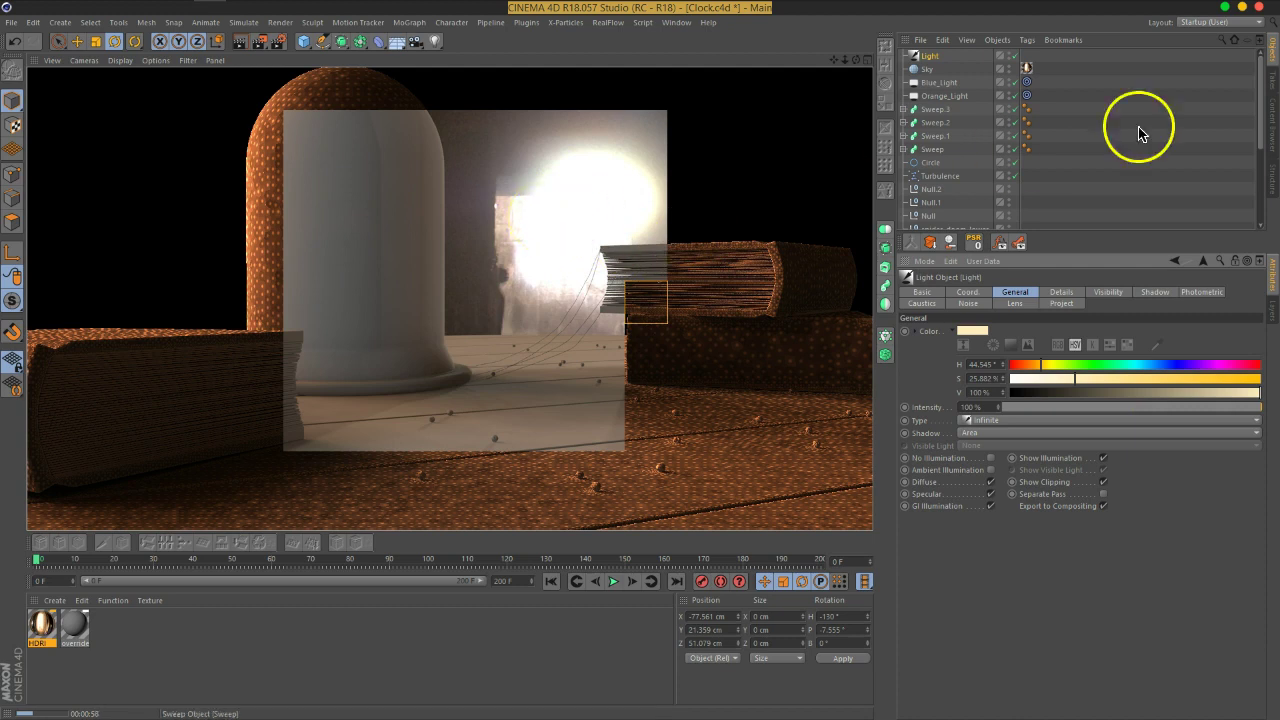
{"action": "left_click", "coordinate": [1063, 150]}
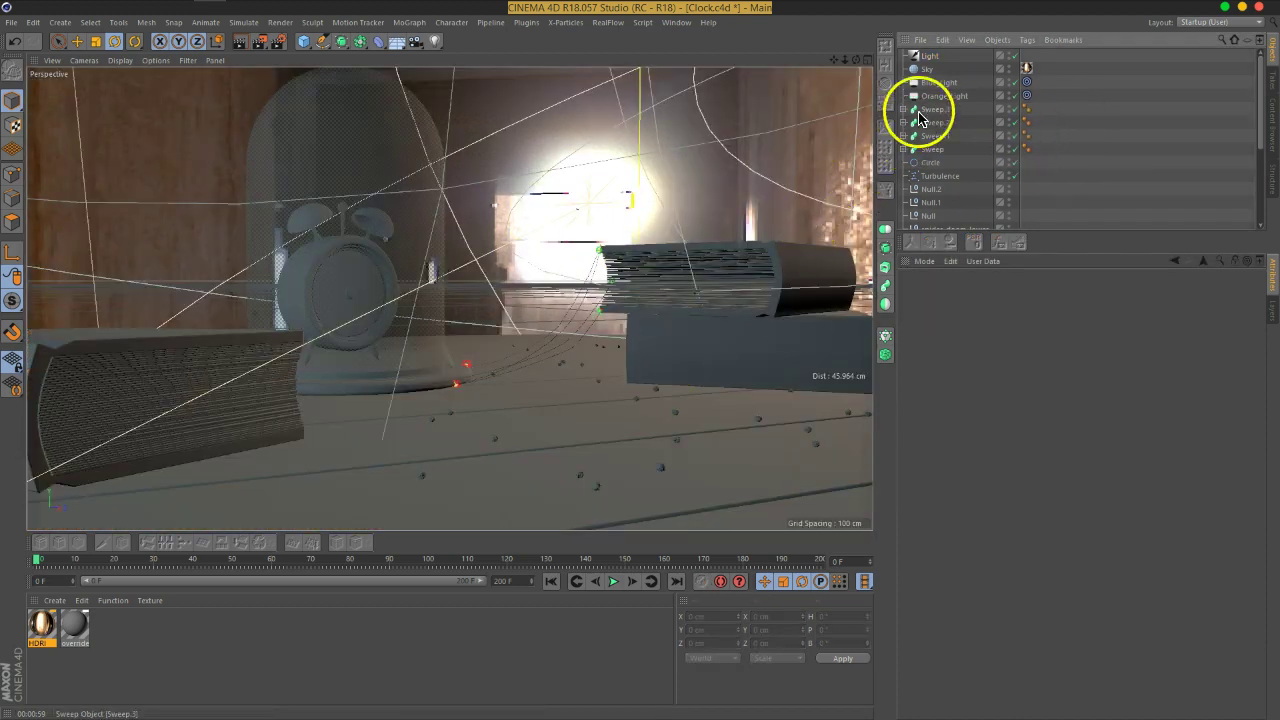
- Rename the Sky object as SkyGI
{"action": "left_click", "coordinate": [932, 69]}
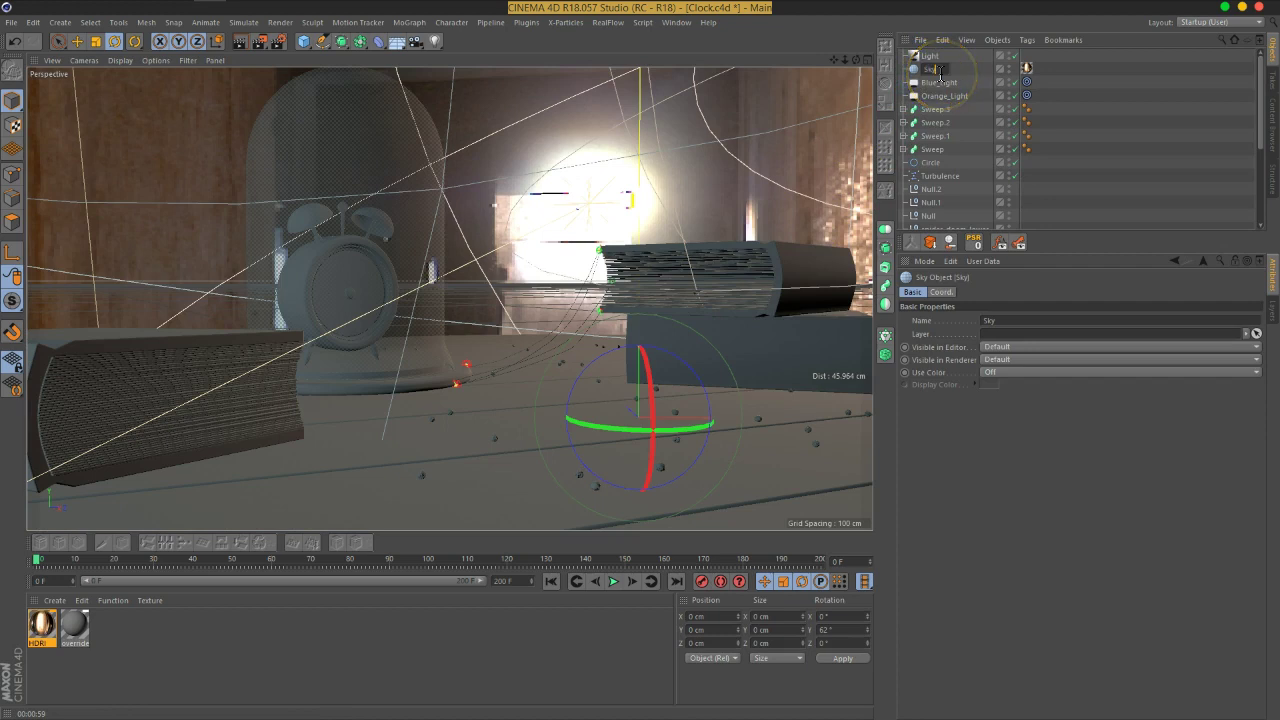
{"action": "type", "text": "GI"}
{"action": "key", "text": "Return"}
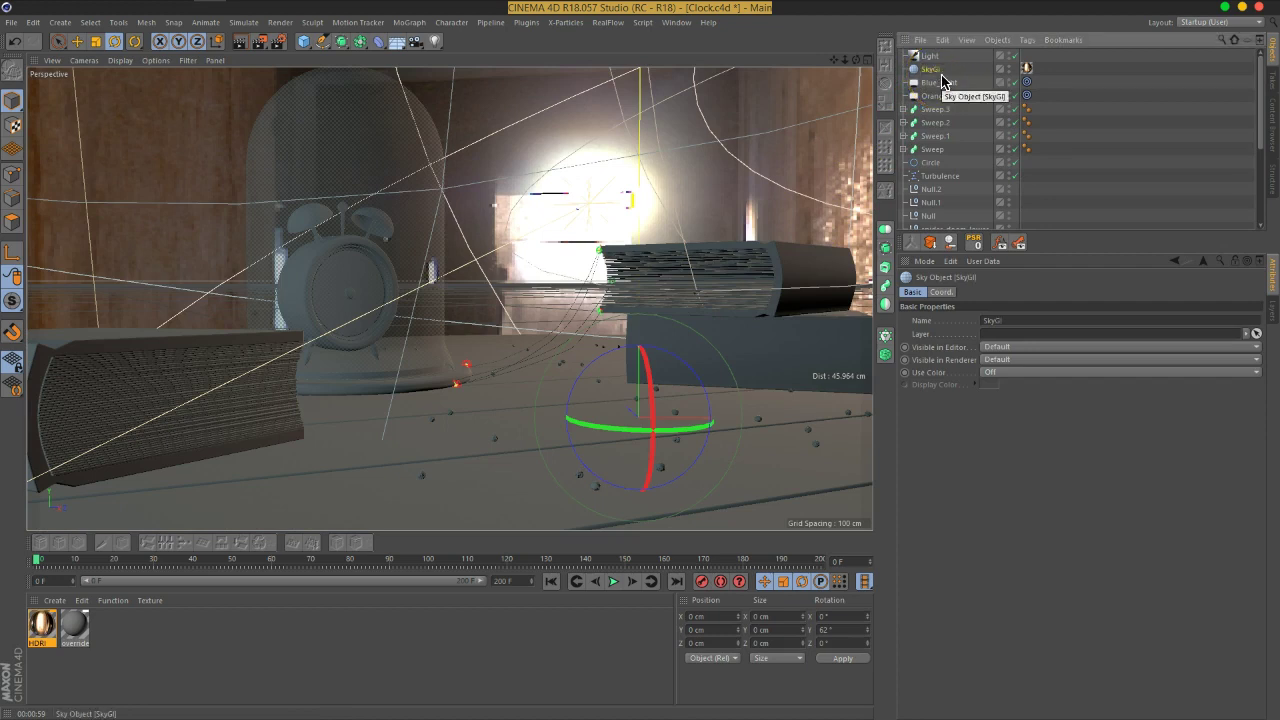
- Duplicate the HDRI material and name the copy BG
{"action": "left_click", "coordinate": [47, 630]}
{"action": "left_click", "coordinate": [110, 662]}
{"action": "left_click_drag", "start_coordinate": [52, 632], "coordinate": [66, 634]}
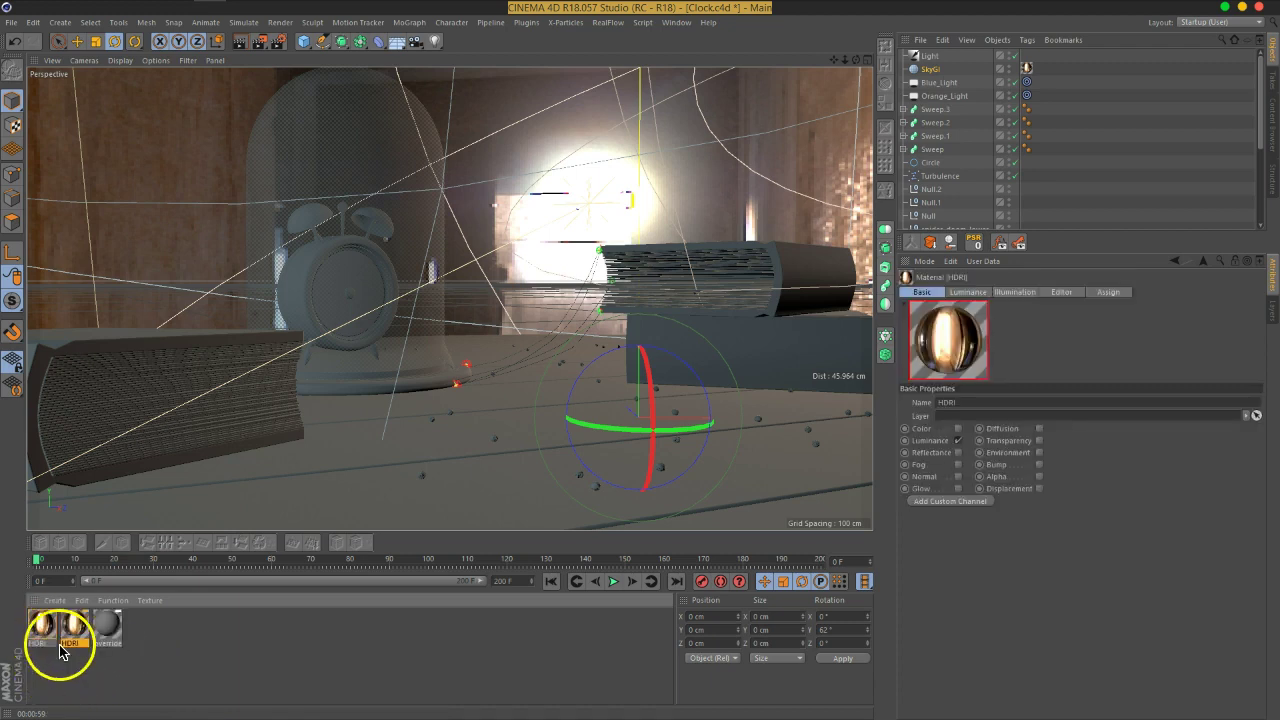
{"action": "left_click", "coordinate": [109, 680]}
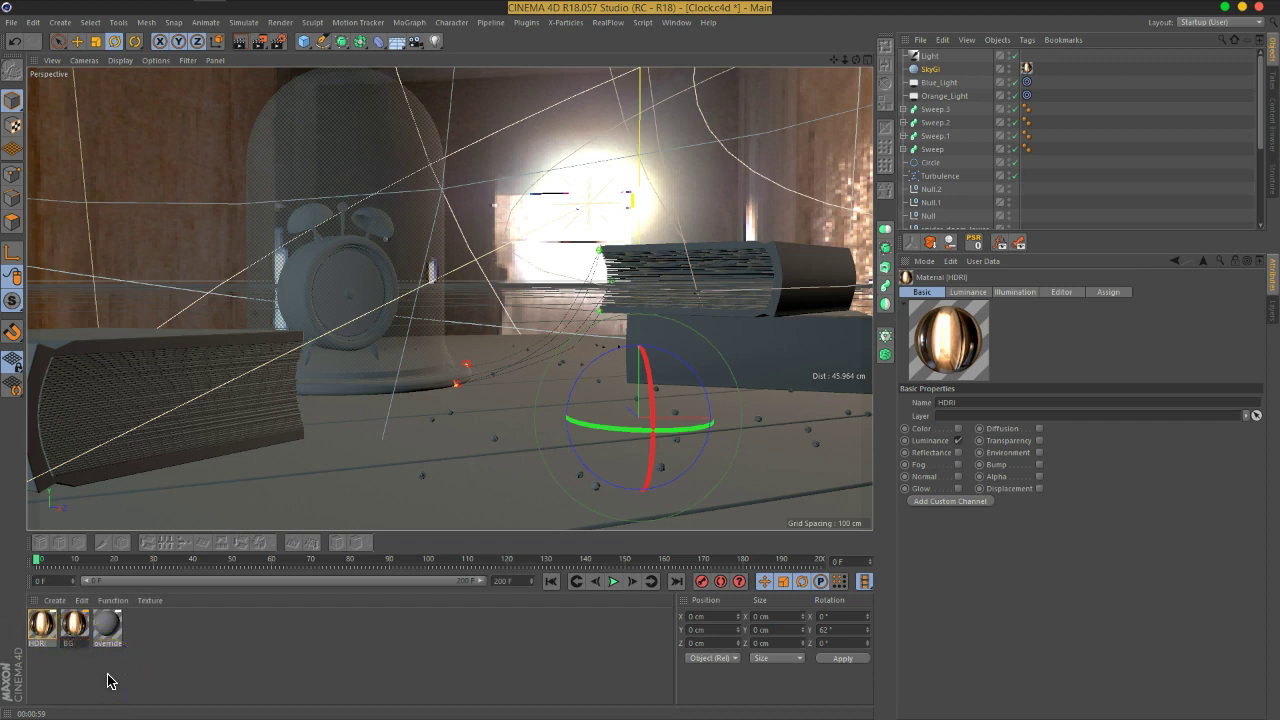
{"action": "key", "text": "Return"}
- Set the exposure of the BG material's luminance texture to 0.5, check its illumination settings and close the material
{"action": "double_click", "coordinate": [72, 620]}
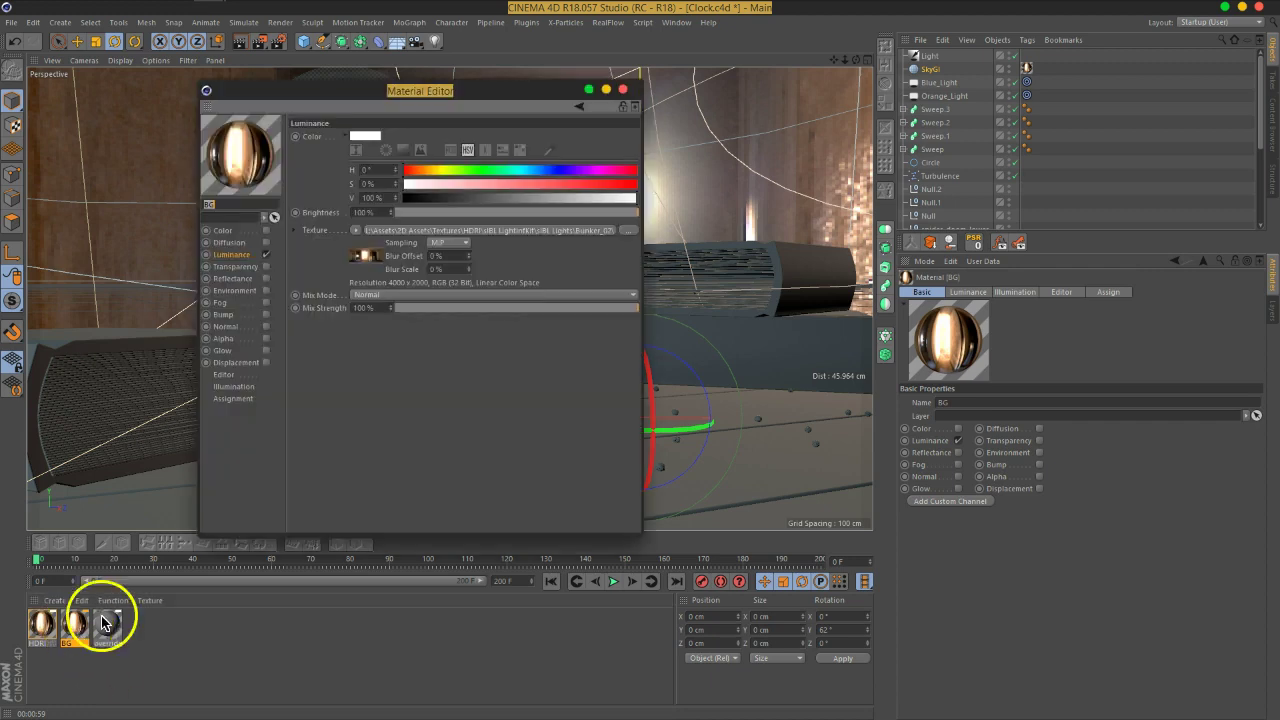
{"action": "left_click", "coordinate": [355, 260]}
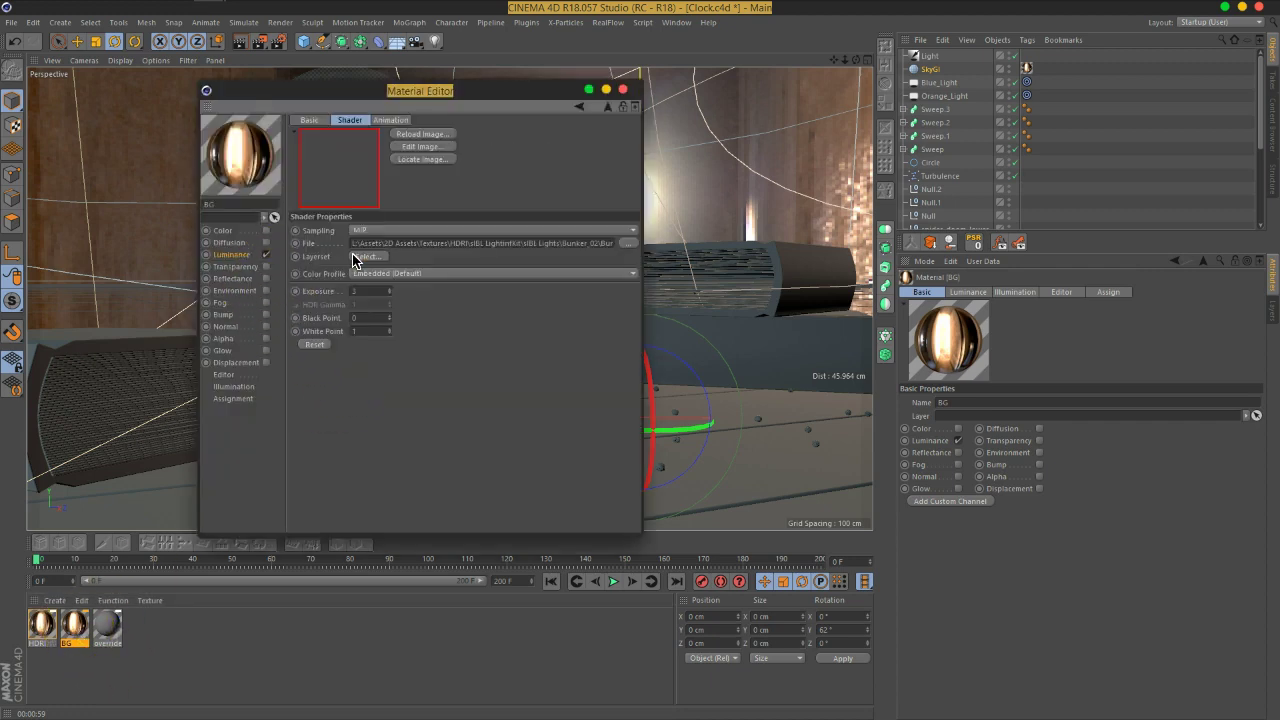
{"action": "left_click", "coordinate": [369, 290]}
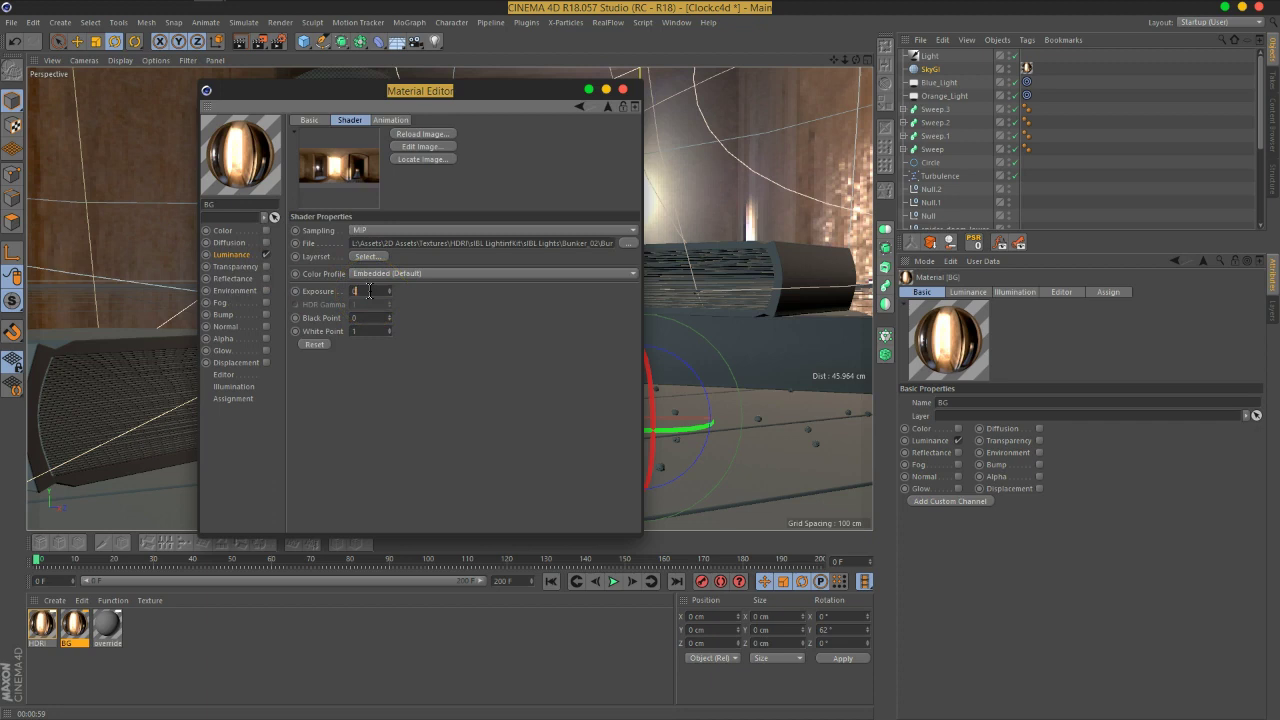
{"action": "key", "text": "Return"}
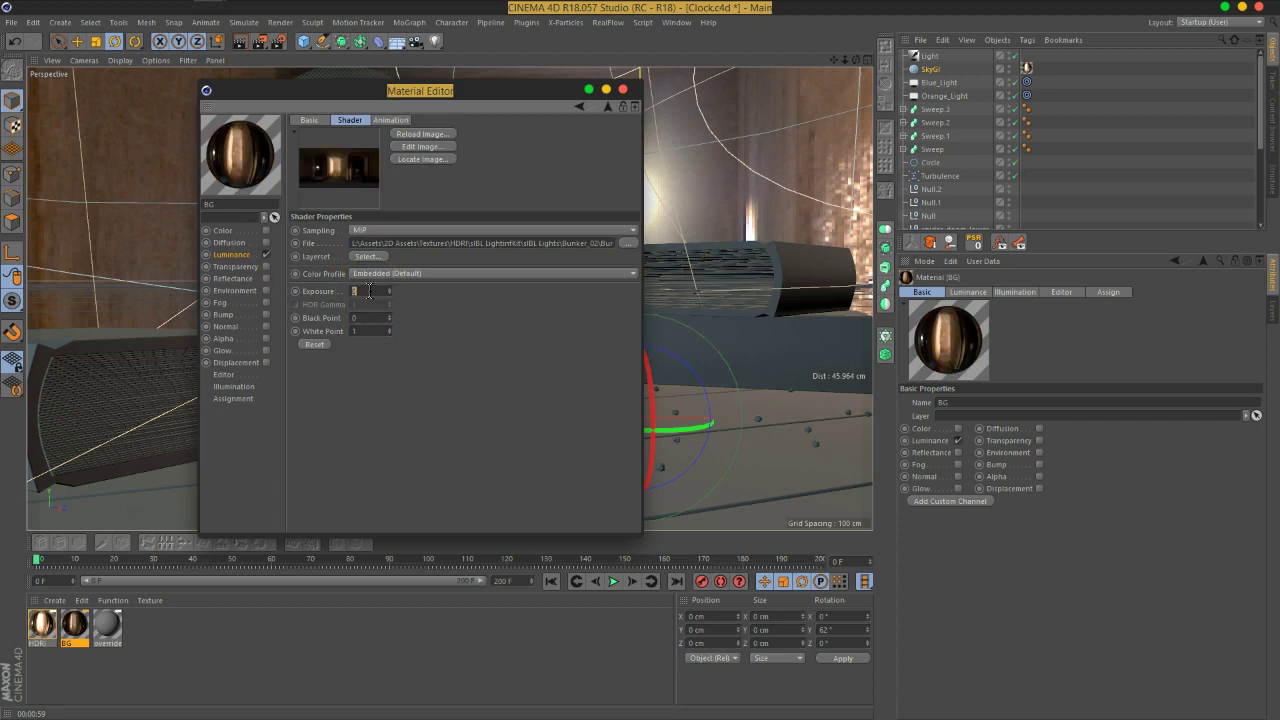
{"action": "type", "text": "0.5"}
{"action": "key", "text": "Return"}
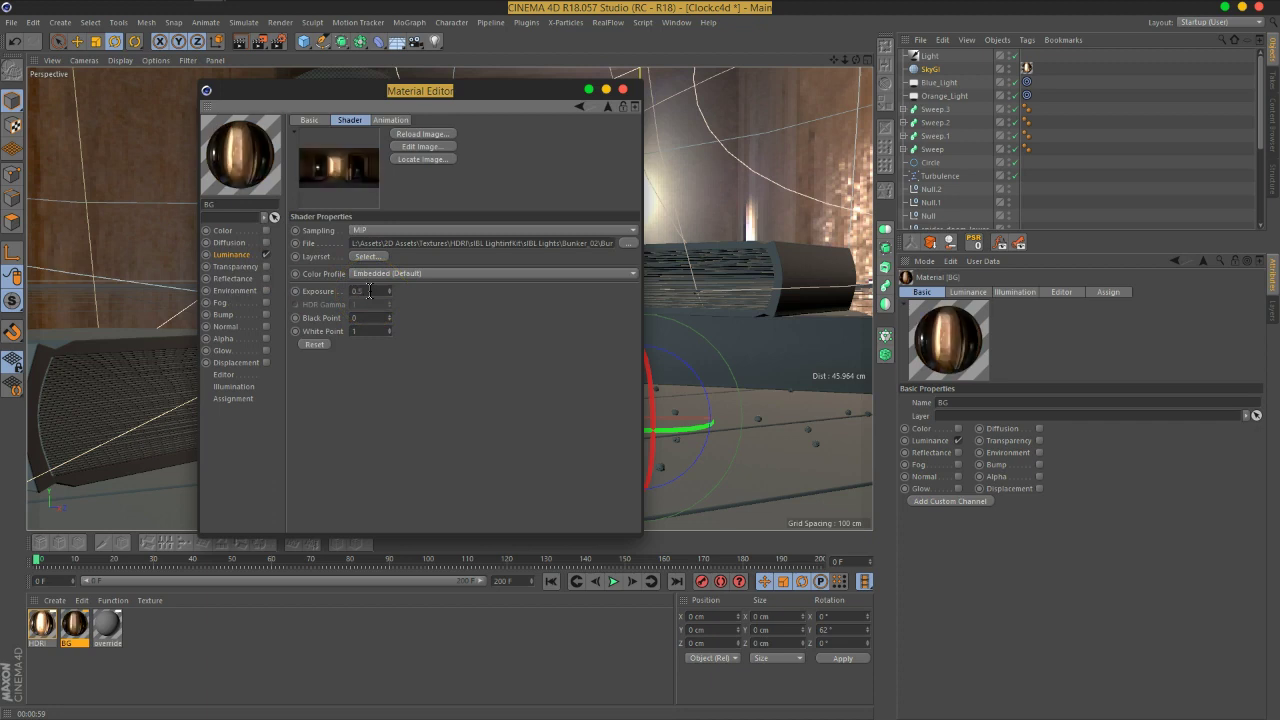
{"action": "left_click", "coordinate": [240, 387]}
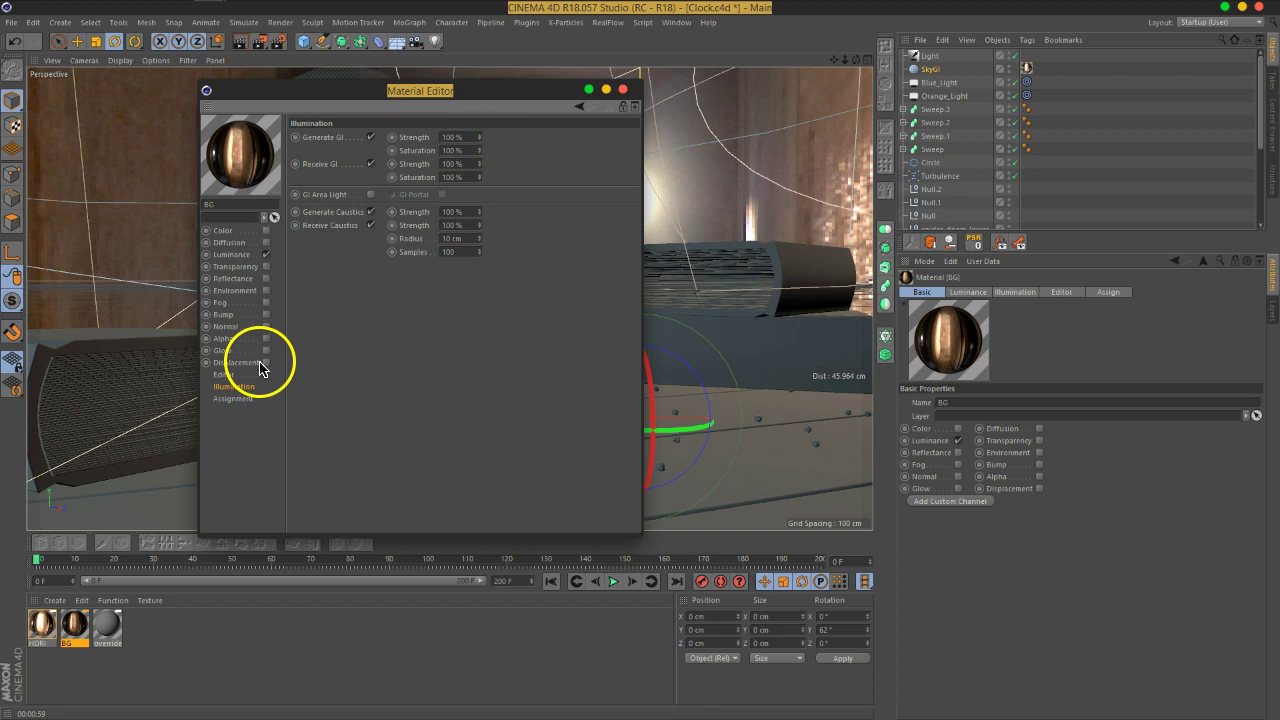
{"action": "left_click", "coordinate": [622, 89]}
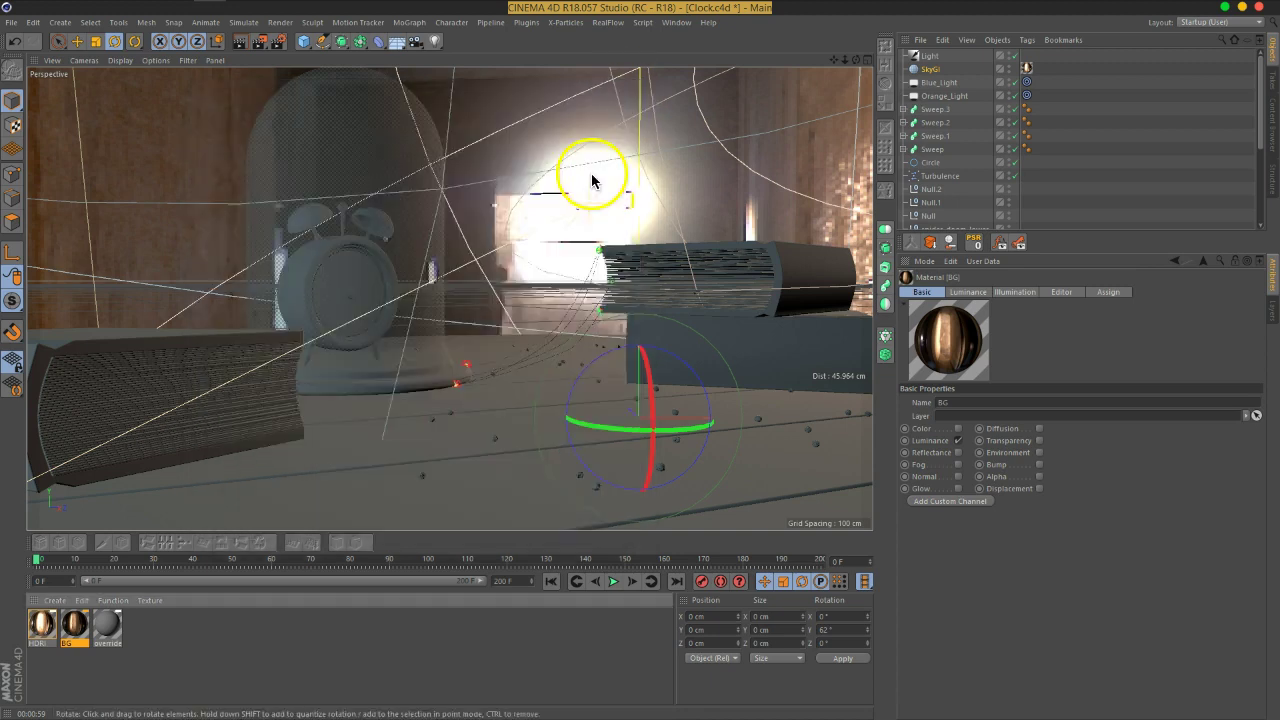
- Add a Compositing tag to the SkyGI object
{"action": "left_click", "coordinate": [933, 69]}
{"action": "right_click", "coordinate": [935, 77]}
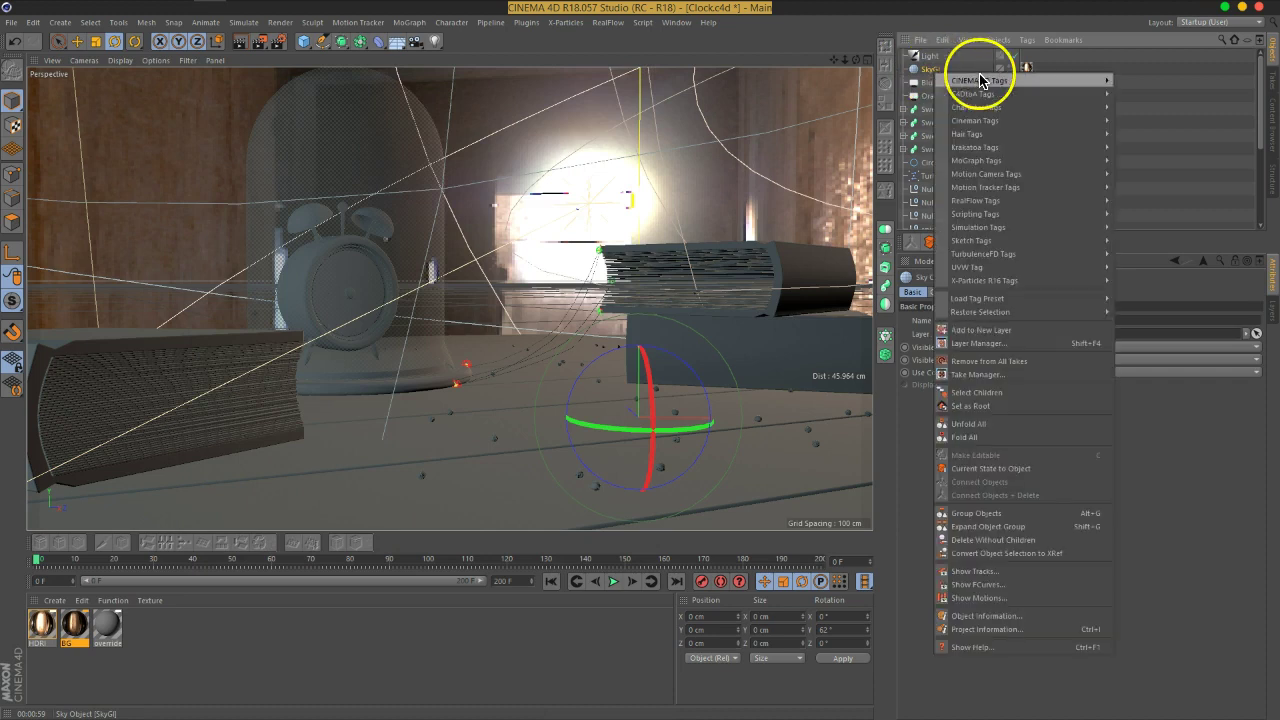
{"action": "mouse_move", "coordinate": [980, 80]}
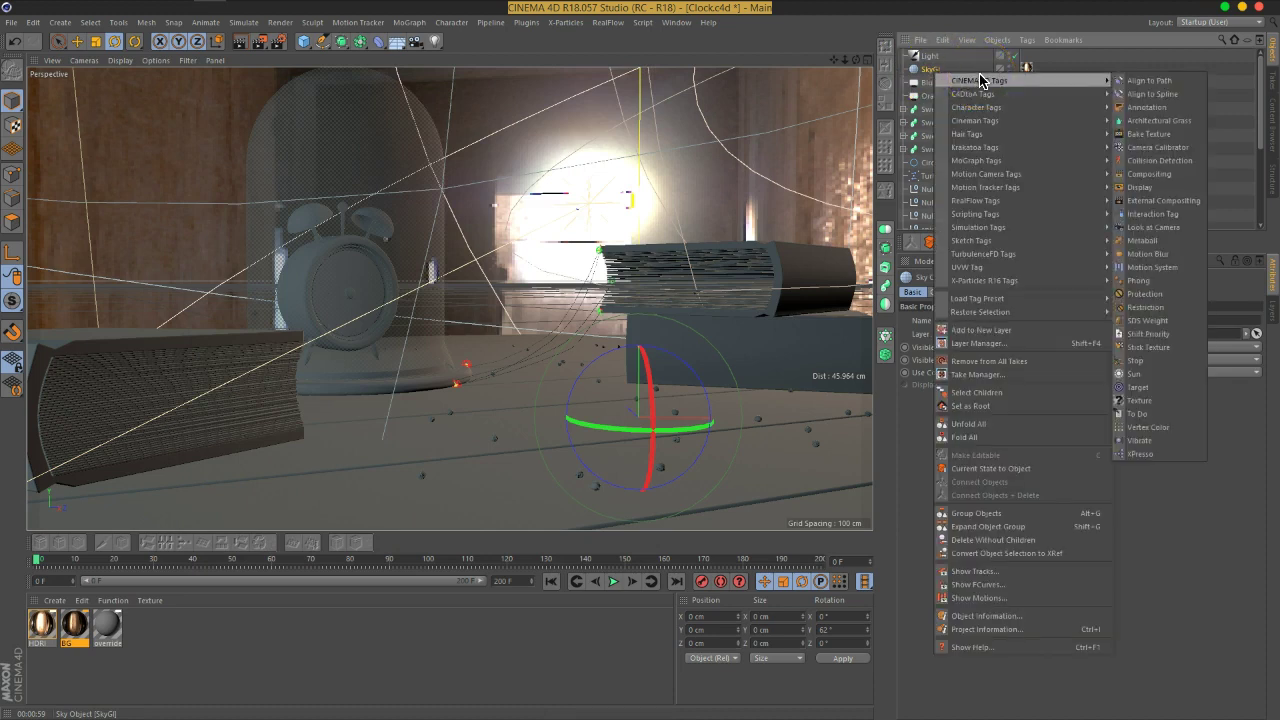
{"action": "left_click", "coordinate": [1148, 173]}
- Duplicate the SkyGI object and name the copy SkyBG
{"action": "left_click_drag", "start_coordinate": [934, 66], "coordinate": [934, 57], "text": "ctrl"}
{"action": "double_click", "coordinate": [935, 68]}
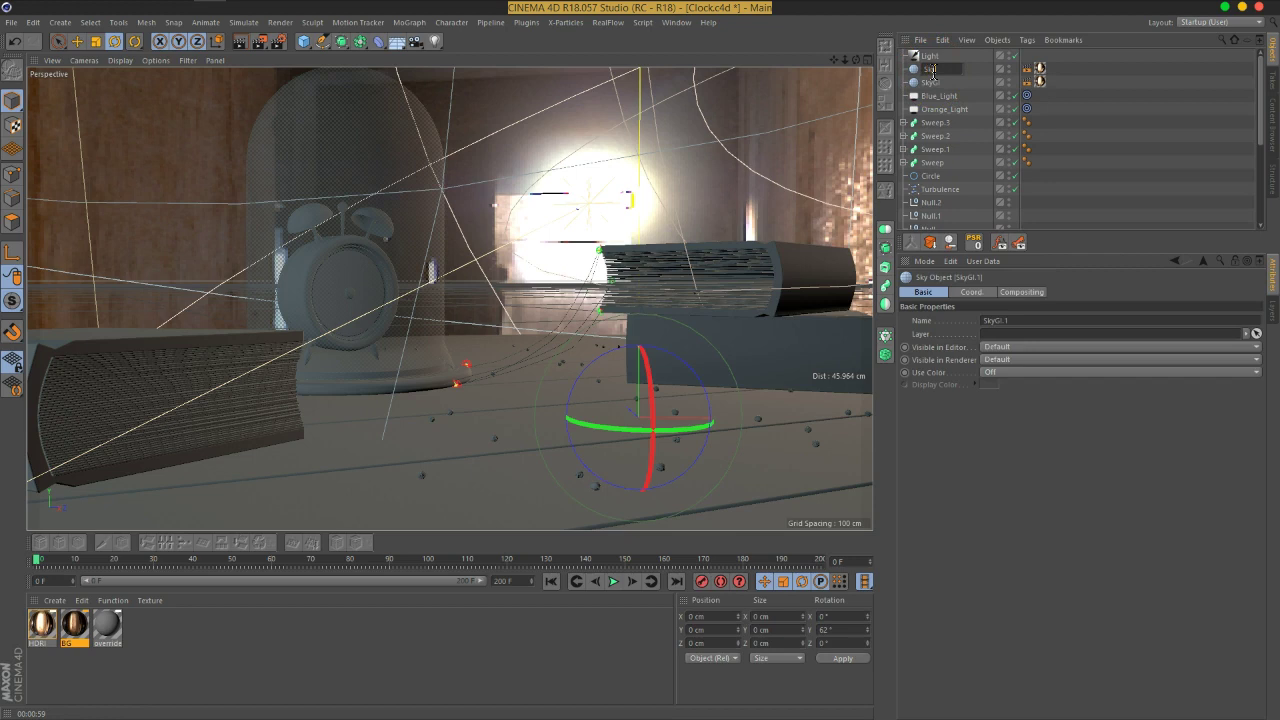
{"action": "key", "text": "Return"}
- Replace the material on the SkyBG object's texture tag with the BG material
{"action": "left_click_drag", "start_coordinate": [935, 79], "coordinate": [1065, 100]}
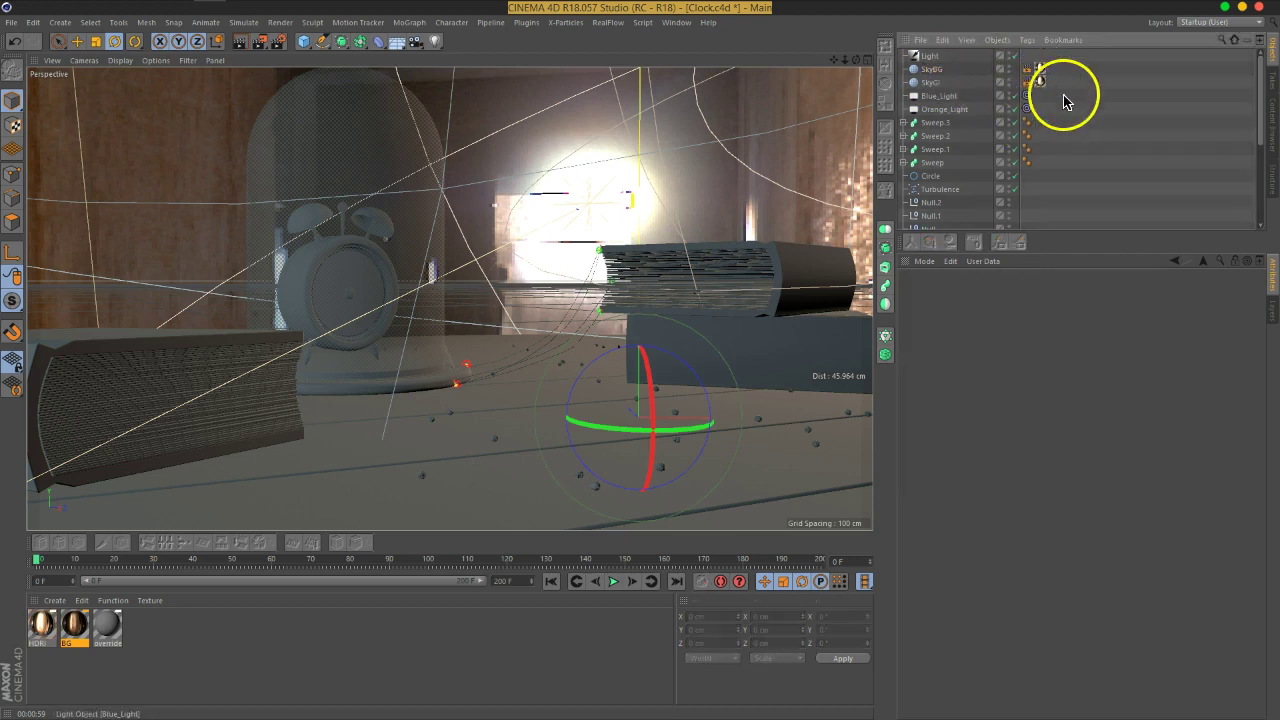
{"action": "left_click", "coordinate": [942, 69]}
{"action": "left_click_drag", "start_coordinate": [73, 626], "coordinate": [1040, 69]}
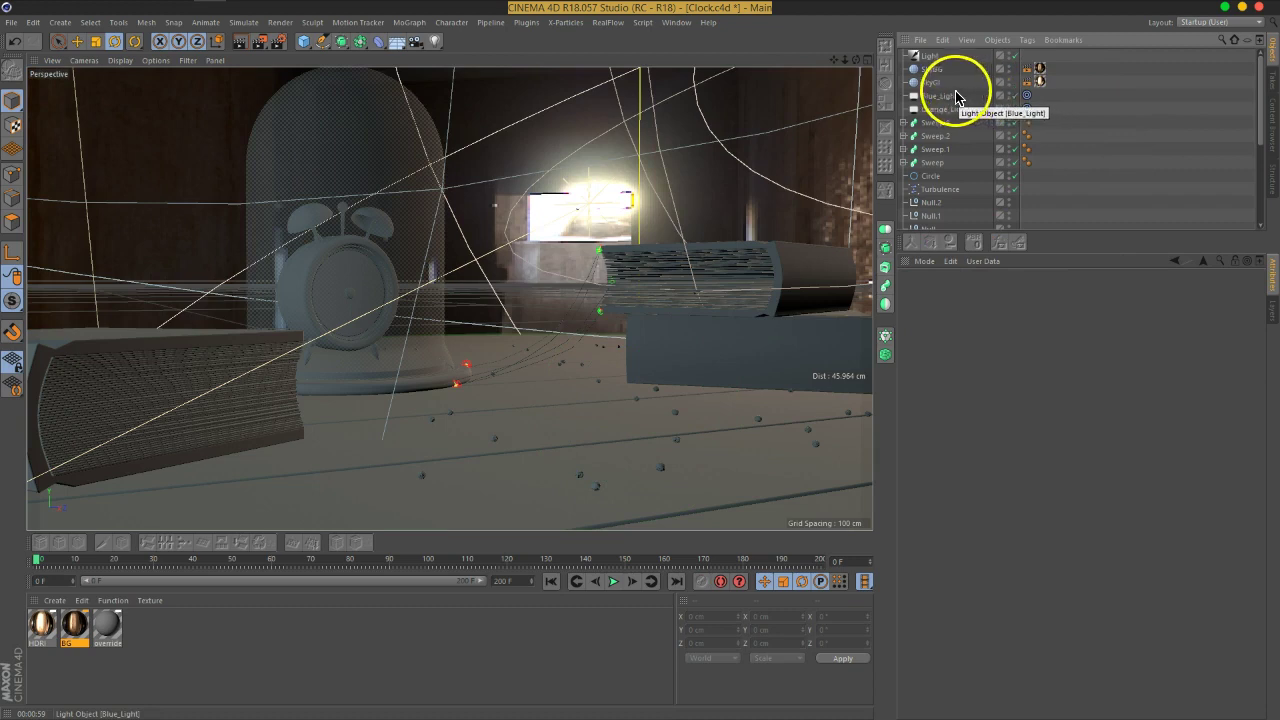
- Make the SkyGI object's Compositing tag unseen by camera, transparency, refraction and reflection
{"action": "left_click", "coordinate": [1027, 82]}
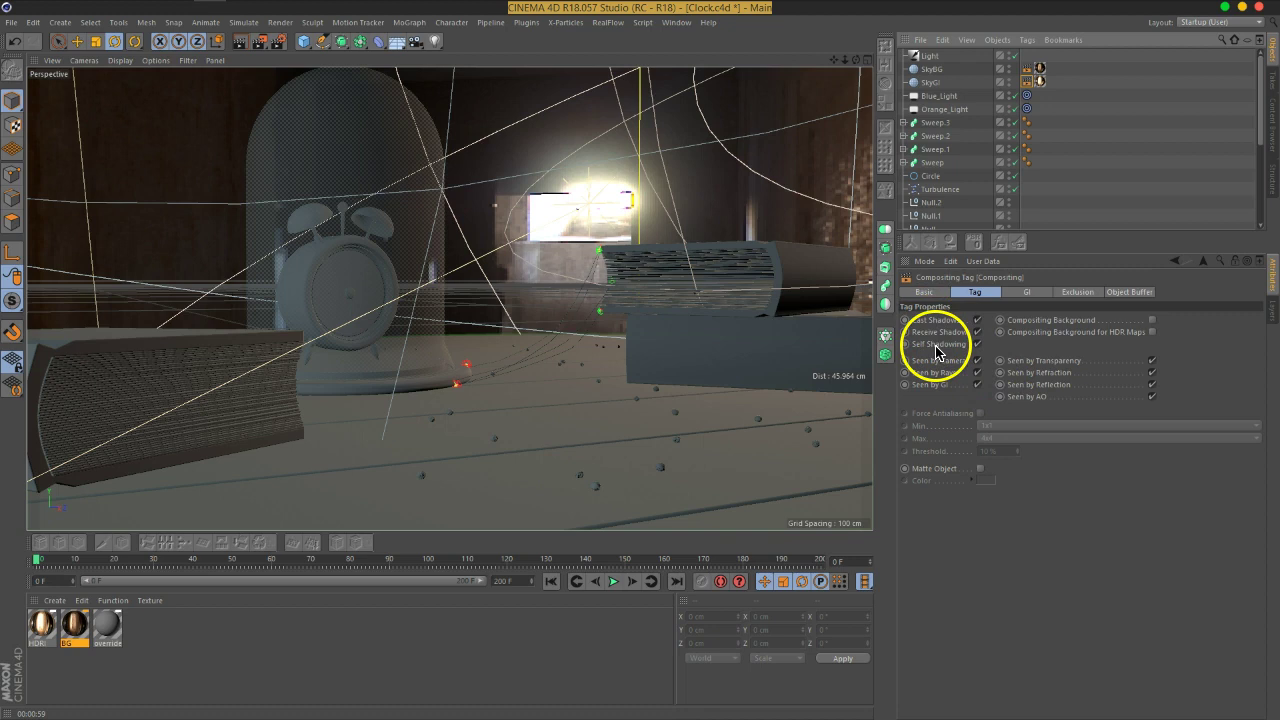
{"action": "left_click", "coordinate": [978, 361]}
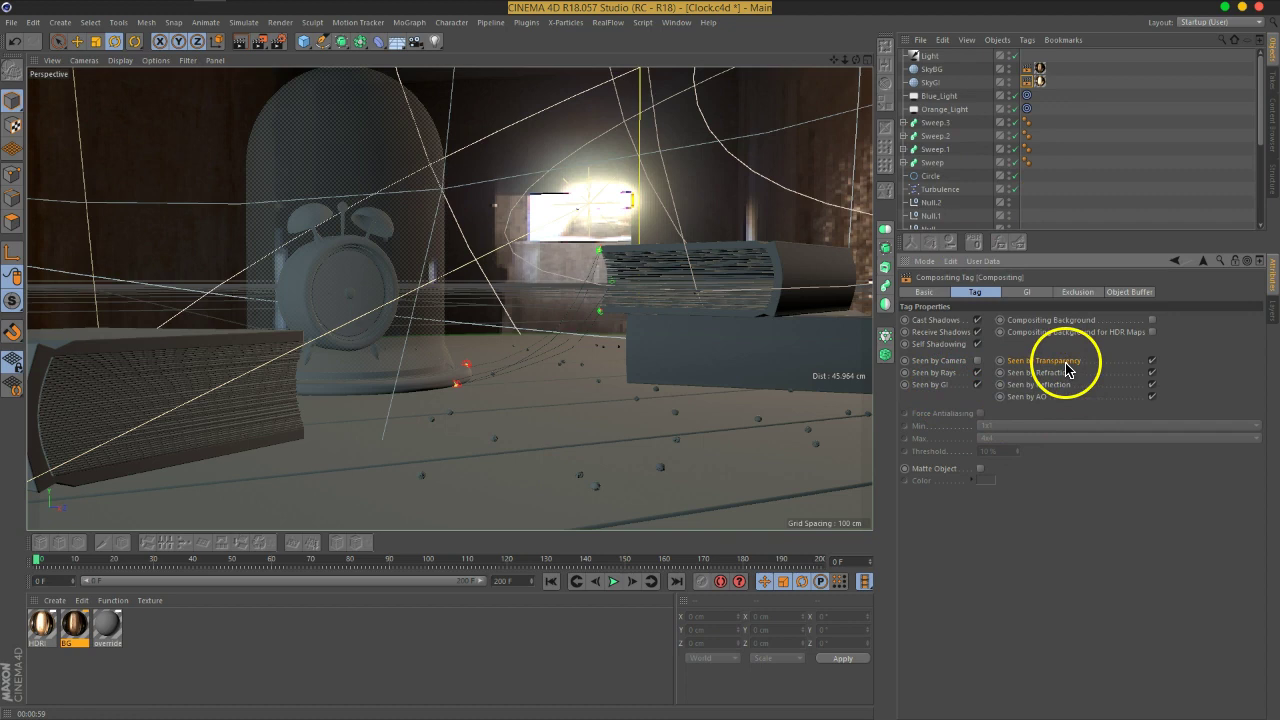
{"action": "left_click", "coordinate": [1152, 361]}
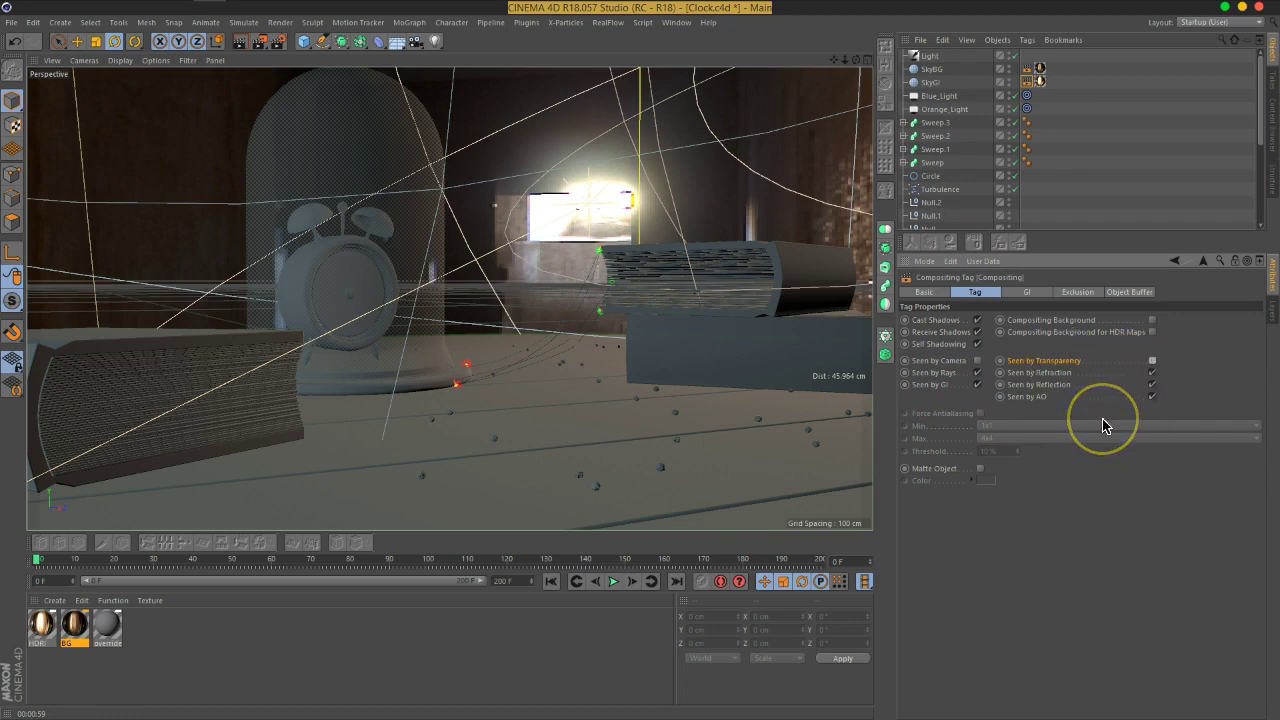
{"action": "left_click", "coordinate": [1152, 373]}
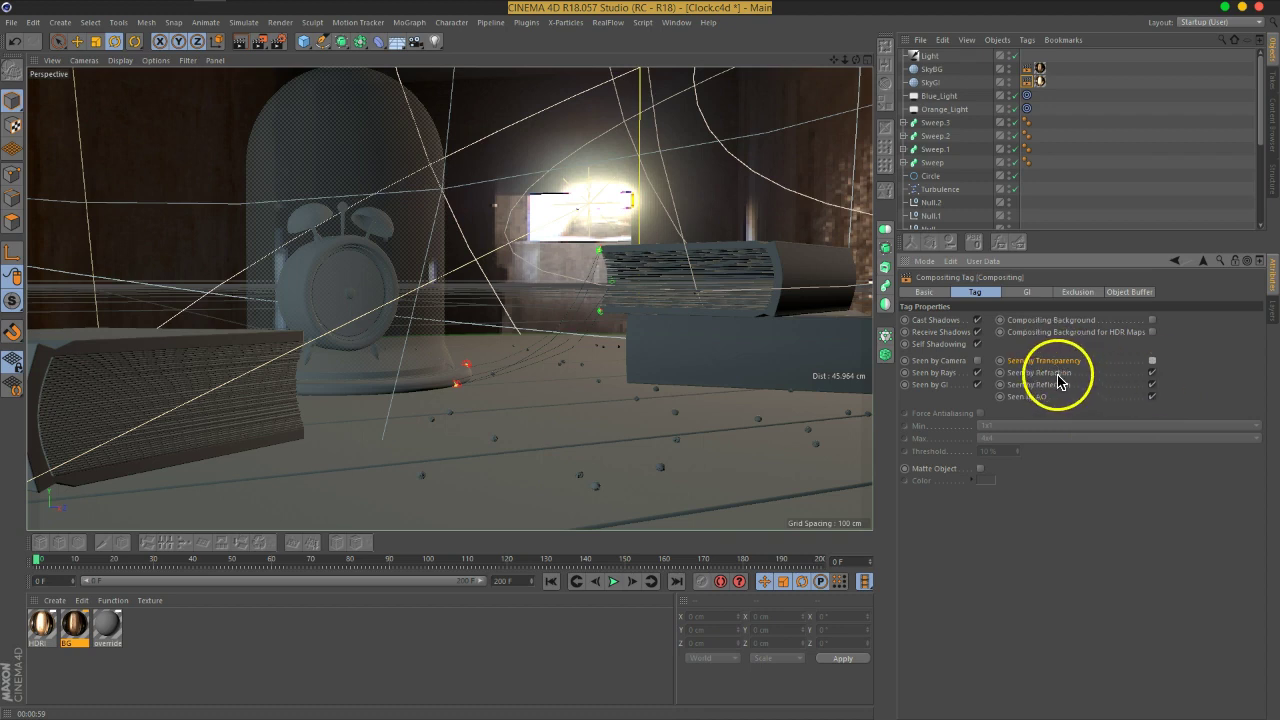
{"action": "left_click", "coordinate": [1152, 373]}
{"action": "left_click", "coordinate": [1152, 385]}
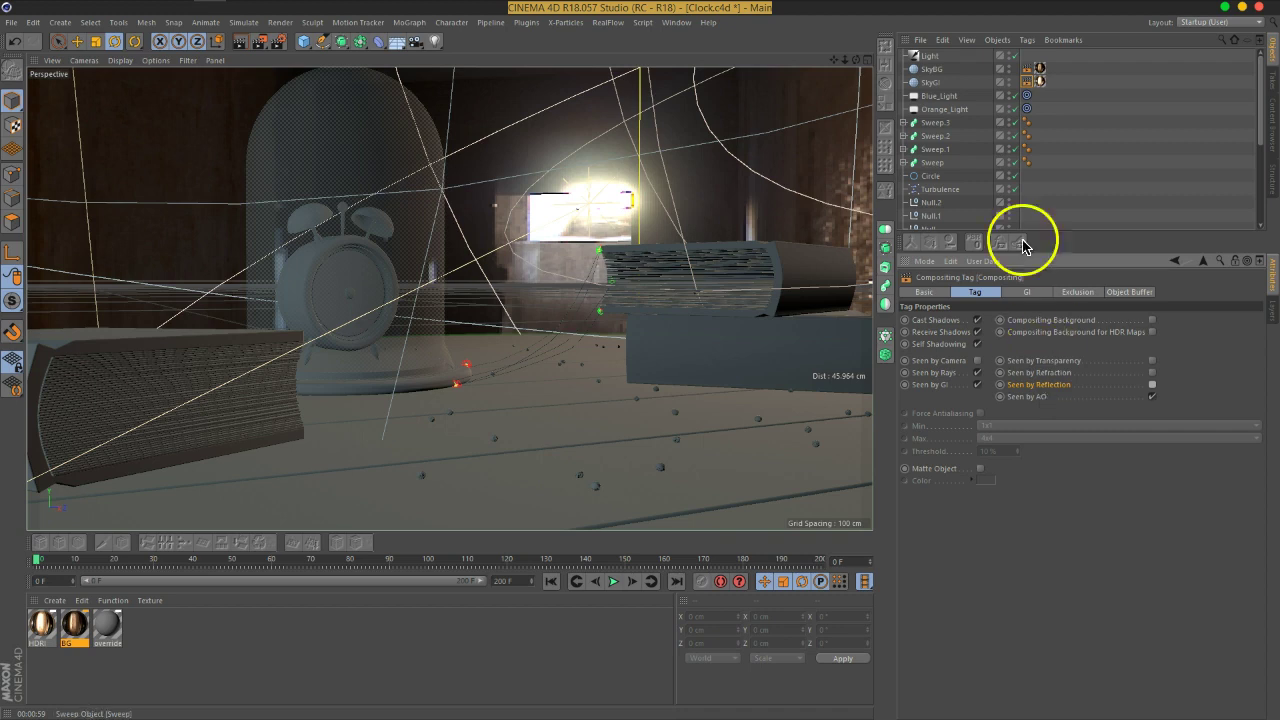
- Disable Cast Shadows, Receive Shadows and Seen by GI in the SkyBG object's Compositing tag
{"action": "left_click", "coordinate": [1031, 72]}
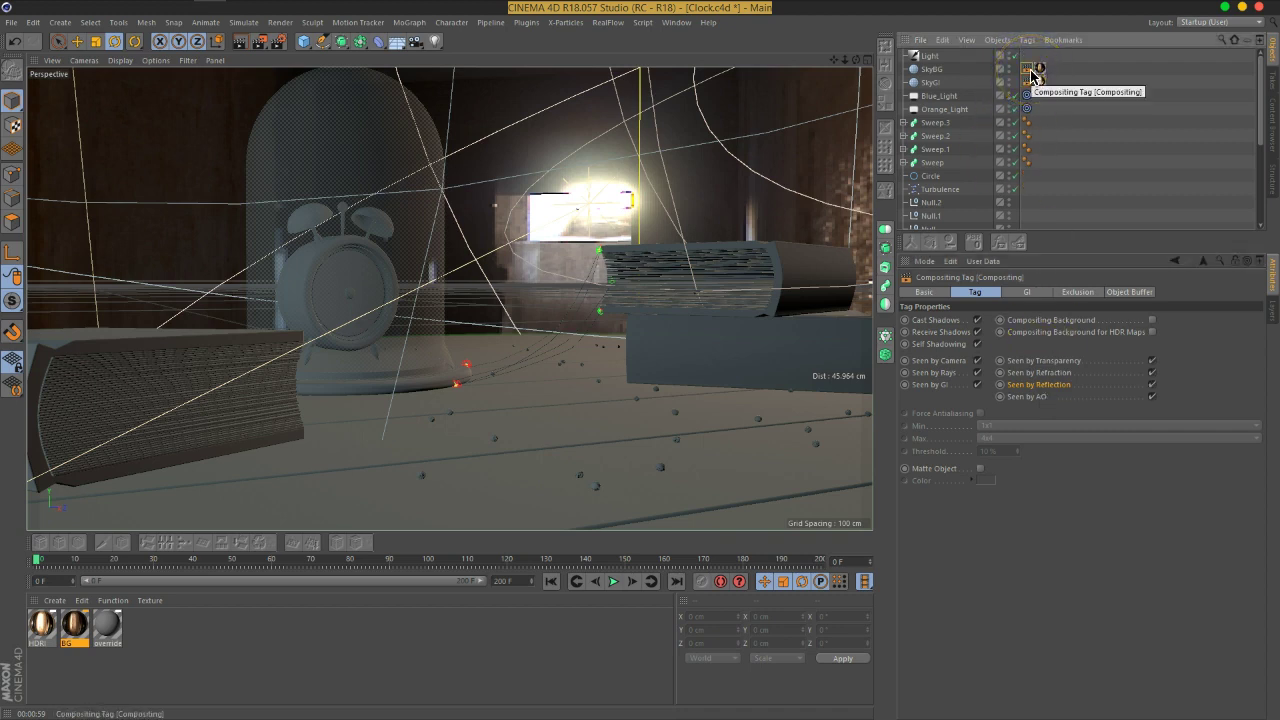
{"action": "left_click", "coordinate": [962, 372]}
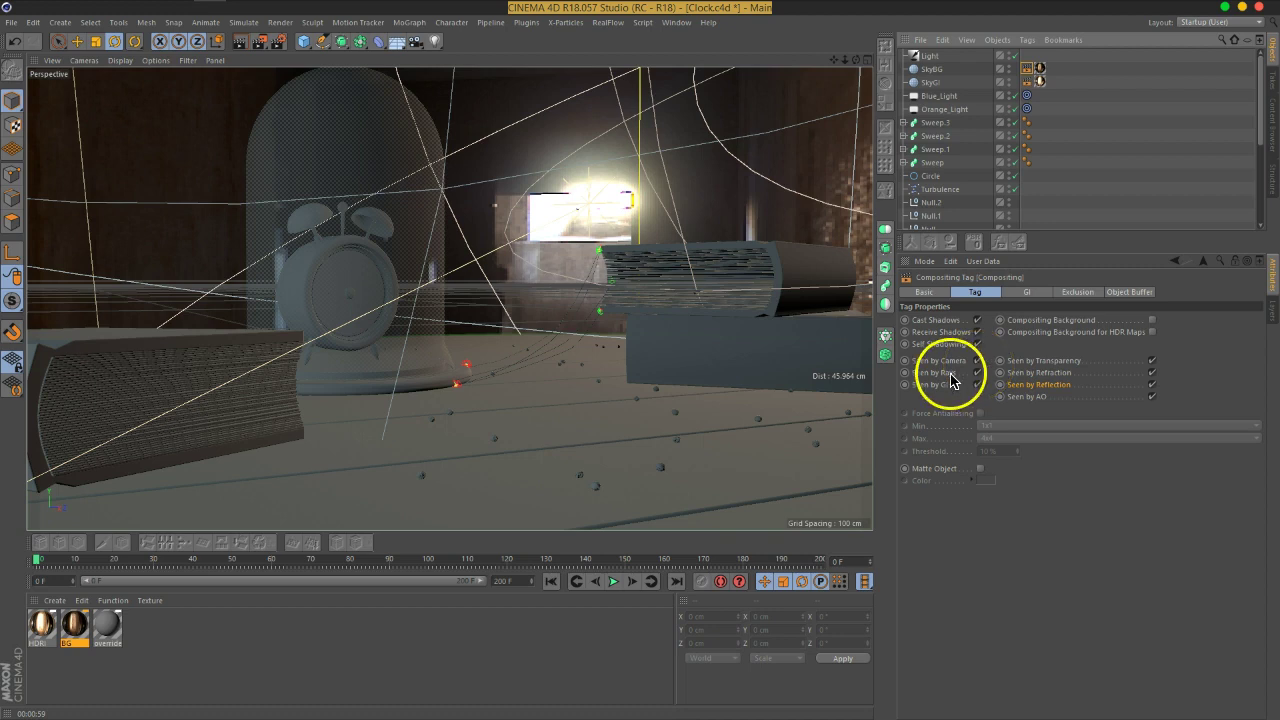
{"action": "left_click", "coordinate": [977, 386]}
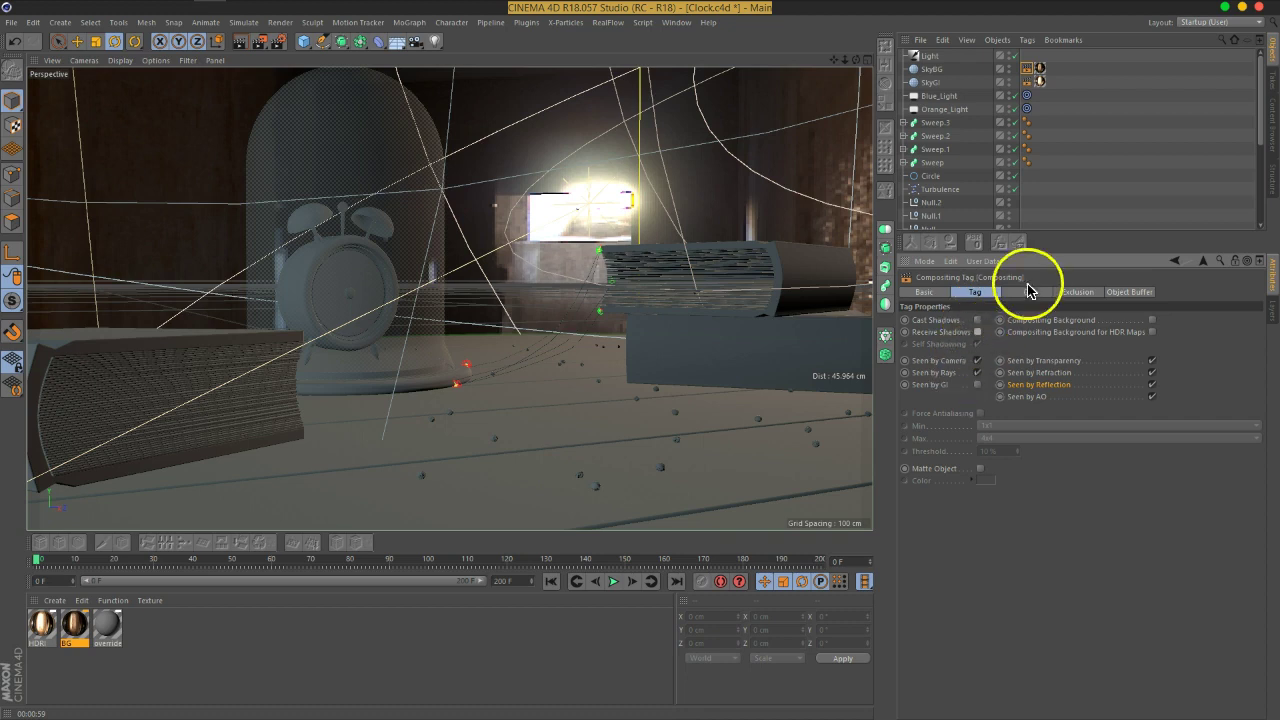
- Group the Light, SkyBG, SkyGI, Blue_Light and Orange_Light objects under a null named LightSystem
{"action": "left_click", "coordinate": [932, 83]}
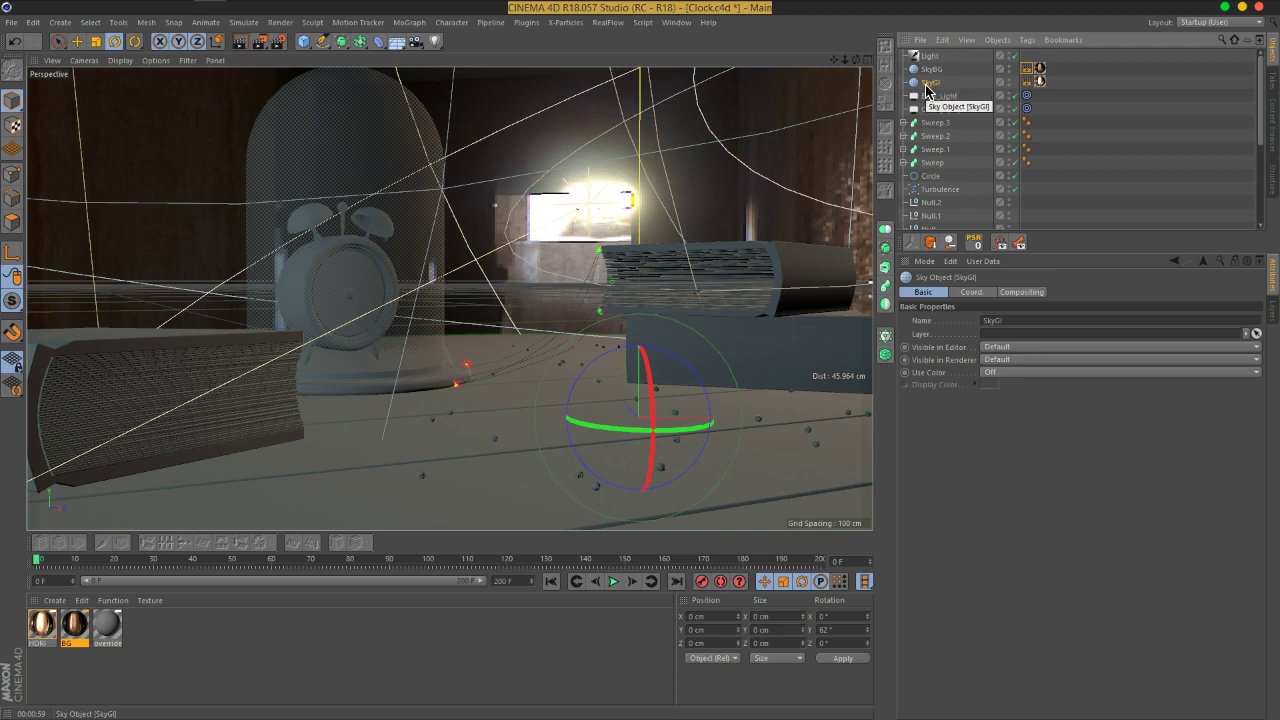
{"action": "left_click_drag", "start_coordinate": [927, 90], "coordinate": [929, 78]}
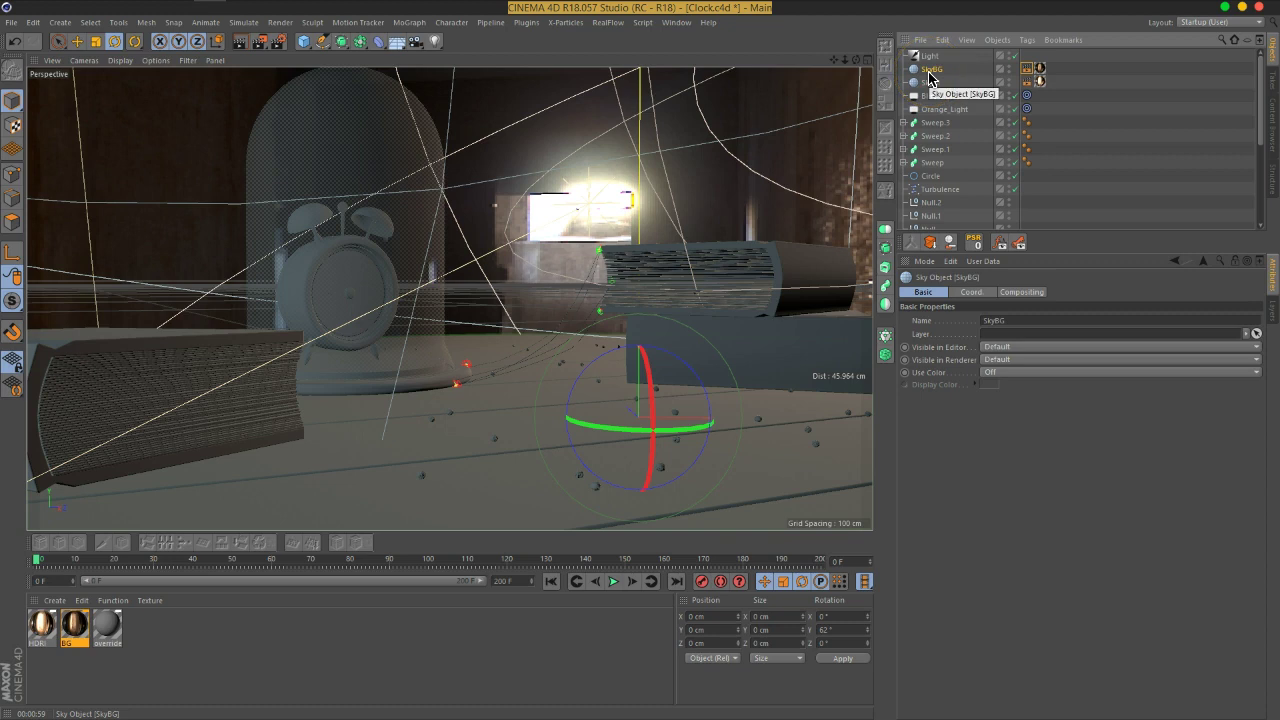
{"action": "left_click_drag", "start_coordinate": [1080, 114], "coordinate": [945, 100]}
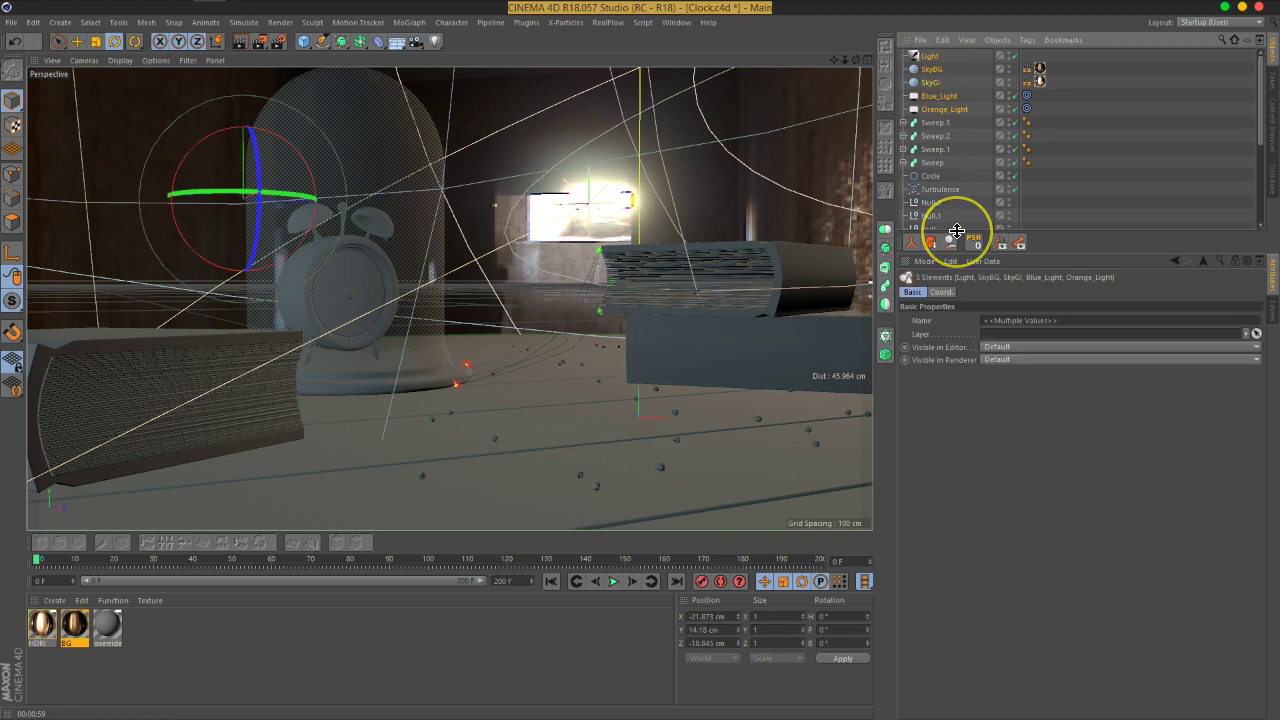
{"action": "key", "text": "alt+g"}
{"action": "double_click", "coordinate": [932, 55]}
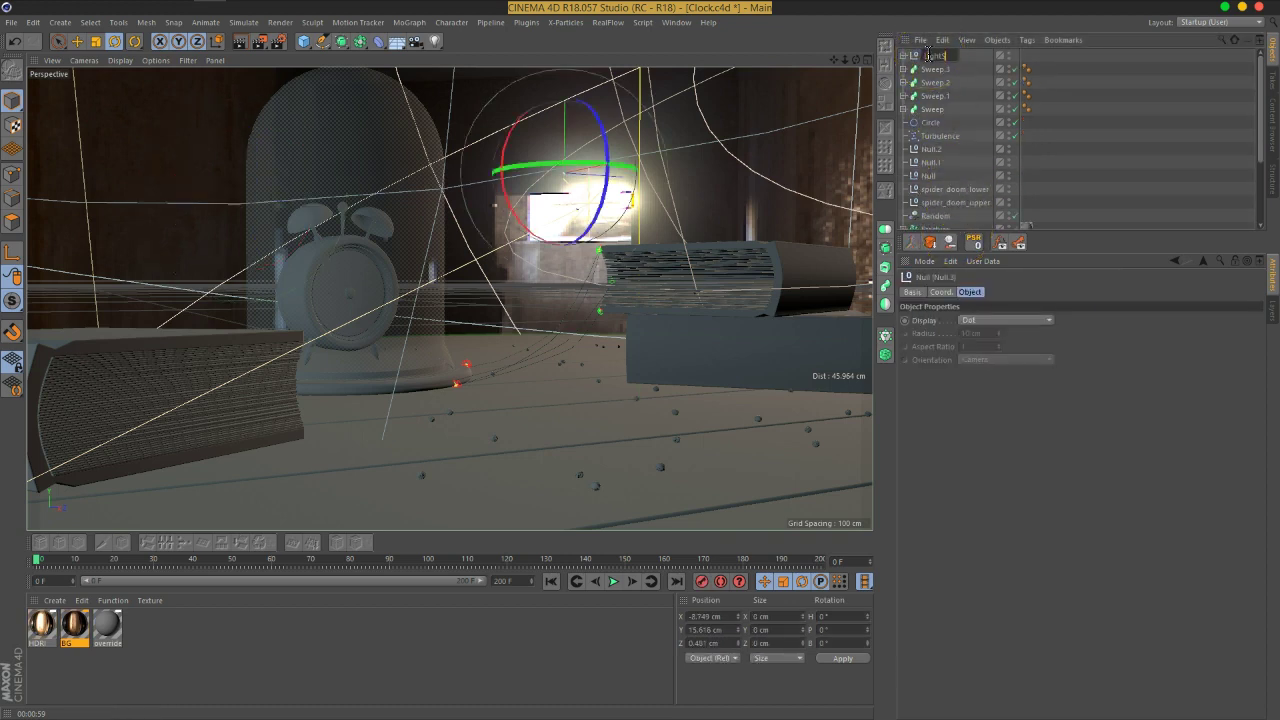
{"action": "type", "text": "LightSystem"}
{"action": "key", "text": "Return"}
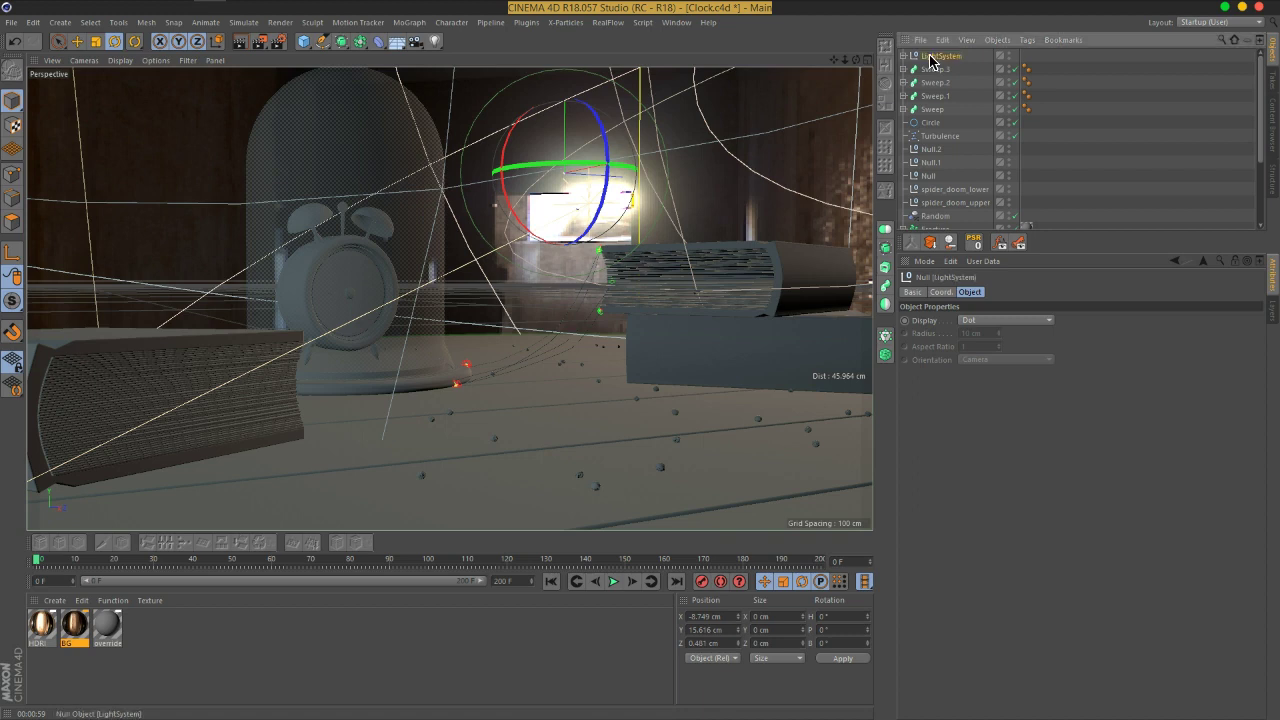
- Save the scene and render the current view in a maximized Picture Viewer
{"action": "left_click_drag", "start_coordinate": [1063, 97], "coordinate": [1081, 208]}
{"action": "key", "text": "ctrl+s"}
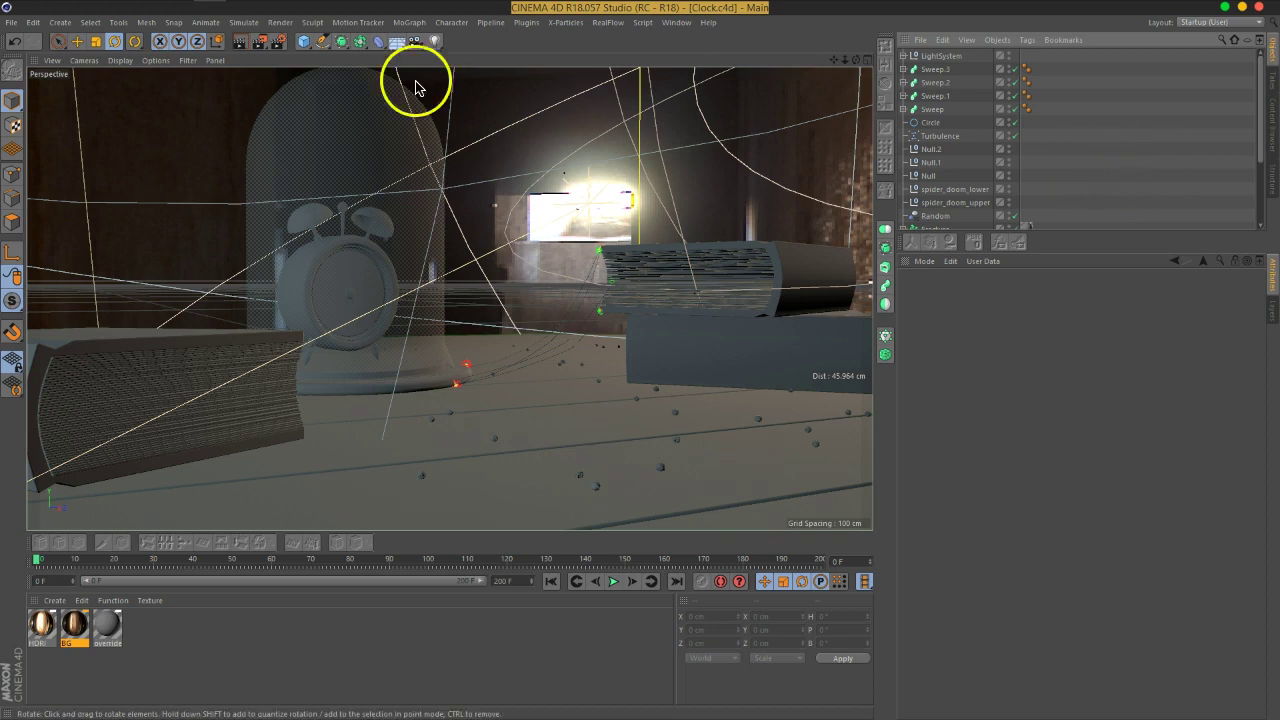
{"action": "left_click", "coordinate": [260, 43]}
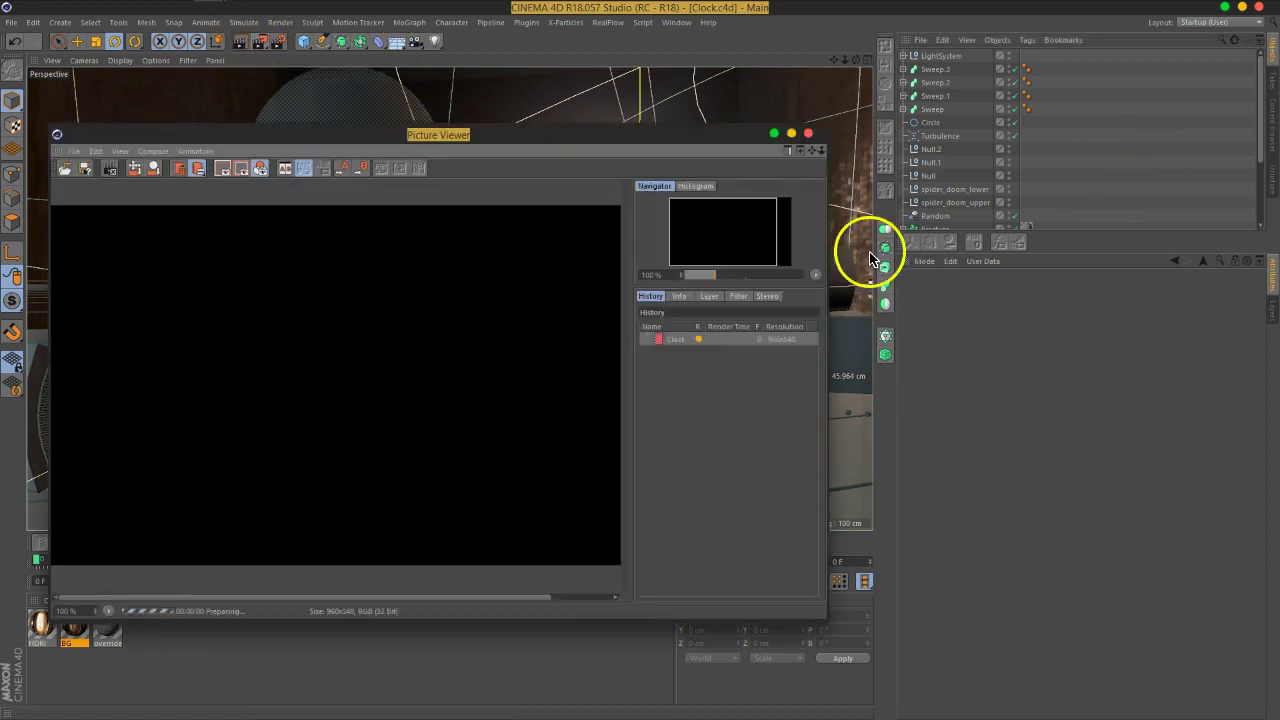
{"action": "left_click", "coordinate": [791, 133]}
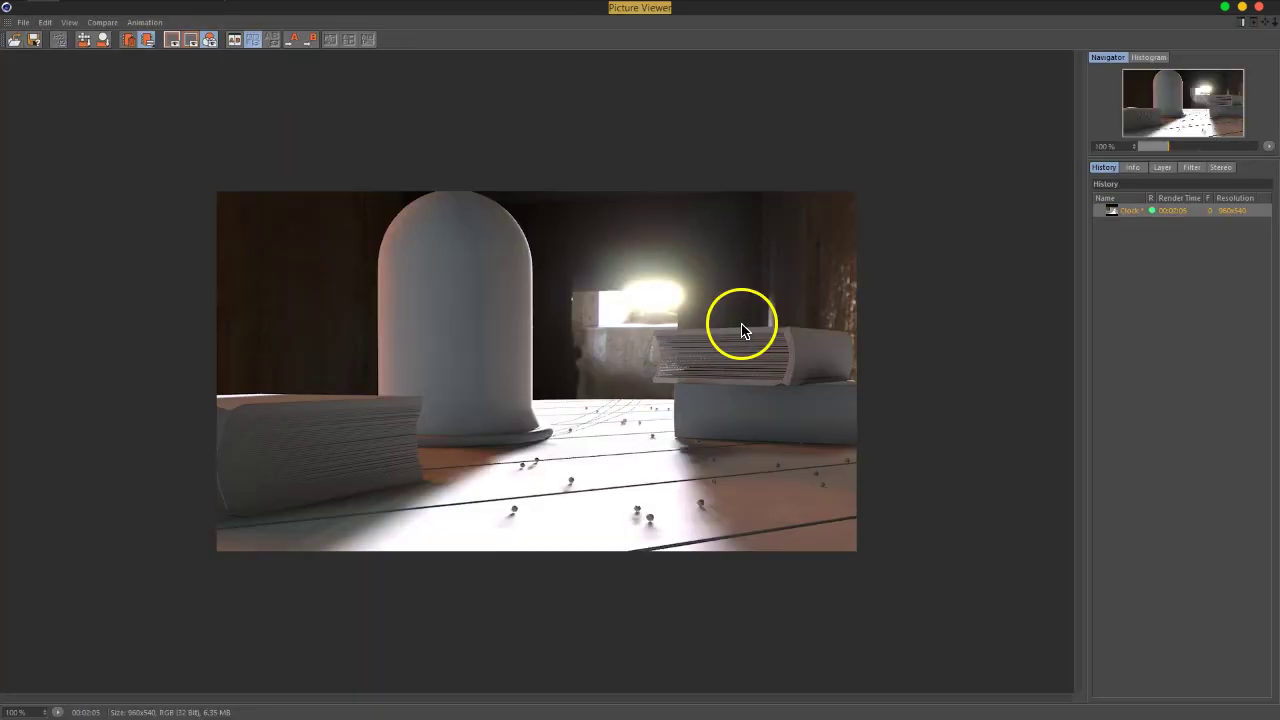